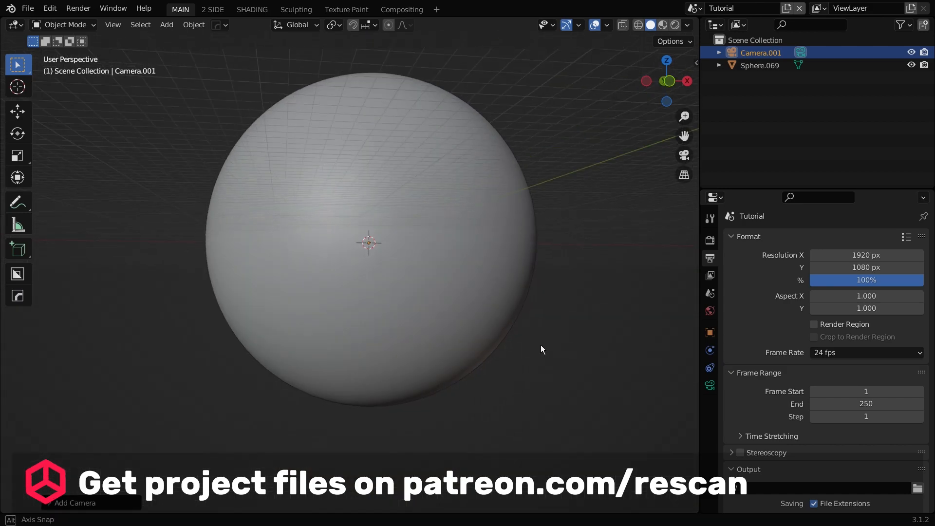
- Align the camera to the current view of the sphere and shift it to a new framing
key("ctrl+alt+KP_0")
key("g")
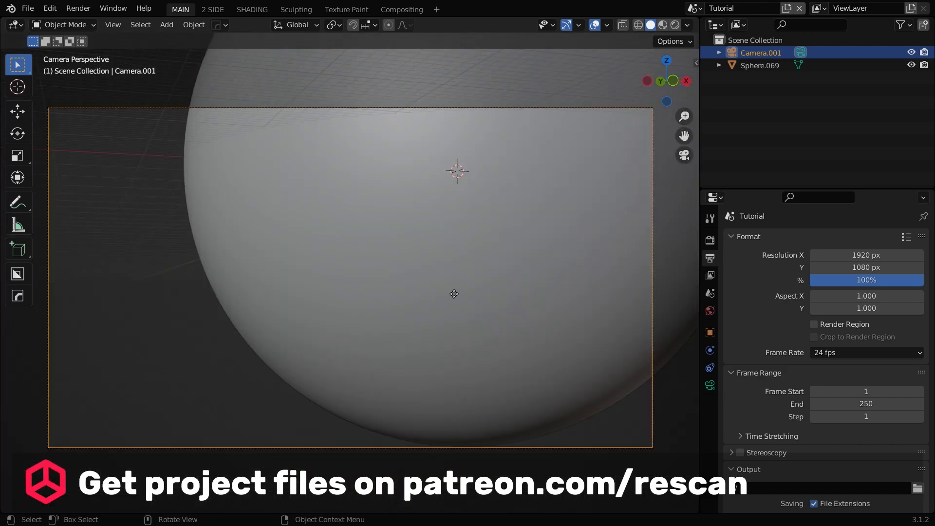
left_click(482, 469)
scroll(448, 344, "down", 4)
scroll(387, 324, "up", 2)
- Move the sphere so its lower edge curves through the camera frame
left_click(386, 323)
key("g")
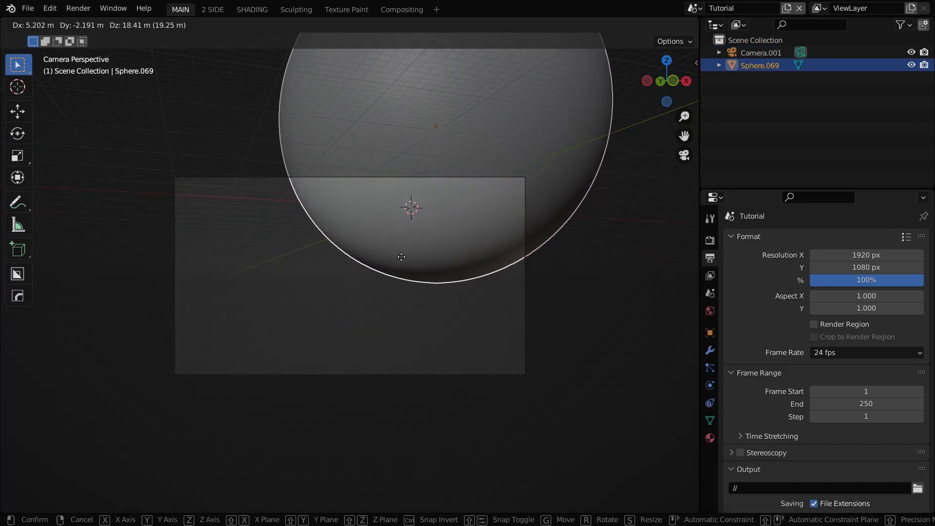
left_click(406, 287)
- Shift the camera slightly to reframe the sphere and set its focal length to 45 mm
left_click(392, 376)
key("g")
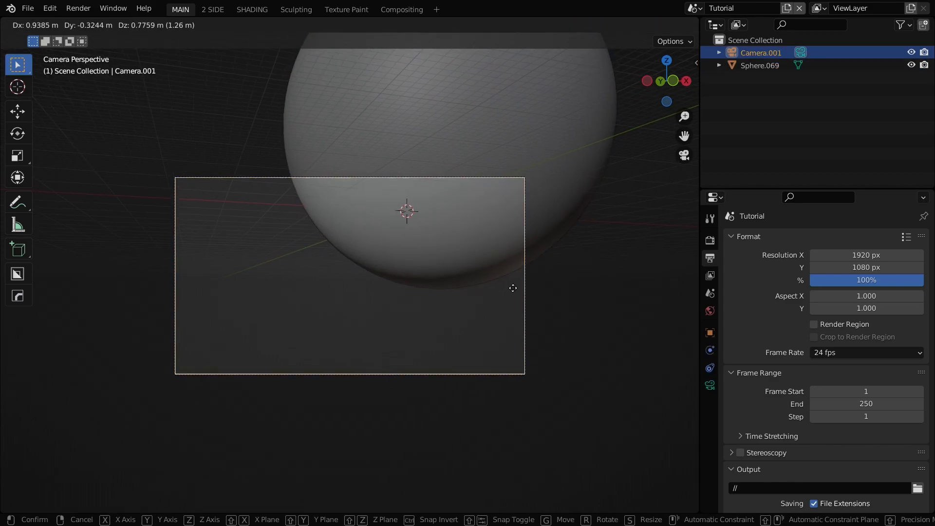
left_click(497, 295)
left_click(710, 385)
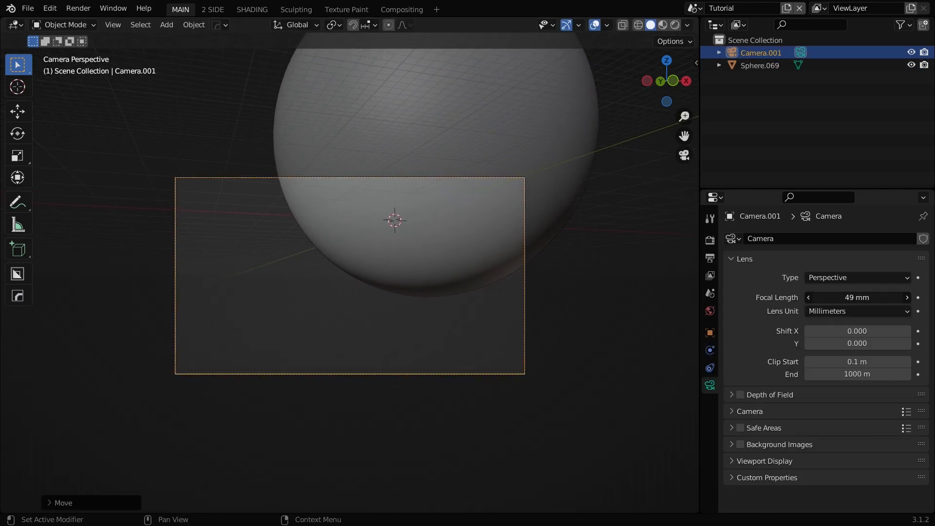
left_click_drag(857, 297, 843, 297)
- Scale the sphere up and reposition it so its lower curve fills the upper-right part of the camera frame
left_click(502, 242)
key("s")
left_click(667, 294)
key("g")
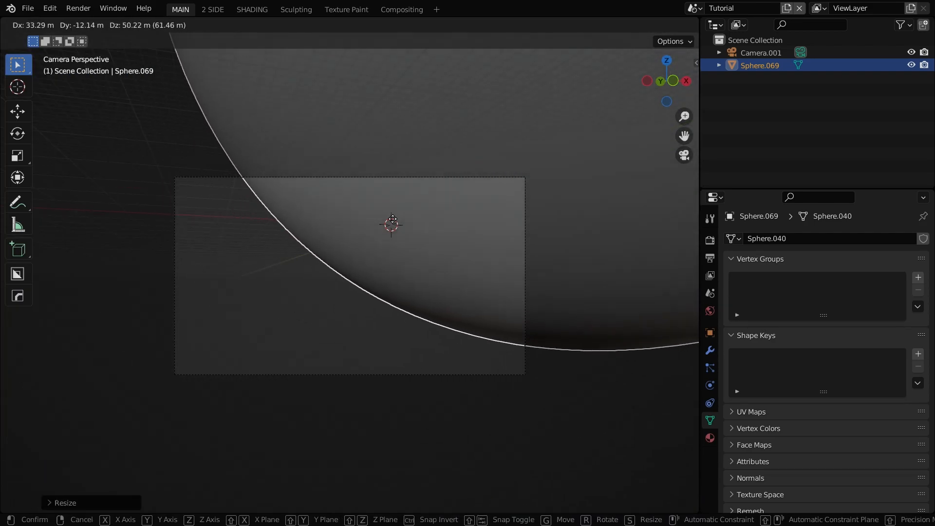
left_click(424, 354)
scroll(425, 353, "up", 2)
left_click(425, 353)
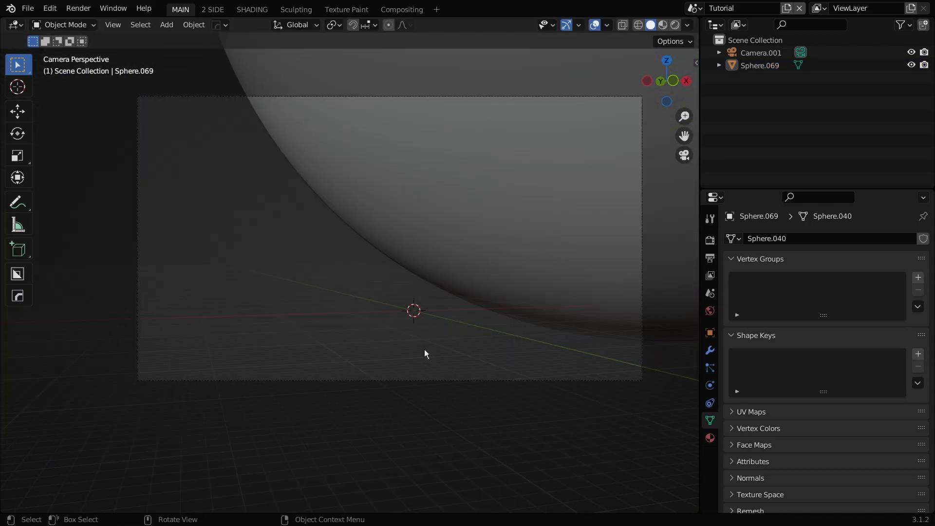
- Add a cube mesh and stretch it along the X axis into a bar
key("shift+a")
mouse_move(360, 91)
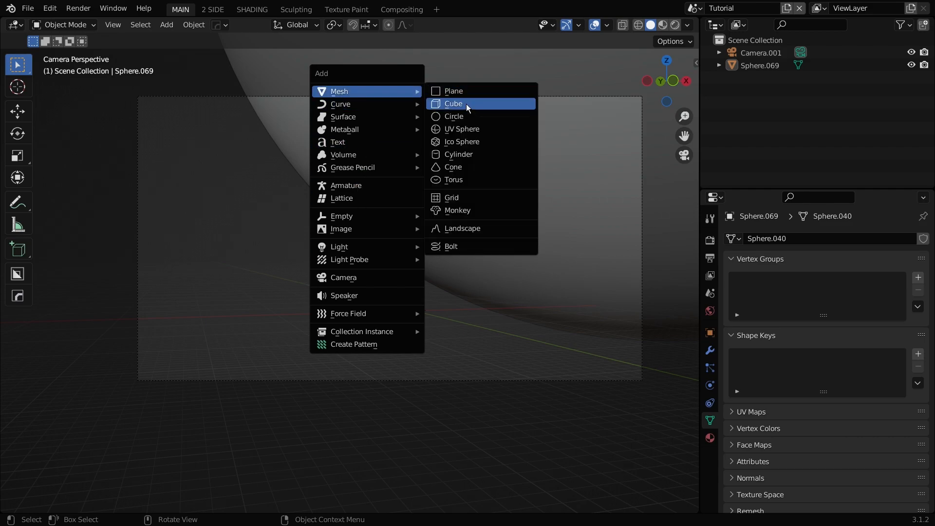
left_click(459, 103)
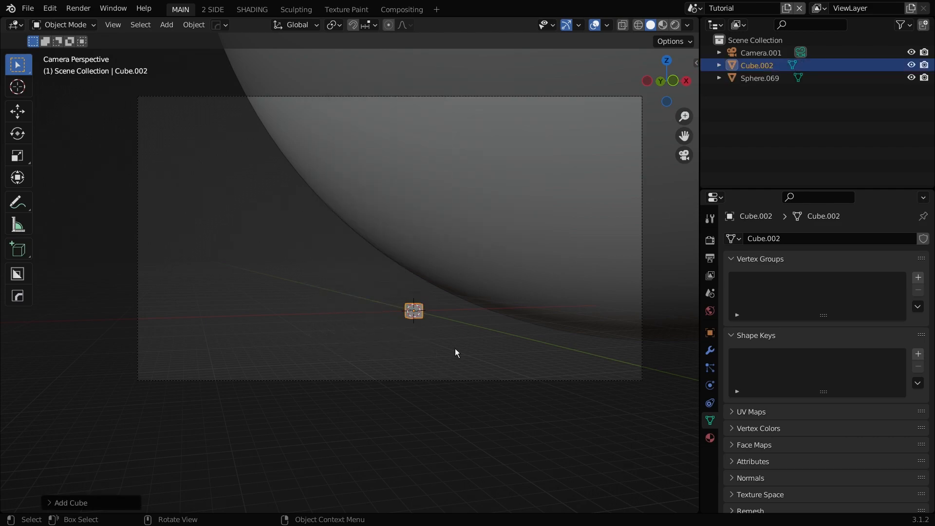
scroll(447, 359, "up", 2)
key("s")
key("x")
key("Return")
- Move the stretched cube in front of the large sphere's lower part and rotate it to a diagonal tilt
key("g")
left_click(422, 301)
middle_click_drag(480, 244, 441, 273)
key("g")
left_click(220, 308)
key("KP_0")
scroll(348, 312, "down", 1)
key("g")
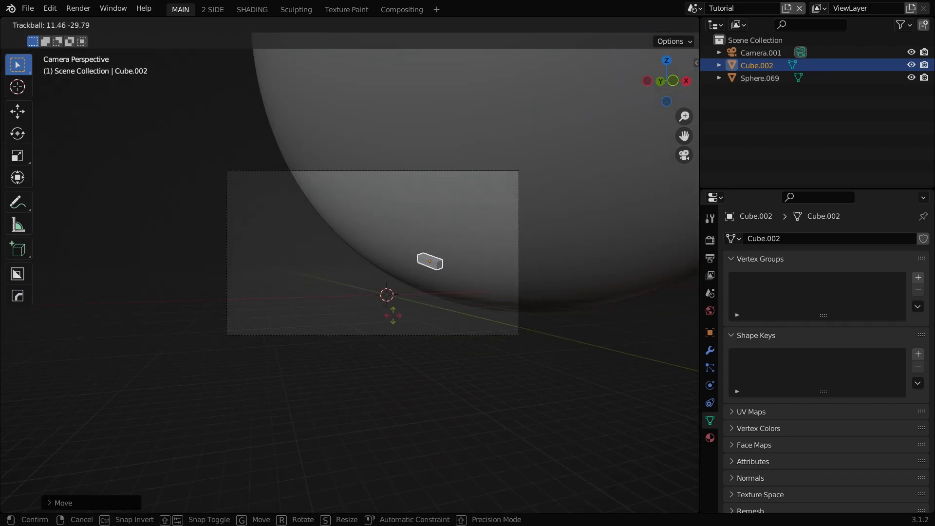
left_click(411, 309)
scroll(411, 341, "up", 2)
left_click(480, 360)
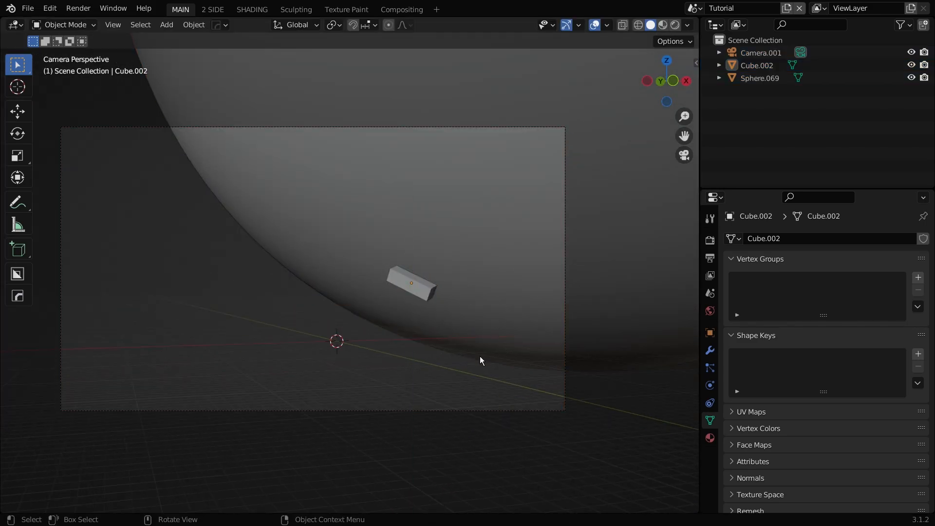
- Duplicate the large sphere and scale the copy down to a small sphere
scroll(480, 361, "down", 2)
left_click(540, 312)
key("shift+d")
key("s")
key("KP_7")
key("g")
key("s")
key("KP_0")
- Move the small sphere in front of the large one, close to the stretched cube
scroll(449, 467, "up", 1)
scroll(320, 430, "down", 6)
key("g")
left_click(336, 253)
middle_click_drag(336, 253, 370, 392)
scroll(369, 393, "down", 7)
key("g")
- Open the 2 SIDE workspace, reposition the small sphere in top view and shrink it further
left_click(213, 5)
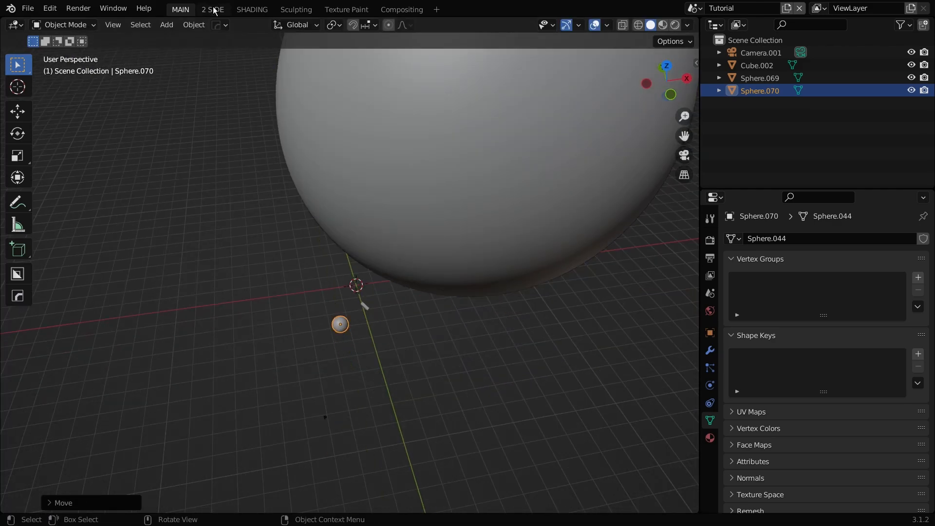
scroll(323, 293, "up", 2)
key("KP_7")
scroll(359, 247, "up", 5)
key("g")
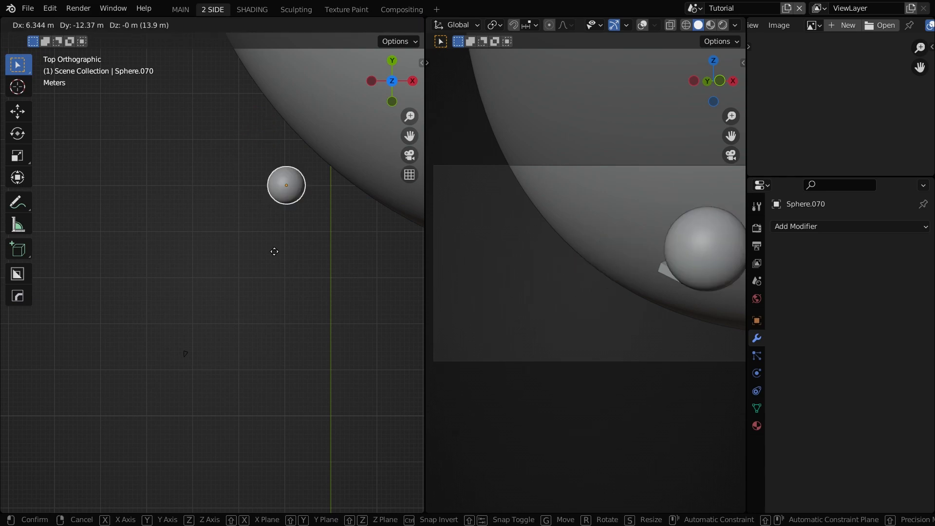
left_click(297, 310)
scroll(298, 311, "up", 2)
key("s")
left_click(328, 199)
- Reposition the small sphere in top view, adjust its height along Z and rescale it
scroll(355, 175, "up", 5)
middle_click_drag(233, 332, 294, 388, "shift")
key("g")
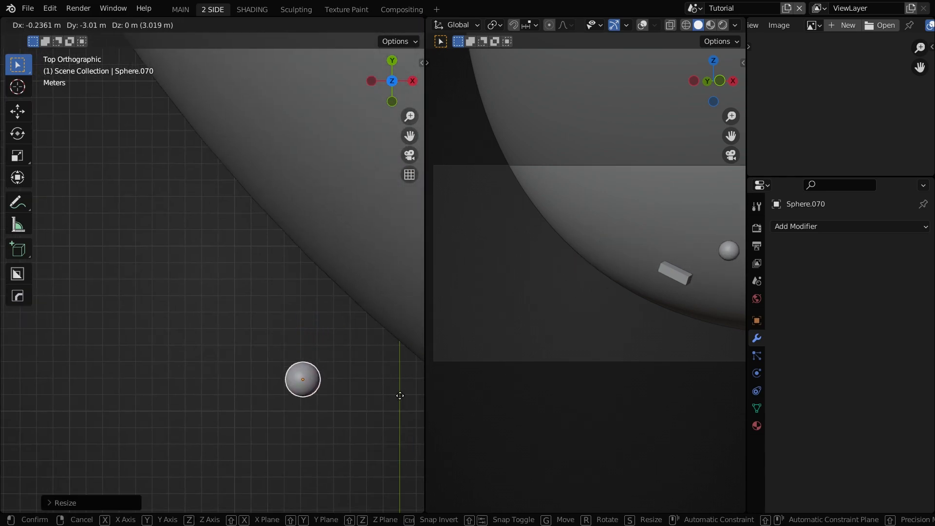
left_click(385, 385)
middle_click_drag(364, 336, 314, 166)
scroll(305, 156, "down", 5)
key("g")
key("z")
left_click(312, 181)
key("s")
left_click(341, 217)
- Move the stretched cube in top view to the camera side of the small sphere and rescale it
middle_click_drag(341, 217, 303, 265)
left_click(309, 141)
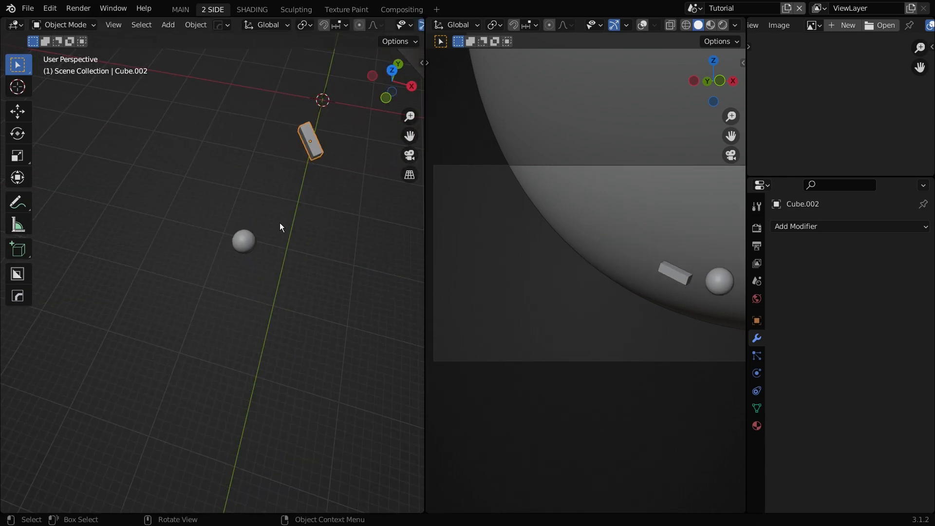
key("KP_7")
middle_click_drag(262, 222, 377, 211, "shift")
key("g")
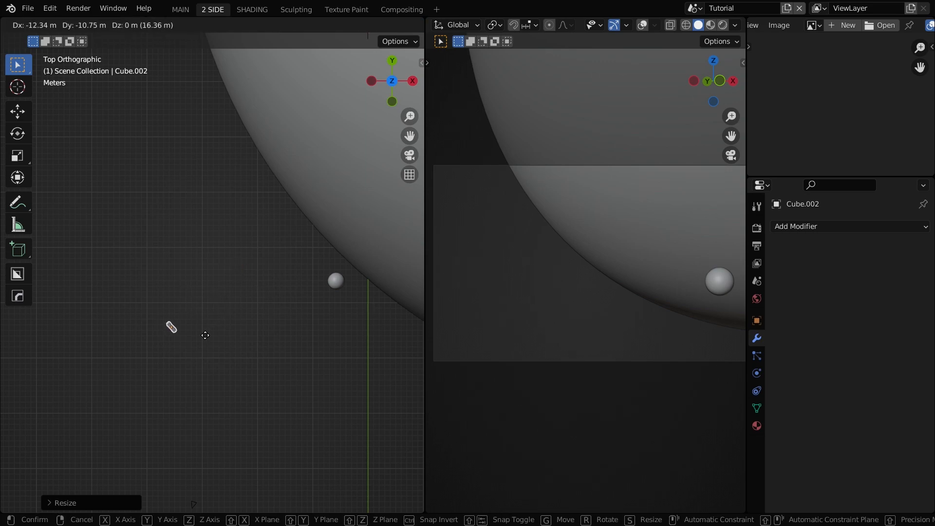
left_click(205, 335)
scroll(205, 335, "down", 2)
key("g")
key("s")
- Move the small sphere closer to the large sphere and scale it up beside the stretched cube
left_click(640, 264)
key("g")
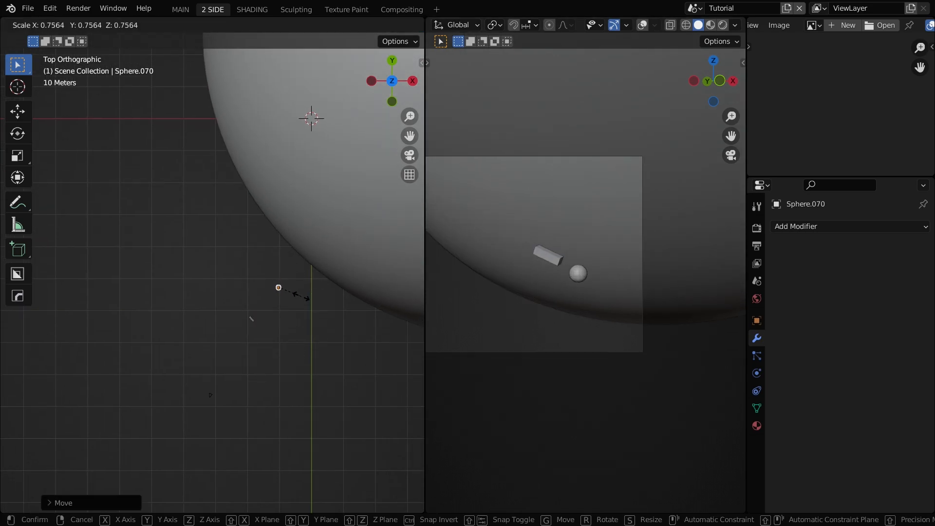
key("s")
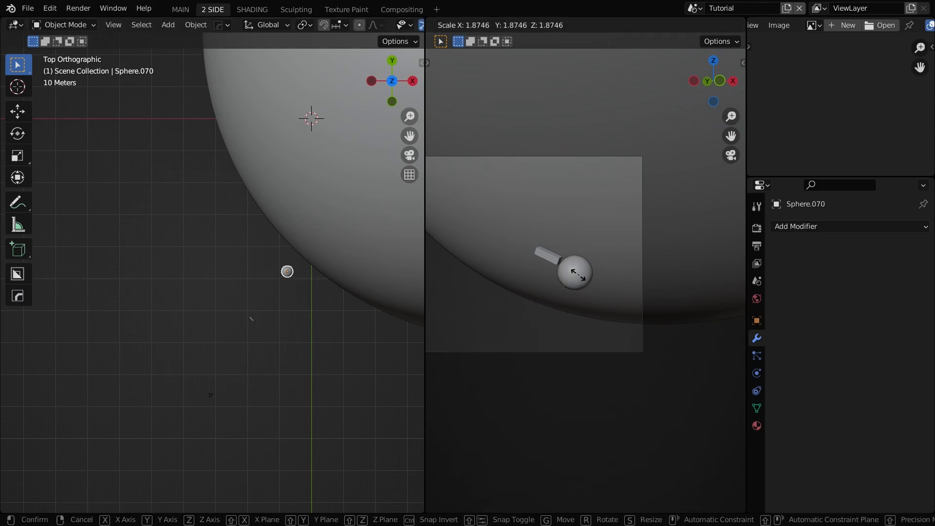
left_click(578, 274)
- Move the stretched cube and the small sphere together to adjust their place in the frame, and save the file
middle_click_drag(317, 327, 352, 271)
left_click(550, 258)
middle_click_drag(552, 265, 620, 309, "shift")
scroll(619, 309, "down", 3)
scroll(619, 309, "up", 2)
left_click(633, 302)
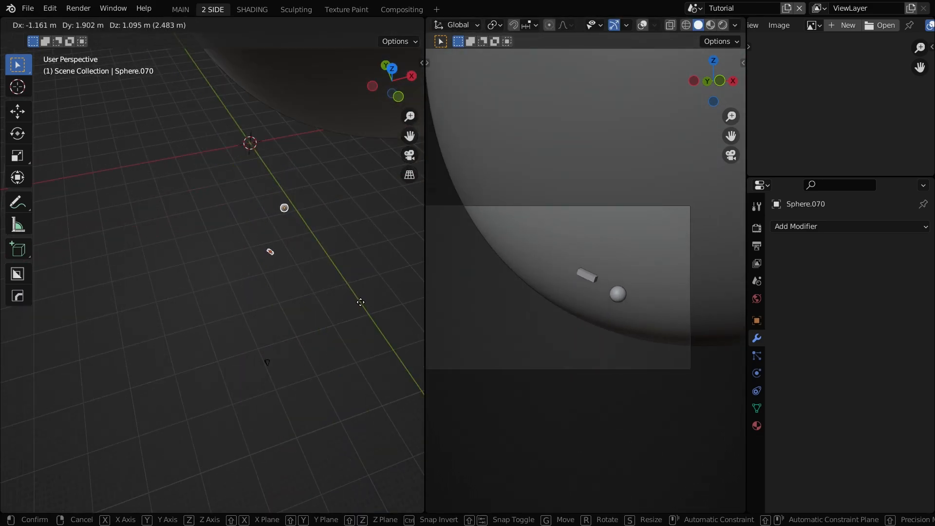
key("g")
left_click(283, 265)
middle_click_drag(328, 324, 258, 272)
middle_click_drag(259, 273, 317, 302, "ctrl")
key("ctrl+s")
- Duplicate the small sphere several times in top view, scattering the copies in varied sizes along the large sphere's left side
left_click(619, 297)
middle_click_drag(469, 328, 519, 332, "shift")
key("KP_7")
key("shift+d")
left_click(331, 298)
key("s")
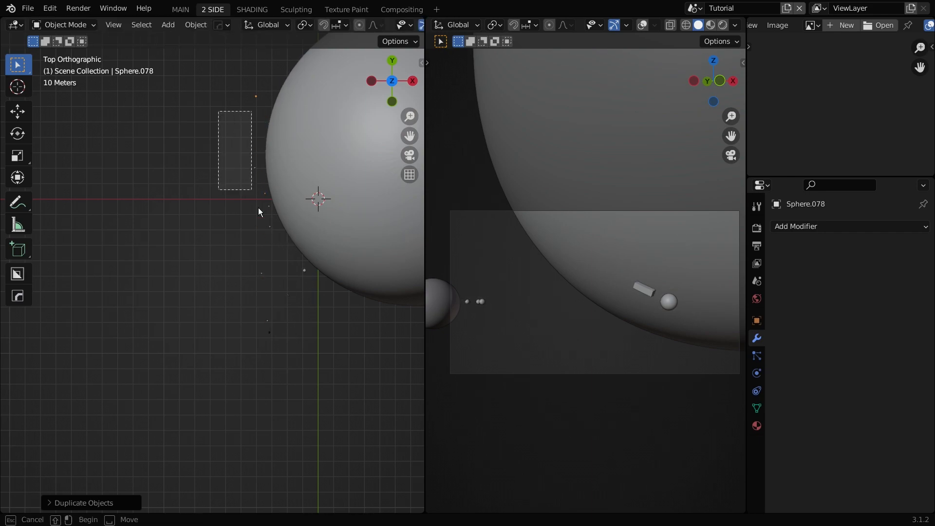
left_click(292, 293)
- Adjust the heights of the scattered spheres along Z and resize the larger copy in the frame's lower-left area
middle_click_drag(291, 293, 309, 236)
key("g")
key("z")
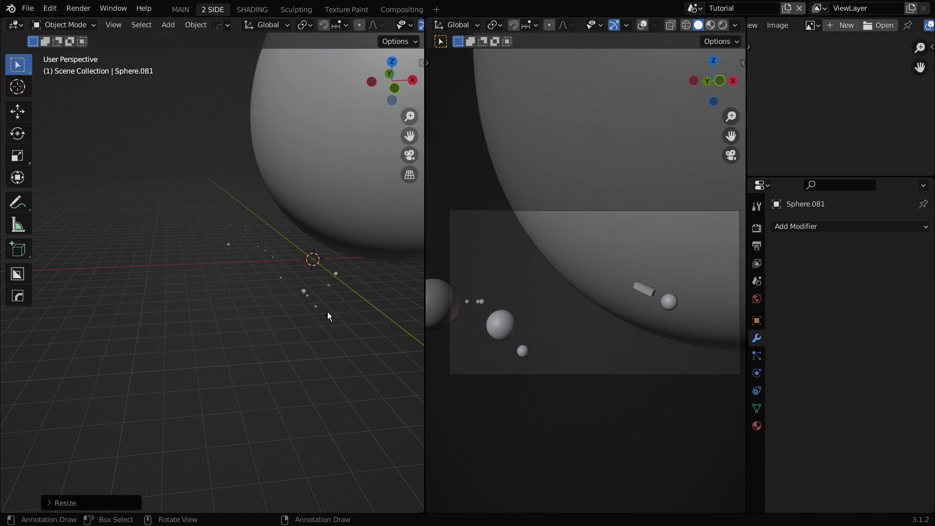
left_click(502, 326)
key("s")
left_click(512, 337)
key("g")
key("z")
- Move groups of the distant small spheres to different heights to break up their row
mouse_move(250, 241)
left_mouse_down()
mouse_move(270, 254)
mouse_move(260, 251)
left_mouse_up()
left_click(270, 272)
left_click(258, 241)
key("g")
left_click_drag(227, 234, 238, 253)
key("g")
left_click_drag(214, 202, 242, 232)
- Duplicate some of the distant spheres, place the copies at the frame's upper left and resize them
key("shift+d")
left_click(264, 227)
key("s")
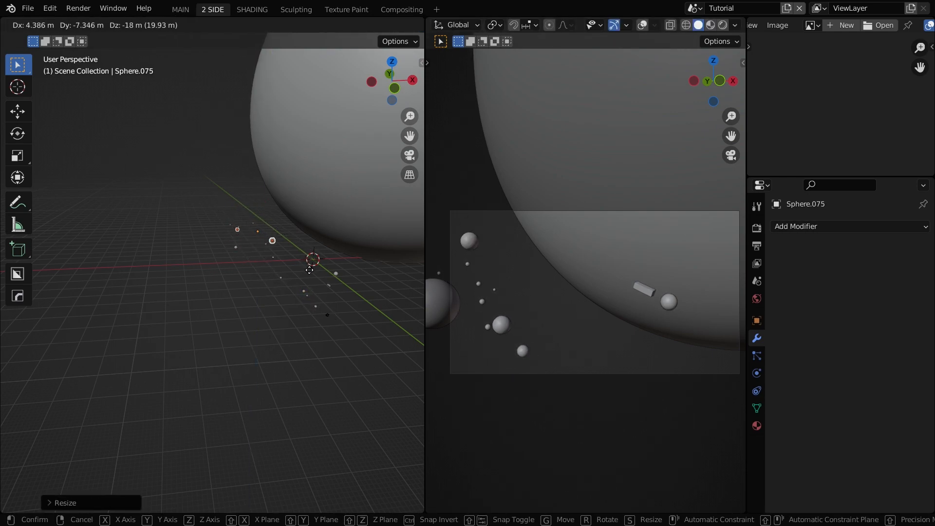
left_click(311, 262)
left_click(471, 231)
key("s")
left_click(284, 261)
- Move the larger lower-left sphere down in the frame, then duplicate it and resize the copy
middle_click_drag(284, 261, 373, 334)
left_click(502, 324)
key("g")
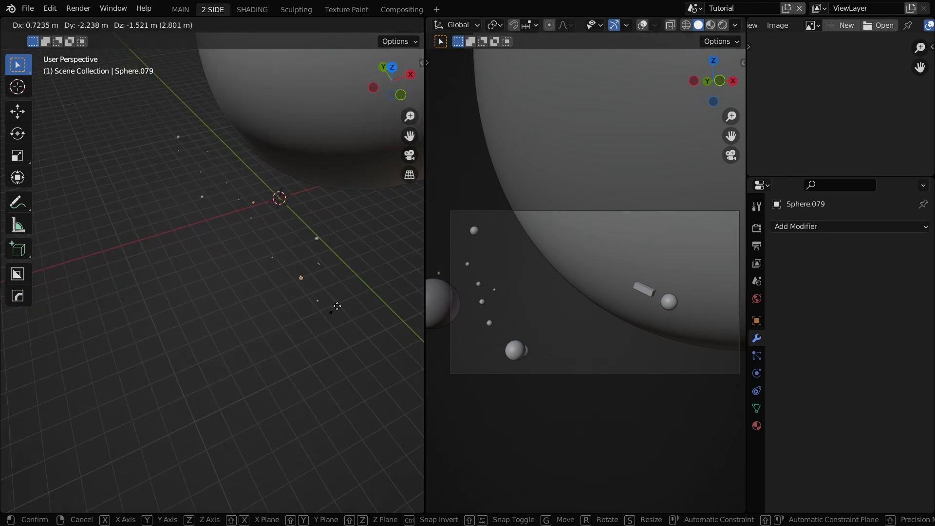
left_click(342, 310)
key("shift+d")
left_click(322, 294)
key("s")
left_click(347, 296)
- Duplicate another sphere and position the copy within the cluster in the frame's lower-left corner
key("shift+d")
left_click(338, 270)
middle_click_drag(337, 270, 355, 221)
key("g")
left_click(339, 255)
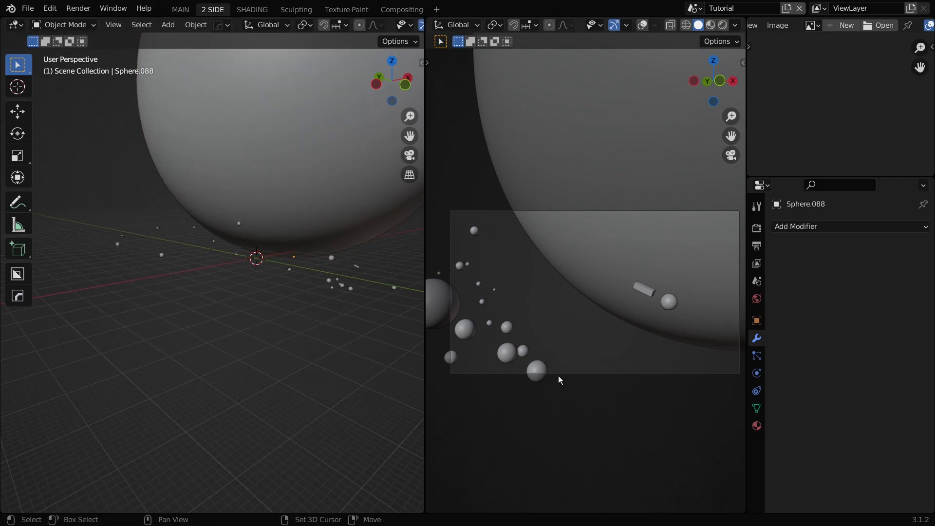
- Set the camera's passepartout opacity to 1.000
middle_click_drag(582, 375, 571, 370, "shift")
scroll(414, 302, "up", 1)
middle_click_drag(421, 313, 398, 315, "shift")
left_click(418, 303)
left_click(756, 373)
scroll(823, 424, "down", 4)
left_click_drag(872, 469, 915, 469)
scroll(646, 393, "up", 1)
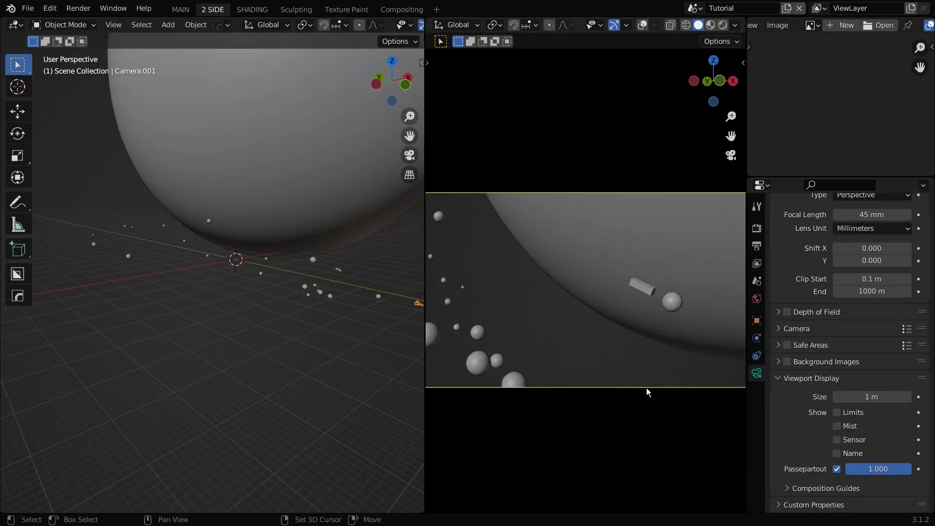
- Widen the viewport that shows the camera view and center the frame in it
left_click_drag(424, 382, 335, 382)
middle_click_drag(526, 346, 570, 273, "shift")
scroll(569, 273, "up", 1)
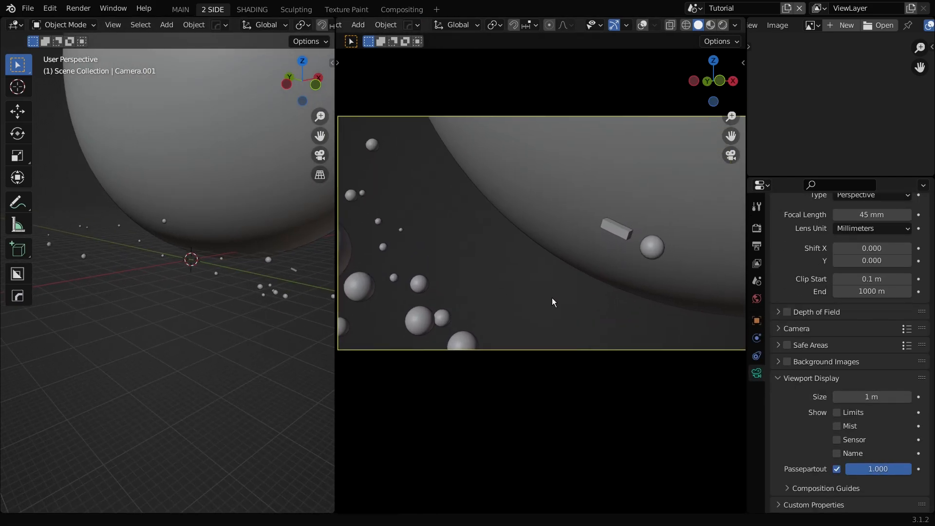
- Show the camera view in rendered shading and set the world background color to black
left_click(722, 25)
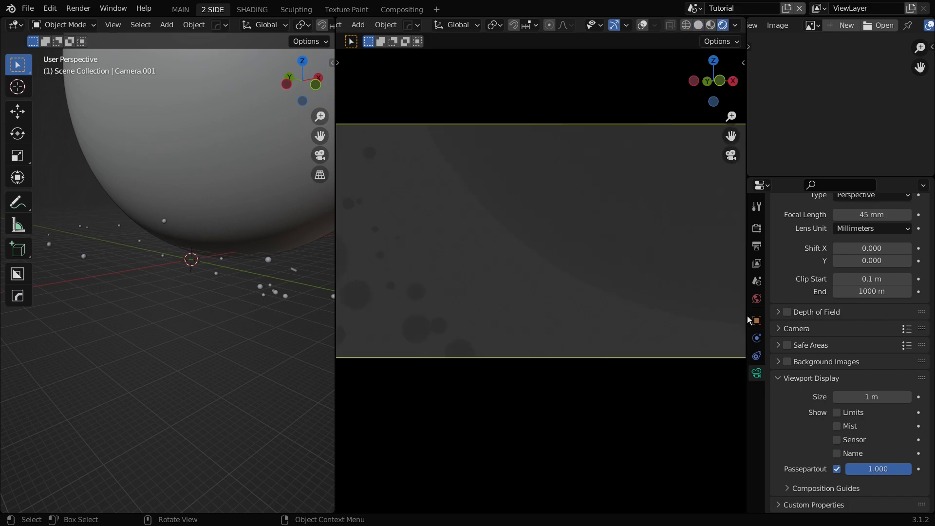
left_click(756, 299)
left_click(872, 314)
left_click_drag(904, 206, 901, 217)
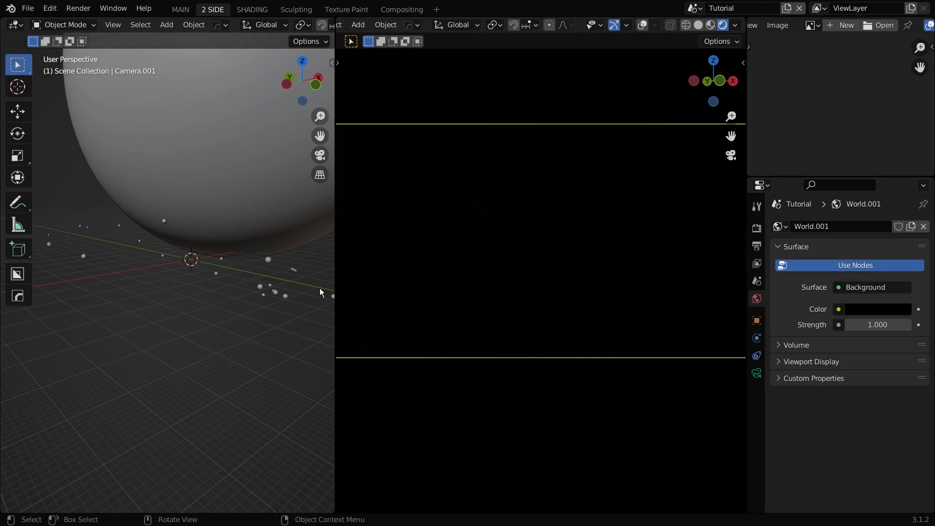
- Add a Sun light and move it beside the large sphere
scroll(175, 259, "down", 1)
scroll(175, 261, "up", 1)
key("shift+a")
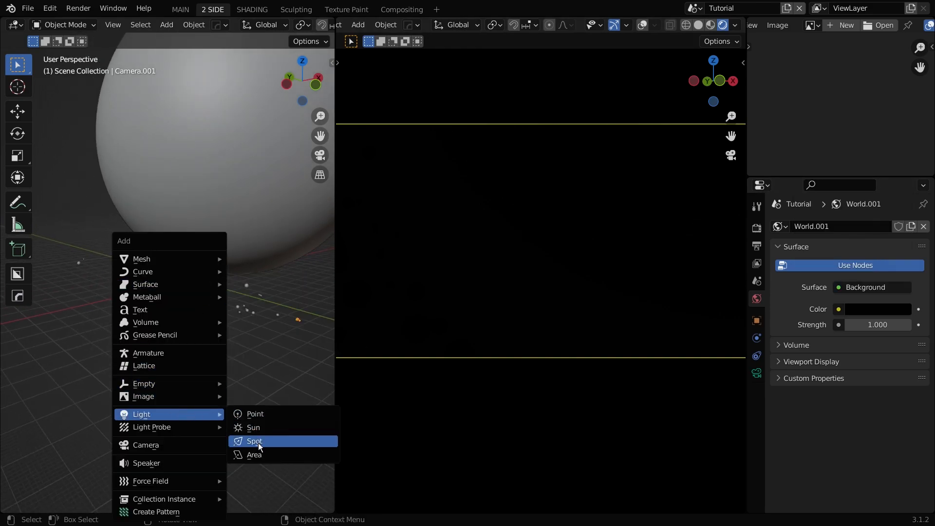
left_click(259, 431)
scroll(250, 381, "down", 2)
key("g")
left_click(185, 265)
- Rotate the Sun light so it rakes across the large sphere, lighting only its outer edge in the camera view
key("r")
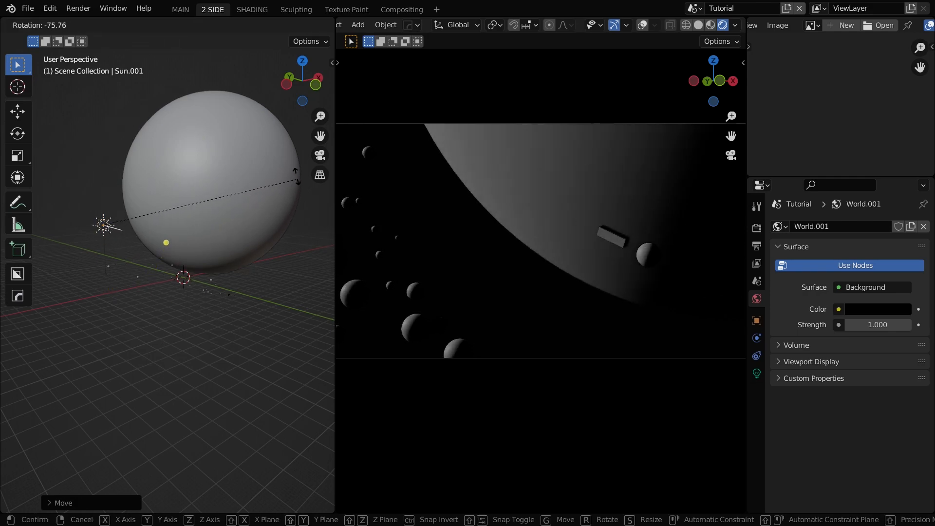
left_click(290, 202)
key("r")
key("r")
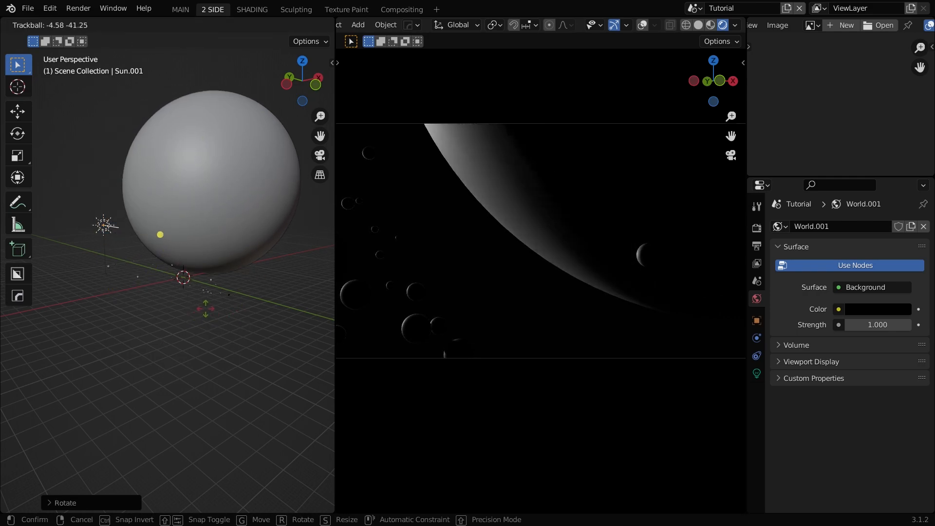
left_click(206, 305)
- Refine the Sun light's rotation so the light falls on the large sphere, the stretched cube and the nearby small sphere
scroll(200, 326, "up", 2)
scroll(689, 292, "up", 2)
middle_click_drag(683, 294, 544, 370, "shift")
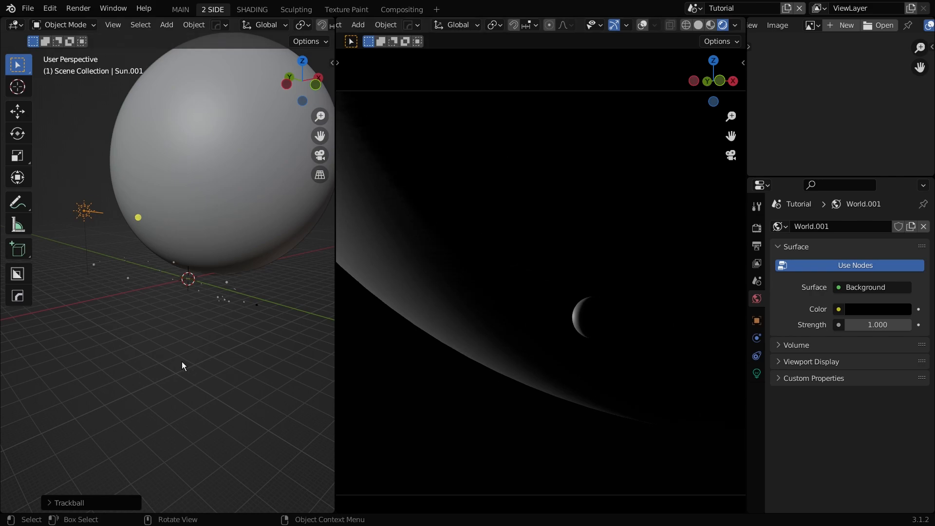
key("r")
key("r")
left_click(205, 317)
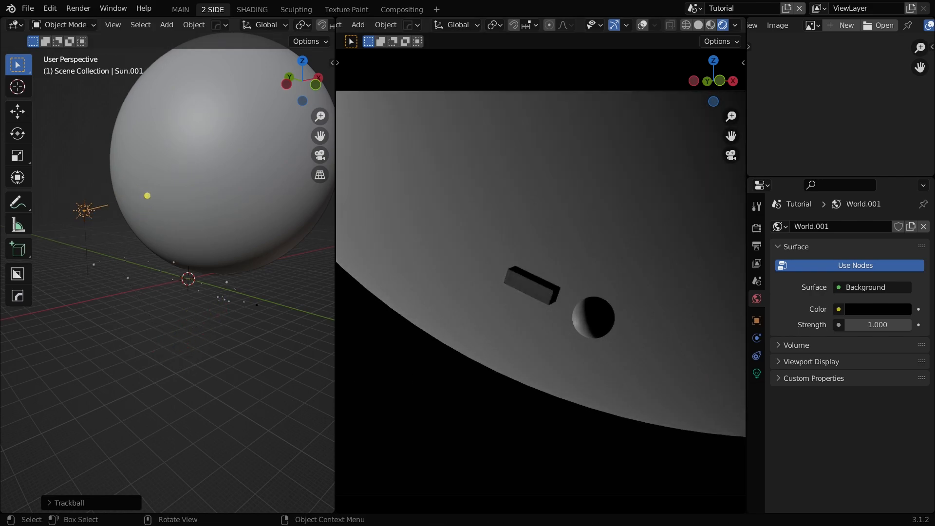
key("r")
key("r")
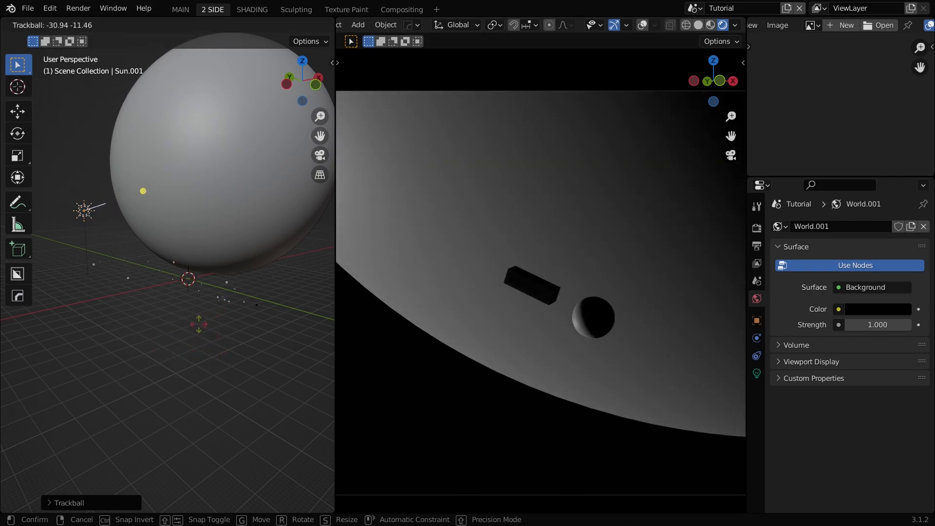
left_click(212, 367)
- Set the Sun light's angle to 3.93°
middle_click_drag(215, 367, 246, 366, "shift")
left_click(756, 373)
left_click_drag(870, 374, 882, 374)
- Rotate the stretched cube slightly so its front face catches more of the sunlight
scroll(519, 367, "down", 4)
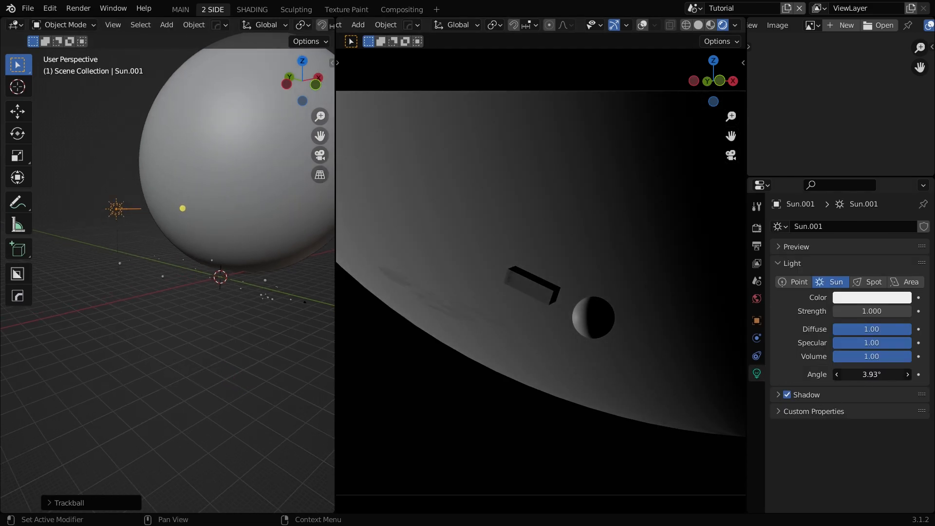
scroll(520, 372, "up", 2)
left_click(608, 282)
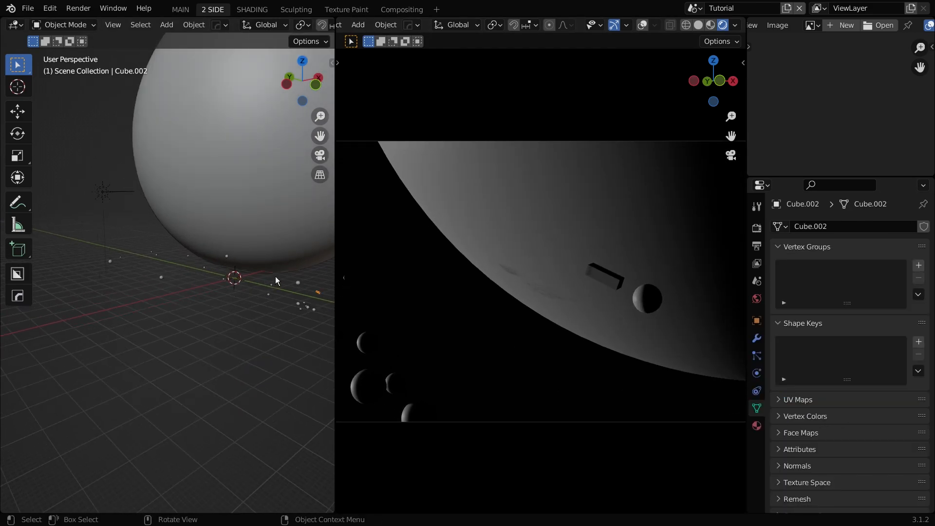
key("g")
right_click(287, 282)
key("r")
key("r")
right_click(263, 344)
key("r")
right_click(257, 364)
key("r")
key("r")
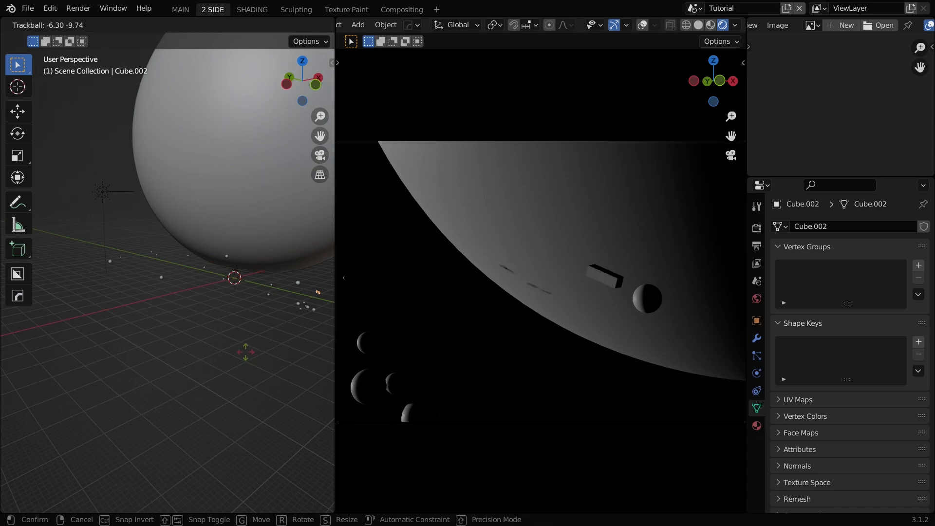
right_click(292, 291)
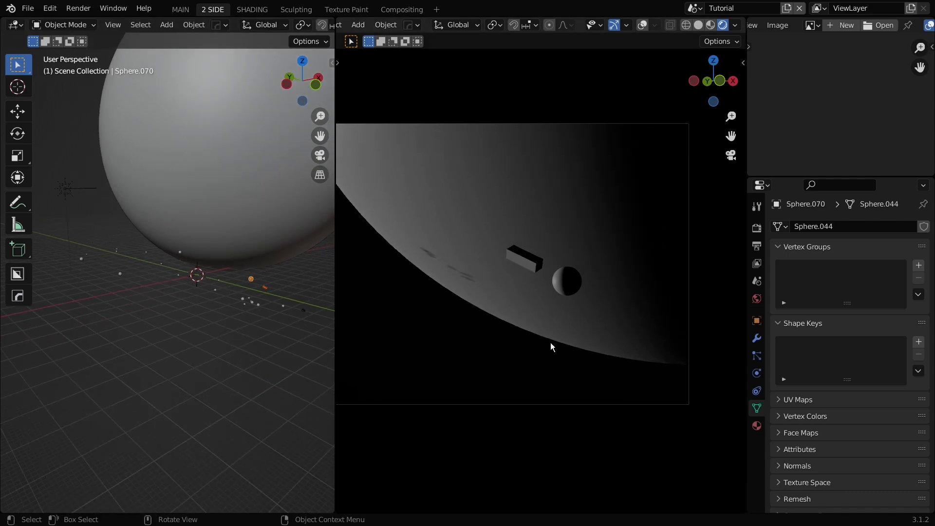
- Reposition the small sphere beside the stretched cube, and scale both the sphere and the cube down
key("g")
left_click(585, 296)
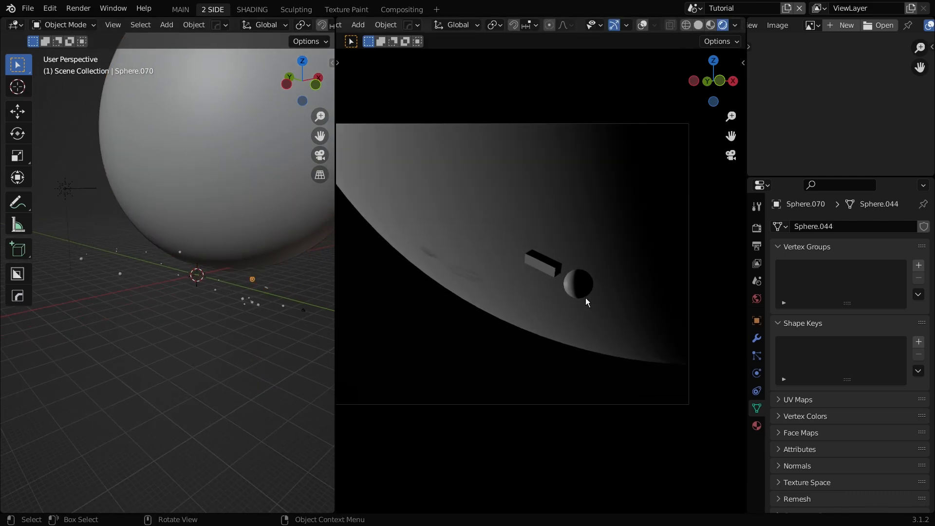
key("s")
left_click(629, 325)
left_click(545, 266)
key("s")
left_click(559, 317)
middle_click_drag(557, 318, 650, 308, "shift")
scroll(648, 309, "down", 1)
- Deselect all objects and brighten the world background color slightly to a very dark grey
key("a")
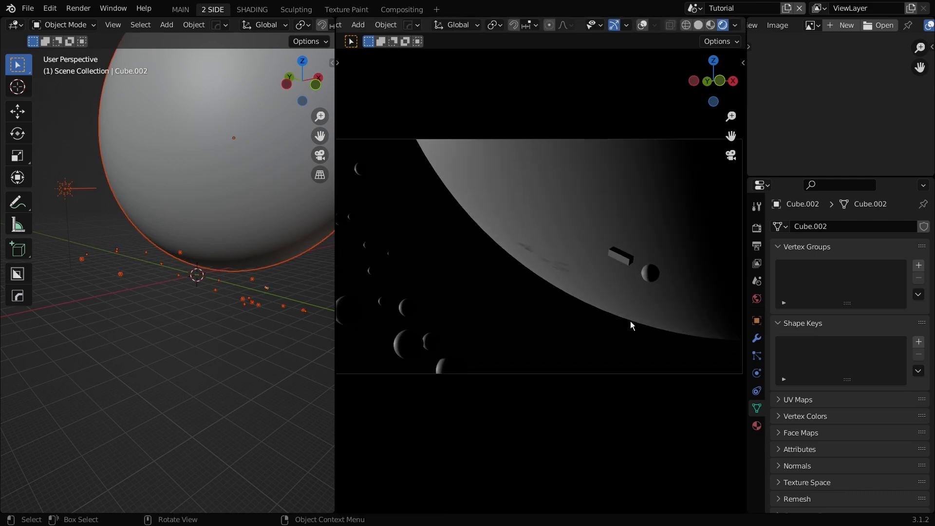
key("a")
left_click(756, 299)
left_click(893, 313)
left_click_drag(901, 217, 901, 211)
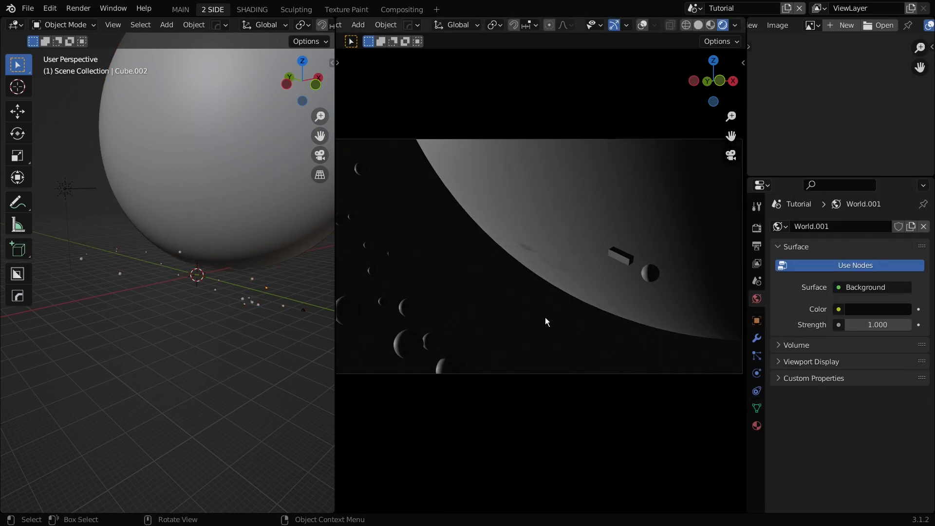
- Set the color management look to Medium Contrast
left_click(757, 207)
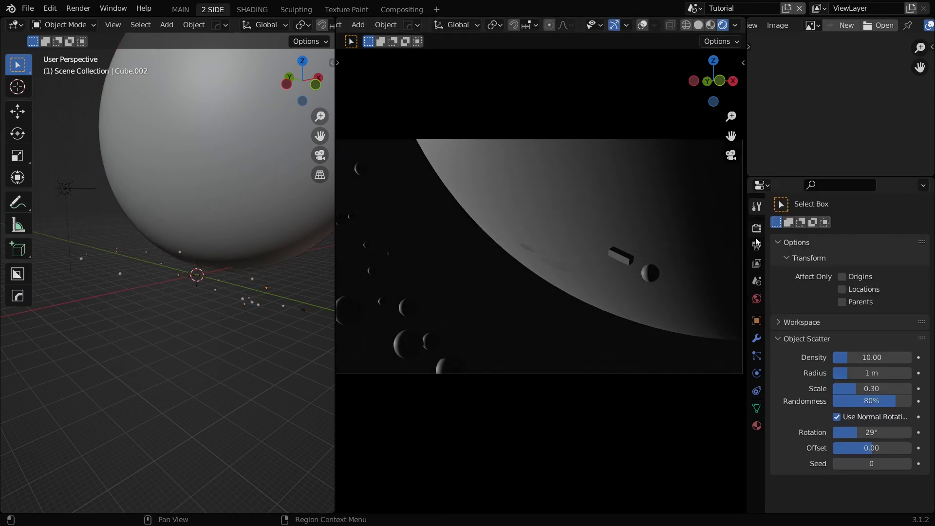
left_click(756, 228)
scroll(818, 439, "down", 5)
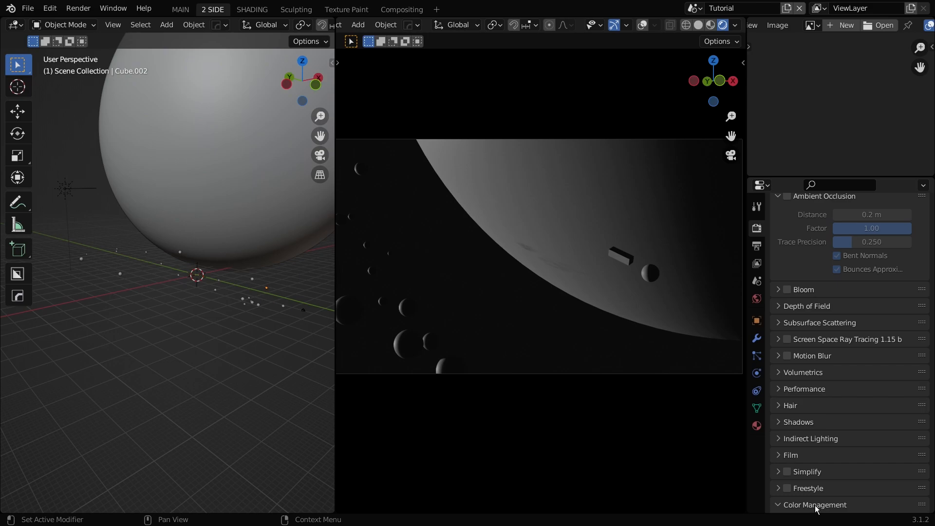
scroll(789, 482, "down", 5)
left_click(864, 441)
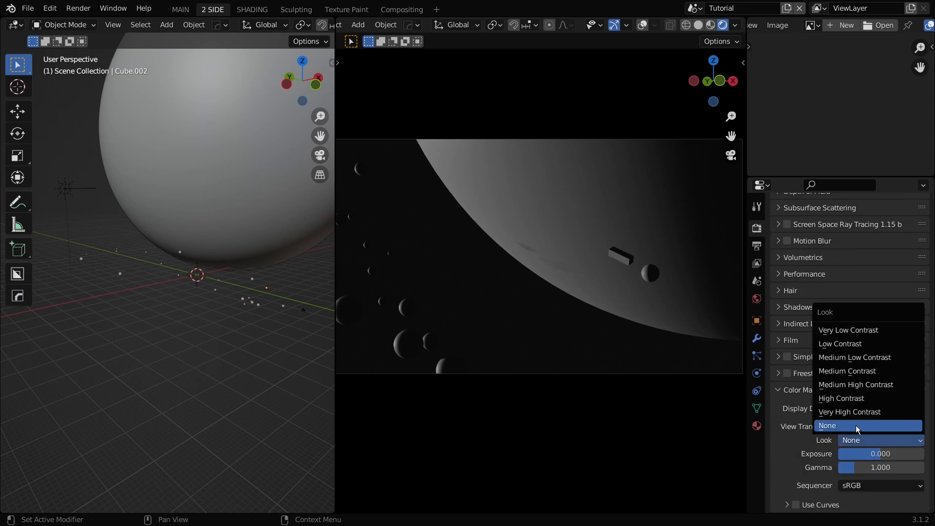
left_click(868, 371)
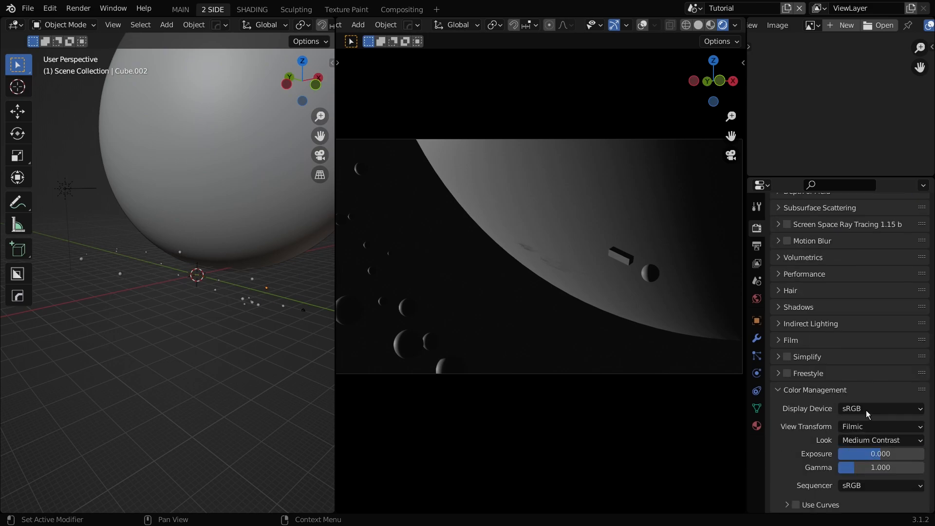
- Enable Screen Space Ray Tracing and Ambient Occlusion in the Eevee render settings
scroll(860, 417, "up", 7)
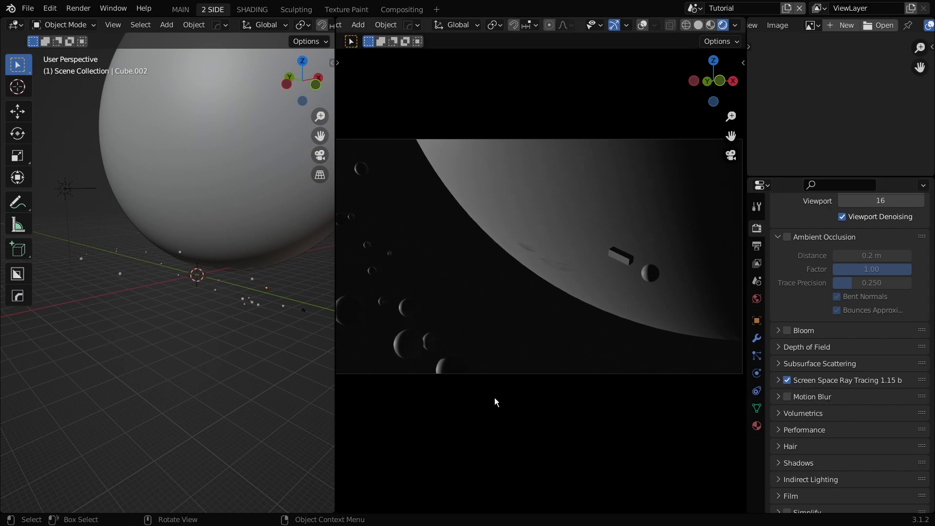
scroll(820, 390, "up", 4)
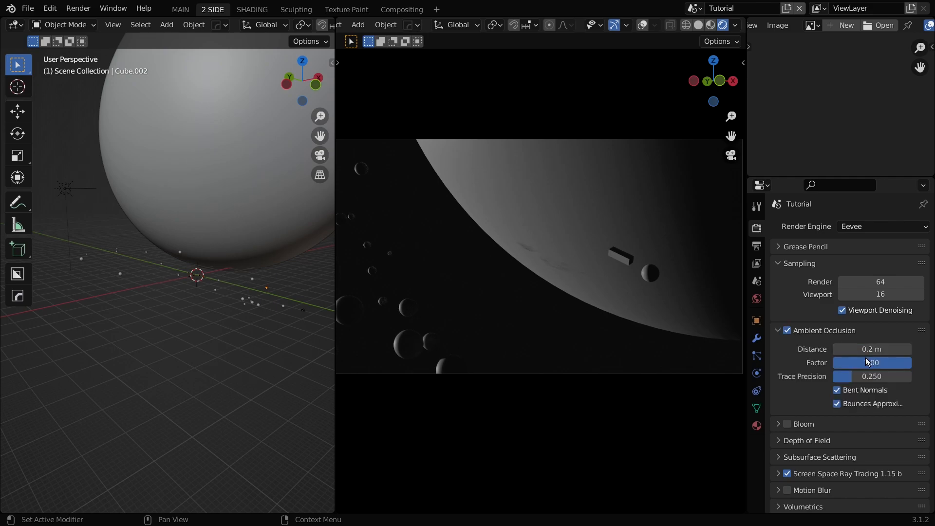
scroll(617, 341, "up", 2)
key("ctrl+space")
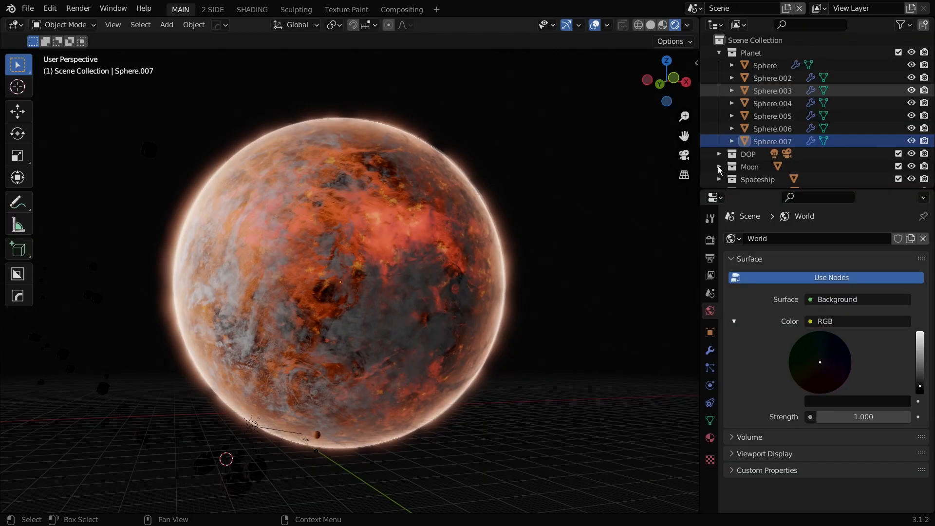
- Hide the outer planet layers Sphere.002 through Sphere.007 in the finished scene, leaving the base Sphere
middle_click_drag(487, 292, 492, 311)
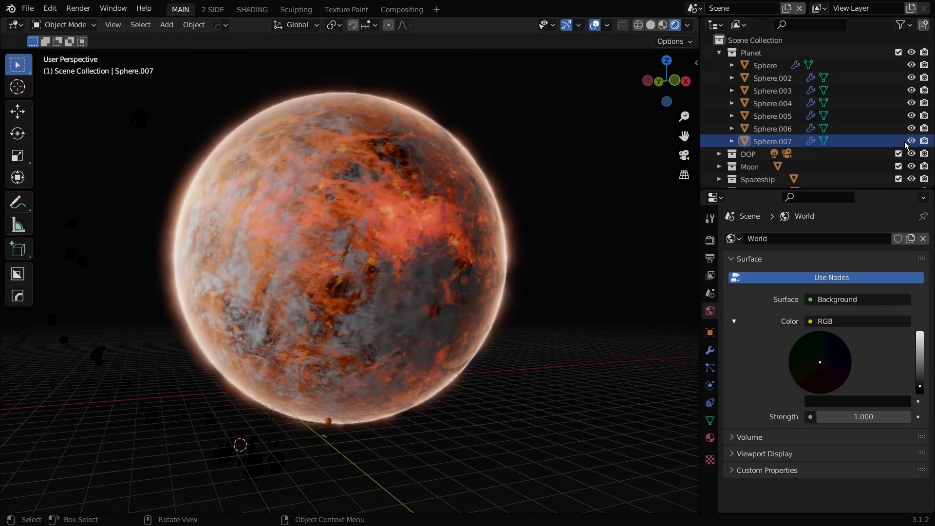
left_click_drag(911, 141, 911, 78)
middle_click_drag(496, 288, 416, 257)
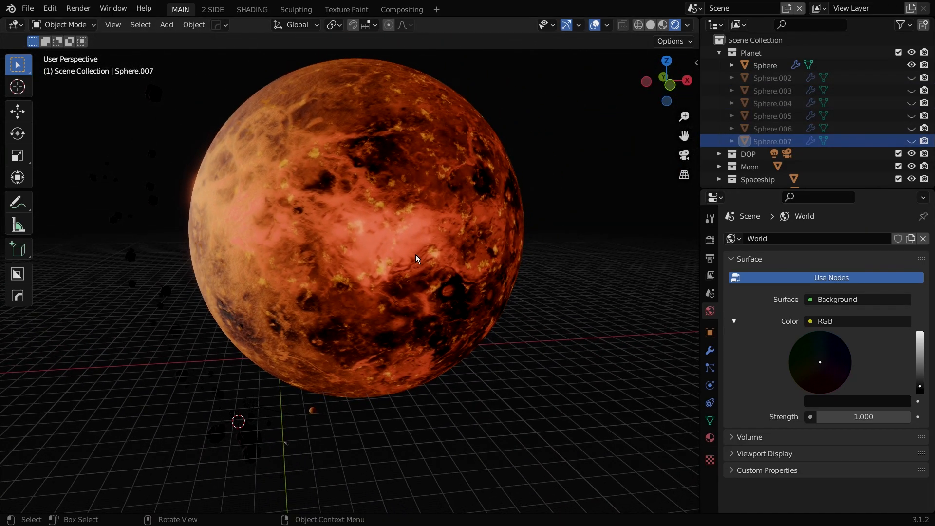
- Select the base planet sphere and examine its whole Planetlayer node tree in the Shading workspace
left_click(415, 253)
left_click(250, 9)
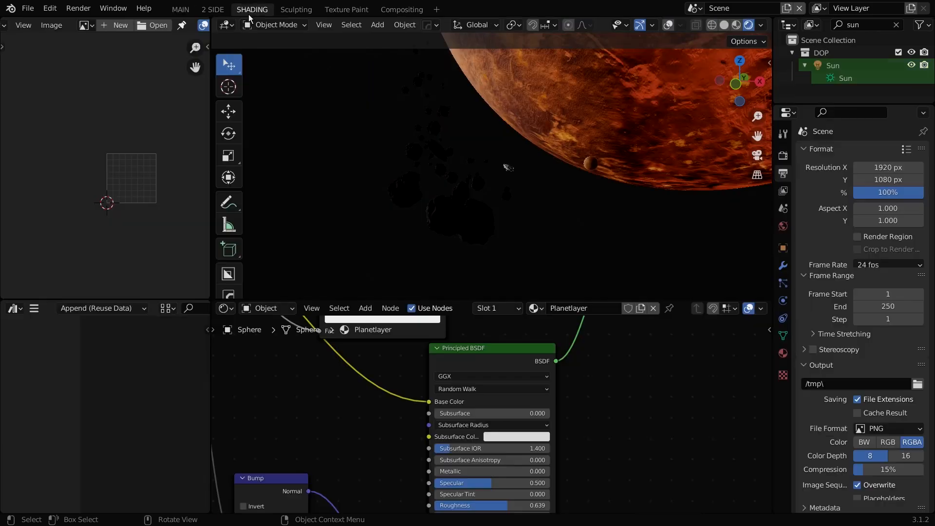
middle_click_drag(546, 203, 560, 220)
key("Home")
scroll(534, 386, "down", 3)
scroll(513, 382, "up", 4)
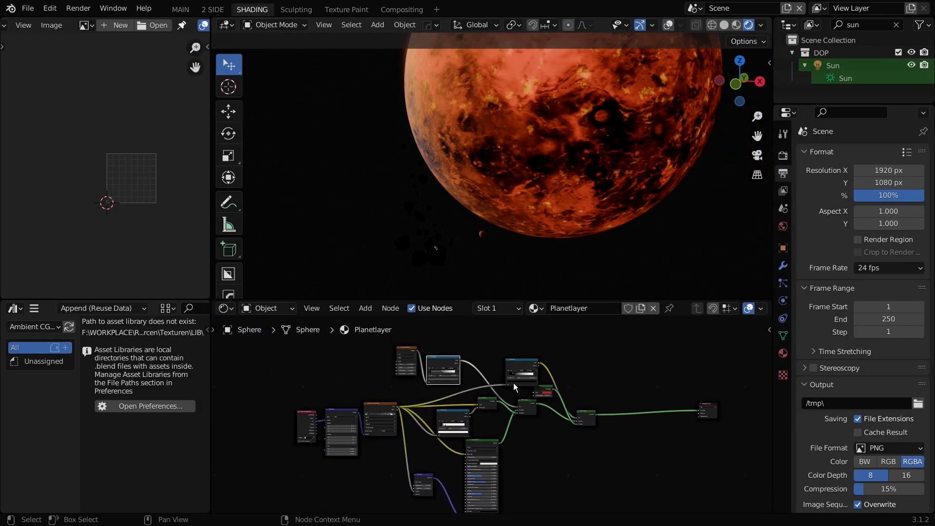
key("ctrl+space")
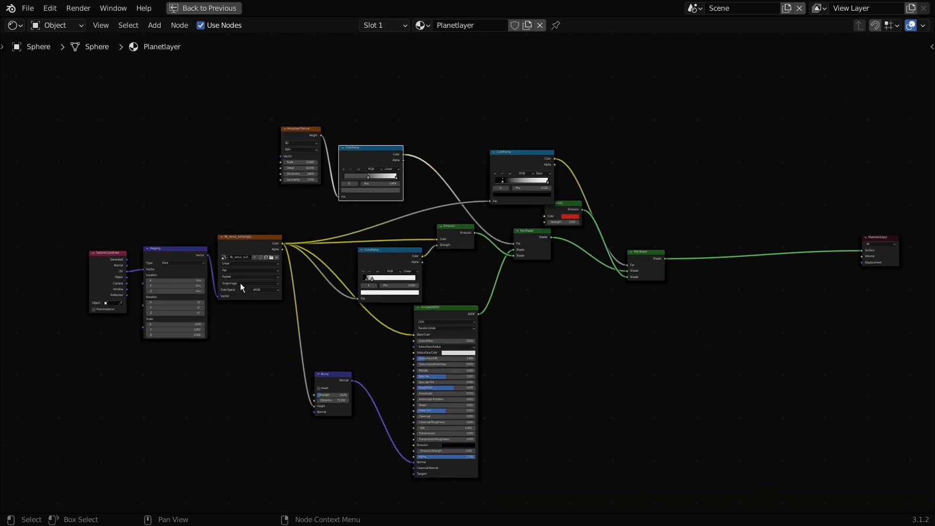
key("ctrl+space")
- Preview the 8k_venus_surface.jpg texture node alone on the planet
scroll(452, 405, "up", 3)
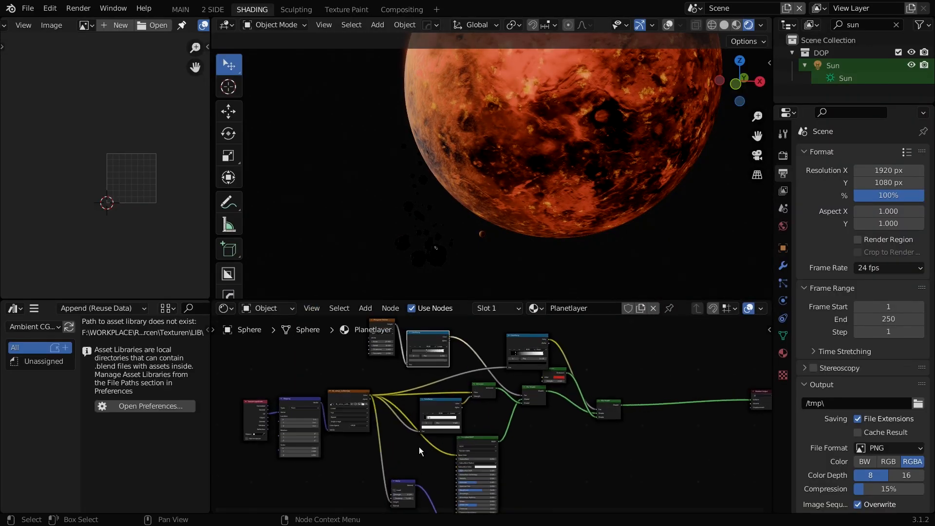
left_click(452, 404, "ctrl+shift")
scroll(508, 416, "up", 2)
scroll(516, 215, "down", 3)
middle_click_drag(579, 196, 537, 238, "shift")
scroll(541, 228, "up", 3)
middle_click_drag(553, 179, 541, 202, "shift")
- Inspect the planet's UV layout over the 8k_venus_surface.jpg image in Edit Mode, and return to Object Mode
key("Tab")
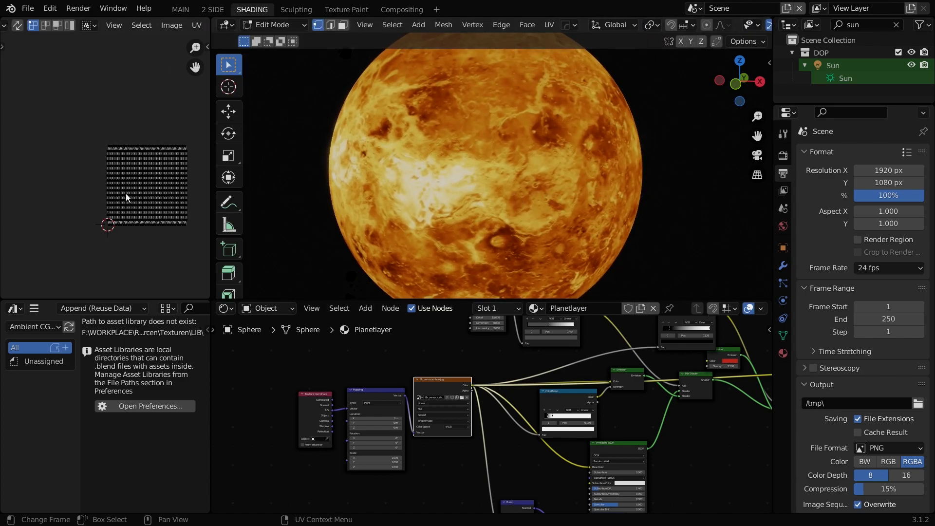
scroll(47, 24, "up", 3)
left_click(86, 24)
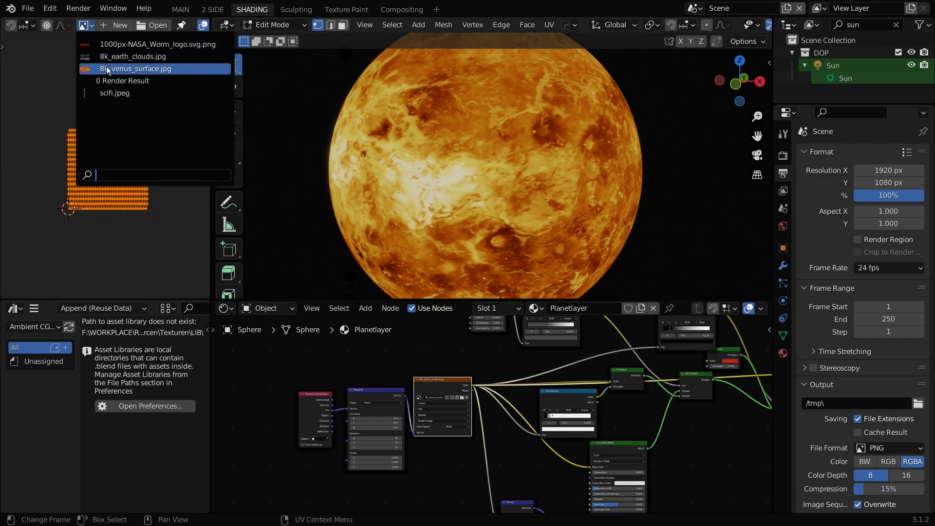
left_click(107, 69)
key("ctrl+space")
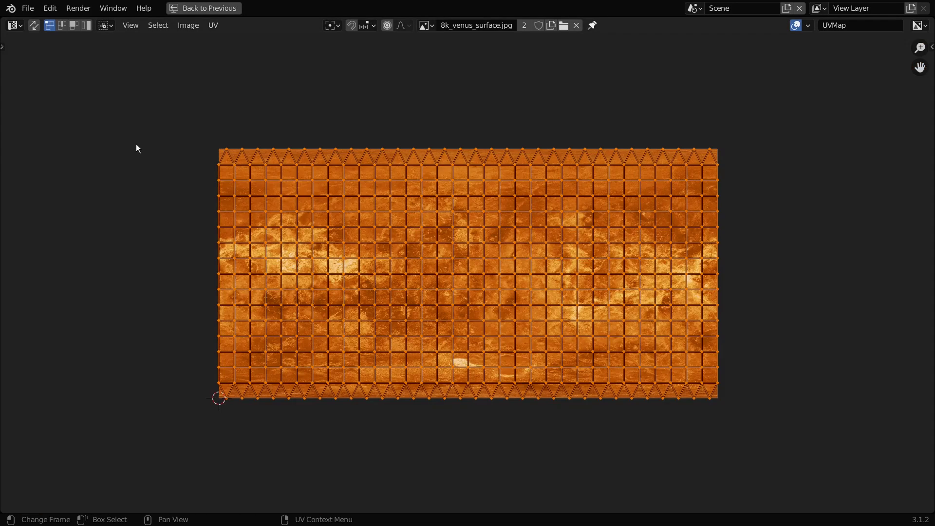
scroll(521, 298, "up", 2)
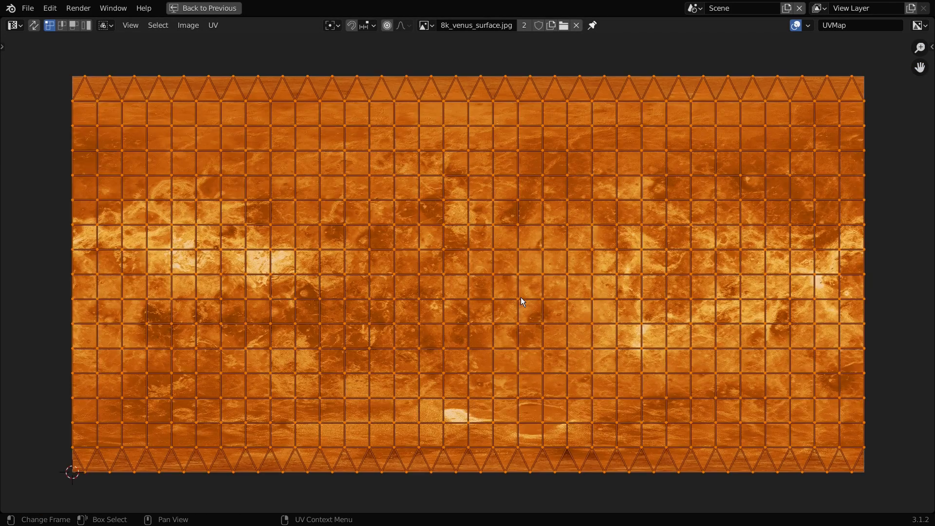
left_click(204, 9)
key("Tab")
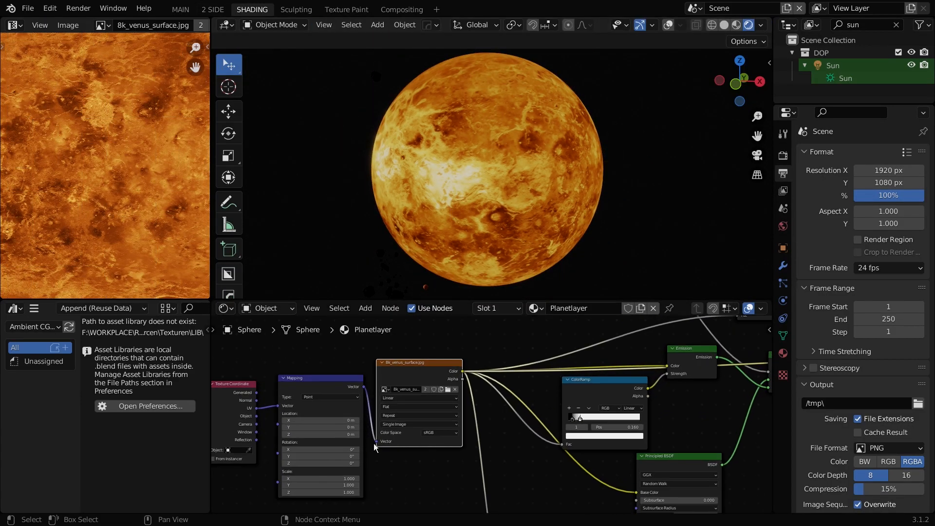
- Gather the color output links of the 8k_venus_surface.jpg node into one reroute point
scroll(386, 448, "up", 3)
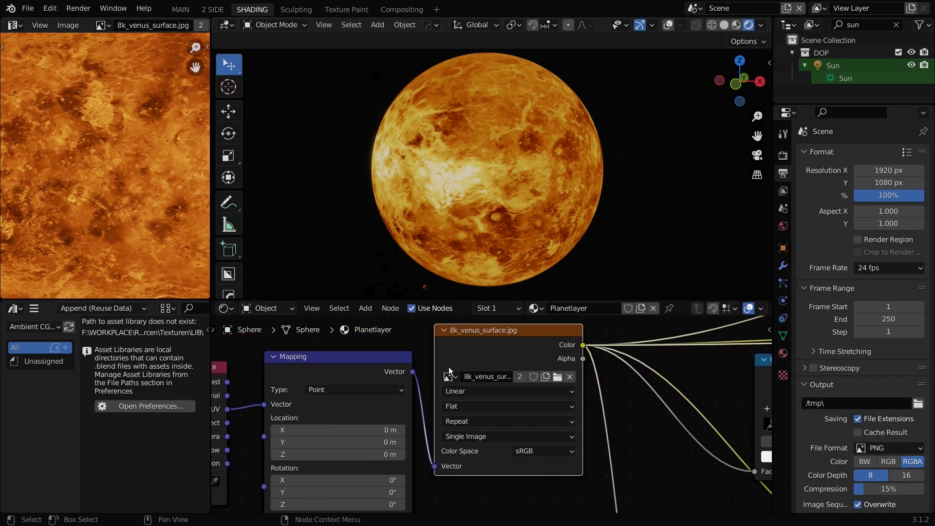
middle_click_drag(613, 366, 463, 403)
scroll(428, 424, "down", 3)
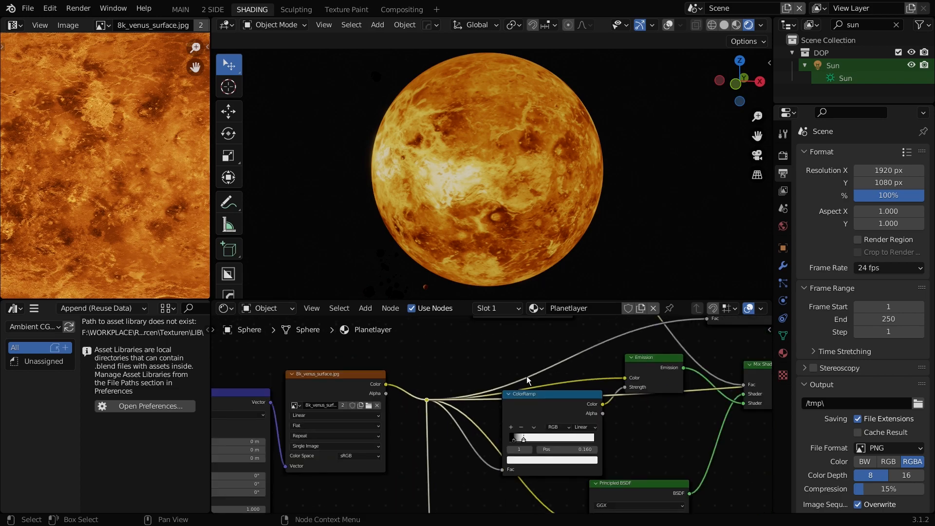
scroll(417, 369, "down", 4)
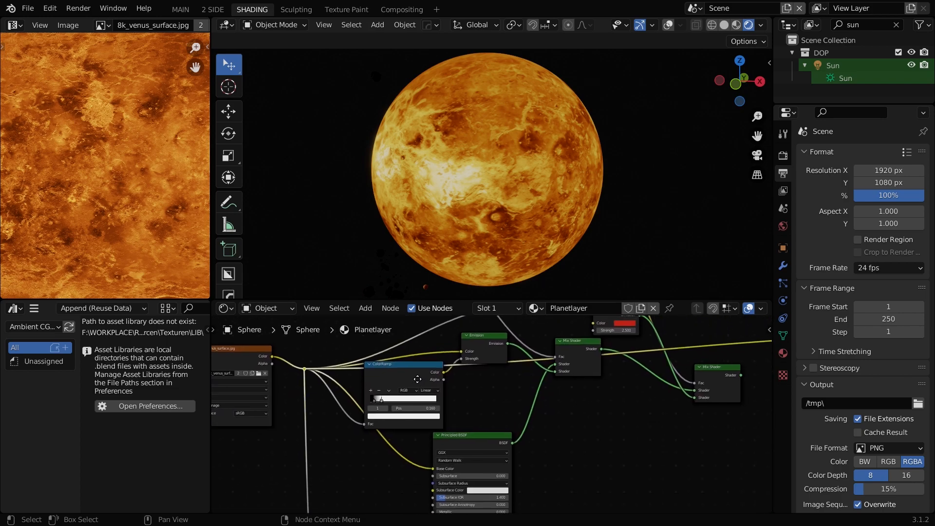
middle_click_drag(448, 374, 437, 371)
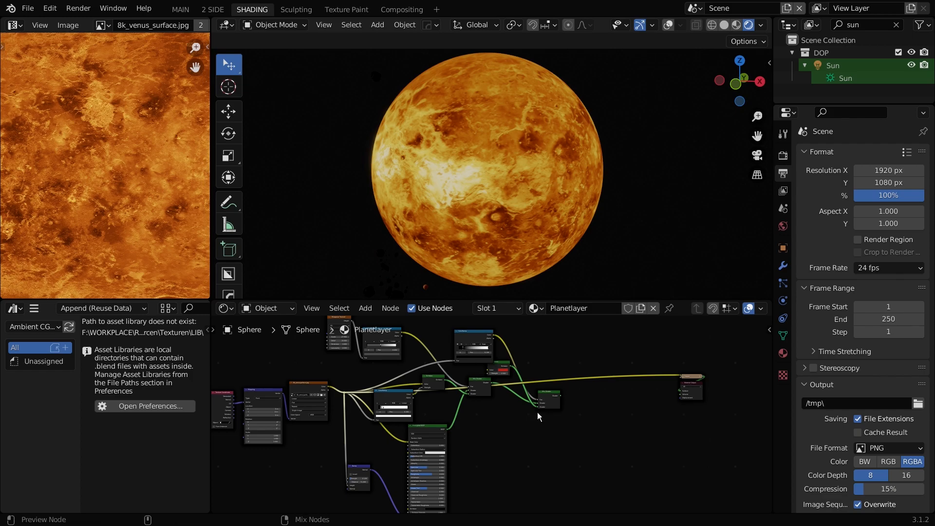
- Preview the final Mix Shader on the planet, followed by the Principled BSDF node on its own
left_click(545, 402, "ctrl+shift")
scroll(263, 409, "up", 2)
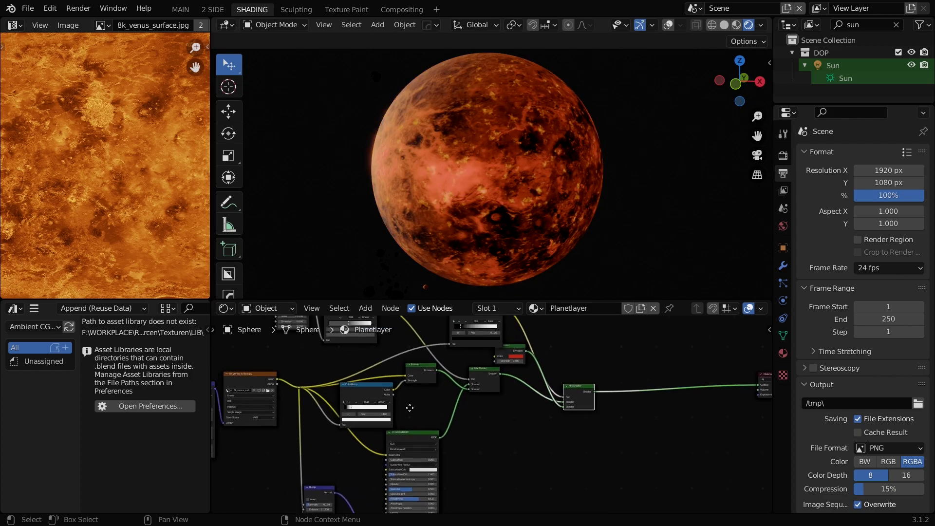
scroll(378, 273, "up", 2)
scroll(460, 421, "up", 3)
middle_click_drag(400, 411, 374, 370)
middle_click_drag(513, 397, 447, 373)
left_click(472, 435, "ctrl+shift")
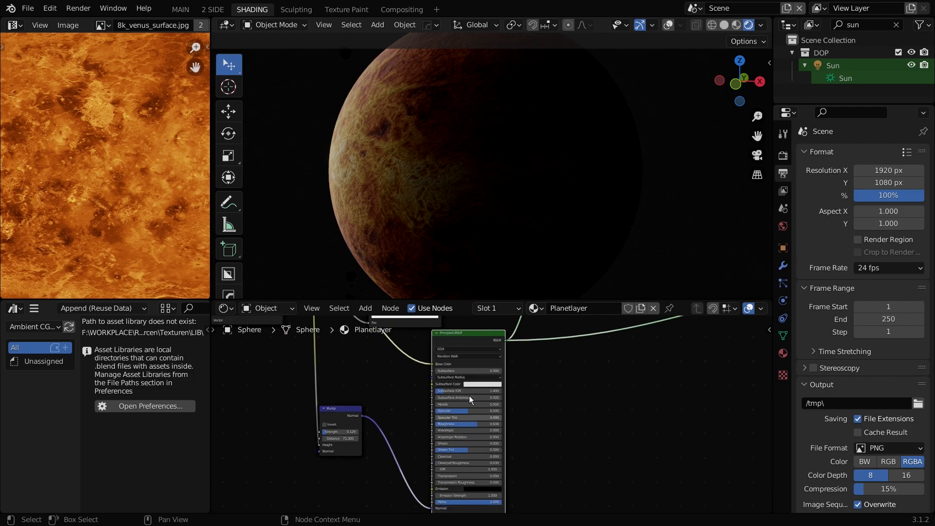
middle_click_drag(447, 421, 508, 504)
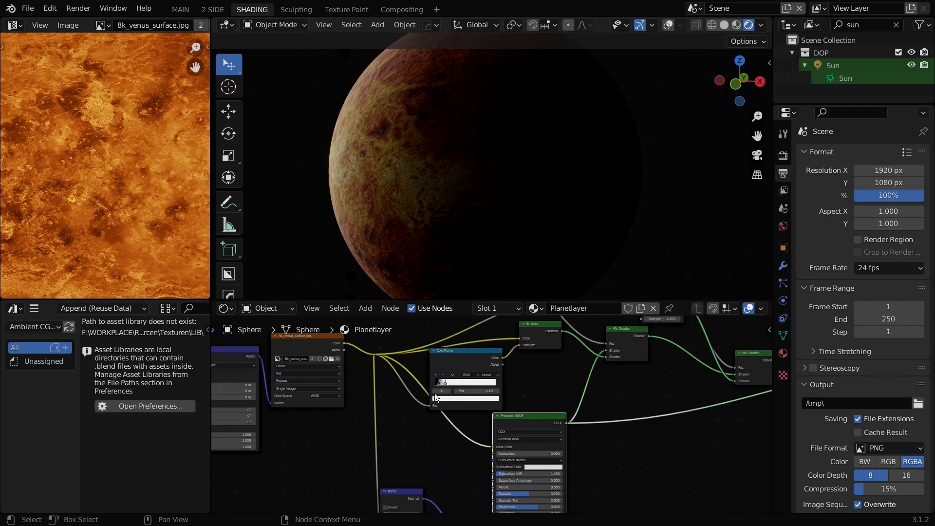
middle_click_drag(486, 440, 484, 376)
- Mute and unmute the Bump node feeding the Principled BSDF to compare the planet's surface relief
left_click(405, 432)
scroll(387, 188, "up", 3)
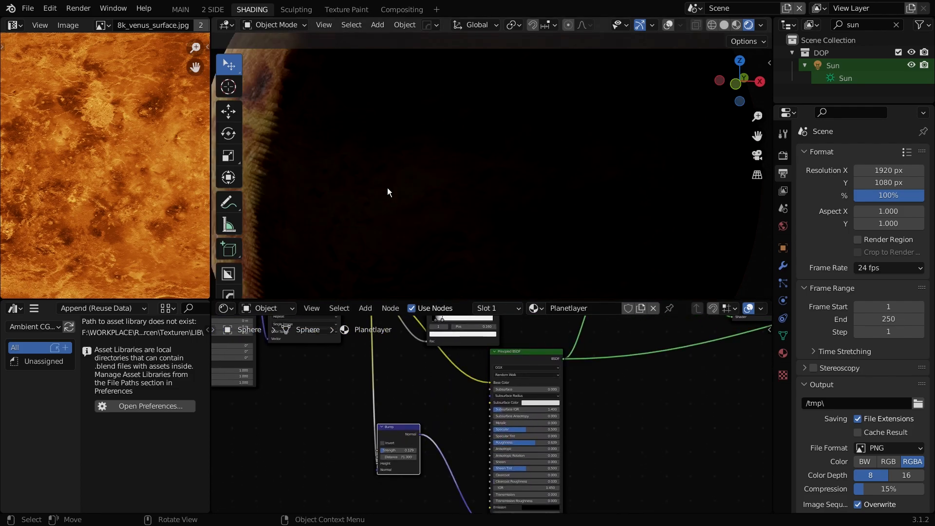
middle_click_drag(387, 188, 477, 204, "shift")
middle_click_drag(408, 414, 399, 317)
scroll(389, 373, "up", 6)
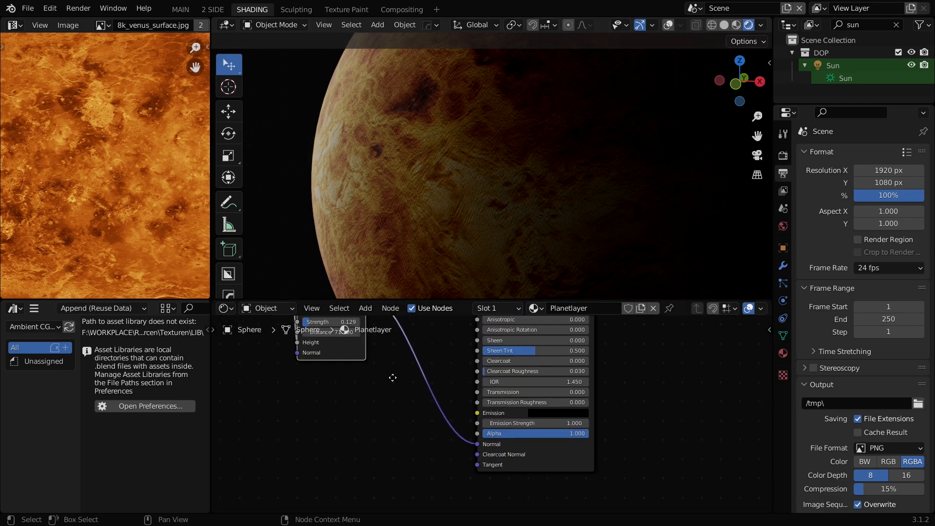
middle_click_drag(389, 372, 462, 448)
key("m")
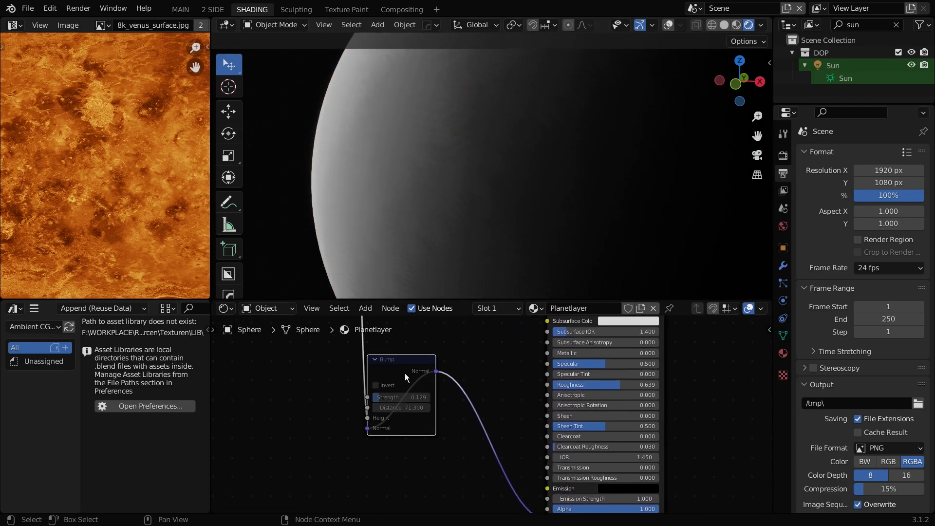
key("m")
scroll(389, 379, "up", 2)
mouse_move(366, 394)
left_mouse_down()
mouse_move(298, 406)
mouse_move(407, 406)
mouse_move(370, 406)
left_mouse_up()
scroll(478, 385, "down", 6)
- Preview the Emission node fed by the Venus texture alone on the planet
middle_click_drag(485, 367, 415, 468)
scroll(585, 384, "down", 5)
middle_click_drag(647, 373, 547, 455)
left_click_drag(511, 411, 522, 415)
scroll(500, 434, "up", 6)
middle_click_drag(500, 434, 527, 400)
middle_click_drag(563, 359, 543, 406)
middle_click_drag(482, 430, 539, 437)
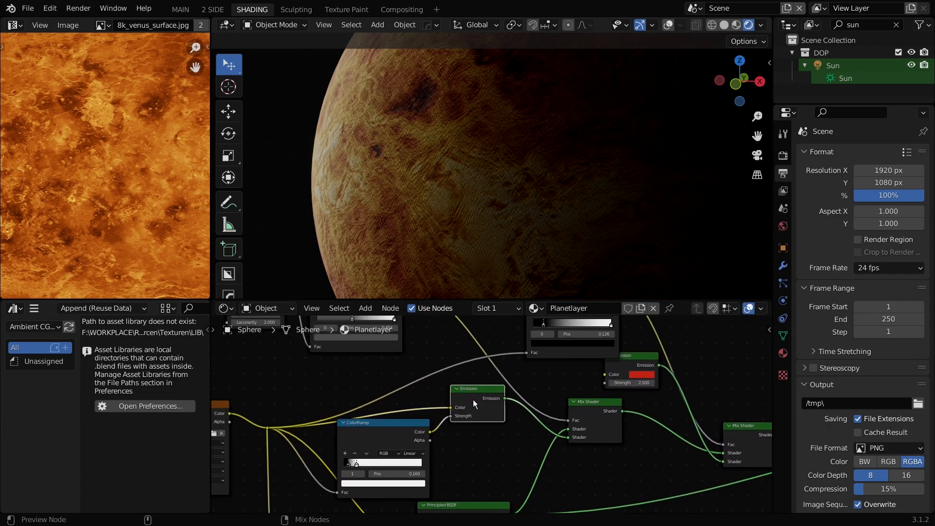
left_click(473, 400, "ctrl+shift")
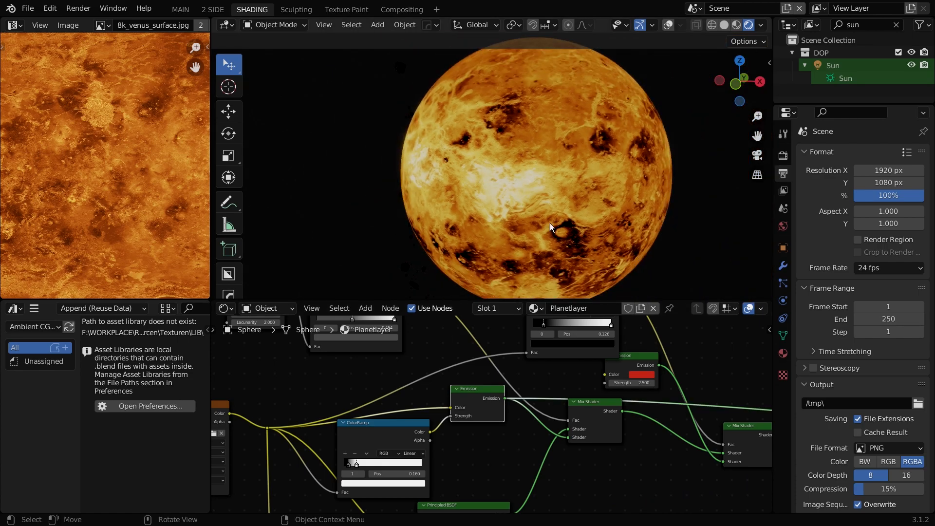
middle_click_drag(473, 454, 550, 418)
scroll(494, 406, "up", 2)
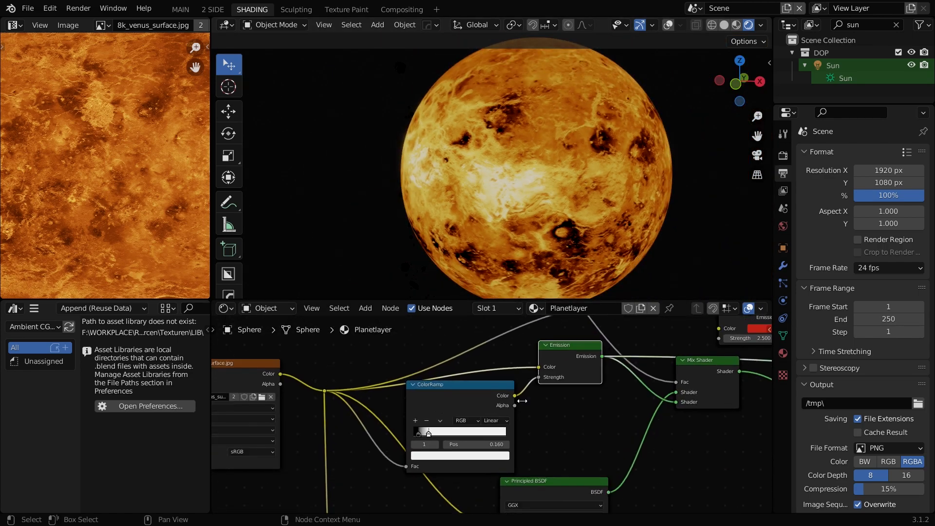
- Preview the ColorRamp driving the Emission Strength, and compare the emission with that ramp unlinked and relinked
left_click(480, 396, "ctrl+shift")
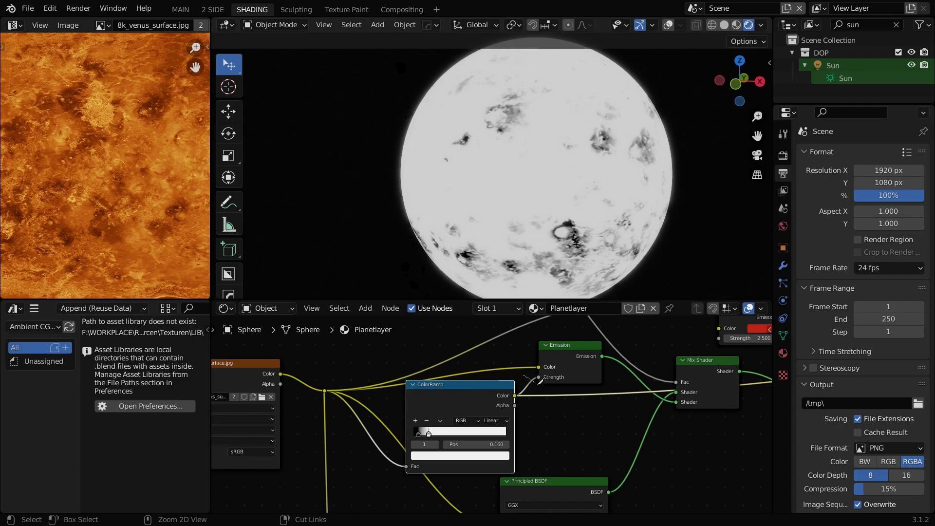
left_click(568, 352, "ctrl+shift")
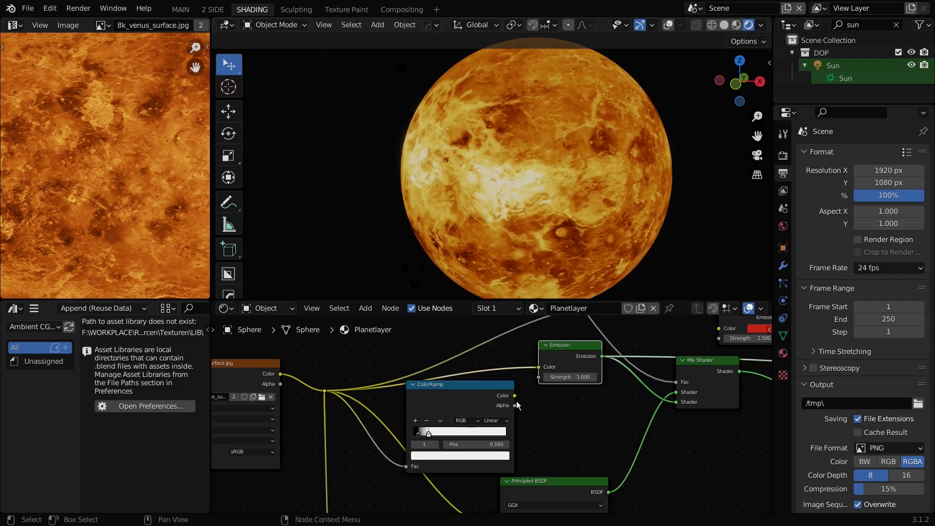
mouse_move(535, 380)
left_mouse_down()
mouse_move(521, 390)
mouse_move(538, 377)
left_mouse_up()
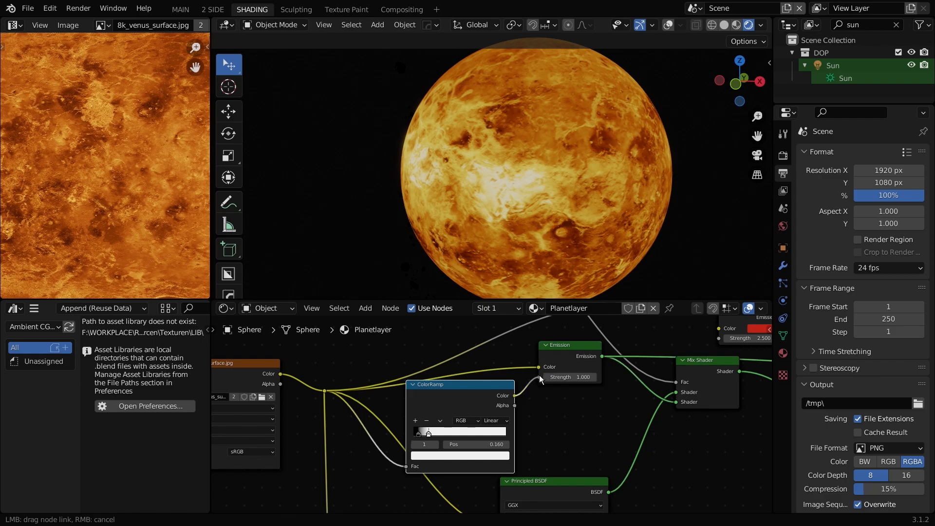
- Preview the first Mix Shader and set the white stop of the Emission Strength ColorRamp to position 0.129
mouse_move(428, 432)
left_mouse_down()
mouse_move(470, 433)
mouse_move(446, 432)
mouse_move(506, 418)
mouse_move(441, 419)
mouse_move(461, 420)
left_mouse_up()
middle_click_drag(389, 419, 207, 431)
left_click(533, 418, "ctrl+shift")
middle_click_drag(396, 383, 423, 352)
middle_click_drag(495, 330, 539, 426)
mouse_move(459, 355)
middle_mouse_down()
mouse_move(534, 394)
mouse_move(497, 403)
mouse_move(538, 432)
mouse_move(507, 416)
mouse_move(468, 413)
mouse_move(507, 414)
mouse_move(527, 322)
mouse_move(538, 400)
middle_mouse_up()
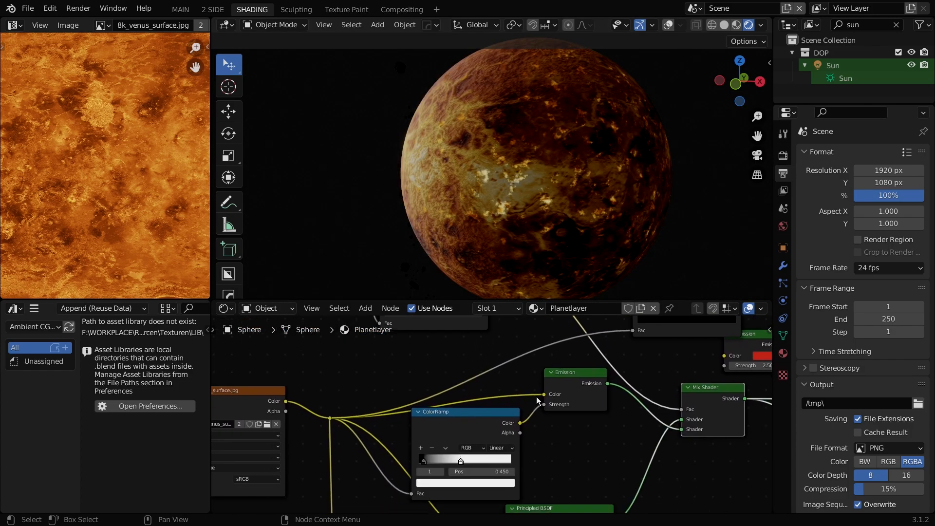
left_click_drag(454, 461, 427, 465)
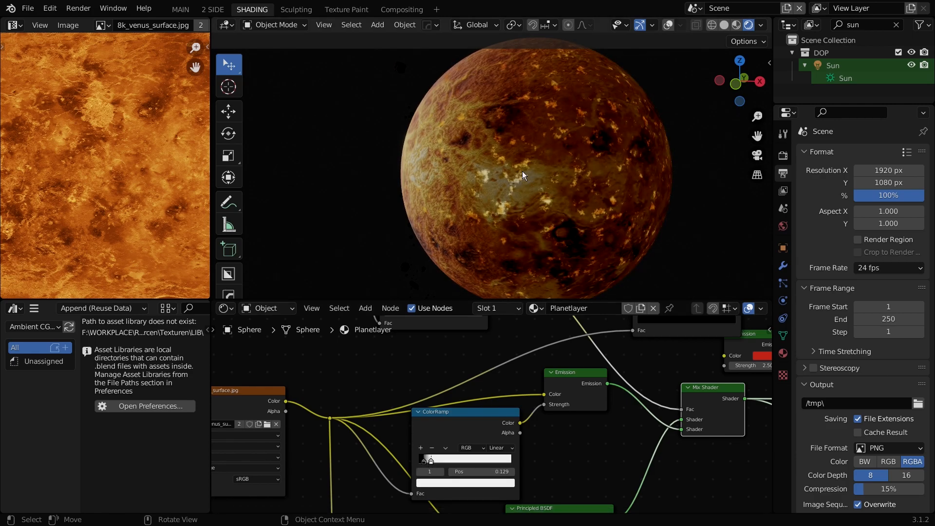
- Set the Musgrave Texture's scale to 28.3, previewing that texture, its ColorRamp and the first Mix Shader on the planet
middle_click_drag(595, 353, 439, 361)
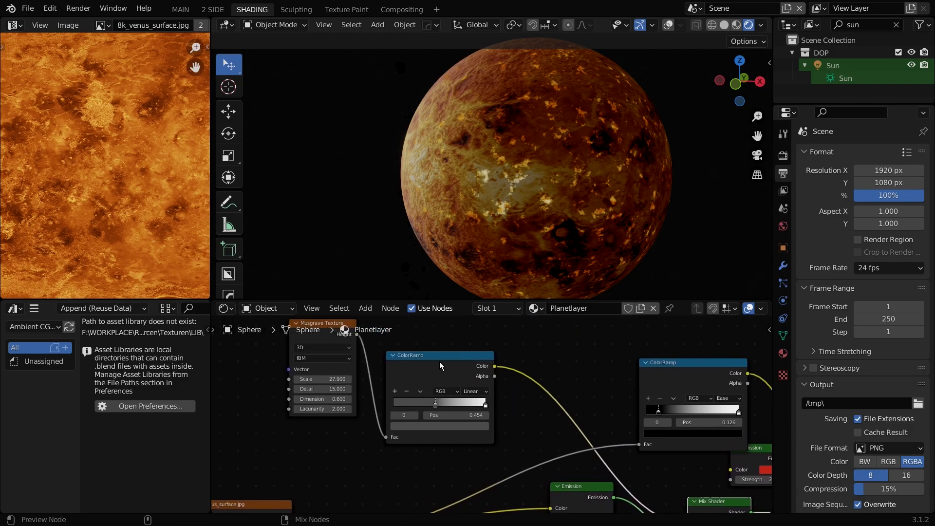
left_click(335, 345, "ctrl+shift")
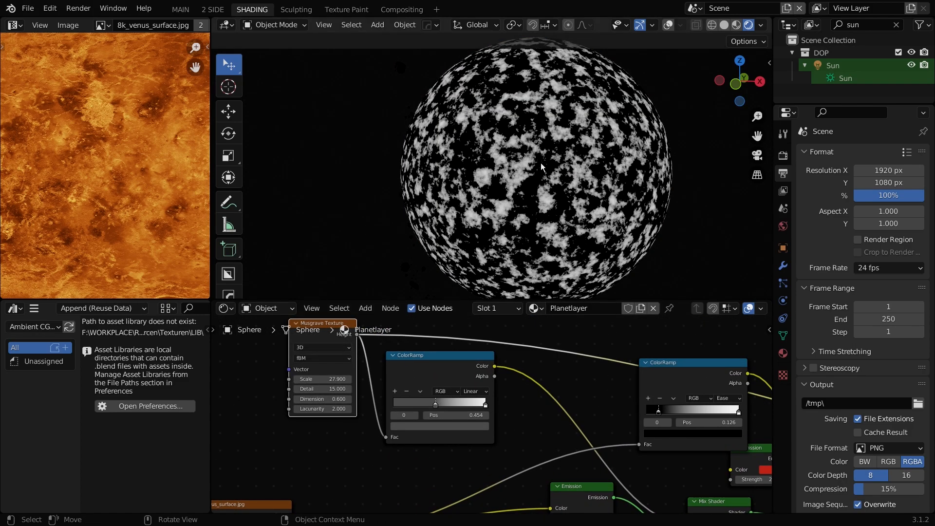
left_click_drag(320, 383, 336, 382)
left_click(432, 369, "ctrl+shift")
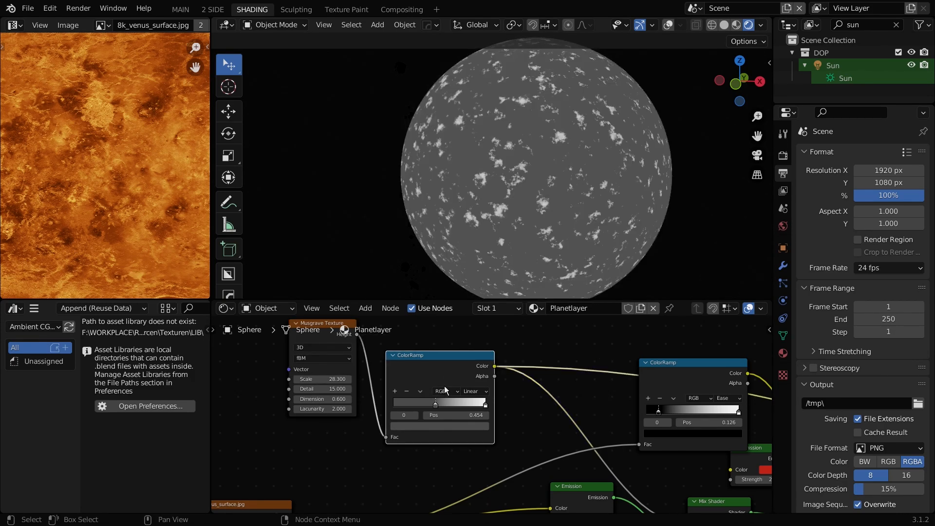
mouse_move(673, 486)
middle_mouse_down()
mouse_move(507, 407)
mouse_move(451, 395)
middle_mouse_up()
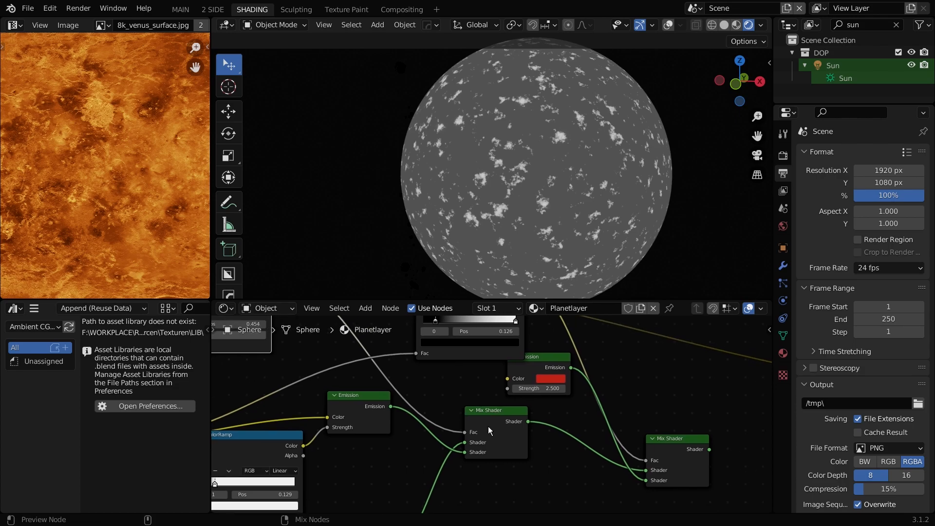
left_click(499, 422, "ctrl+shift")
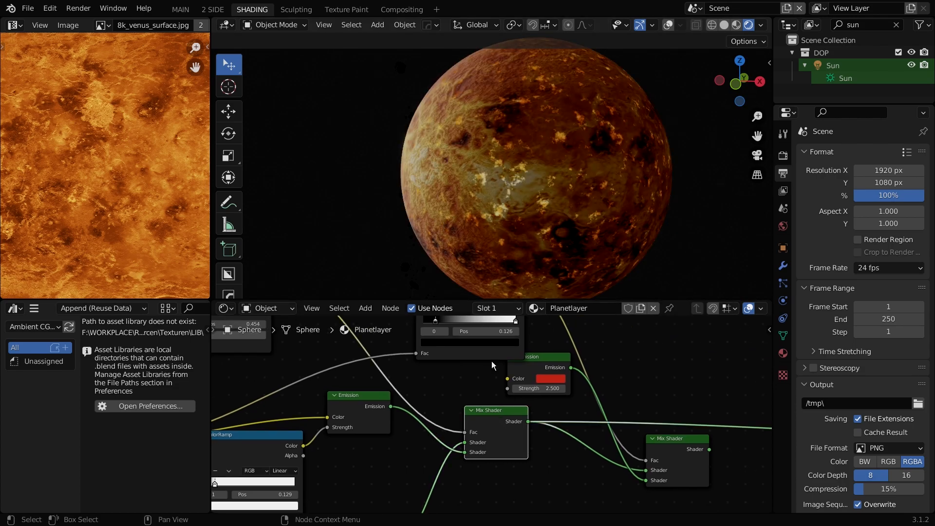
- Move the Ease ColorRamp clear of the red Emission node and preview that Emission node on the planet
middle_click_drag(483, 352, 447, 405)
left_click_drag(452, 339, 403, 335)
middle_click_drag(503, 436, 471, 390)
left_click(463, 371, "ctrl+shift")
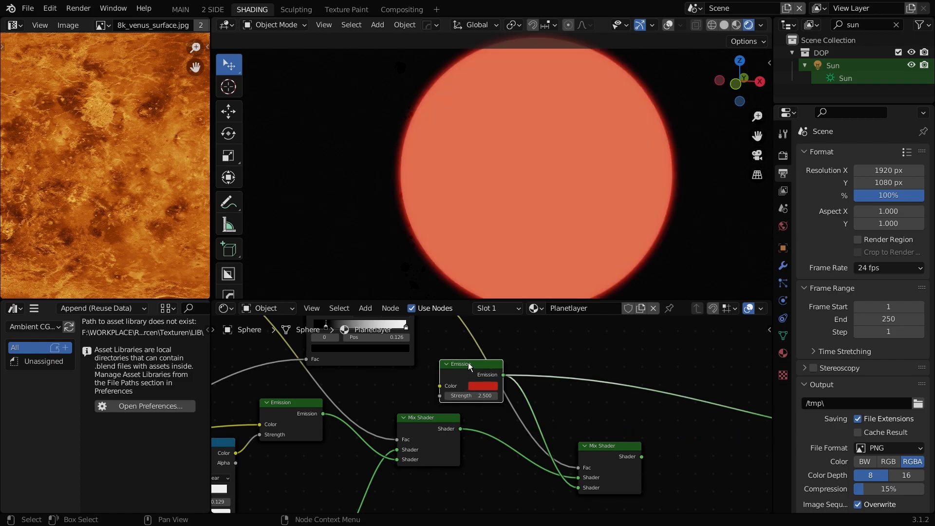
scroll(645, 203, "up", 3)
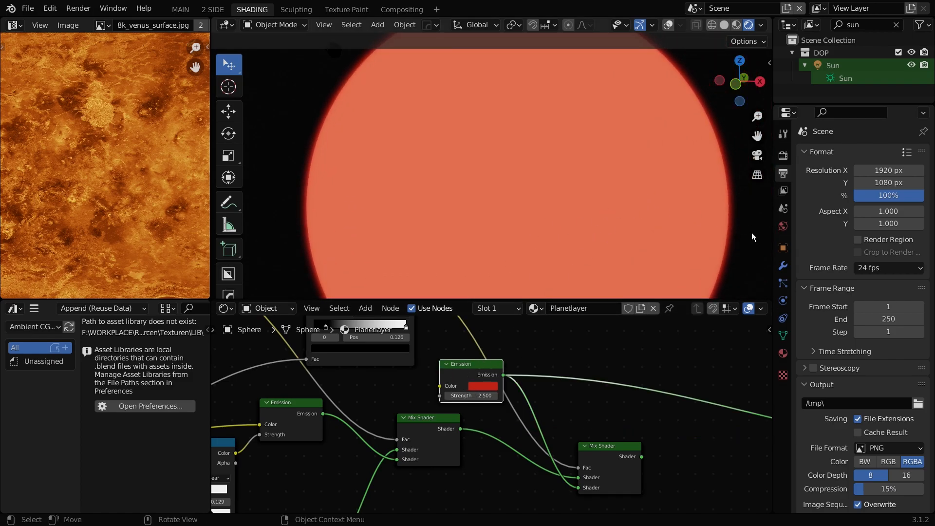
- Toggle Bloom off and on in the render settings to compare the glow of the red emission
left_click(783, 156)
left_click(813, 336)
left_click(813, 335)
left_click(814, 335)
left_click(813, 335)
scroll(538, 235, "down", 2)
- Preview the final Mix Shader and move the white stop of the Emission Strength ColorRamp close to its black stop
middle_click_drag(457, 392, 529, 415)
scroll(334, 351, "down", 1)
left_click(611, 454, "ctrl+shift")
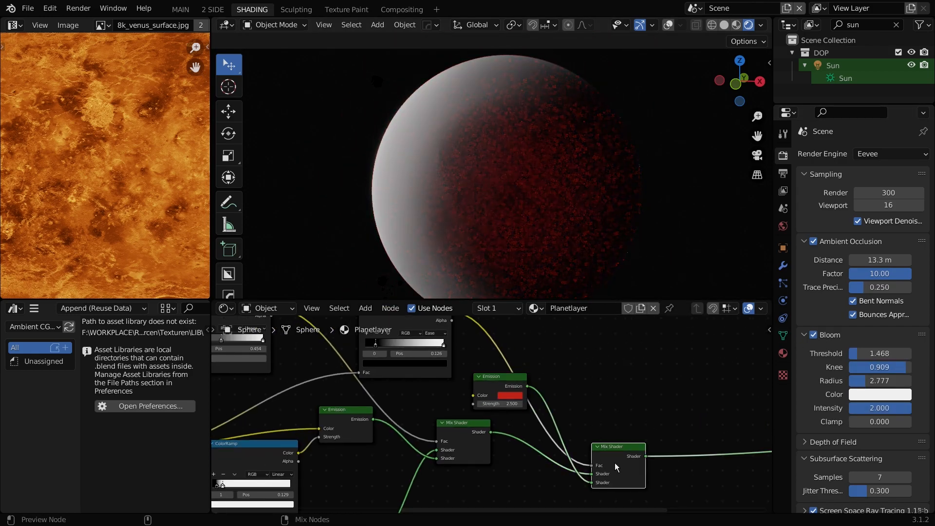
scroll(476, 277, "up", 1)
middle_click_drag(220, 487, 358, 461)
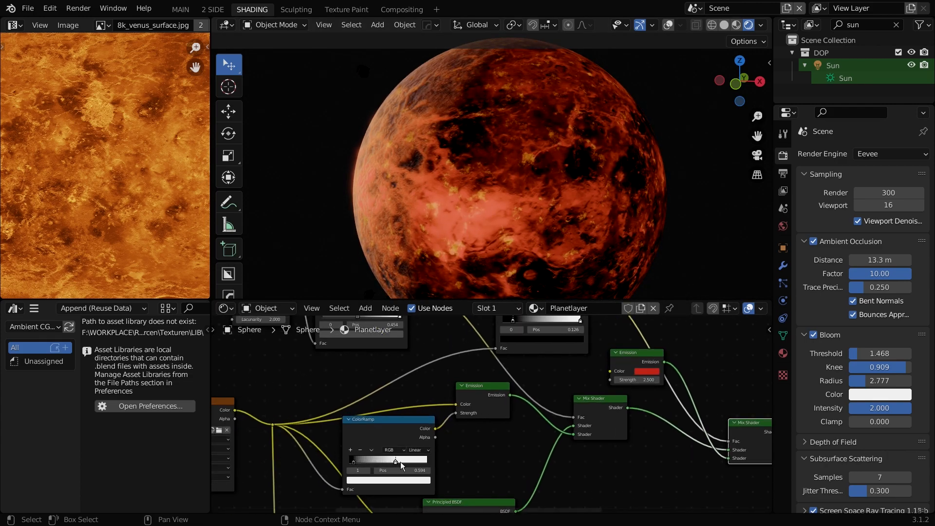
left_click_drag(401, 464, 360, 464)
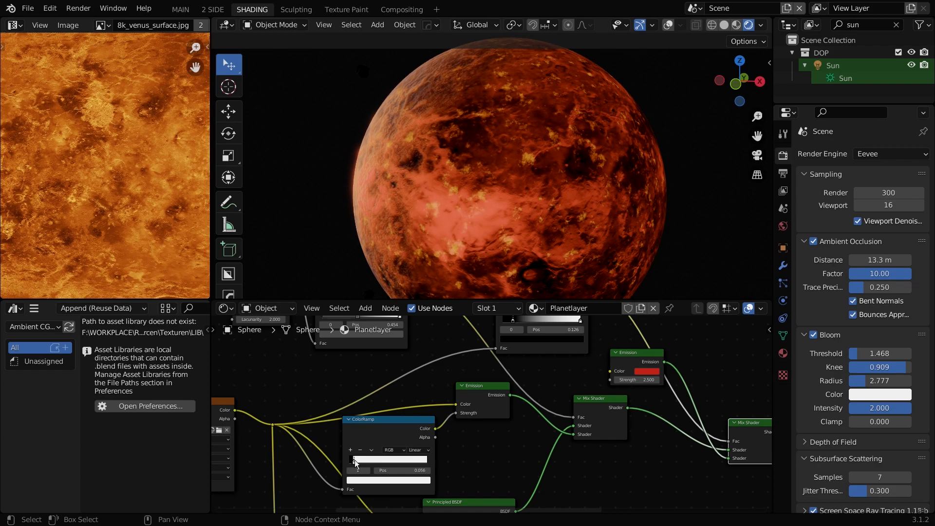
- Preview the Ease ColorRamp that masks the red emission, and switch the preview back to the final Mix Shader
middle_click_drag(481, 347, 478, 409)
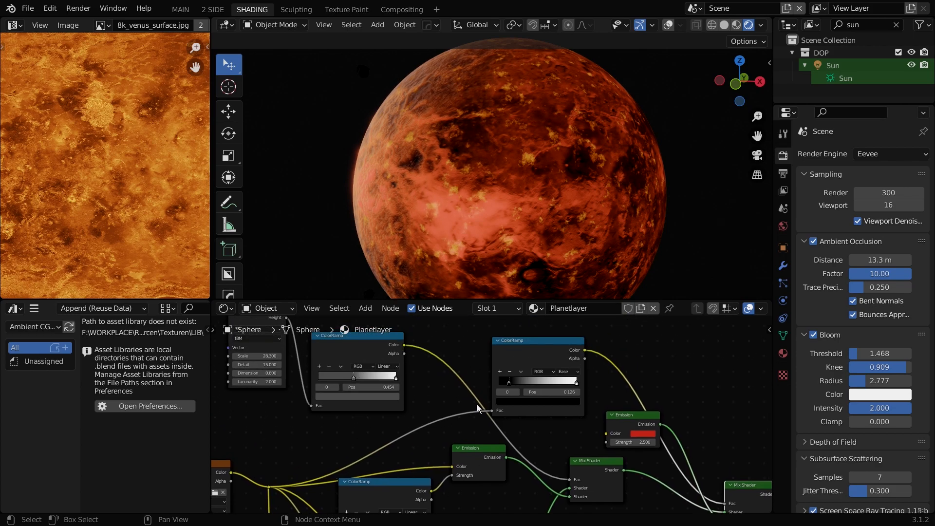
left_click(518, 359, "ctrl+shift")
middle_click_drag(518, 359, 380, 317)
middle_click_drag(412, 350, 418, 379)
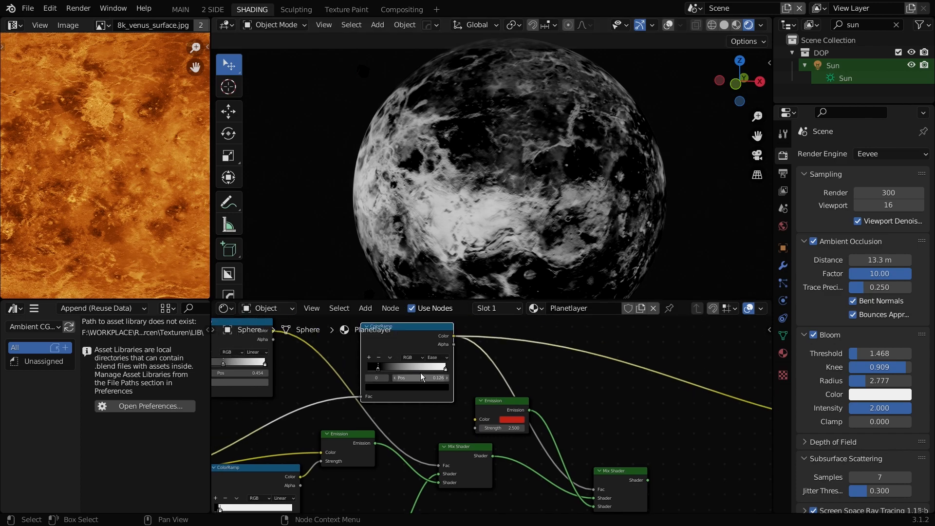
mouse_move(444, 369)
left_mouse_down()
mouse_move(429, 370)
mouse_move(458, 372)
left_mouse_up()
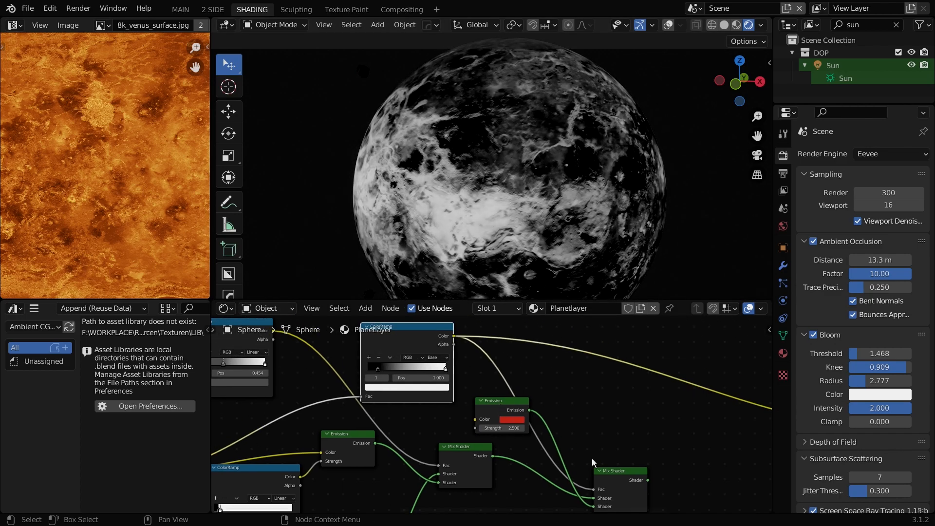
left_click(617, 478, "ctrl+shift")
- Select the cloud sphere Sphere.002 and shift it temporarily off the planet to compare the two layers
scroll(448, 194, "down", 4)
middle_click_drag(448, 195, 522, 198)
scroll(531, 204, "up", 4)
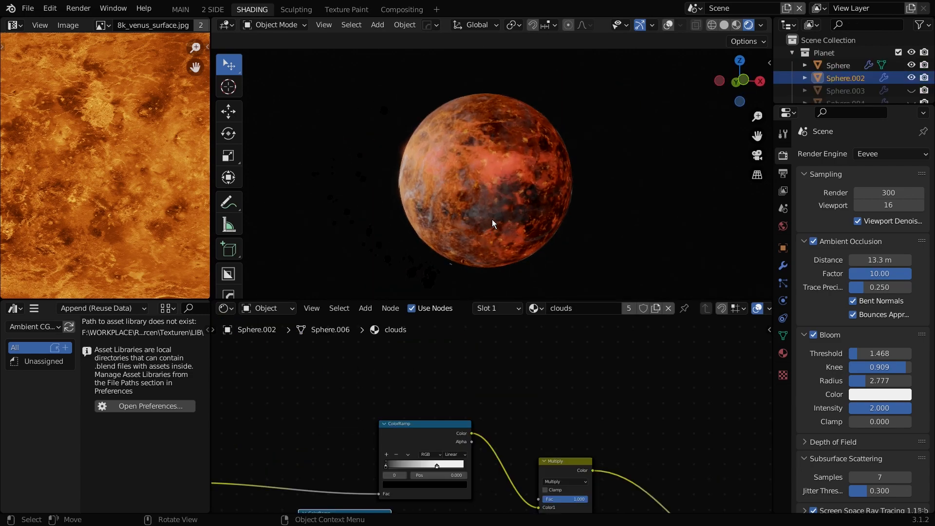
key("g")
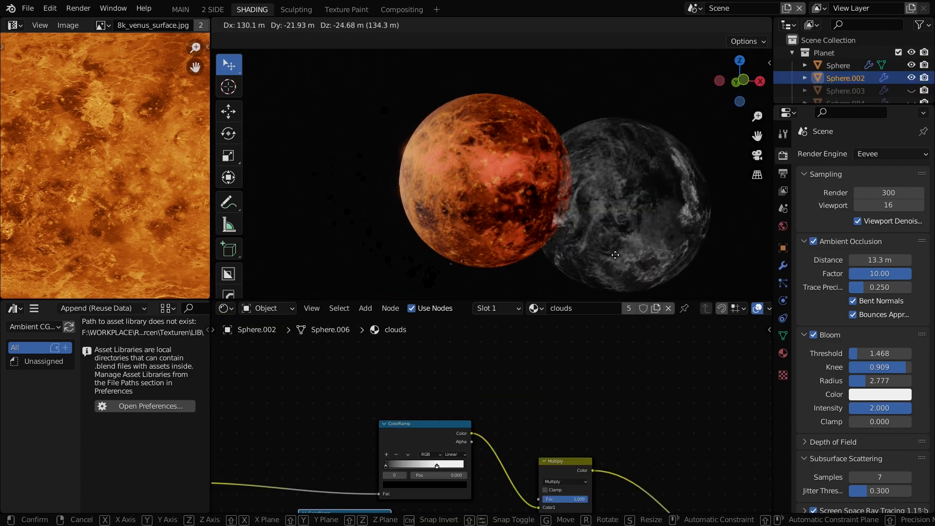
right_click(642, 220)
scroll(550, 234, "up", 5)
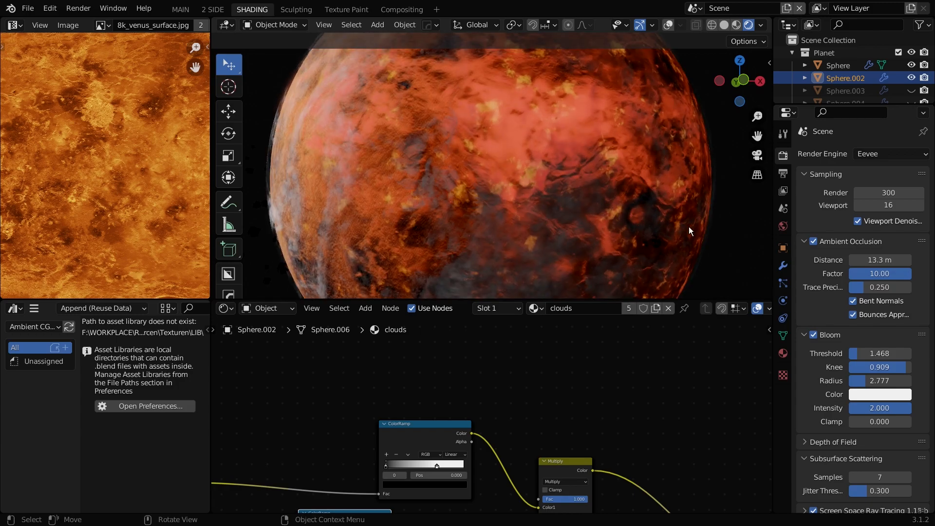
- Adjust the scale of the cloud sphere Sphere.002 around the planet
key("s")
left_click(668, 217)
scroll(512, 204, "down", 5)
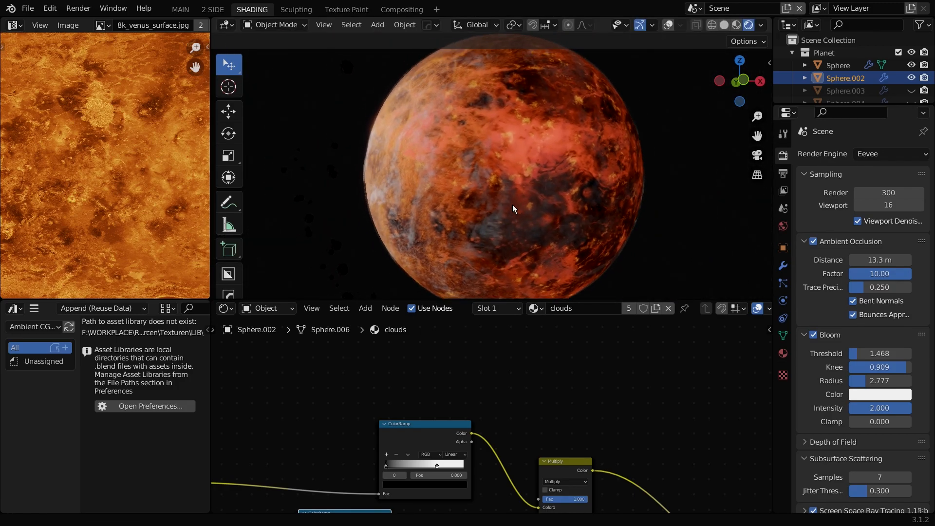
- Preview the cloud image texture node of the clouds material alone on Sphere.002
scroll(378, 387, "down", 2)
middle_click_drag(379, 388, 609, 321)
left_click(479, 390, "ctrl+shift")
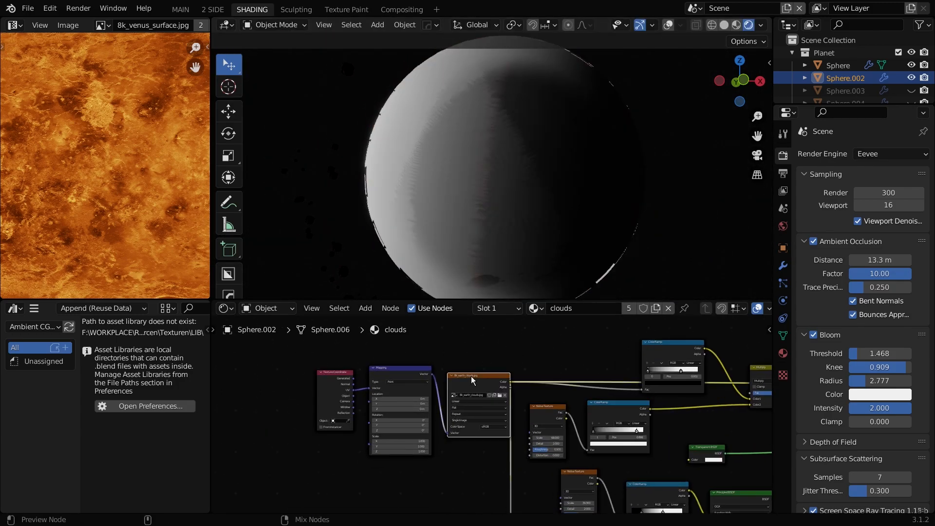
scroll(491, 199, "up", 1)
mouse_move(491, 199)
middle_mouse_down()
mouse_move(589, 177)
mouse_move(495, 203)
middle_mouse_up()
scroll(495, 204, "down", 1)
- Preview the Principled BSDF of the clouds material and examine the Noise Texture, ColorRamp and Bump nodes feeding it
middle_click_drag(613, 474, 396, 351)
scroll(487, 438, "down", 3)
scroll(396, 352, "up", 2)
left_click(533, 388, "ctrl+shift")
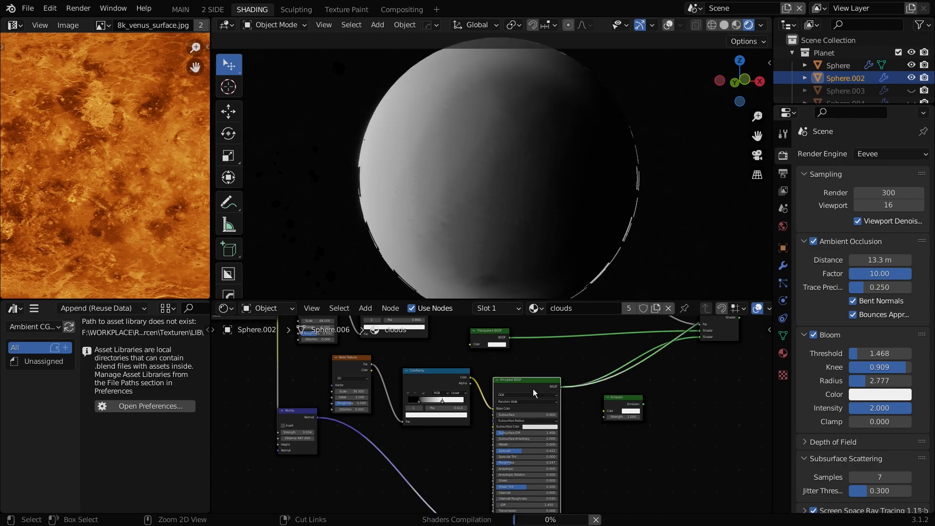
scroll(380, 253, "up", 2)
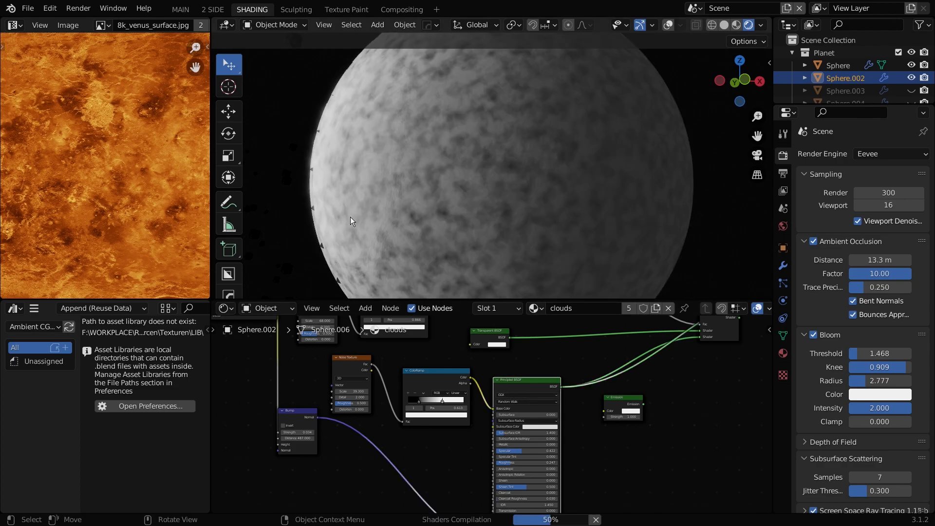
scroll(351, 217, "down", 3)
middle_click_drag(351, 217, 417, 384)
scroll(472, 218, "up", 6)
scroll(458, 405, "up", 3)
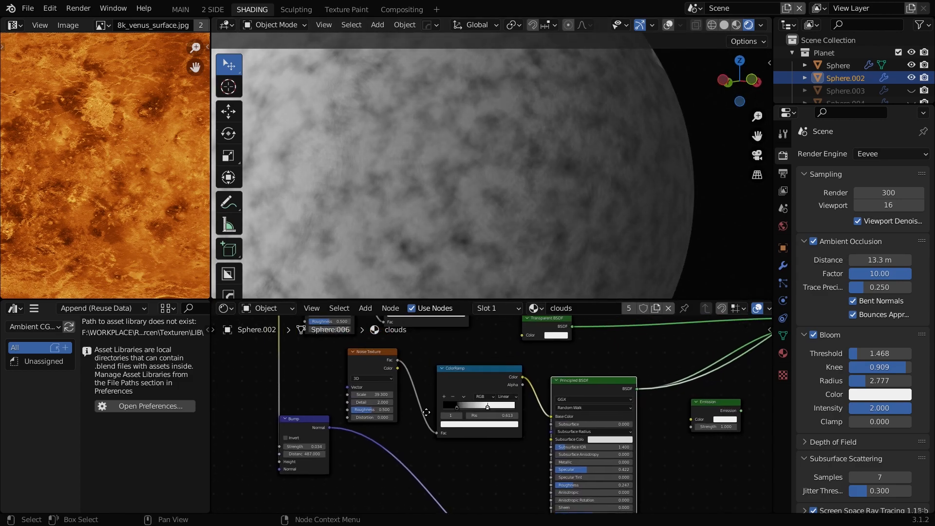
- Cut the ColorRamp link to Base Color and the Bump link to Normal on the clouds material's Principled BSDF
middle_click_drag(628, 408, 560, 425)
scroll(540, 252, "down", 2)
scroll(600, 424, "down", 4)
mouse_move(571, 388)
middle_mouse_down()
mouse_move(580, 445)
mouse_move(559, 431)
middle_mouse_up()
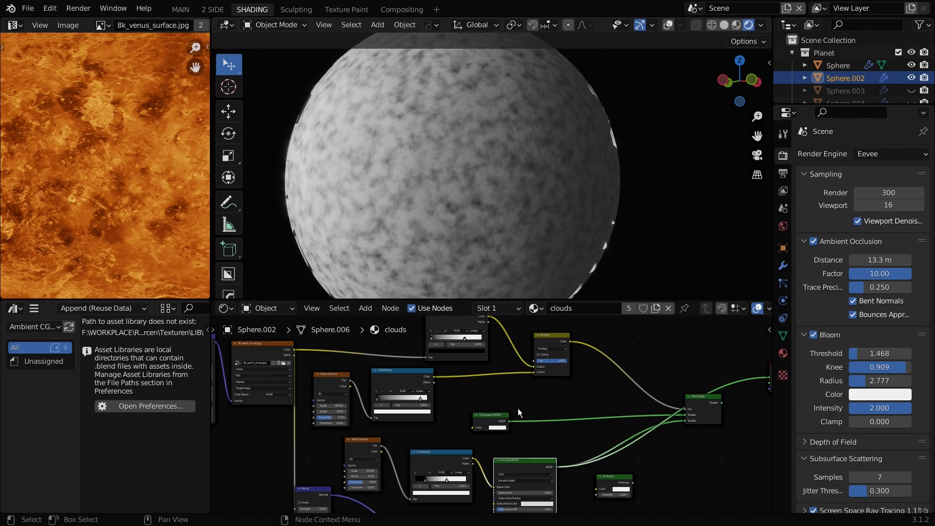
middle_click_drag(510, 401, 492, 405)
scroll(493, 409, "up", 2)
middle_click_drag(507, 475, 481, 401)
scroll(518, 408, "down", 2)
right_click_drag(486, 441, 483, 444, "ctrl")
scroll(477, 451, "down", 5, "shift")
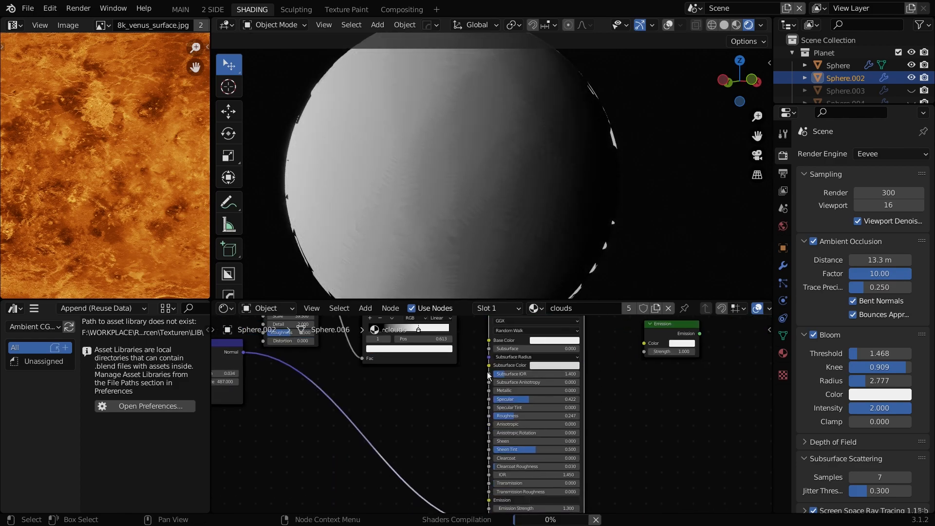
right_click_drag(489, 487, 489, 488, "ctrl")
scroll(477, 361, "down", 1)
scroll(513, 375, "up", 3, "shift")
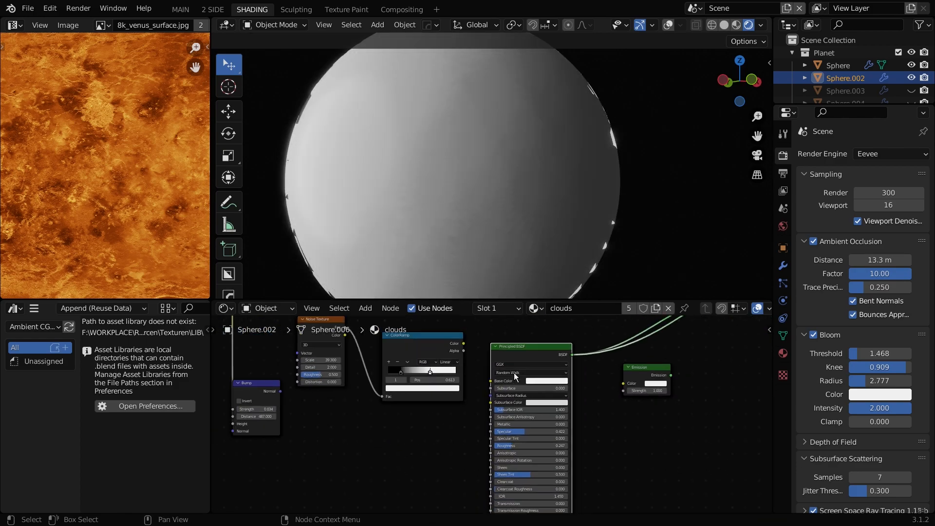
- Preview the lower Noise Texture and its ColorRamp on the sphere, and reconnect the ColorRamp to the Principled BSDF's Base Color
left_click(330, 356, "ctrl+shift")
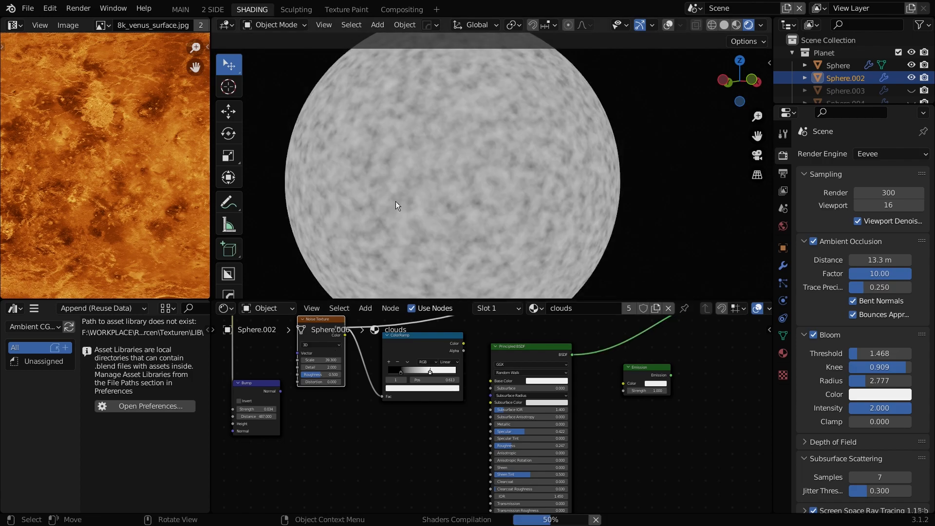
left_click(434, 341, "ctrl+shift")
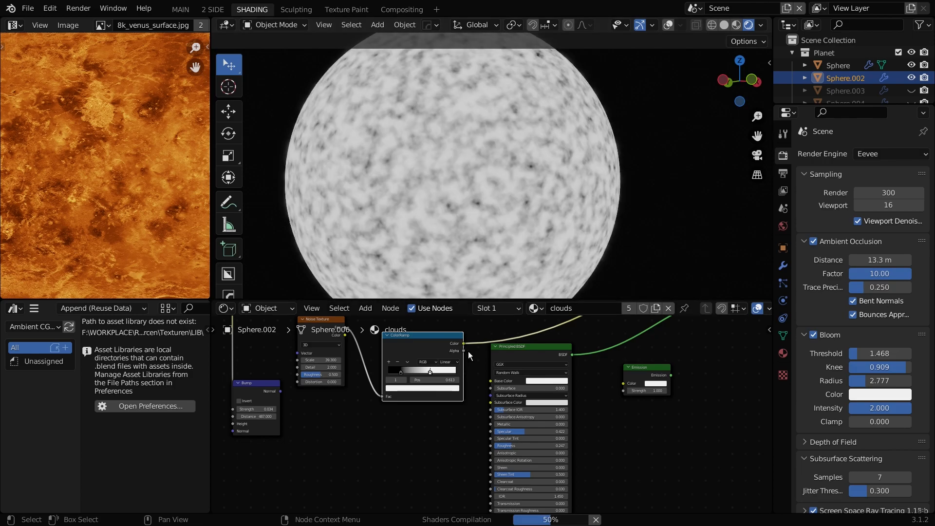
left_click_drag(463, 344, 491, 380)
- Reconnect the Bump node's Normal output to the Normal input of the clouds material's Principled BSDF
middle_click_drag(339, 417, 370, 392)
key("Home")
middle_click_drag(463, 493, 409, 404)
scroll(412, 412, "up", 8)
left_click(411, 413)
middle_click_drag(515, 458, 426, 395)
scroll(422, 412, "down", 4)
scroll(344, 370, "down", 1)
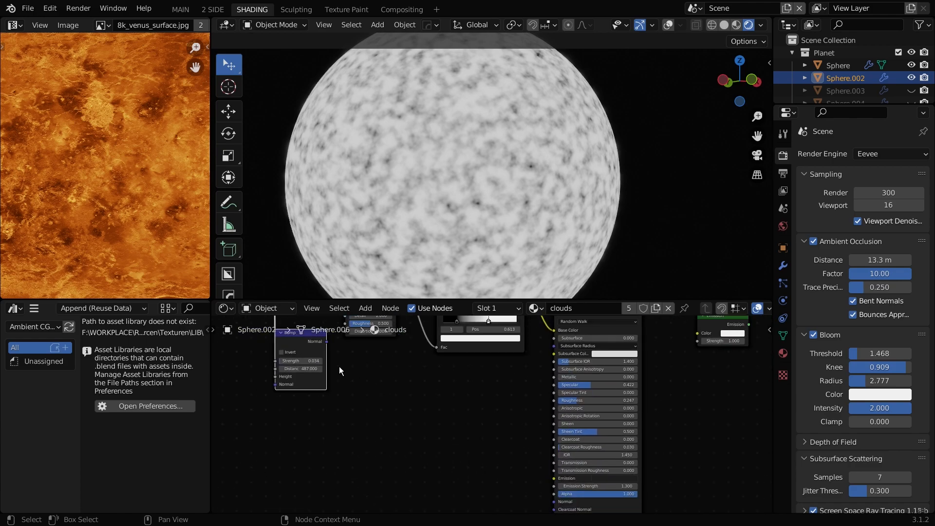
left_click_drag(544, 499, 551, 444)
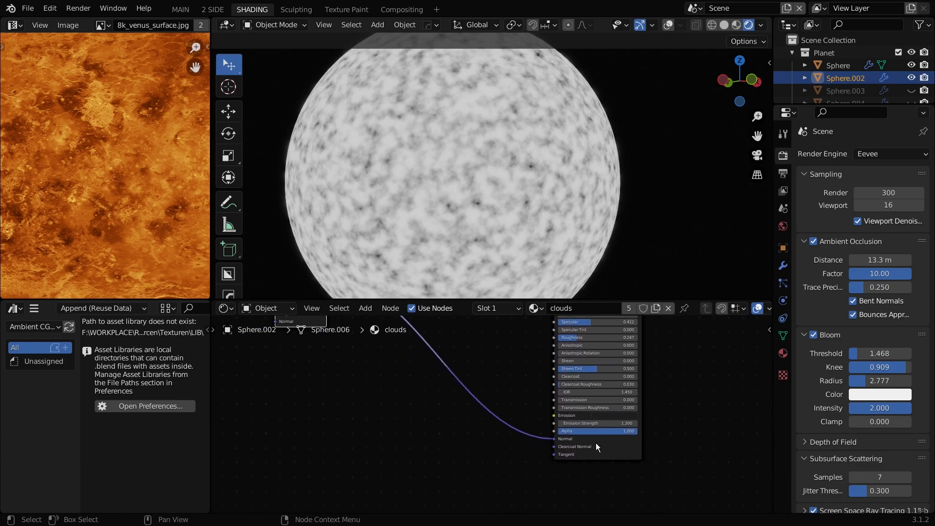
- Preview the Principled BSDF on the cloud sphere and examine its noise colouring and bump detail up close
left_click(613, 448, "ctrl+shift")
middle_click_drag(507, 368, 488, 455)
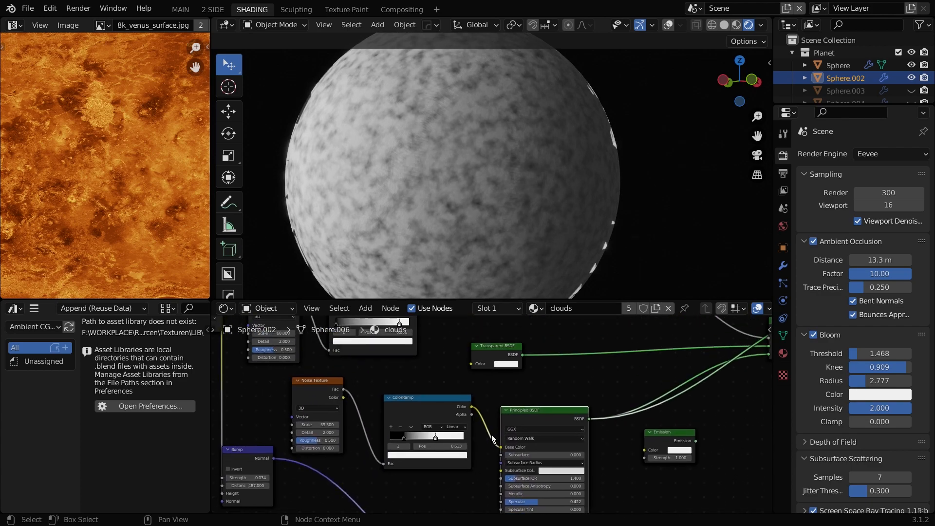
scroll(490, 415, "up", 1)
middle_click_drag(490, 414, 382, 462)
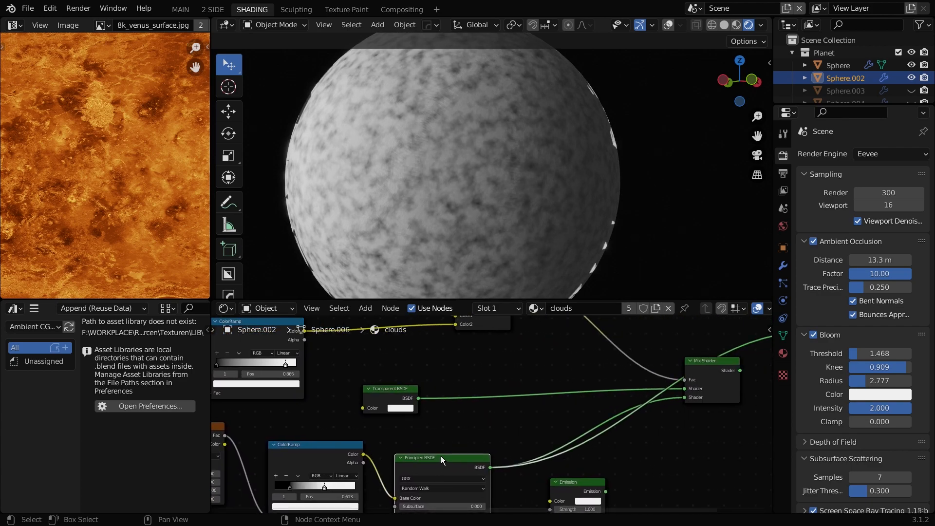
scroll(461, 237, "up", 2)
scroll(524, 200, "up", 2)
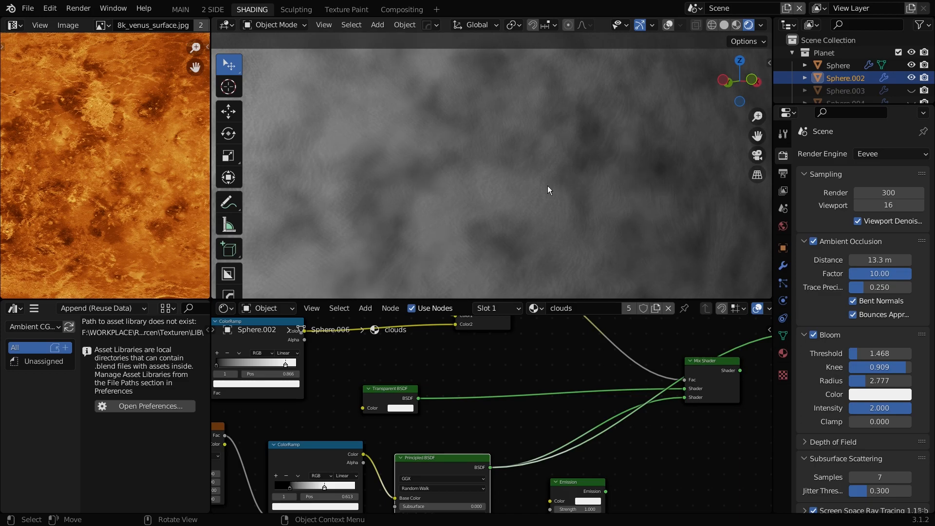
scroll(547, 185, "down", 4)
- Preview the cloud image's ColorRamp alone and move its white stop to position 0.552
middle_click_drag(429, 362, 482, 420)
left_click(472, 344, "ctrl+shift")
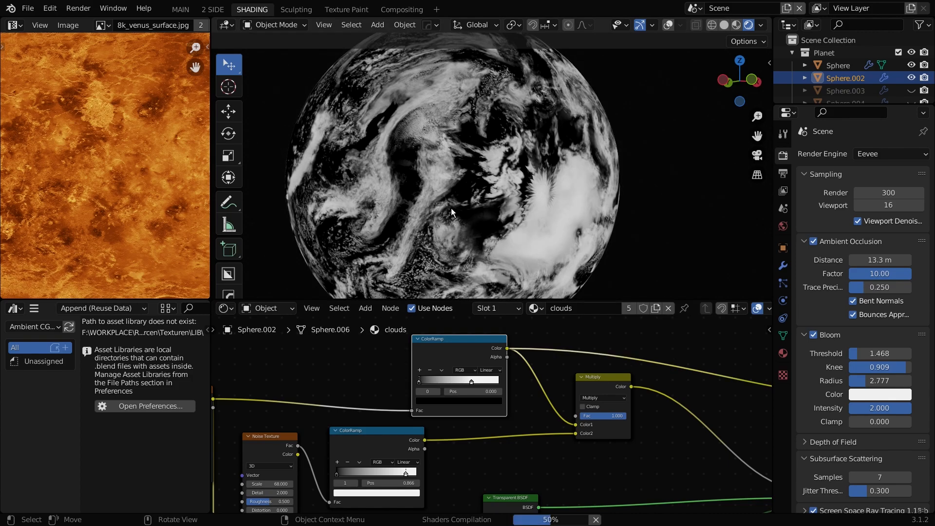
mouse_move(472, 382)
left_mouse_down()
mouse_move(503, 384)
mouse_move(470, 385)
left_mouse_up()
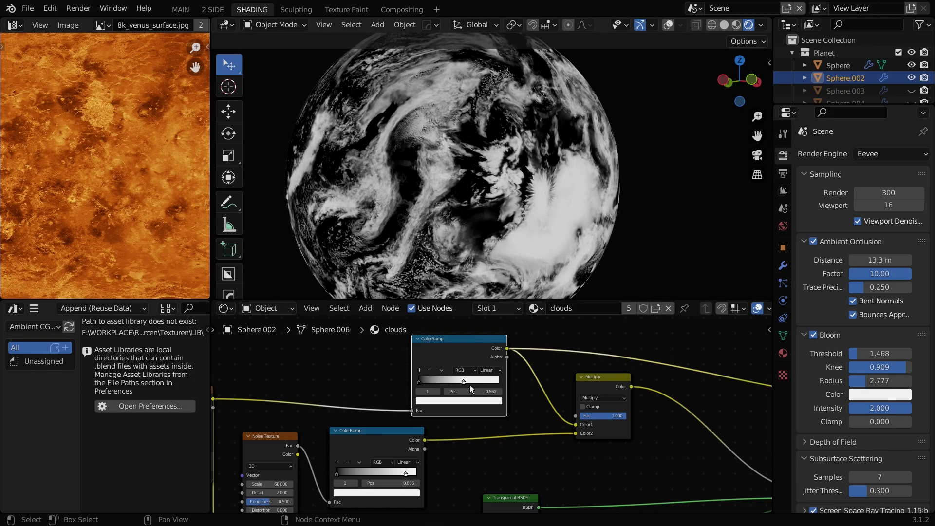
- Preview the Multiply node and move the white stop of the upper noise ColorRamp to position 0.883
middle_click_drag(528, 439, 506, 420)
left_click(564, 370, "ctrl+shift")
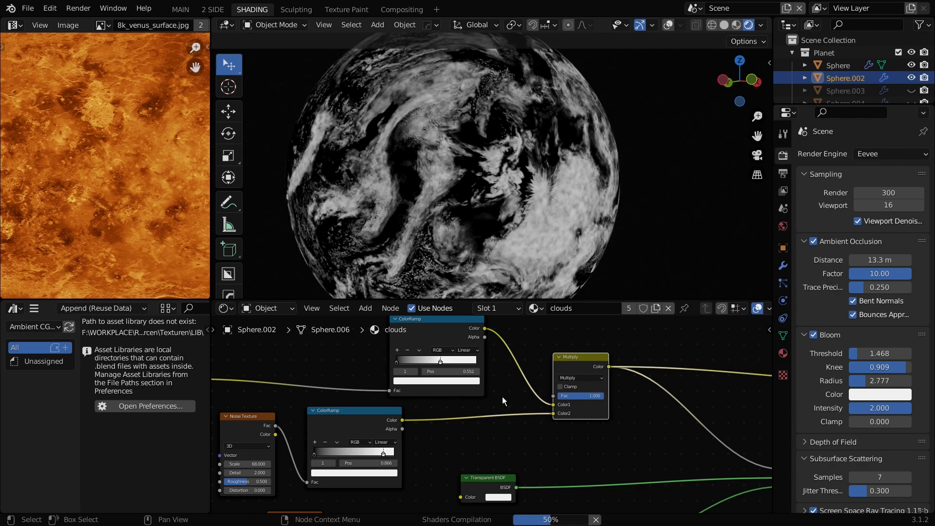
mouse_move(383, 456)
left_mouse_down()
mouse_move(321, 456)
mouse_move(384, 457)
left_mouse_up()
scroll(553, 261, "up", 5)
middle_click_drag(553, 261, 404, 155, "shift")
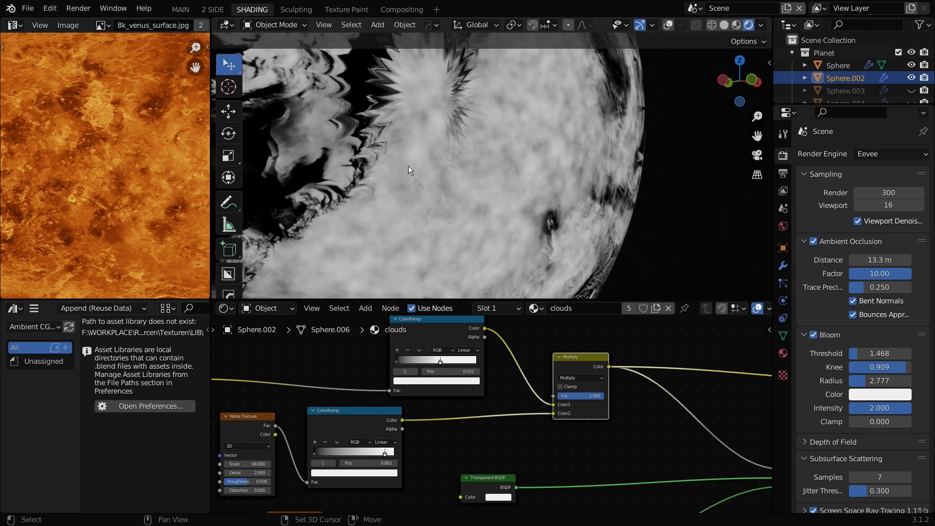
- Set the colour mix node's blending mode to Multiply with a factor of 1.000
left_click(570, 378)
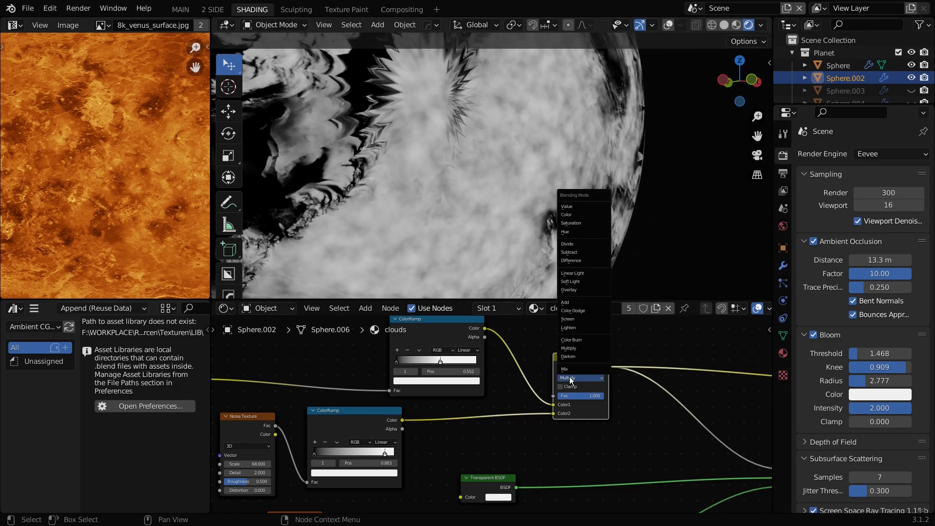
left_click(580, 348)
mouse_move(588, 397)
left_mouse_down()
mouse_move(543, 396)
mouse_move(597, 396)
left_mouse_up()
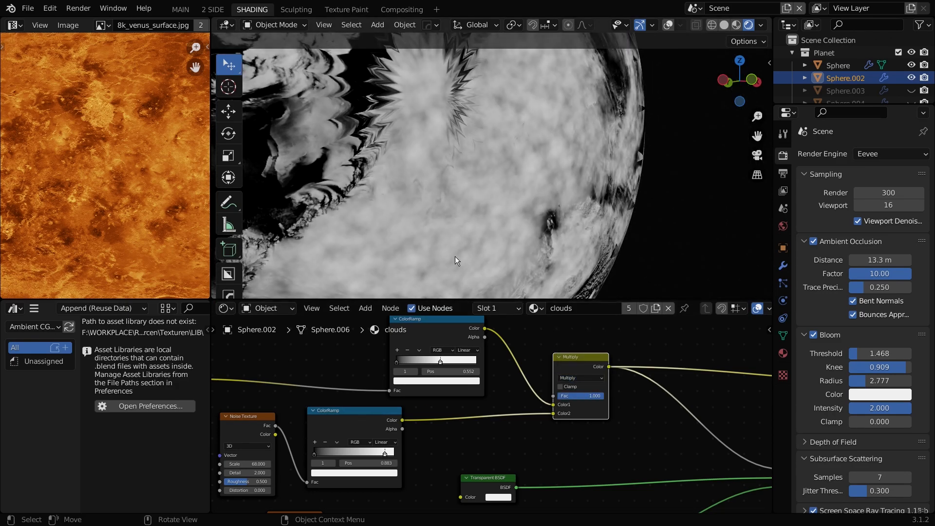
- Preview the Mix Shader, the Principled BSDF and the Transparent BSDF of the clouds material in turn
scroll(443, 258, "down", 3)
scroll(545, 387, "down", 6)
middle_click_drag(585, 428, 478, 386)
scroll(603, 424, "up", 3)
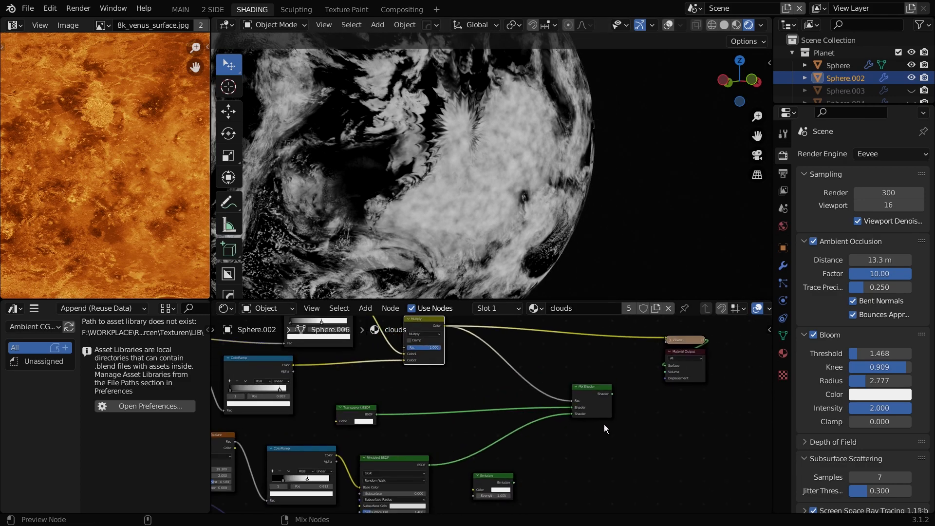
left_click(594, 402, "ctrl+shift")
scroll(285, 411, "up", 2)
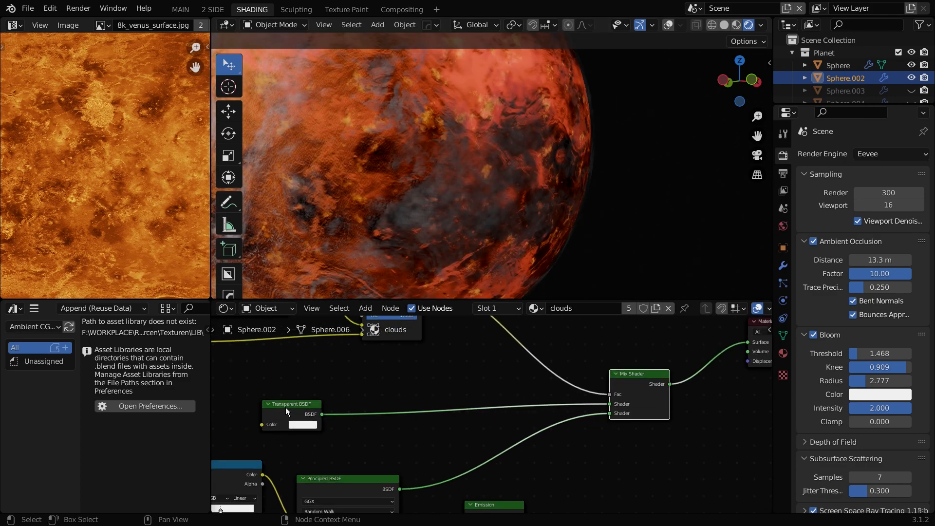
middle_click_drag(373, 489, 387, 436)
left_click(381, 437, "ctrl+shift")
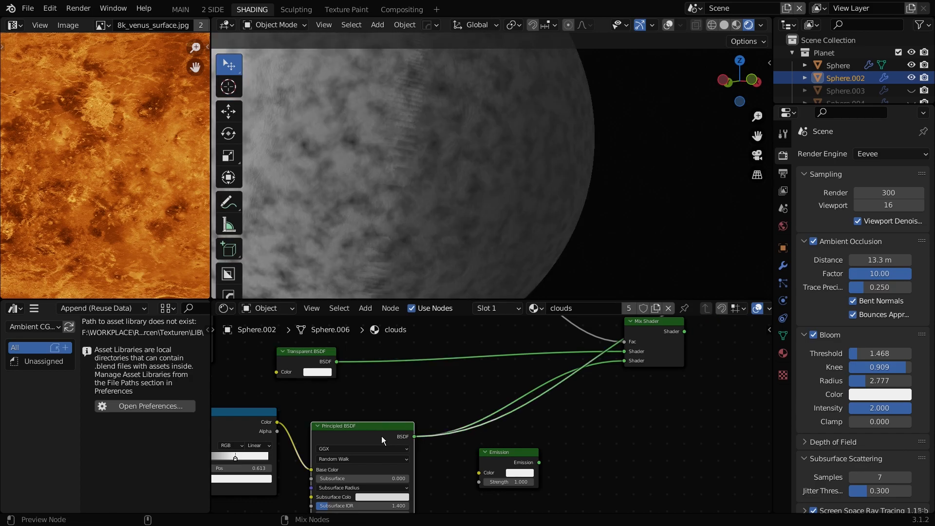
left_click(307, 360, "ctrl+shift")
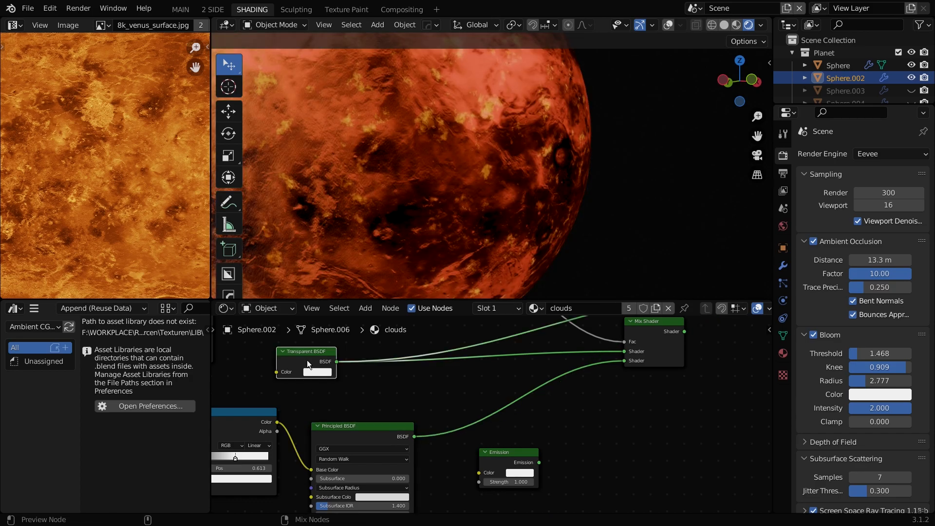
- Route the Mix Shader back to the Material Output of the clouds material and view the whole planet
left_click(643, 343, "ctrl+shift")
middle_click_drag(642, 343, 527, 422)
scroll(623, 404, "down", 4)
scroll(388, 259, "down", 5)
scroll(455, 446, "down", 4)
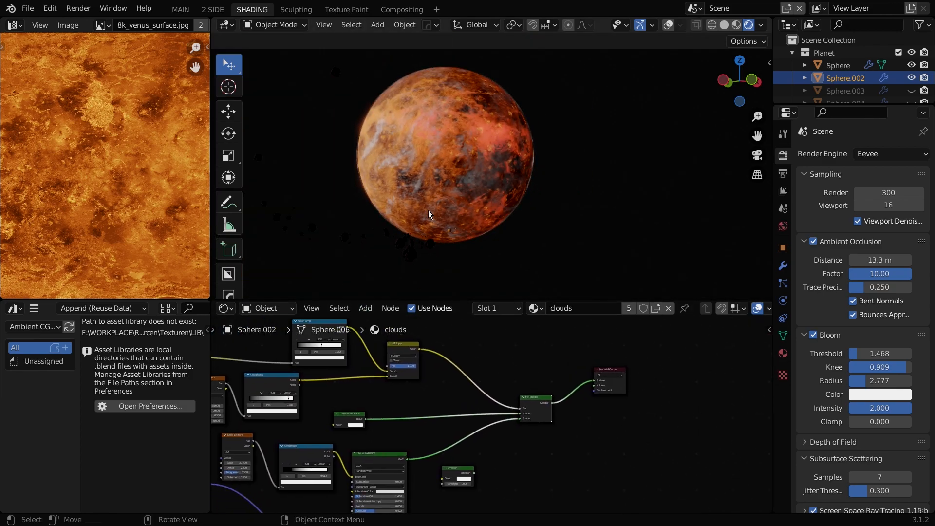
- Try a free trackball rotation of the cloud sphere Sphere.002 around the planet
scroll(428, 205, "up", 4)
scroll(428, 205, "down", 1)
key("r")
key("r")
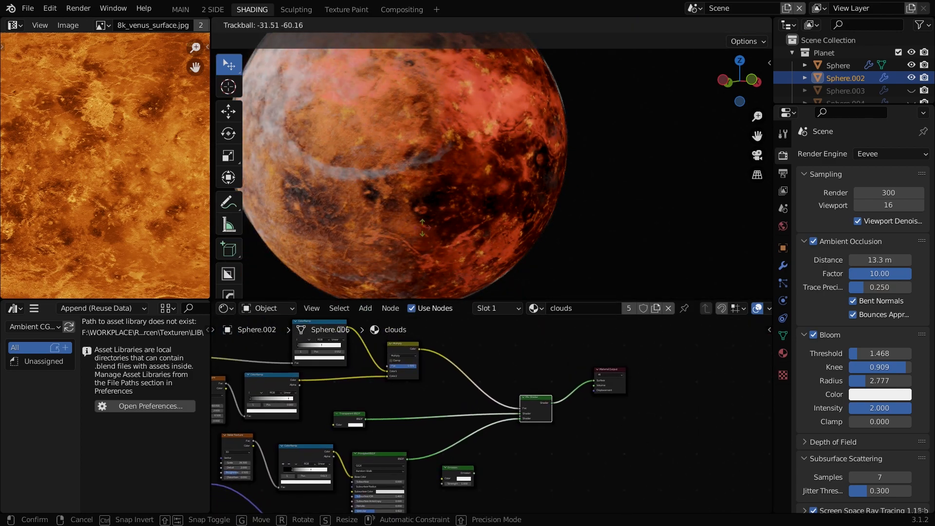
right_click(449, 200)
- Try layering a duplicate of the cloud sphere, scaled by about 1.01 and rotated, and delete the duplicate
key("shift+d")
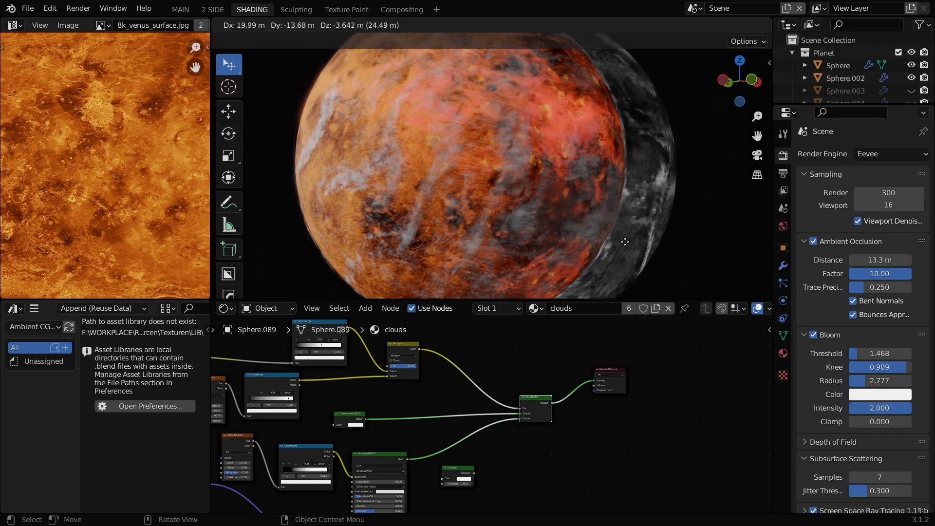
key("s")
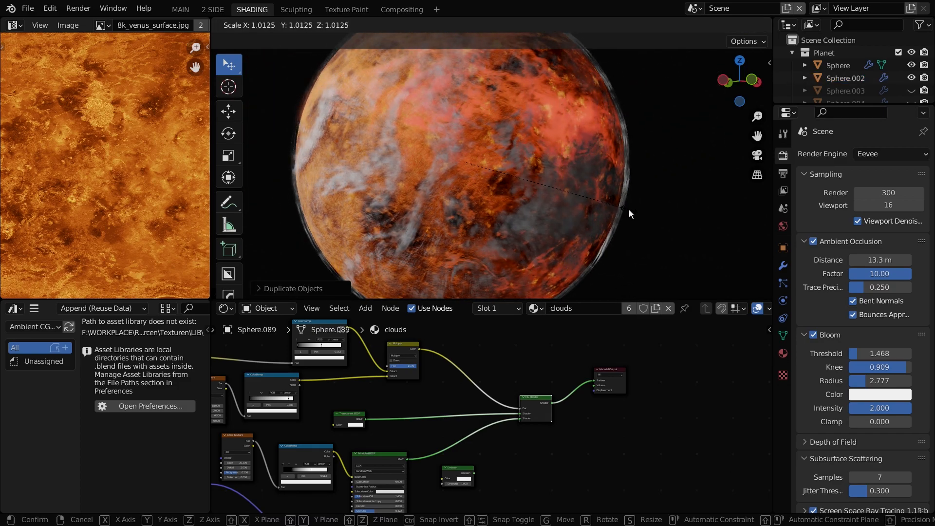
left_click(629, 209)
key("r")
key("r")
left_click(573, 197)
key("x")
left_click(431, 175)
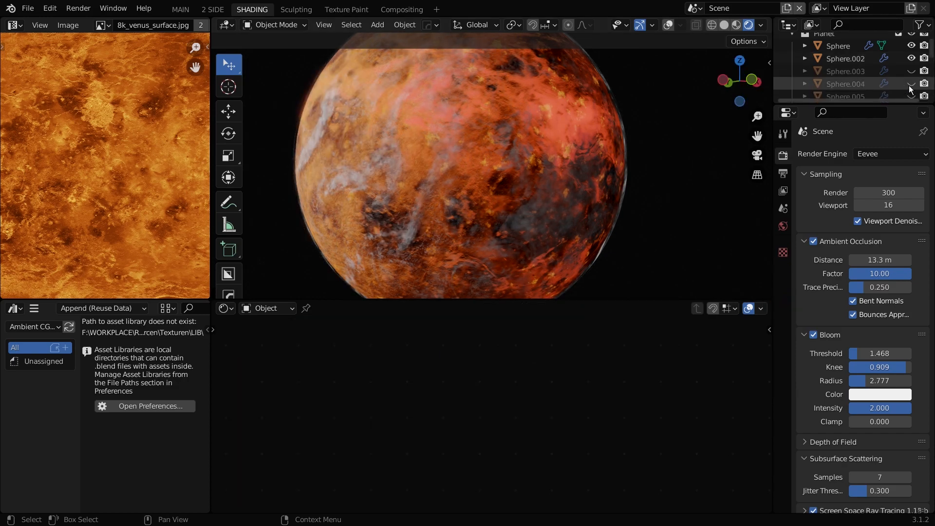
- Unhide the additional cloud spheres Sphere.004 to Sphere.007 and view the planet through the scene camera
left_click(910, 85)
scroll(912, 98, "down", 3)
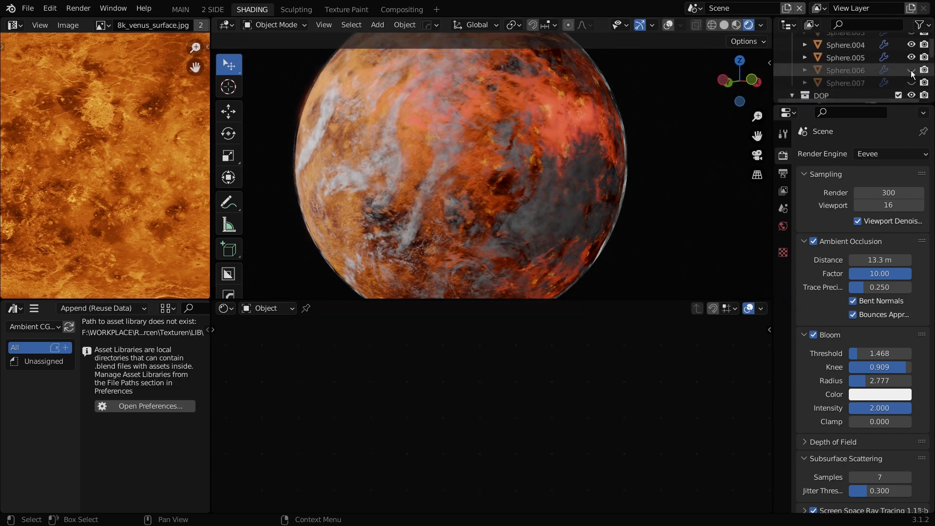
left_click(912, 70)
middle_click_drag(482, 180, 557, 207)
key("KP_0")
scroll(438, 195, "up", 2)
middle_click_drag(497, 195, 483, 297, "shift")
middle_click_drag(462, 191, 441, 150, "shift")
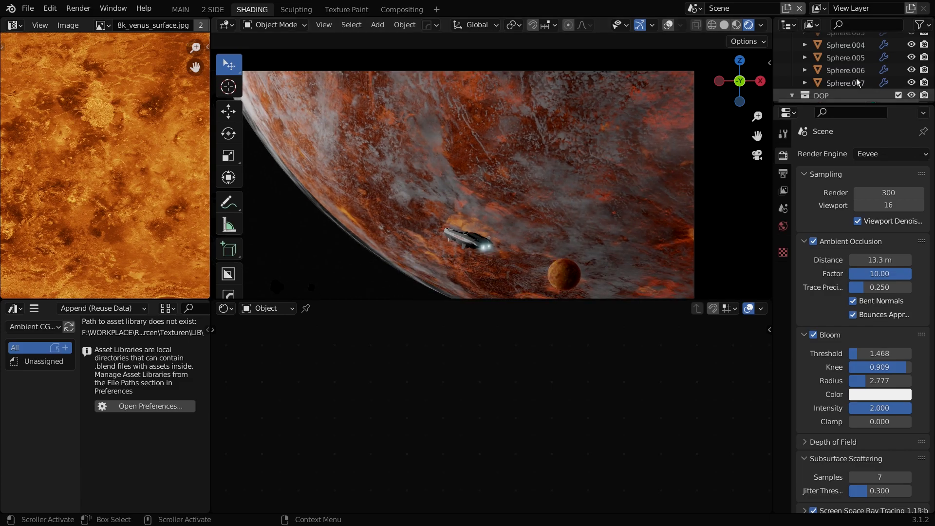
- Unhide the atmosphere sphere Sphere.003 and set the Bloom threshold to 1.304 and radius to 4.686
left_click(912, 72)
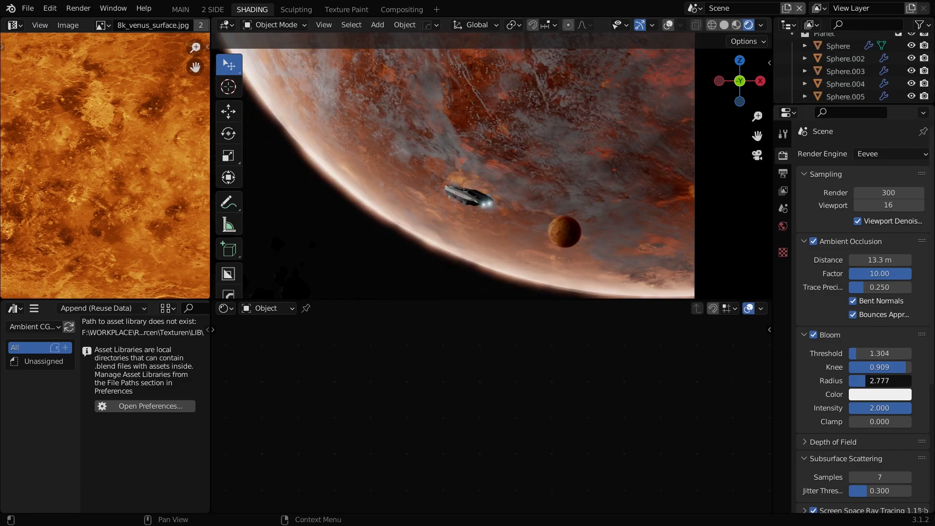
mouse_move(872, 381)
left_mouse_down()
mouse_move(888, 380)
mouse_move(872, 380)
left_mouse_up()
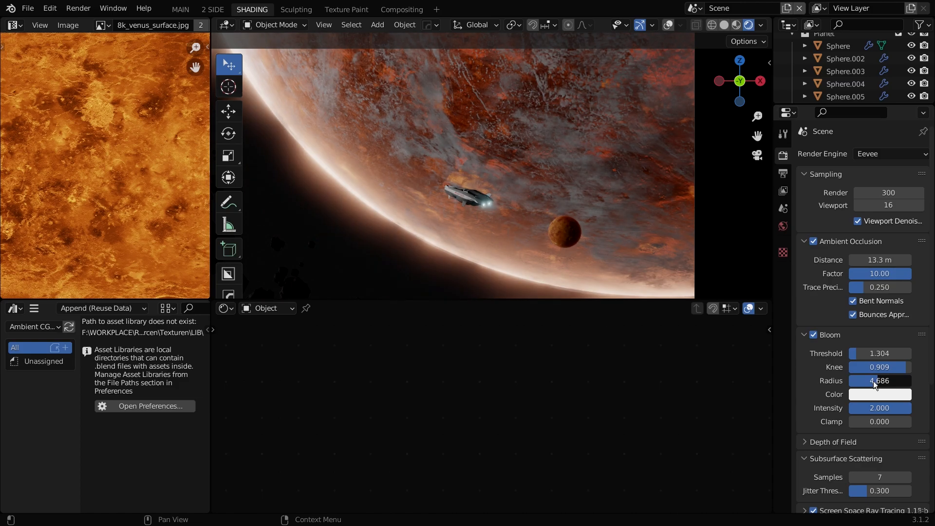
- Select Sphere.003 and examine the Fresnel, Emission, Transparent BSDF and Mix Shader nodes of its atmosphere material
left_click(846, 59)
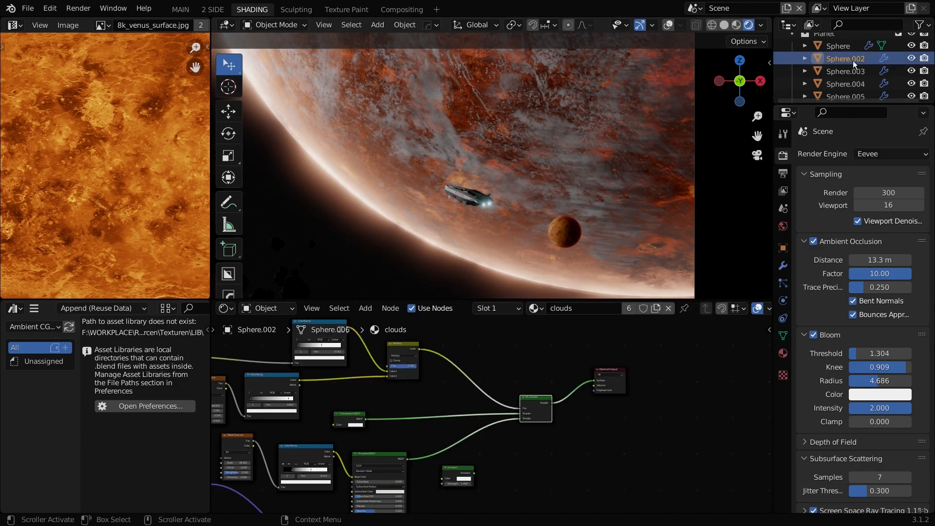
left_click(848, 71)
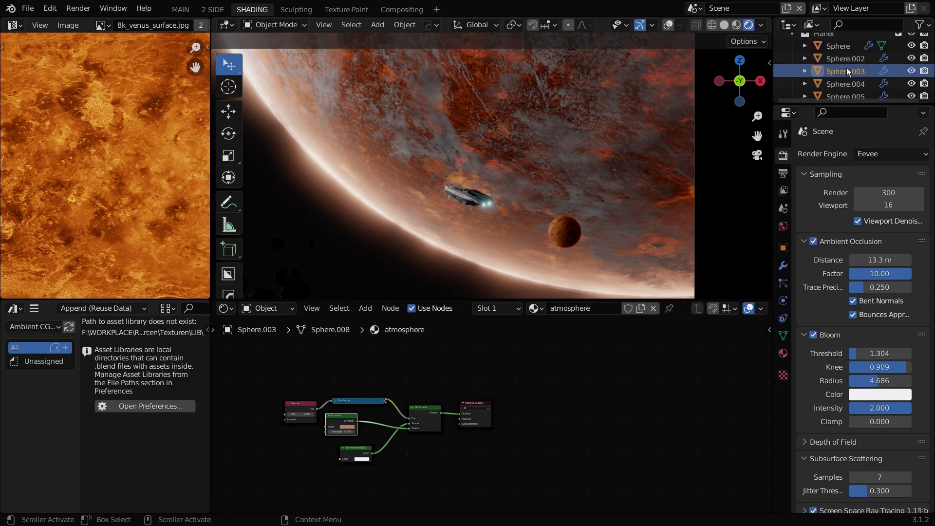
scroll(345, 442, "up", 9)
middle_click_drag(385, 395, 451, 391)
middle_click_drag(559, 380, 528, 393)
middle_click_drag(550, 415, 600, 363)
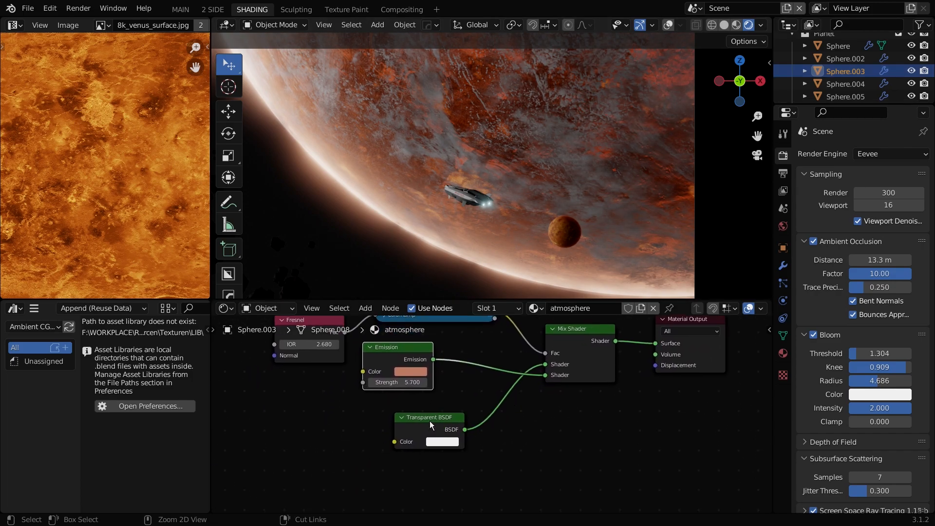
- Preview the atmosphere material's Emission, Fresnel and ColorRamp nodes, and return the output to the Mix Shader
left_click(395, 360, "ctrl+shift")
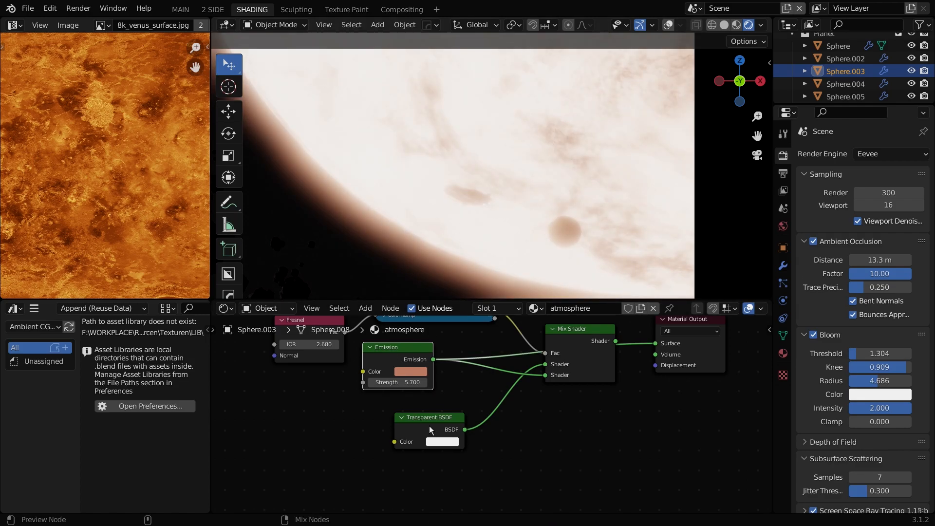
middle_click_drag(528, 389, 519, 441)
left_click(299, 386, "ctrl+shift")
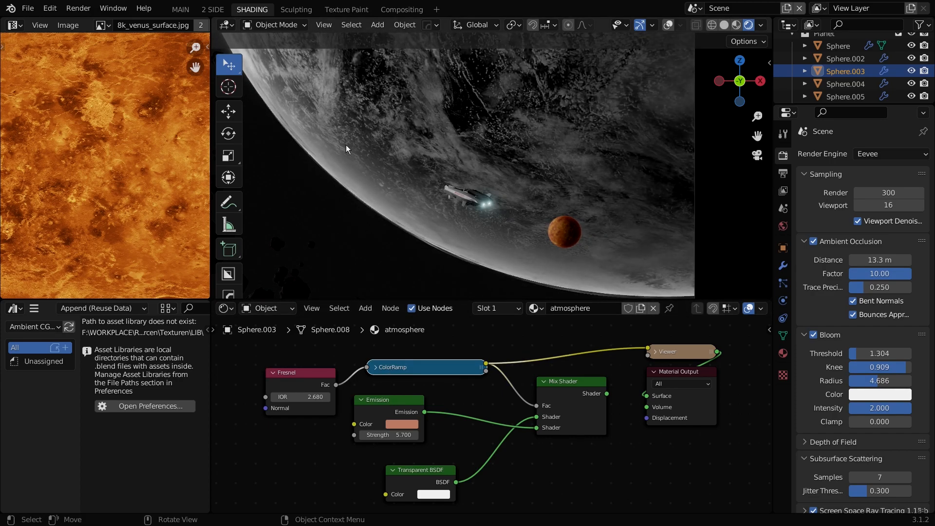
left_click(579, 417, "ctrl+shift")
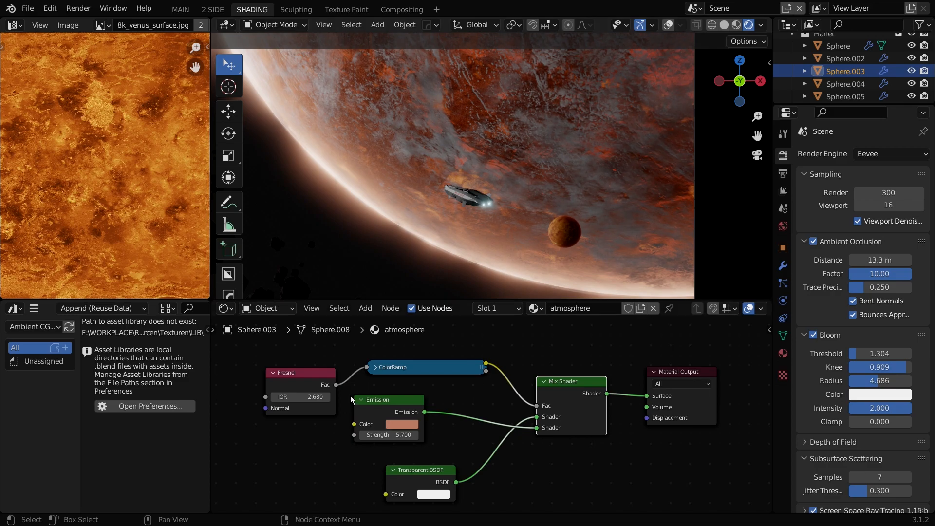
- Set the atmosphere material's Fresnel IOR to 2.660 and check its ColorRamp before collapsing it again
mouse_move(303, 397)
left_mouse_down()
mouse_move(293, 397)
mouse_move(319, 397)
mouse_move(304, 397)
left_mouse_up()
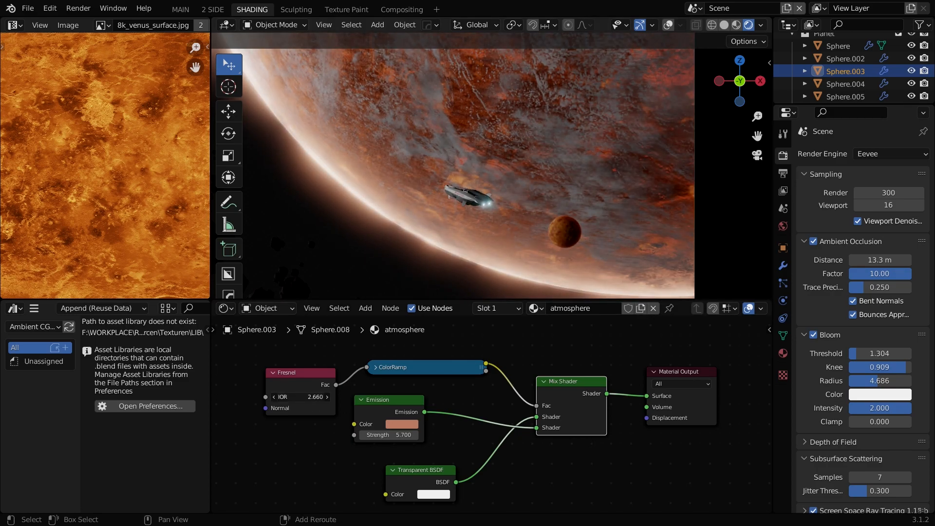
left_click(376, 367)
mouse_move(393, 422)
left_mouse_down()
mouse_move(385, 422)
mouse_move(397, 422)
left_mouse_up()
left_click(371, 368)
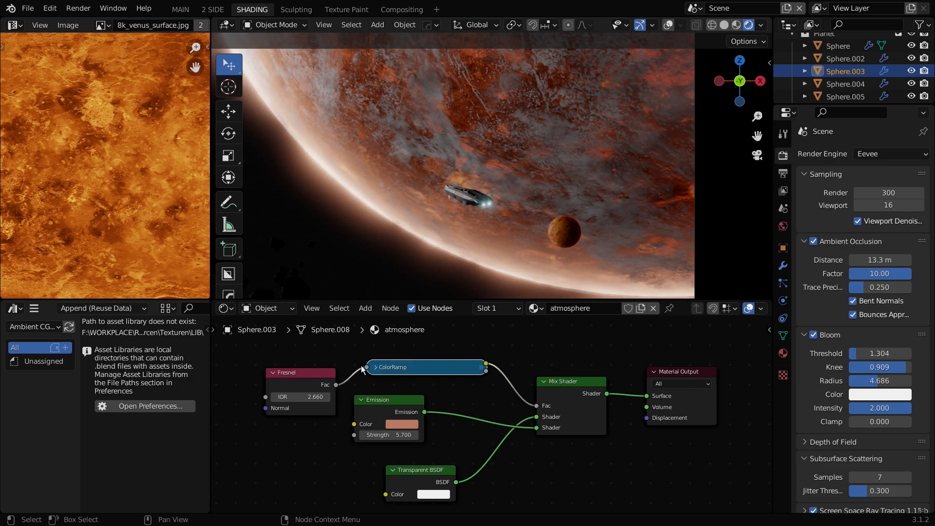
- Select the small planet near the spaceship and preview its 8k_venus_surface.jpg texture
middle_click_drag(549, 239, 515, 229, "shift")
scroll(487, 200, "up", 2)
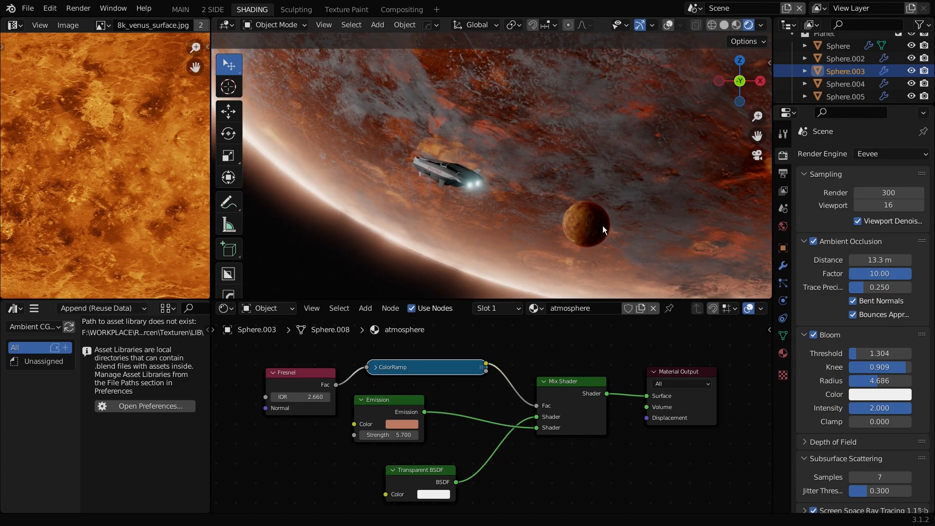
left_click(589, 224)
scroll(492, 427, "down", 3)
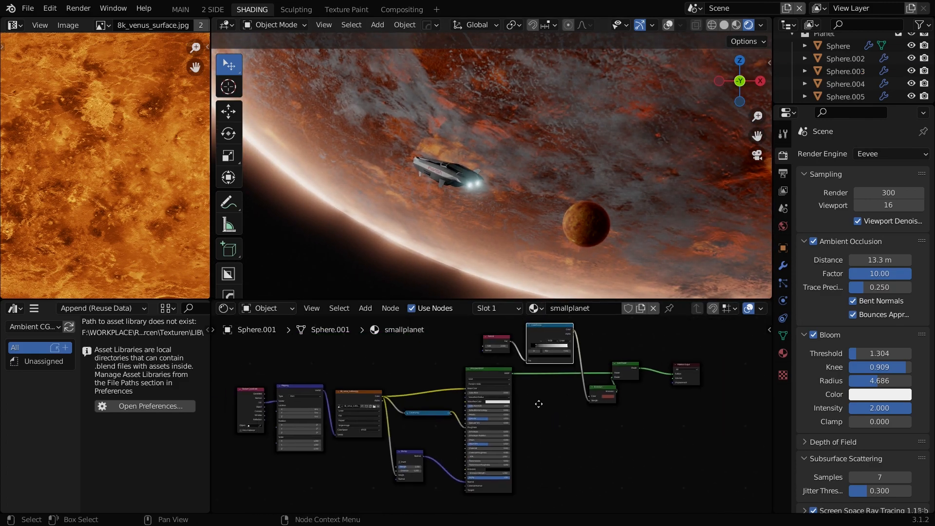
left_click(369, 364)
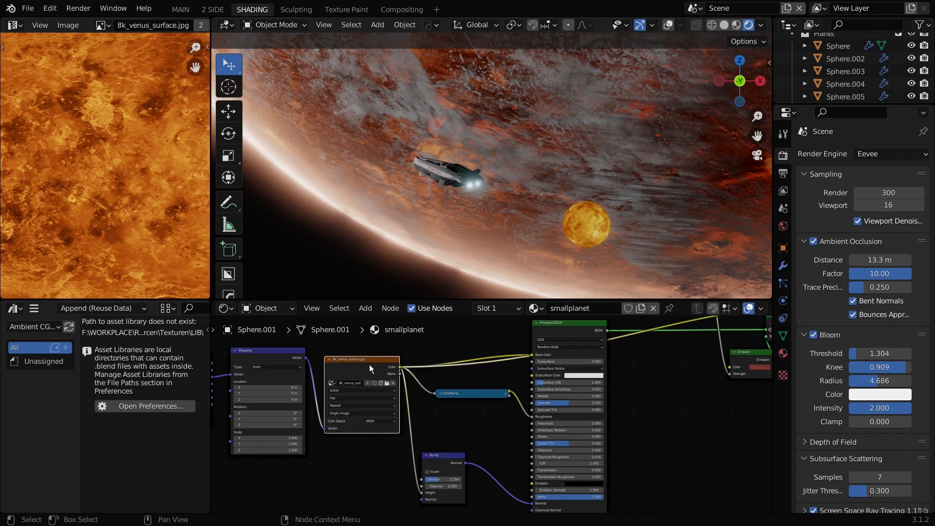
- Examine the small planet's ColorRamp, preview its Principled BSDF, and return the material output to the Add Shader
middle_click_drag(504, 401, 437, 494)
left_click(399, 445)
left_click(374, 446)
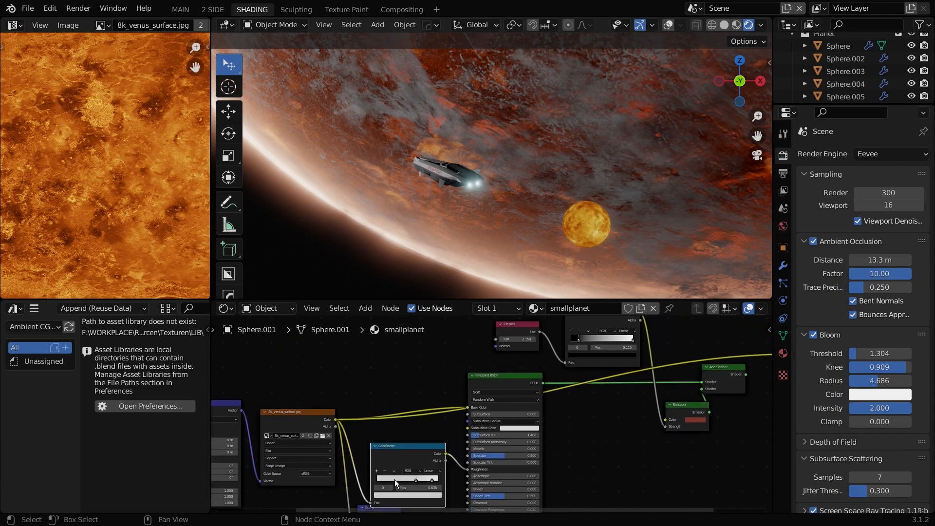
scroll(395, 479, "up", 3)
middle_click_drag(564, 326, 532, 404)
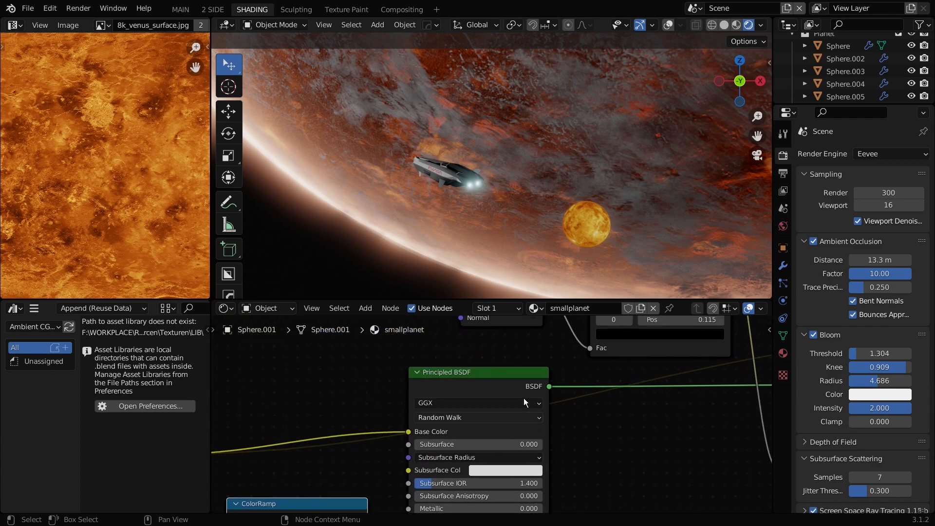
scroll(681, 407, "down", 3)
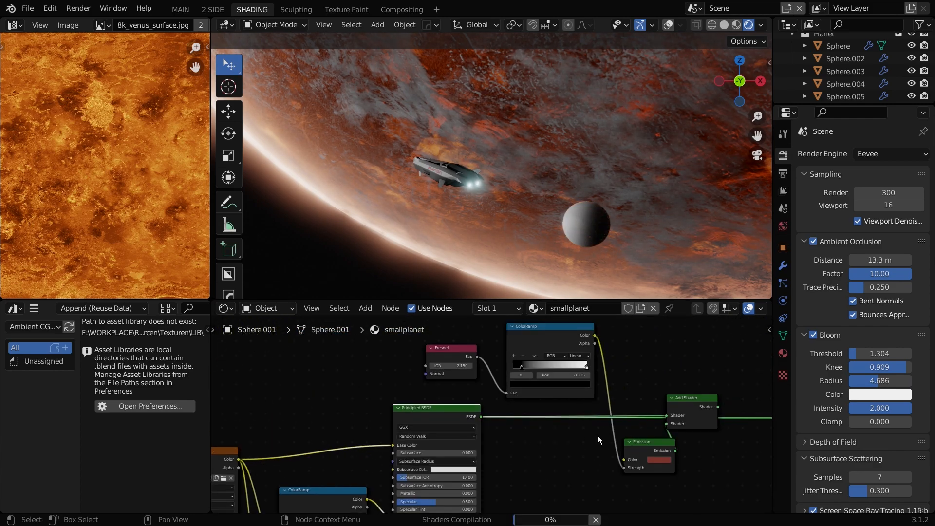
middle_click_drag(538, 392, 517, 427)
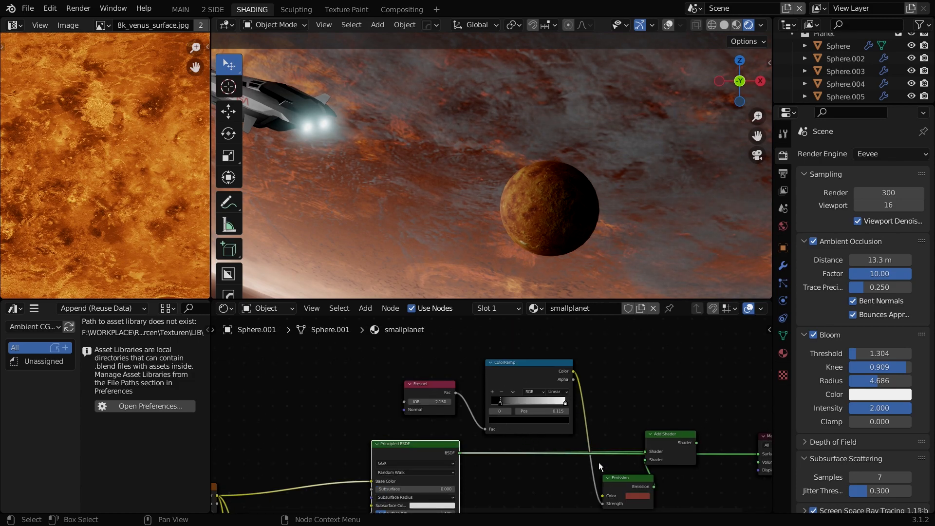
middle_click_drag(629, 487, 554, 455)
left_click(602, 421)
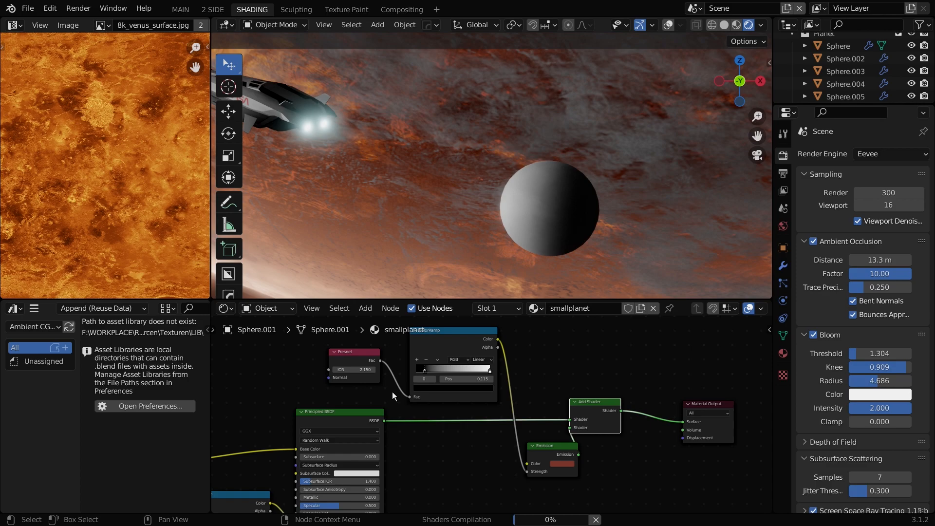
- Move the black stop of the small planet's Fresnel ColorRamp slightly toward the start of the gradient
scroll(513, 237, "up", 4)
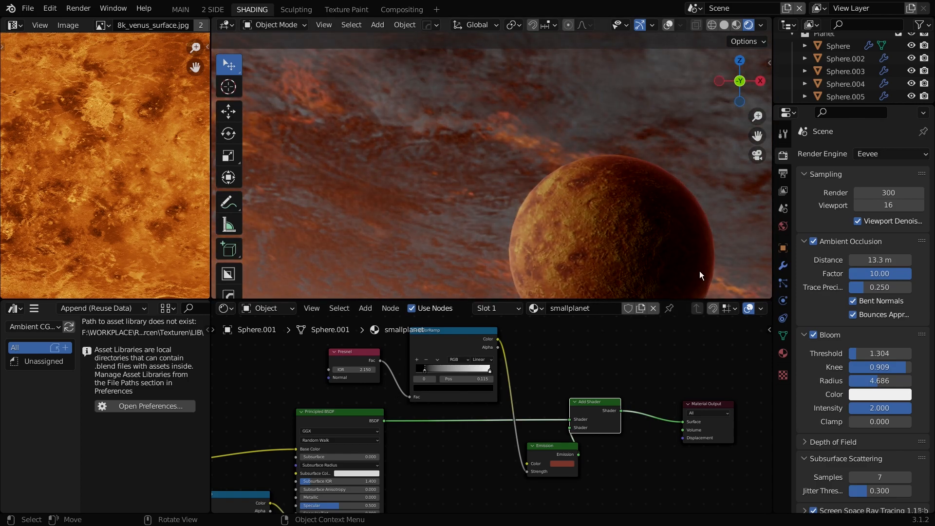
mouse_move(361, 368)
left_mouse_down()
mouse_move(389, 367)
mouse_move(361, 369)
left_mouse_up()
left_click_drag(425, 369, 424, 371)
scroll(512, 214, "down", 5)
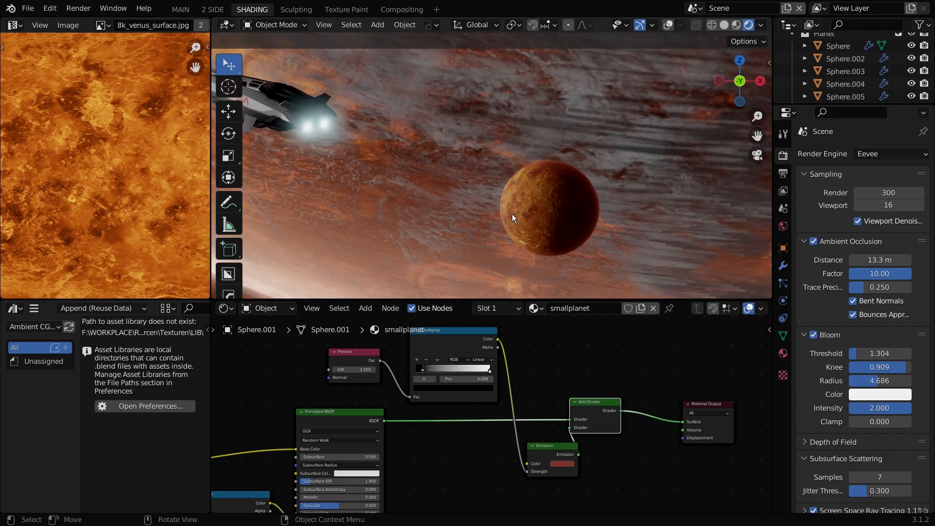
- Examine the asteroid groups in front of the large planet and show the modifiers of the selected asteroid
middle_click_drag(525, 227, 425, 124)
middle_click_drag(451, 197, 506, 206)
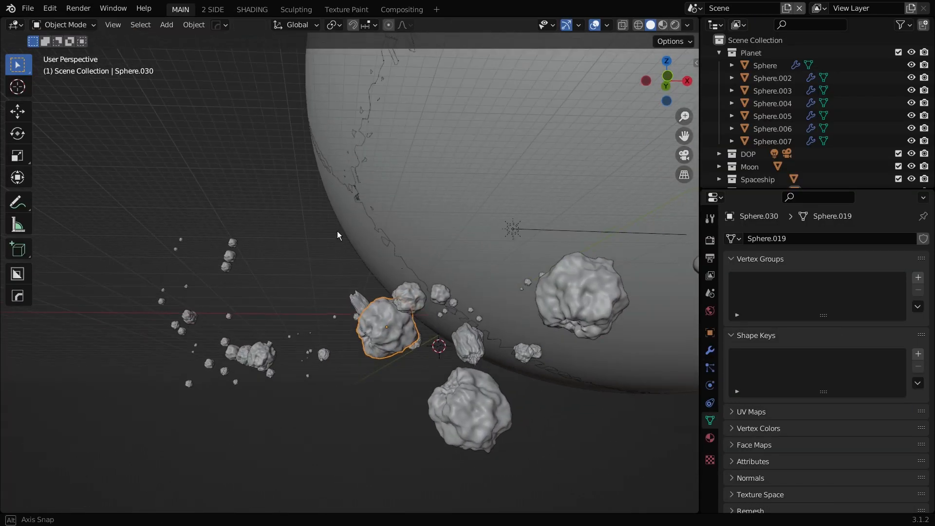
middle_click_drag(338, 231, 327, 344)
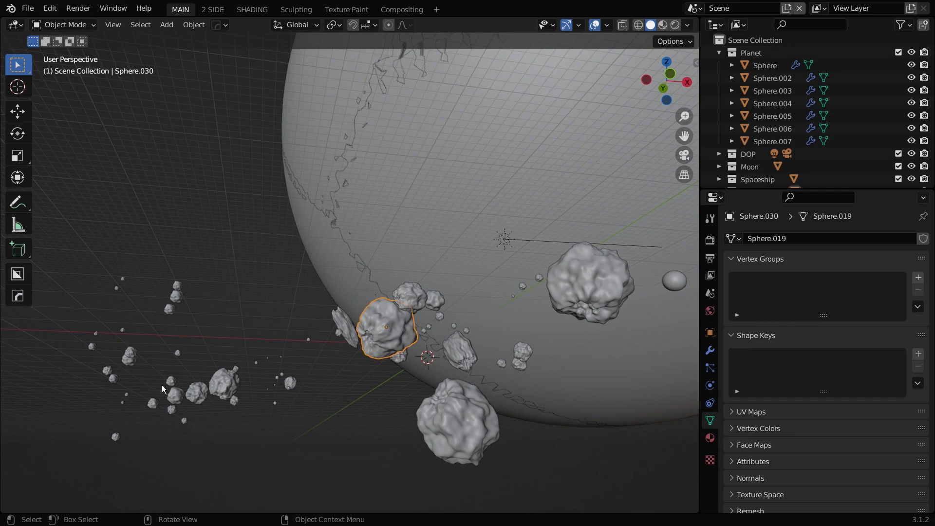
middle_click_drag(148, 325, 429, 306)
scroll(434, 359, "up", 5)
left_click(709, 350)
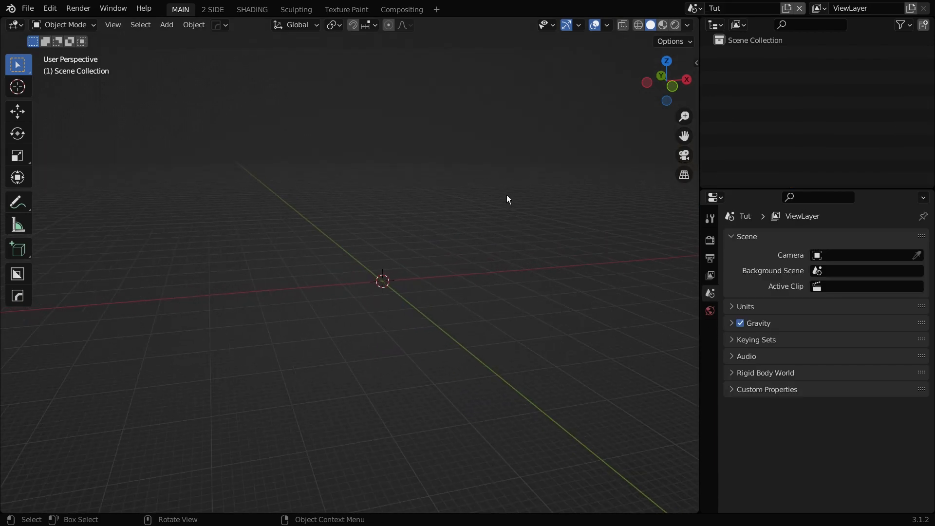
- Add a UV sphere to the empty Tut scene and frame it as the base for an asteroid
key("shift+a")
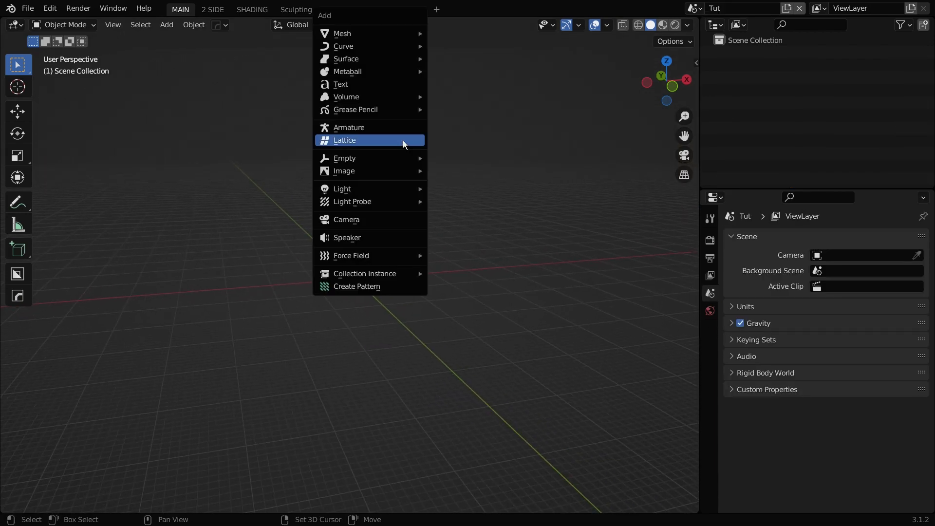
mouse_move(376, 33)
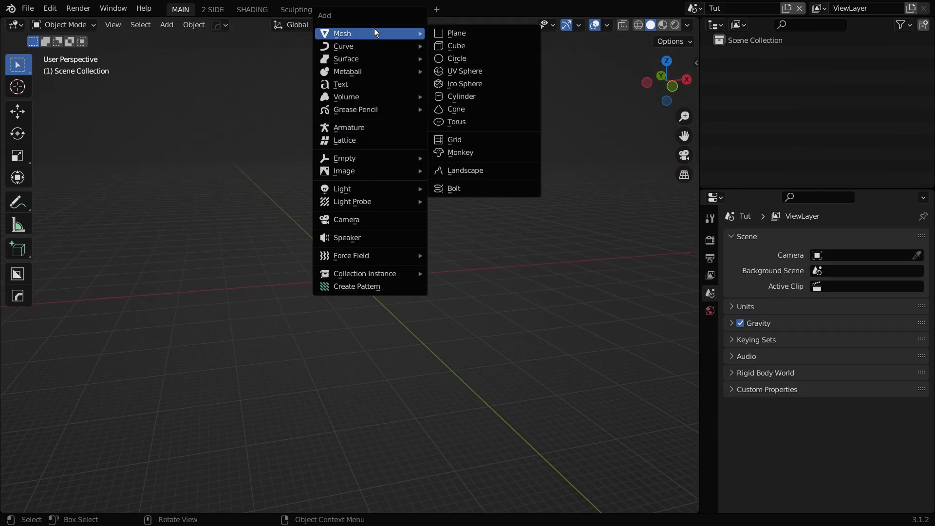
left_click(469, 71)
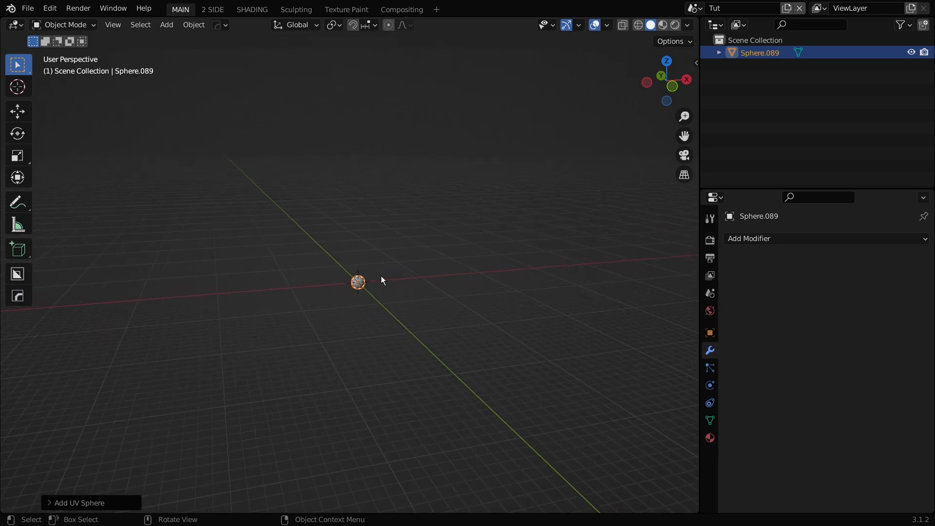
key("KP_Decimal")
scroll(381, 275, "down", 7)
middle_click_drag(416, 302, 447, 295)
- Add a Subdivision Surface modifier to the sphere and shade it smooth
left_click(791, 242)
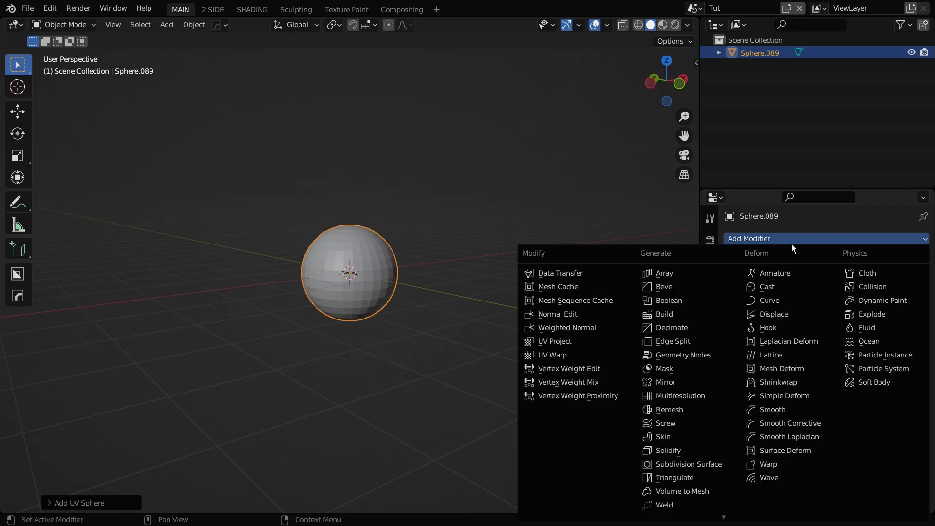
left_click(703, 466)
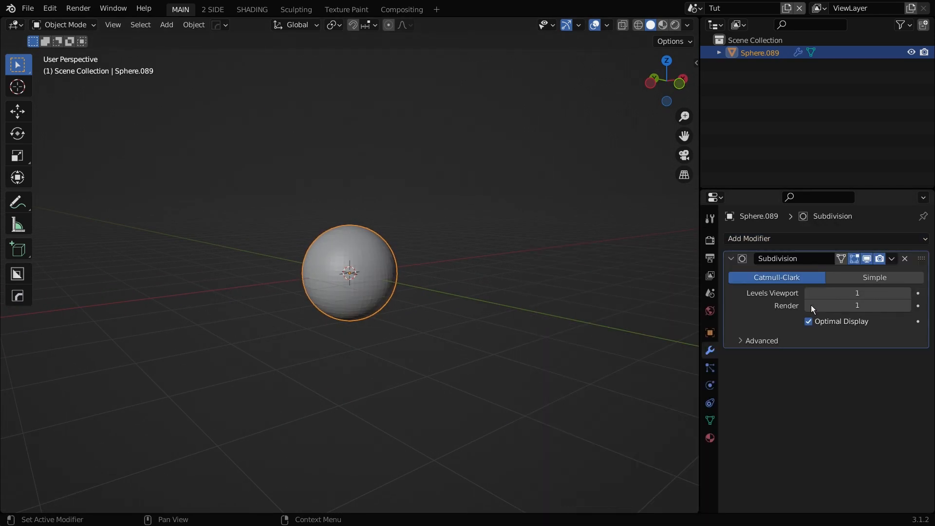
left_click(731, 258)
right_click(324, 241)
left_click(324, 241)
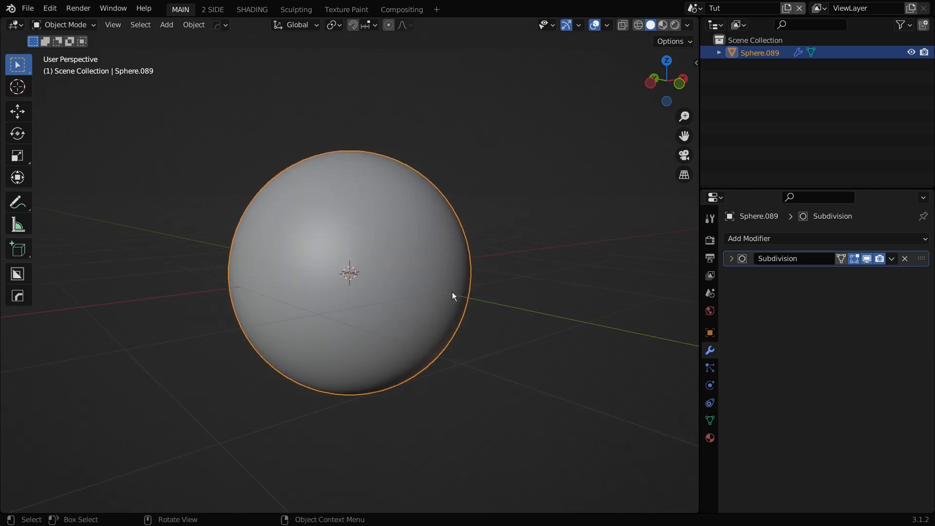
- Add a Displace modifier to the sphere with a new texture of type Voronoi
left_click(785, 240)
left_click(824, 314)
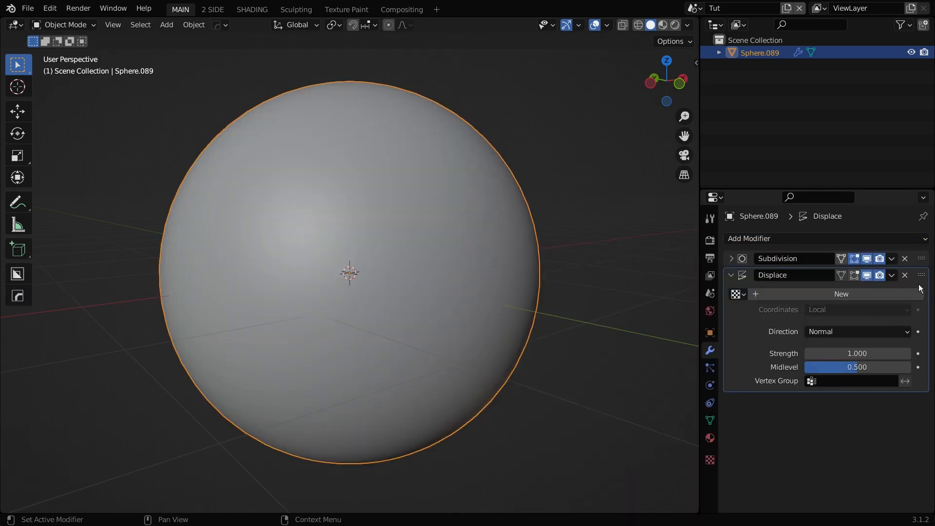
left_click(891, 295)
left_click(917, 295)
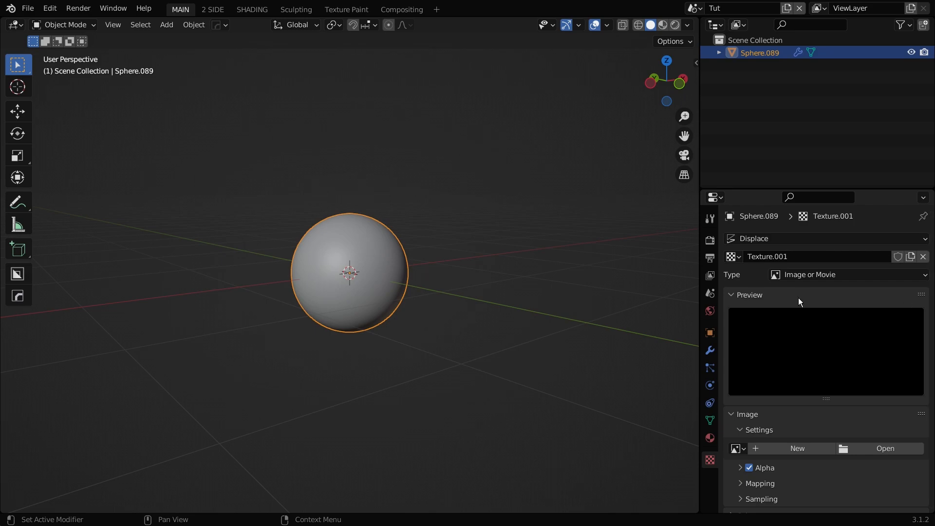
left_click(804, 276)
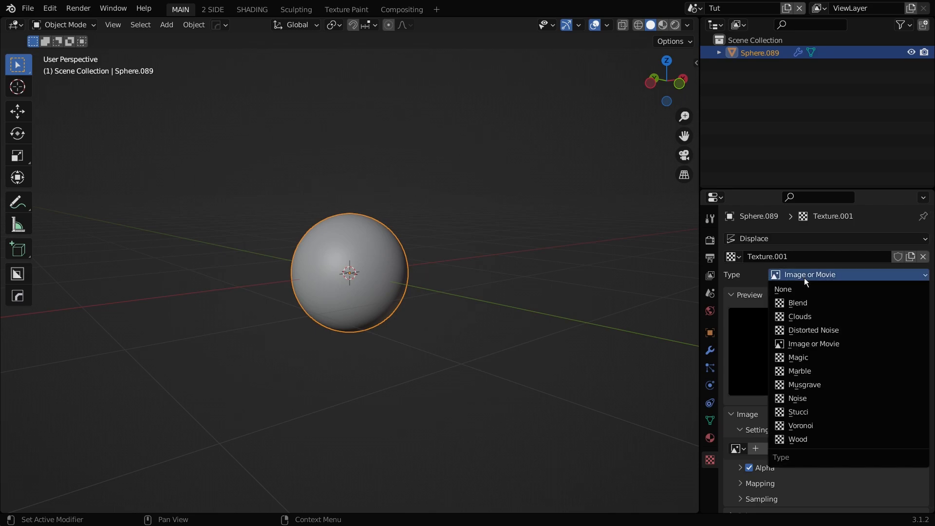
left_click(813, 426)
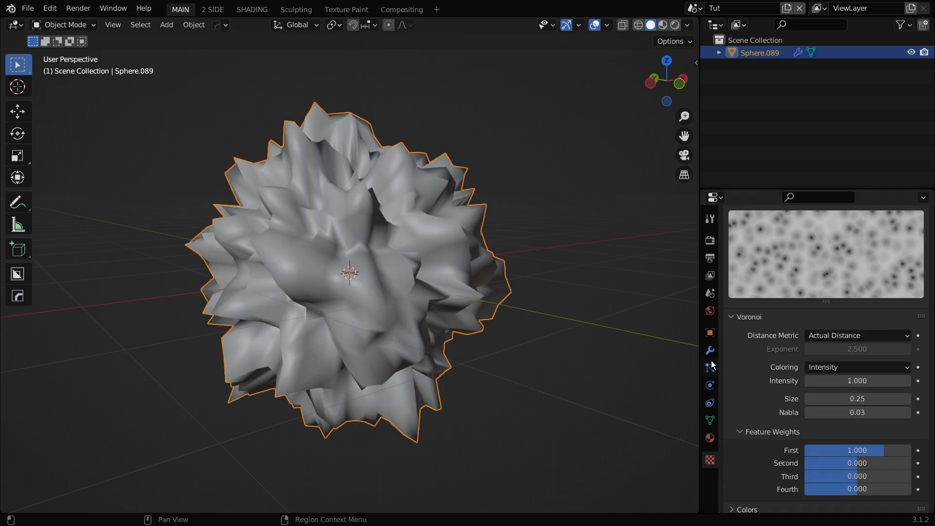
- Set the Displace modifier's strength to 0.230
left_click(709, 350)
left_click_drag(864, 351, 828, 352)
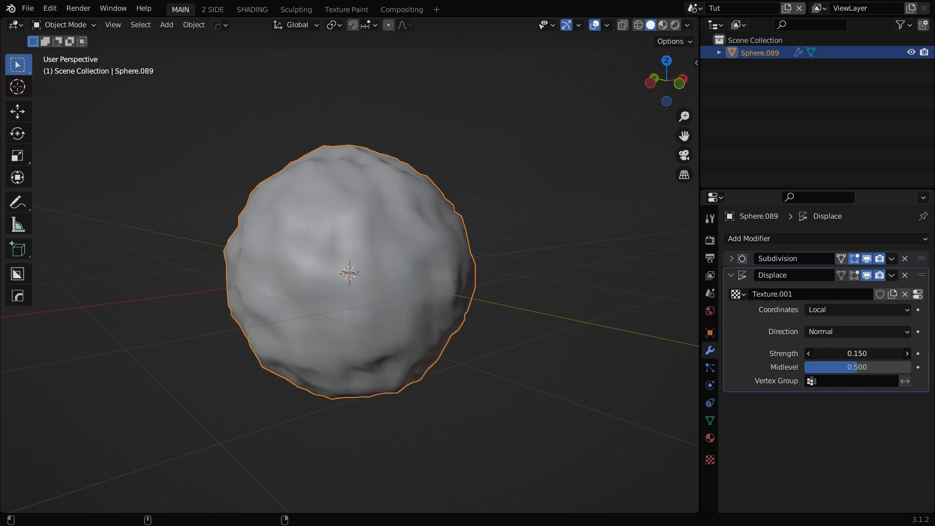
middle_click_drag(437, 342, 793, 352)
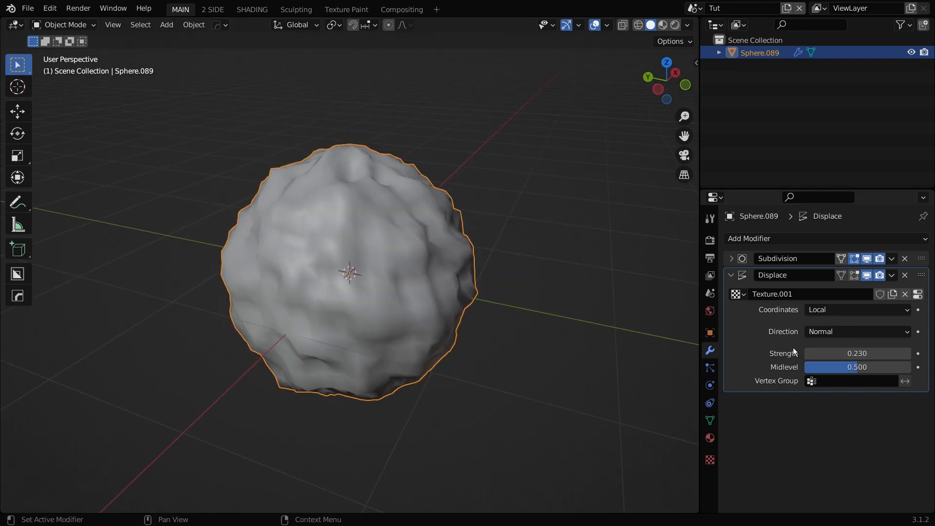
- Set the Voronoi texture's size to 0.53 and check the rock's shape from several sides
left_click(917, 294)
scroll(834, 413, "down", 3)
mouse_move(857, 434)
left_mouse_down()
mouse_move(828, 435)
mouse_move(891, 435)
mouse_move(862, 435)
mouse_move(872, 437)
left_mouse_up()
middle_click_drag(628, 331, 395, 412)
mouse_move(876, 437)
left_mouse_down()
mouse_move(852, 437)
mouse_move(882, 437)
left_mouse_up()
scroll(487, 282, "down", 4)
middle_click_drag(453, 278, 546, 294)
scroll(546, 294, "up", 5)
scroll(547, 294, "down", 2)
- Increase the first Displace modifier's strength, set the Voronoi texture's size to 0.79, and inspect the rock from other sides
left_click(710, 351)
left_click_drag(832, 351, 862, 352)
left_click(918, 294)
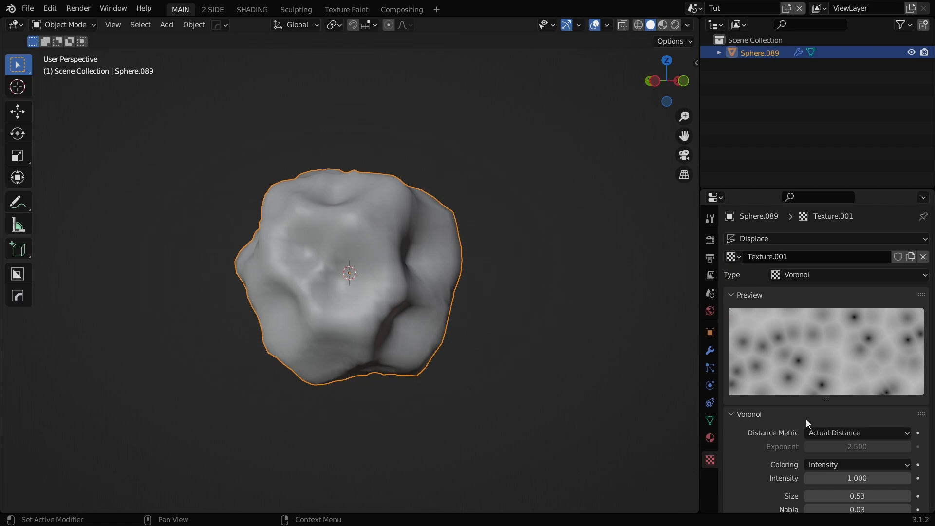
scroll(818, 414, "down", 5)
left_click_drag(858, 399, 883, 398)
scroll(411, 372, "down", 4)
middle_click_drag(411, 372, 355, 261)
scroll(431, 358, "up", 4)
middle_click_drag(499, 348, 687, 349)
- Add a second Subdivision Surface modifier to the rock after the Displace modifier
left_click(709, 350)
left_click(730, 272)
left_click(746, 238)
left_click(689, 464)
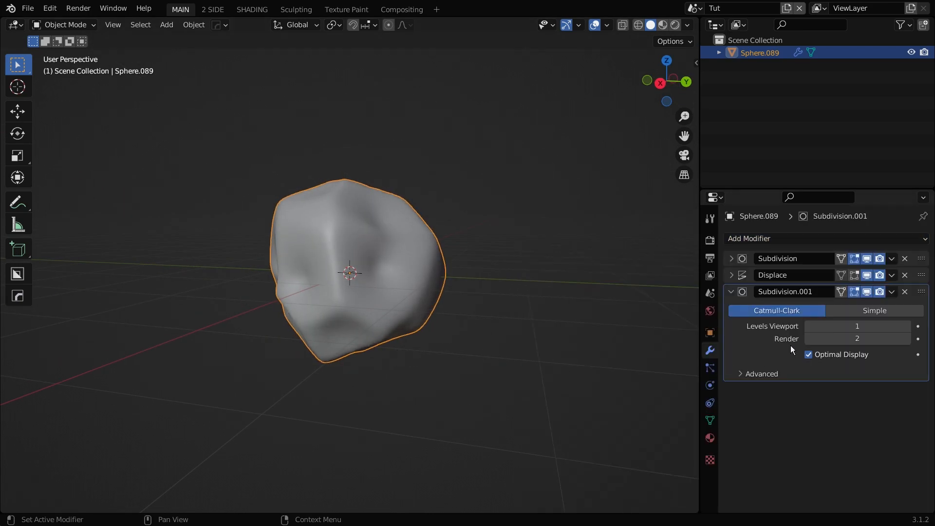
left_click(731, 293)
- Add a second Displace modifier, give it its own copy of the texture, and change that texture's type to Clouds
left_click(767, 236)
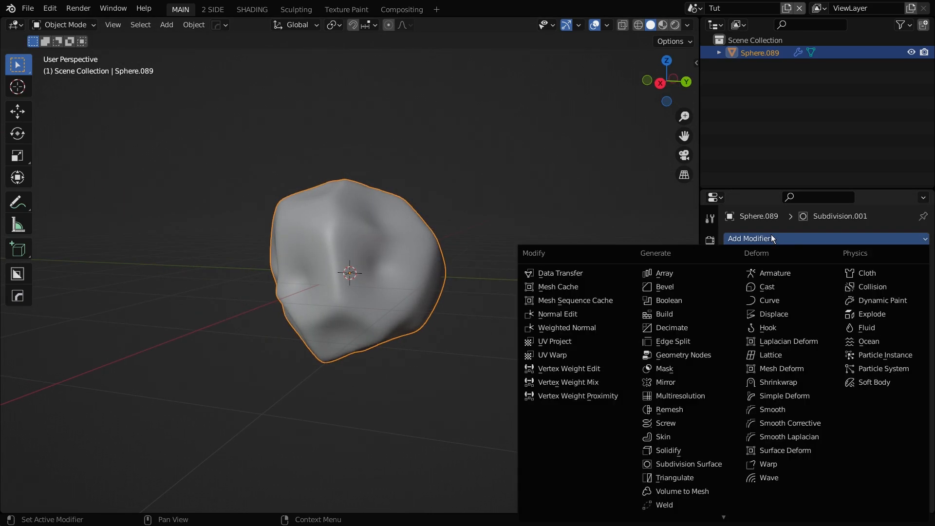
left_click(745, 314)
left_click(913, 329)
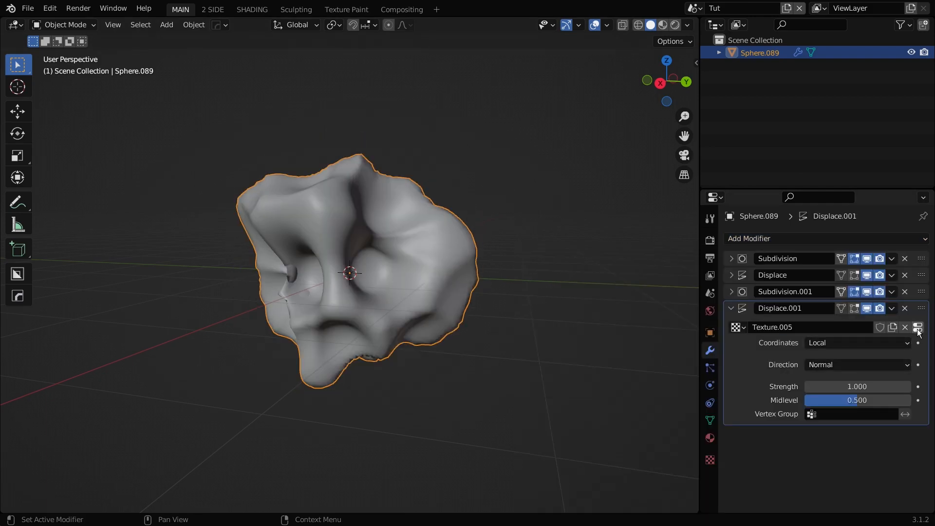
left_click(917, 328)
left_click(910, 257)
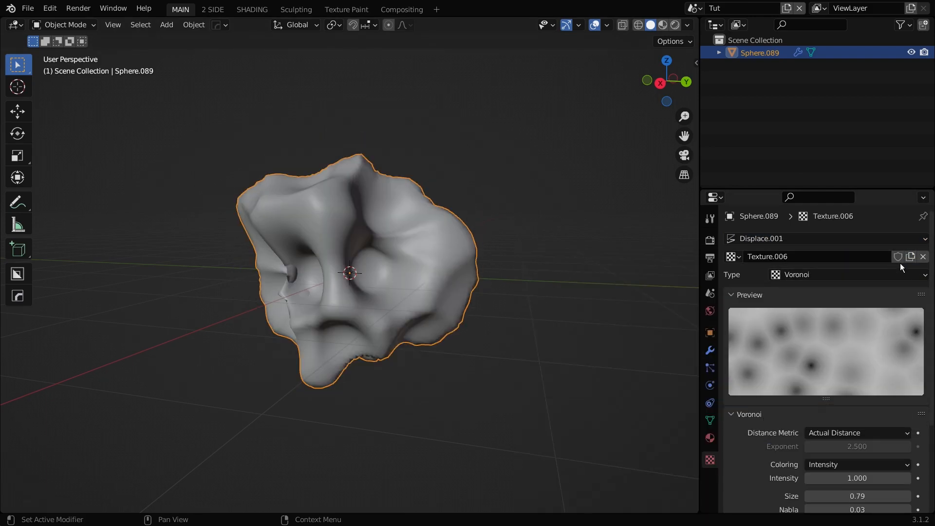
left_click(807, 275)
left_click(792, 314)
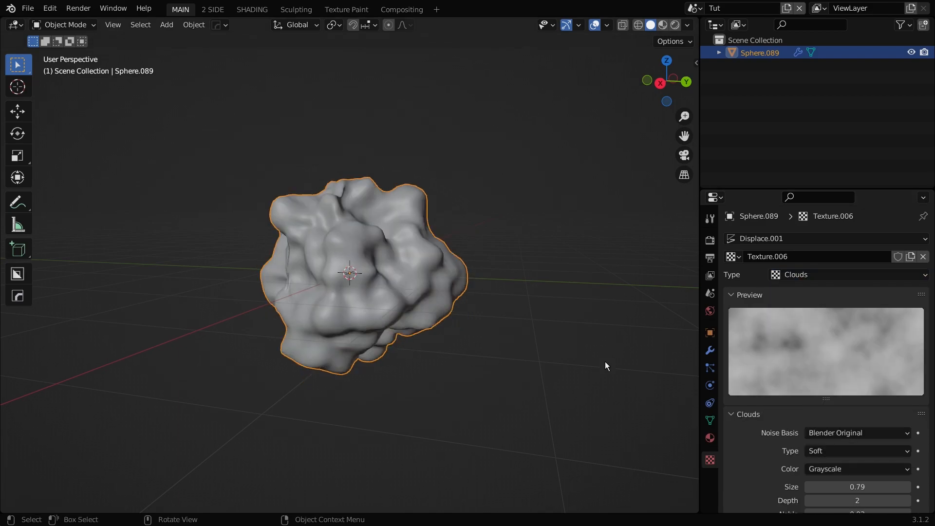
- Reduce the Clouds texture's size and set the second Displace modifier's strength to 0.190
scroll(828, 390, "down", 3)
mouse_move(857, 440)
left_mouse_down()
mouse_move(906, 440)
mouse_move(827, 440)
mouse_move(852, 441)
left_mouse_up()
left_click(710, 351)
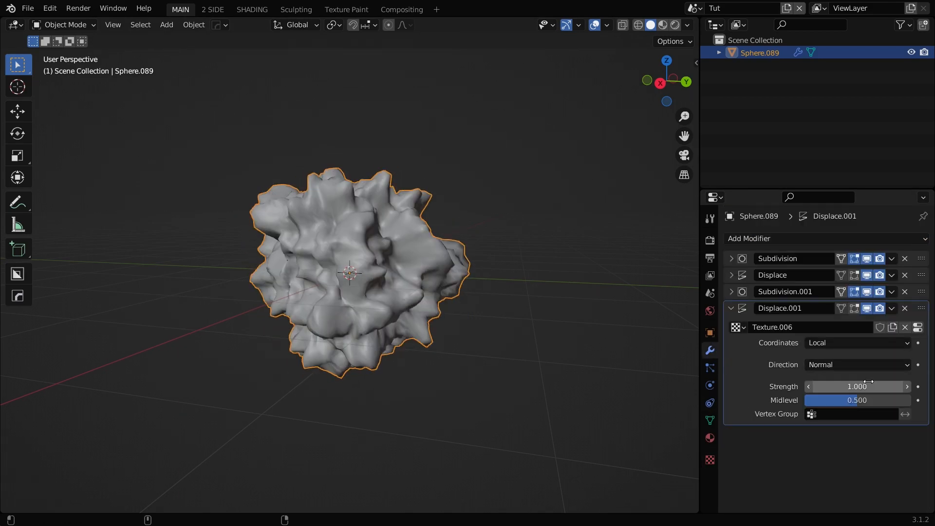
left_click_drag(869, 382, 828, 382)
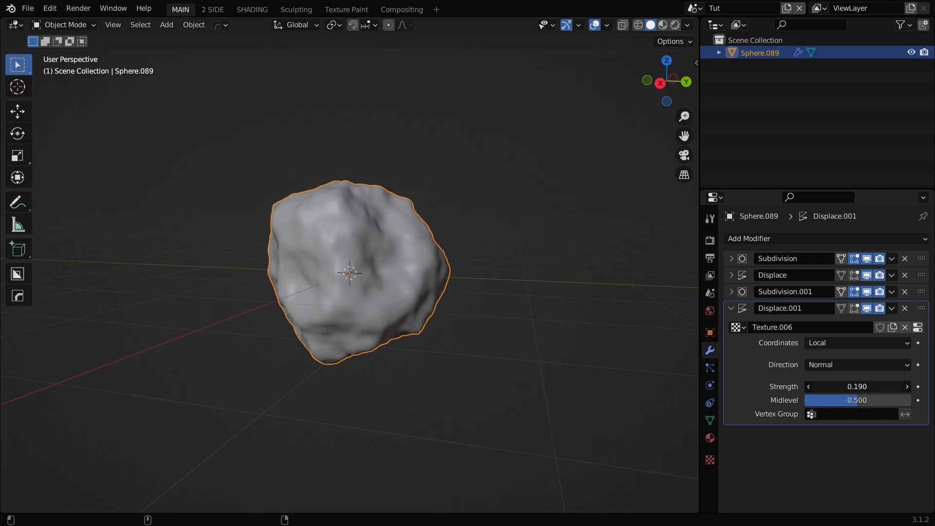
- Add a Plain Axes empty, move it along the Y axis to stand beside the rock, and reselect the rock
middle_click_drag(384, 324, 412, 317)
key("shift+a")
mouse_move(380, 384)
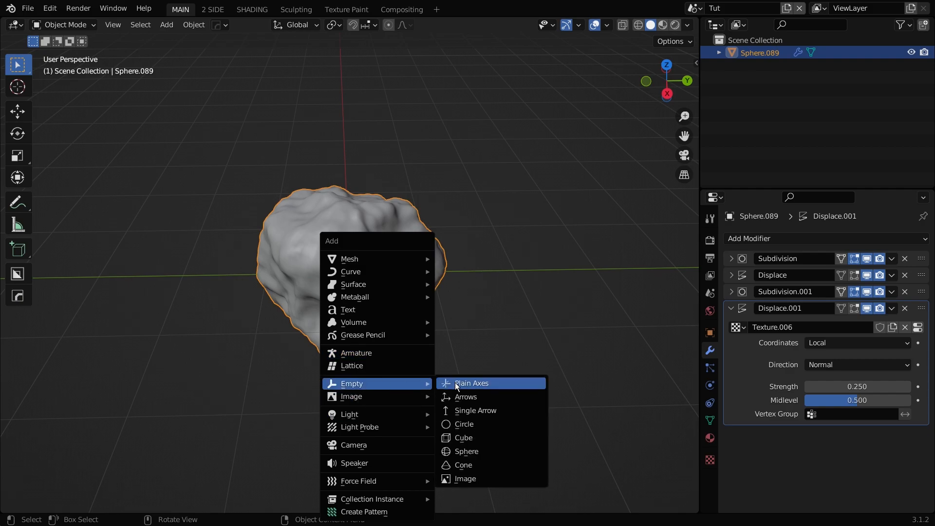
left_click(449, 382)
key("g")
key("y")
left_click(545, 322)
left_click(366, 354)
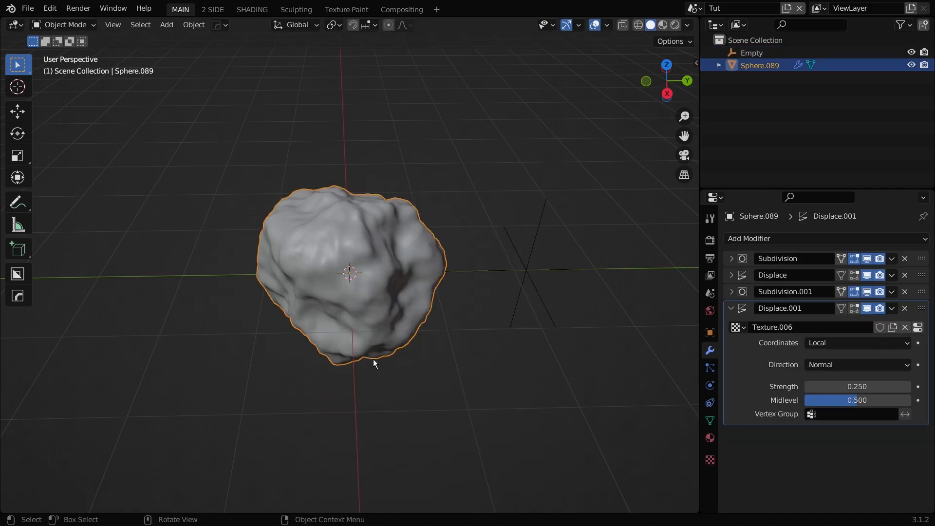
- Set the first Displace modifier's texture coordinates to Object and assign the Empty as its reference object
scroll(414, 360, "down", 1)
middle_click_drag(491, 371, 464, 361, "shift")
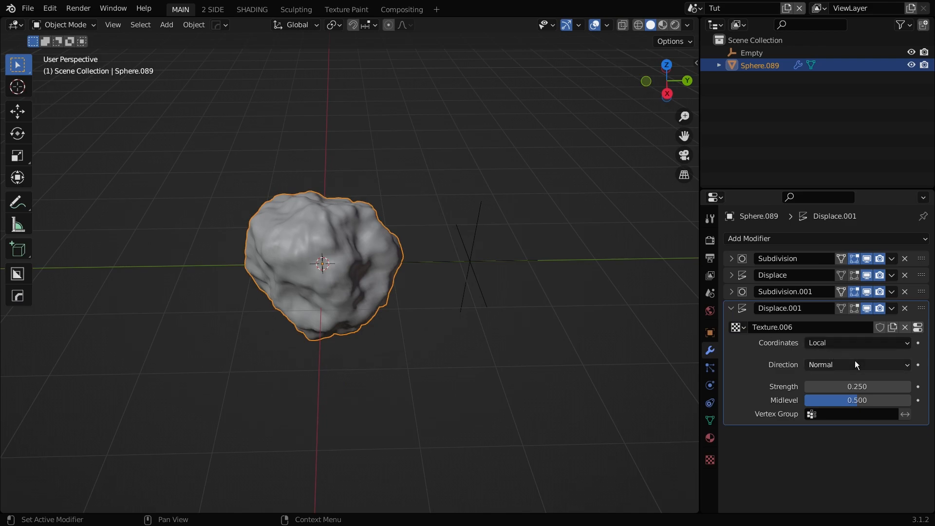
left_click(738, 275)
left_click(884, 330)
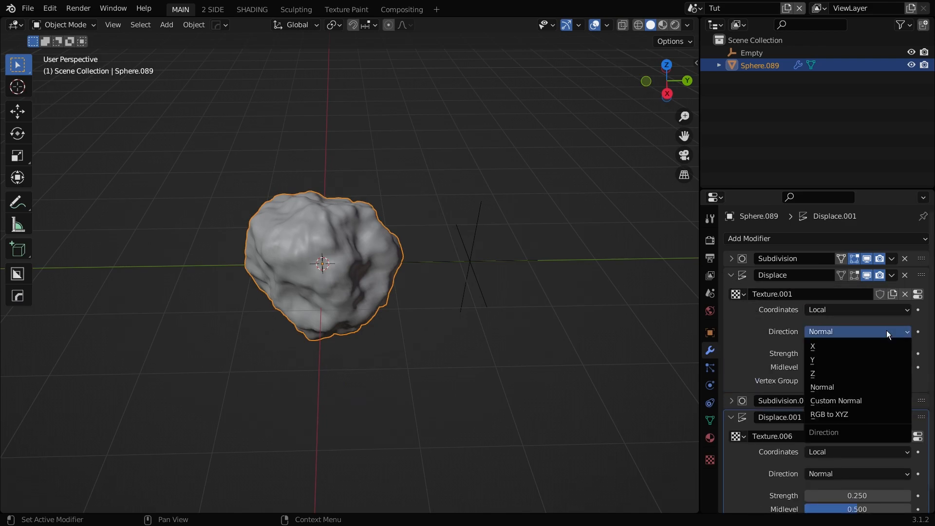
left_click(826, 312)
left_click(840, 352)
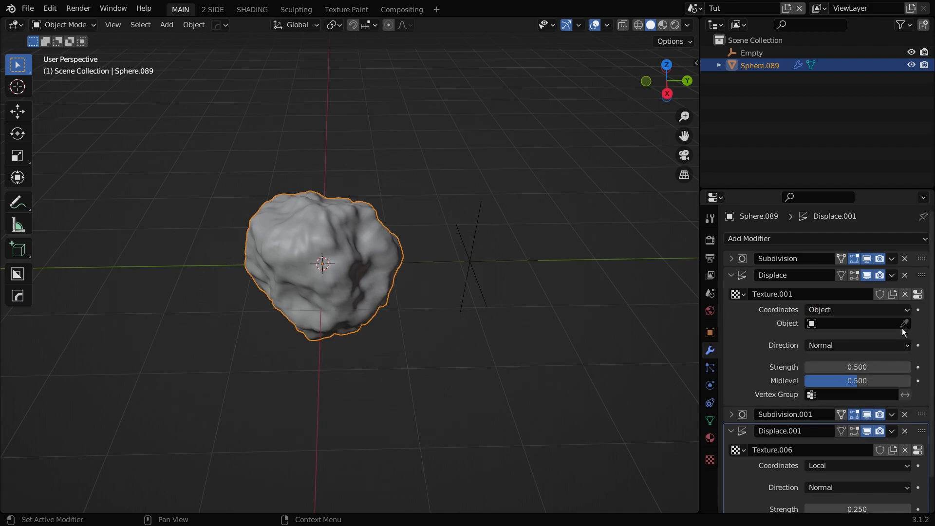
left_click(489, 256)
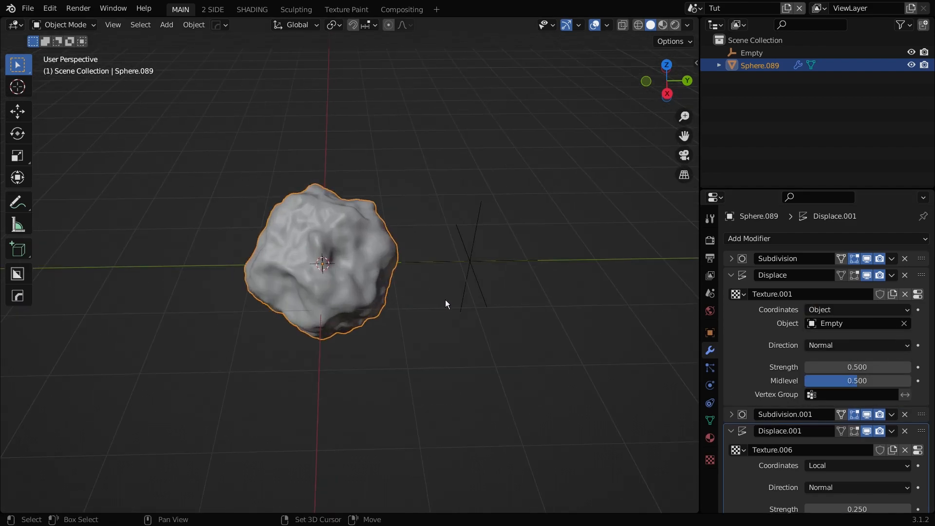
- Duplicate the rock four times and spread the copies out behind the original
key("shift+d")
left_click(230, 261)
scroll(338, 311, "down", 3)
middle_click_drag(337, 311, 416, 255)
key("shift+d")
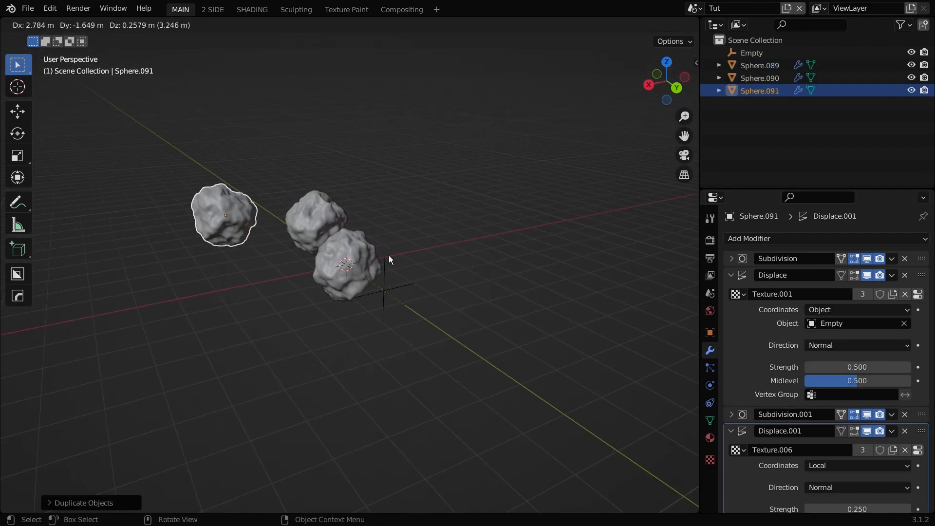
key("shift+d")
left_click(380, 87)
key("shift+d")
left_click(319, 244)
- Scale the duplicated rocks individually to give them different sizes
key("s")
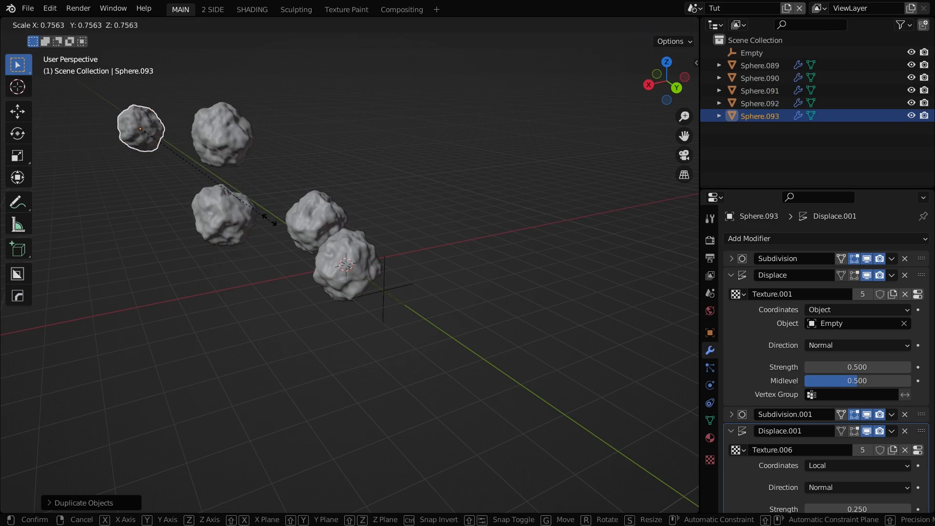
left_click(232, 212)
left_click(232, 211)
key("s")
left_click(314, 209)
key("s")
left_click(284, 189)
- Duplicate more rocks farther along the Y axis, rotating and scaling the copies for variety
key("shift+d")
key("s")
left_click_drag(261, 188, 377, 321, "shift")
key("shift+d")
left_click(453, 313)
key("r")
middle_click_drag(377, 320, 507, 317, "shift")
left_click(453, 313)
key("s")
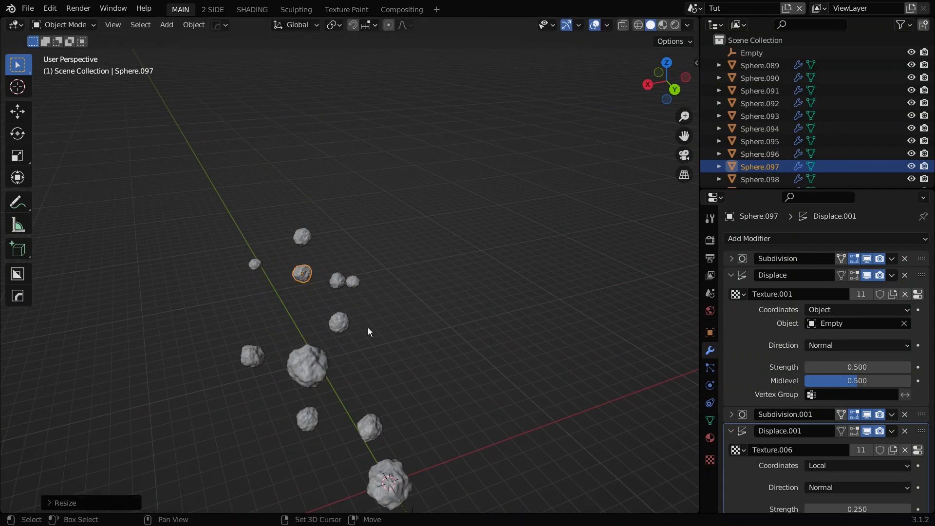
key("s")
left_click(696, 294)
middle_click_drag(438, 229, 415, 238)
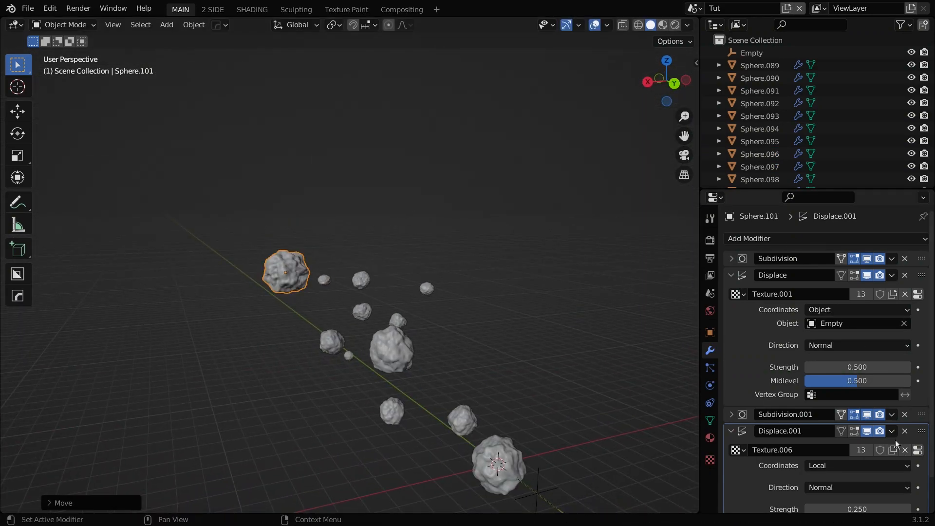
- Remove the second Displace modifier and both Subdivision modifiers from the large rock at the far end
left_click(905, 431)
left_click(905, 414)
left_click(731, 259)
left_click(904, 259)
- Resize the simplified rock and place several duplicates of it farther along the Y axis
key("s")
key("shift+d")
middle_click_drag(387, 266, 461, 267)
key("shift+d")
middle_click_drag(572, 375, 555, 371)
scroll(555, 371, "down", 2)
key("shift+d")
left_click(580, 303)
key("shift+d")
left_click(469, 277)
key("KP_7")
key("shift+d")
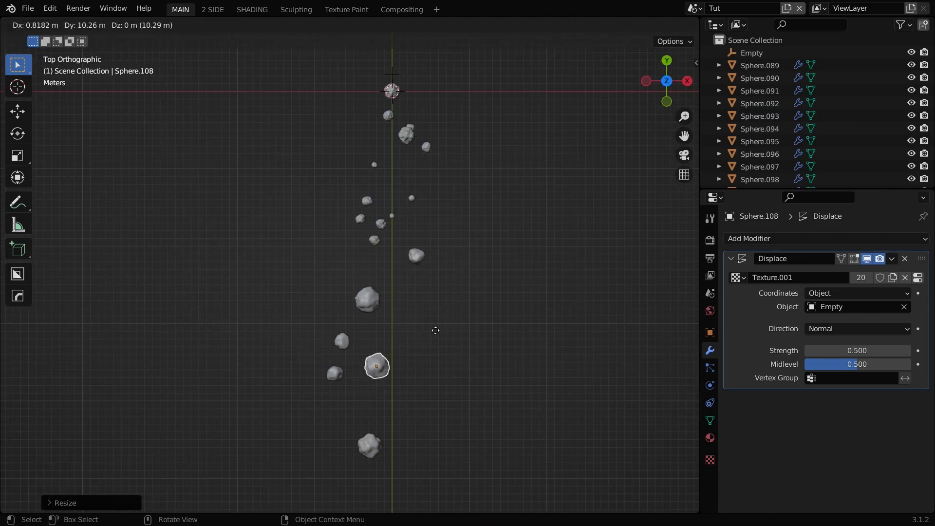
- Add further scaled copies of the simplified rock to extend the asteroid field
scroll(373, 319, "up", 6)
key("shift+d")
key("s")
key("shift+d")
middle_click_drag(578, 415, 568, 342)
key("shift+d")
left_click(426, 323)
left_click(274, 376)
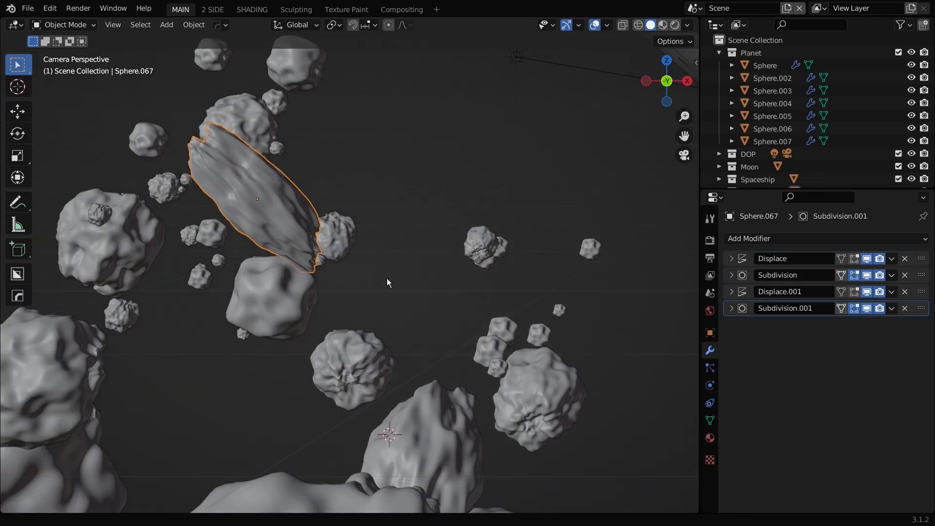
- Try scaling the elongated asteroid in the finished scene along its local Y axis
scroll(389, 283, "down", 1)
middle_click_drag(389, 283, 425, 293, "shift")
key("s")
key("y")
key("y")
right_click(371, 236)
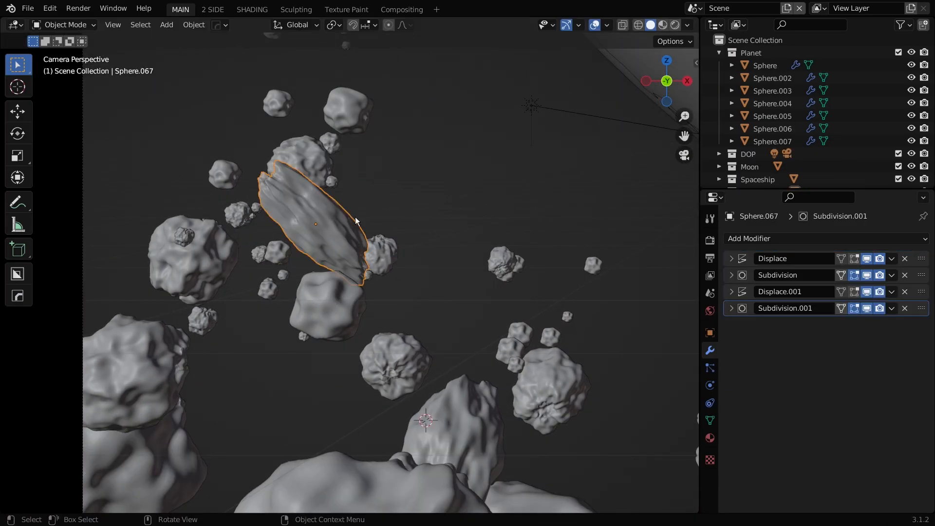
- Examine the asteroid field's layout in the finished scene, through the camera and from outside, and view the spaceship up close
middle_click_drag(344, 88, 389, 252, "shift")
scroll(440, 184, "down", 5)
middle_click_drag(398, 322, 62, 182)
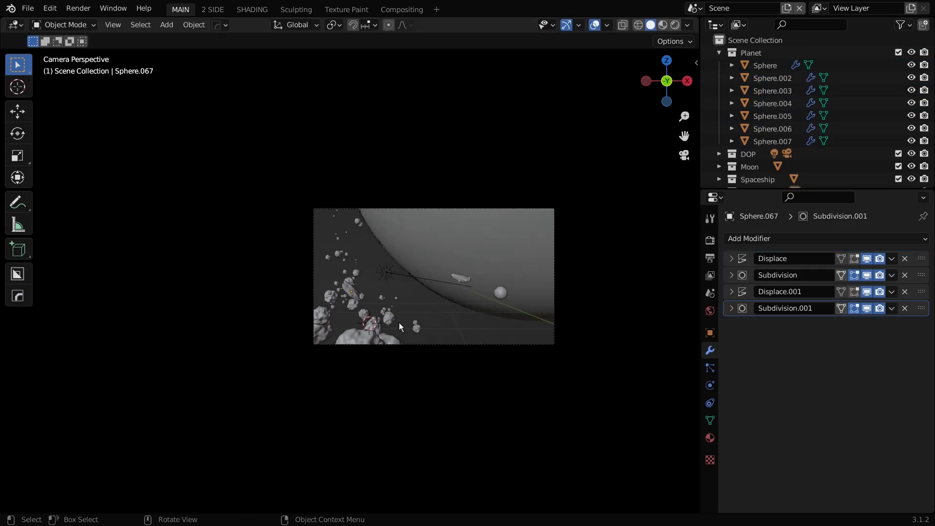
middle_click_drag(484, 344, 425, 358)
scroll(426, 359, "up", 2)
key("KP_0")
scroll(581, 357, "up", 5)
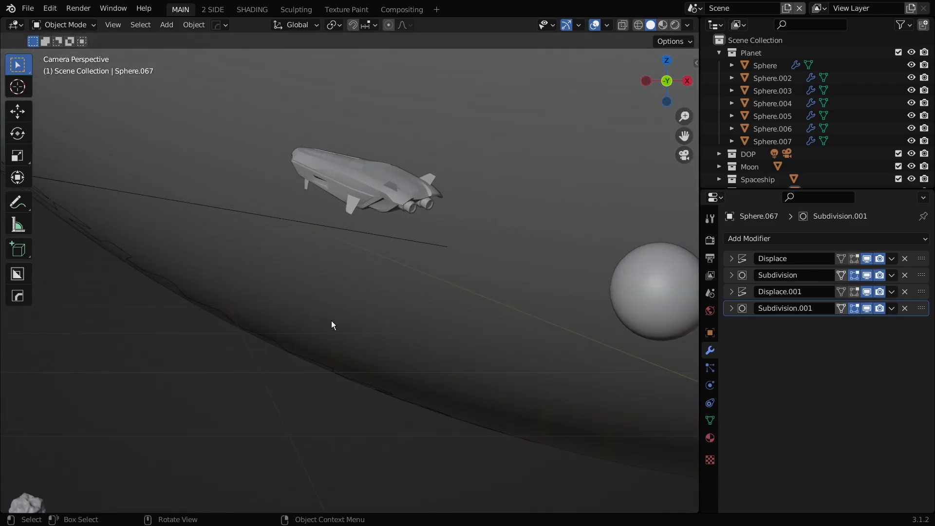
left_click(385, 200)
middle_click_drag(405, 266, 647, 299)
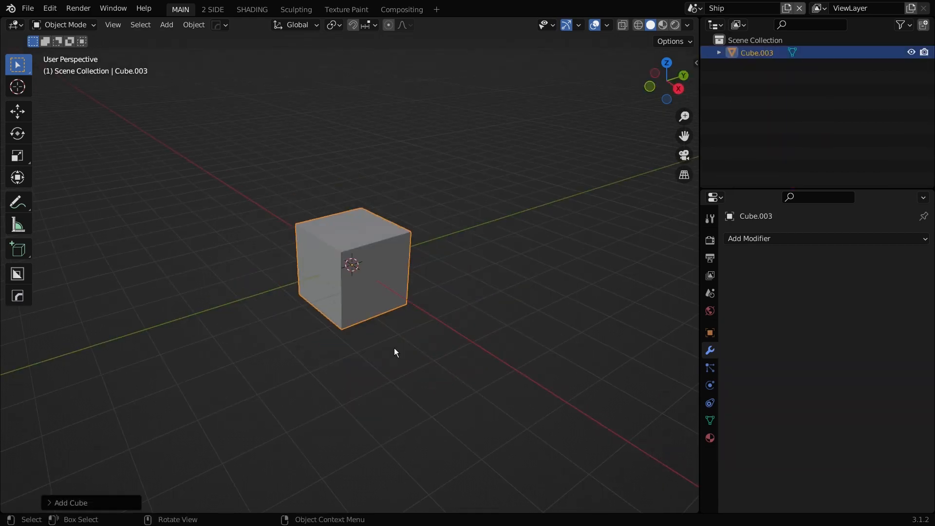
- Shape the mirrored cube into a tapered ship hull with a pointed nose and slide a loop cut into its side
key("Tab")
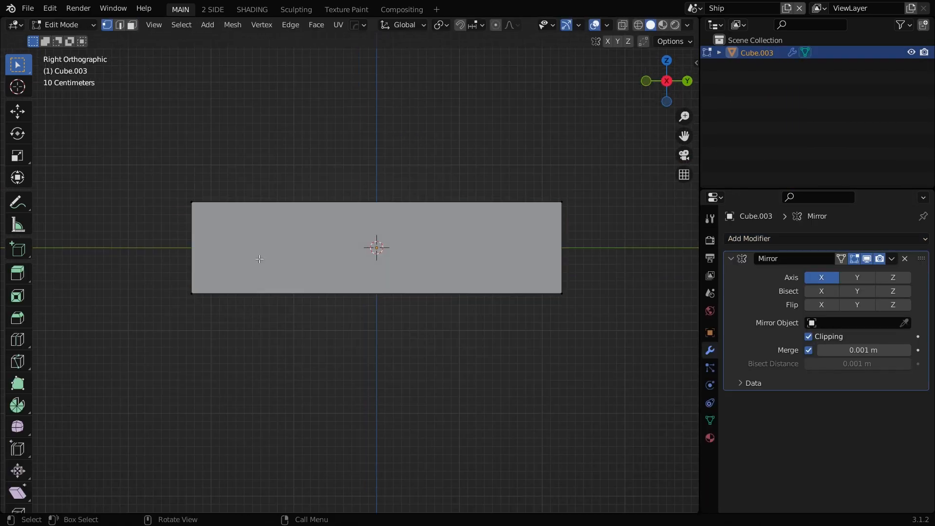
key("g")
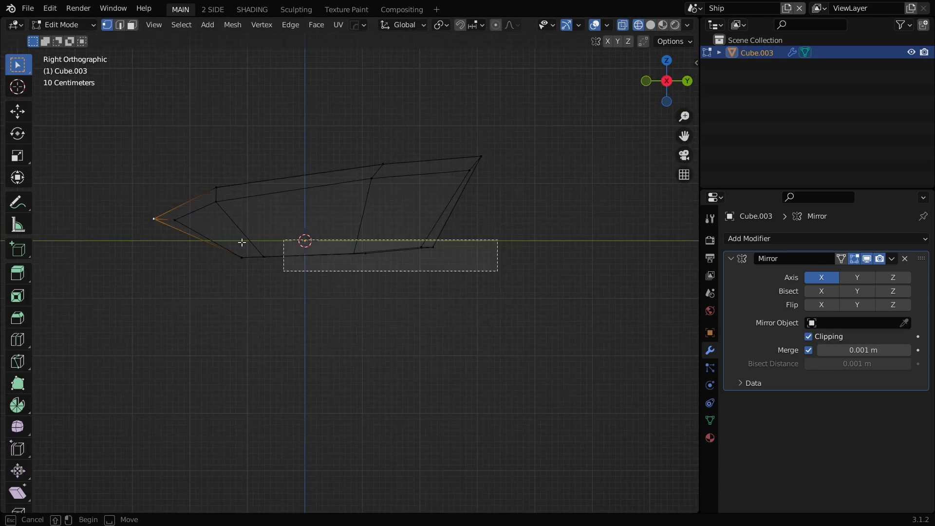
middle_click_drag(441, 286, 371, 307)
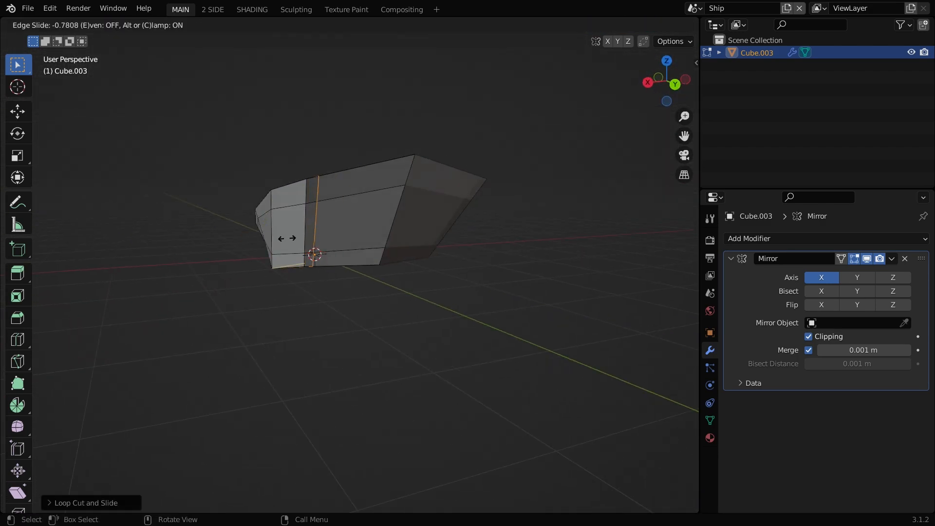
left_click(432, 285)
key("KP_3")
key("g")
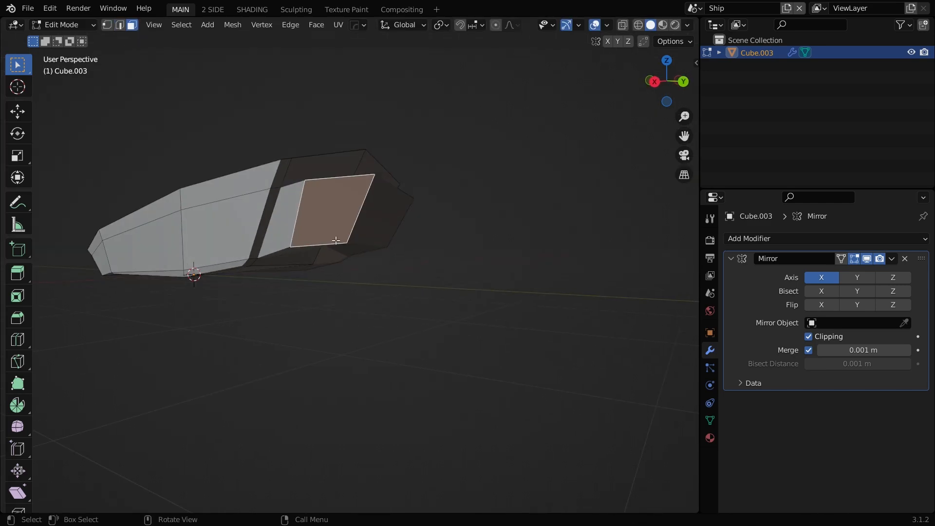
- Raise the upper vertices of the hull's extruded rear section along the Z axis
key("shift+z")
key("g")
key("z")
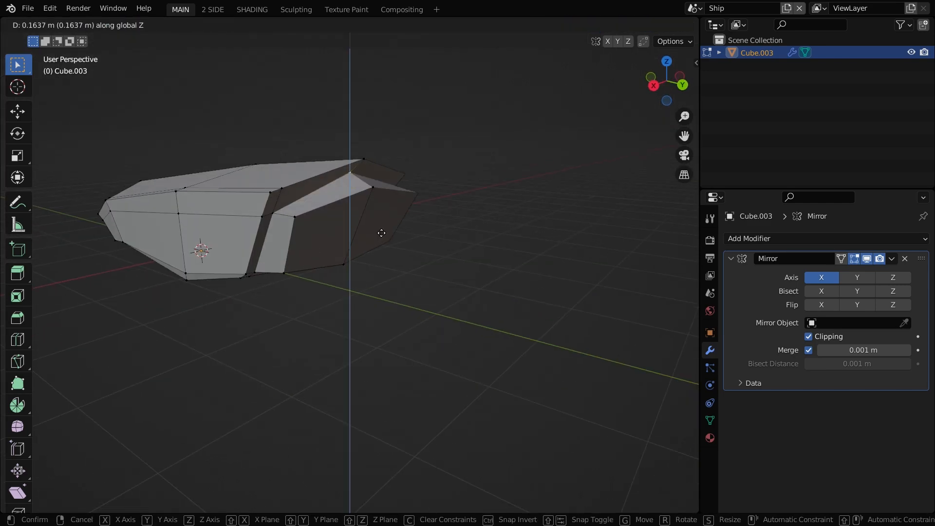
key("KP_3")
left_click(412, 290)
- Lower the bottom centre vertex toward the hull's rear to shape the underside
key("shift+z")
scroll(343, 334, "up", 4)
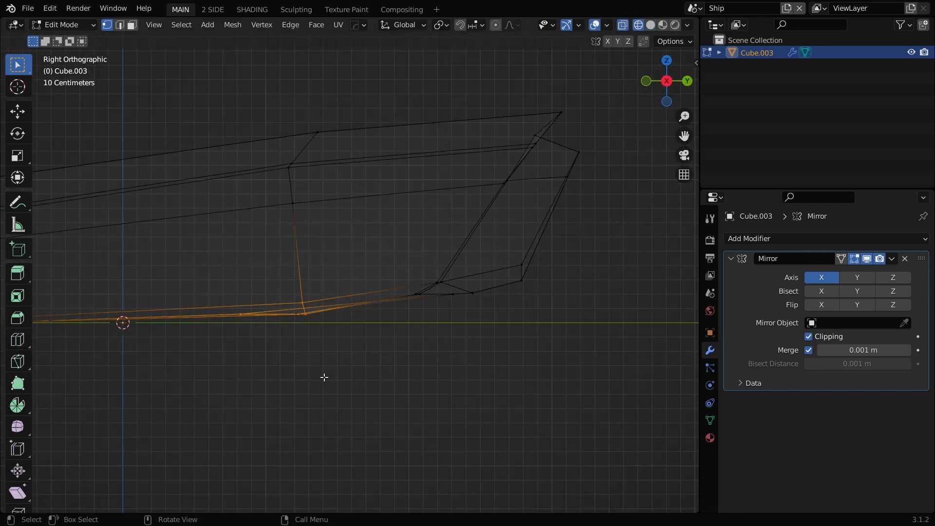
middle_click_drag(330, 243, 385, 237)
scroll(438, 233, "up", 3)
left_click(448, 200)
key("KP_3")
key("Tab")
key("Tab")
scroll(367, 302, "down", 1)
middle_click_drag(217, 223, 359, 288, "shift")
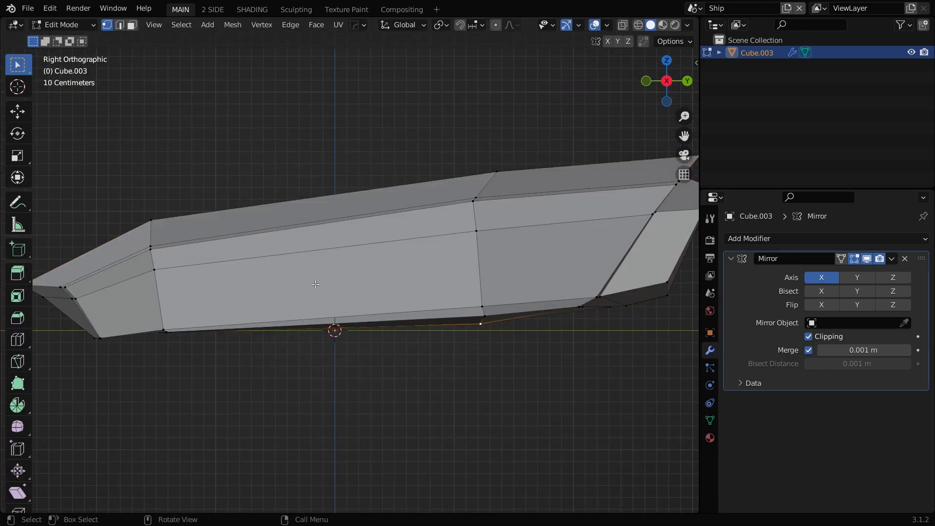
- Extrude the hull's lower side faces outward and rotate them in top view
middle_click_drag(152, 283, 390, 302)
key("e")
left_click(445, 307)
key("KP_7")
key("r")
left_click(527, 275)
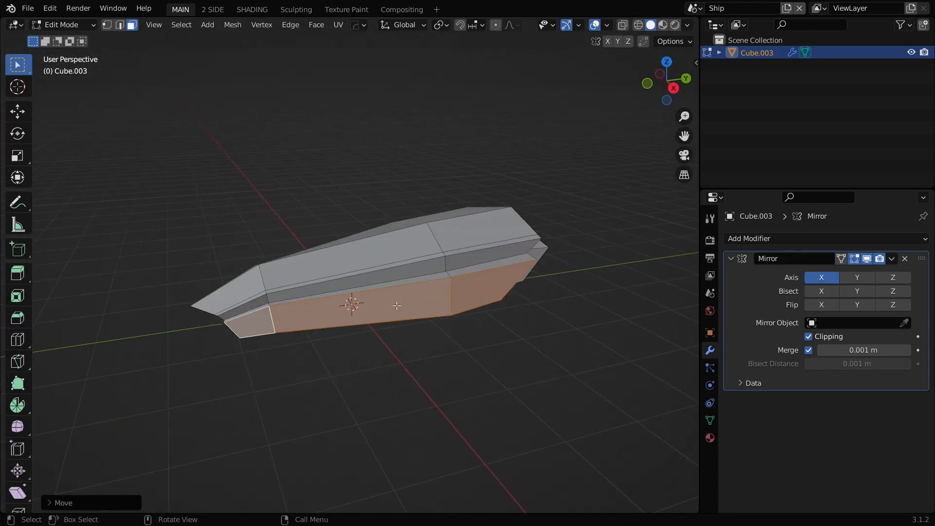
- Reshape the extruded side panel by moving its vertices, including along the Y axis, and scaling the selected ones
key("1")
key("g")
middle_click_drag(484, 293, 352, 334)
key("g")
key("y")
left_click(324, 338)
left_click(403, 253)
scroll(312, 287, "up", 4)
key("s")
left_click(297, 287)
scroll(297, 288, "down", 4)
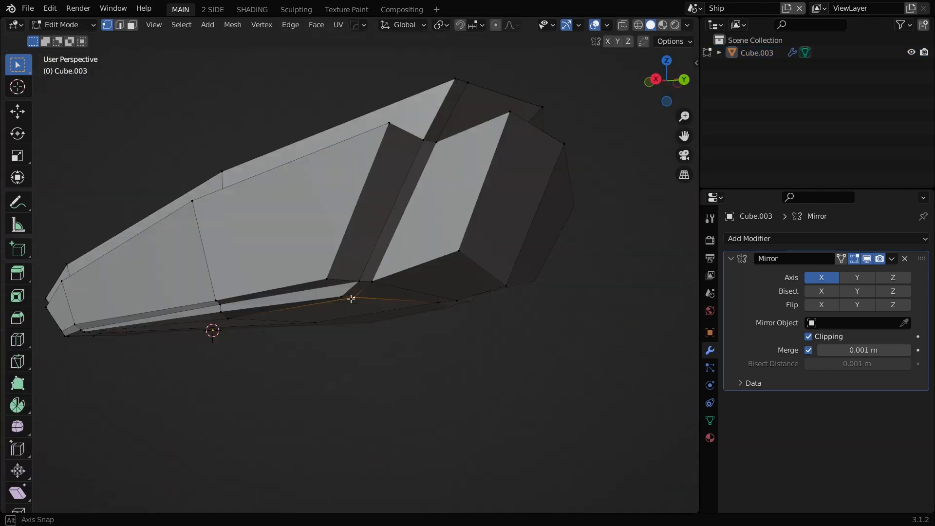
- Add two loop cuts across the middle section of the hull
middle_click_drag(445, 322, 432, 288)
key("Tab")
left_click(432, 288)
left_click(309, 326)
key("Tab")
key("KP_3")
key("ctrl+r")
left_click(250, 265)
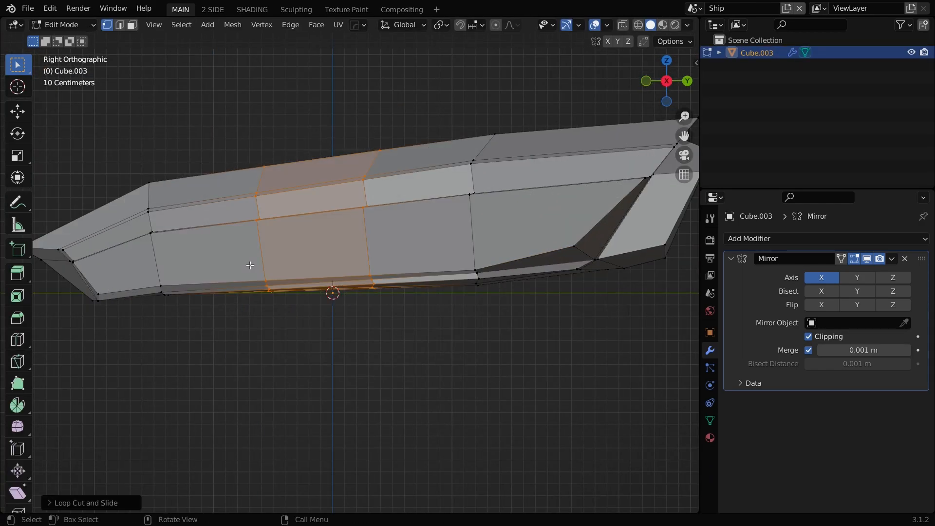
- Inset the side face enclosed by the two new loop cuts
left_click(360, 239)
key("3")
left_click(271, 249)
scroll(271, 249, "up", 3)
middle_click_drag(271, 249, 344, 240, "shift")
key("i")
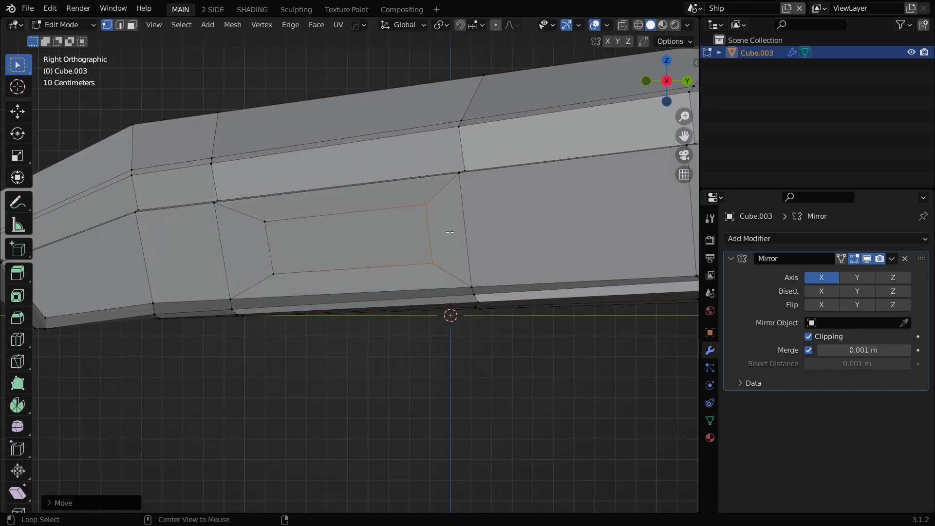
- Extrude the inset side face into the hull and rotate it to form an angled recess
key("3")
left_click(352, 240)
middle_click_drag(453, 230, 511, 376)
key("KP_7")
key("g")
left_click(555, 309)
key("e")
key("r")
key("r")
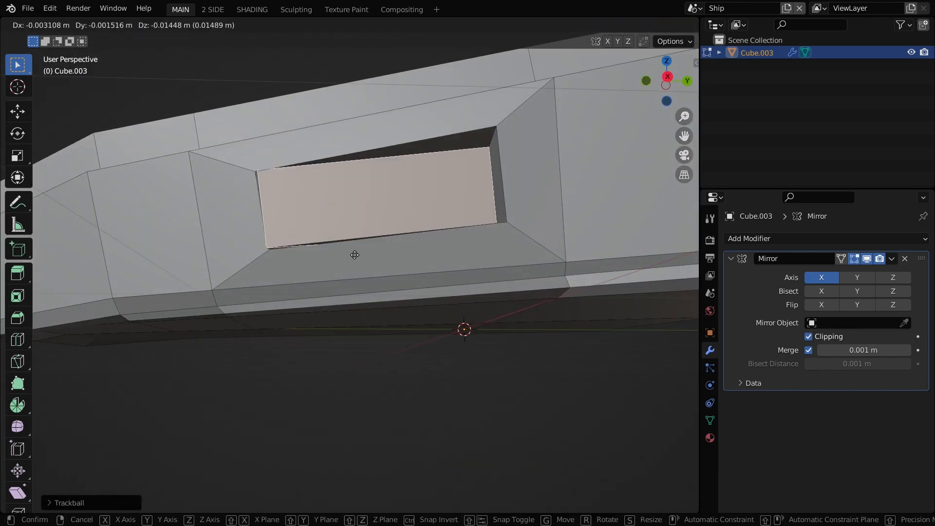
- Move individual vertices of the side recess to refine its shape
key("1")
middle_click_drag(356, 247, 348, 305)
key("g")
left_click(507, 190)
- Shade the ship hull smooth and add an Edge Split modifier to it
key("Tab")
scroll(447, 263, "down", 4)
middle_click_drag(446, 263, 419, 253)
right_click(419, 253)
left_click(414, 241)
left_click(826, 238)
left_click(691, 331)
- Adjust the position of a vertex on the hull's top surface near the nose
scroll(426, 311, "down", 4)
mouse_move(467, 302)
middle_mouse_down()
mouse_move(426, 316)
mouse_move(507, 331)
middle_mouse_up()
key("Tab")
scroll(439, 292, "up", 6)
left_click(494, 325)
middle_click_drag(495, 325, 474, 273)
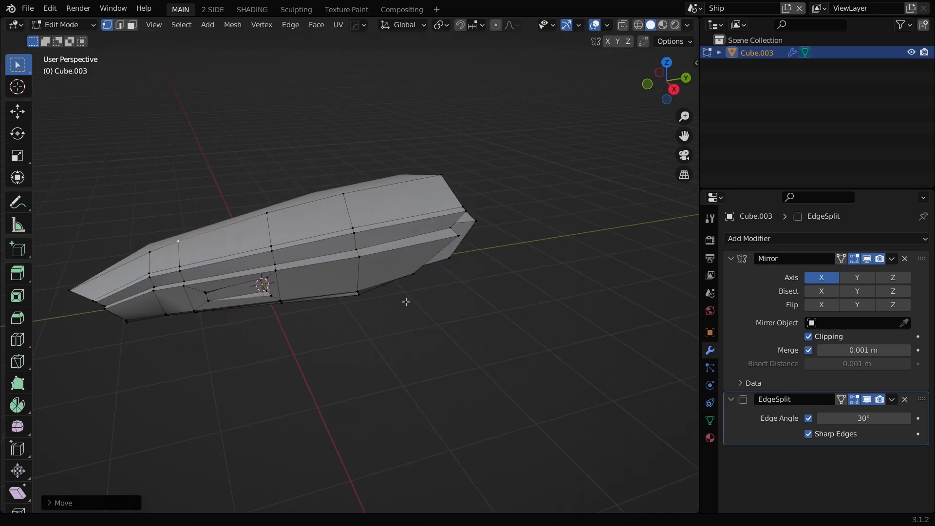
- Extrude the lower side face at the hull's rear backward and scale the extruded face
middle_click_drag(405, 298, 397, 248)
key("3")
left_click(397, 248)
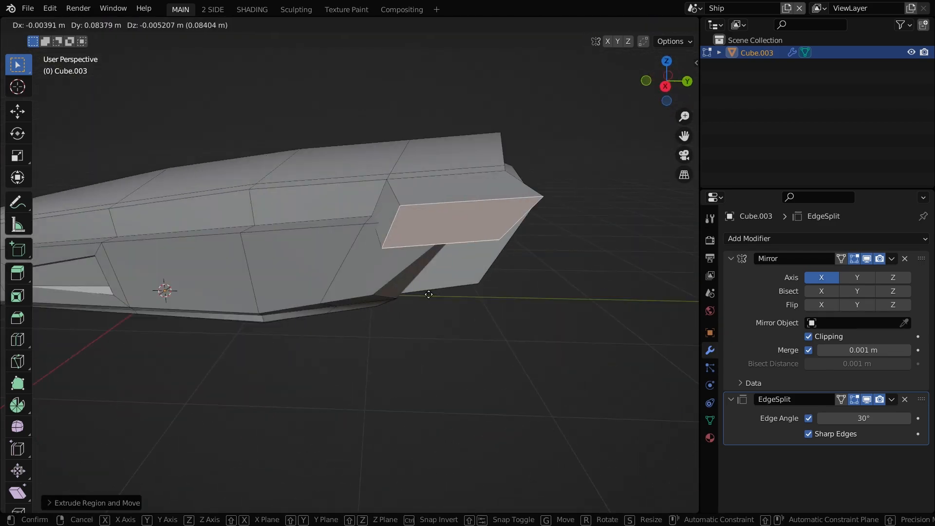
key("s")
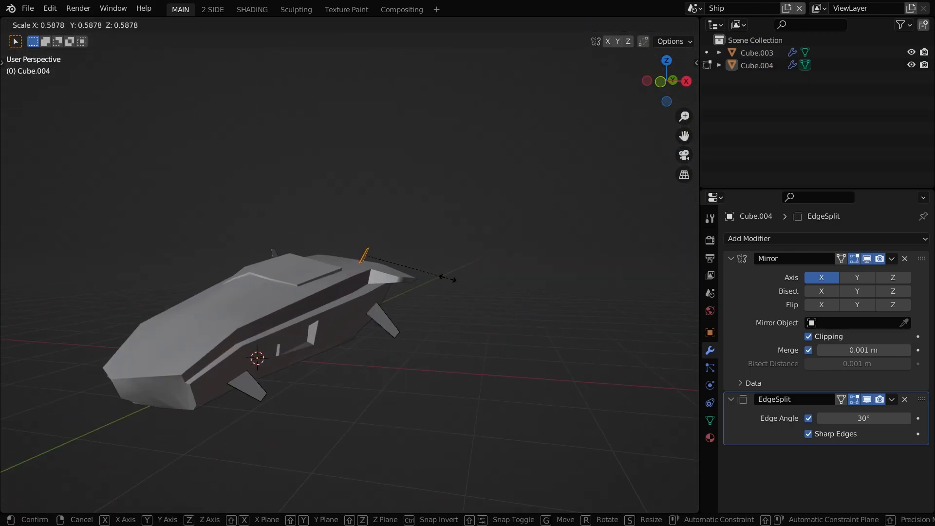
- Scale down the small fin on top of the hull's rear and add a cylinder to the hull mesh
left_click_drag(529, 380, 567, 412)
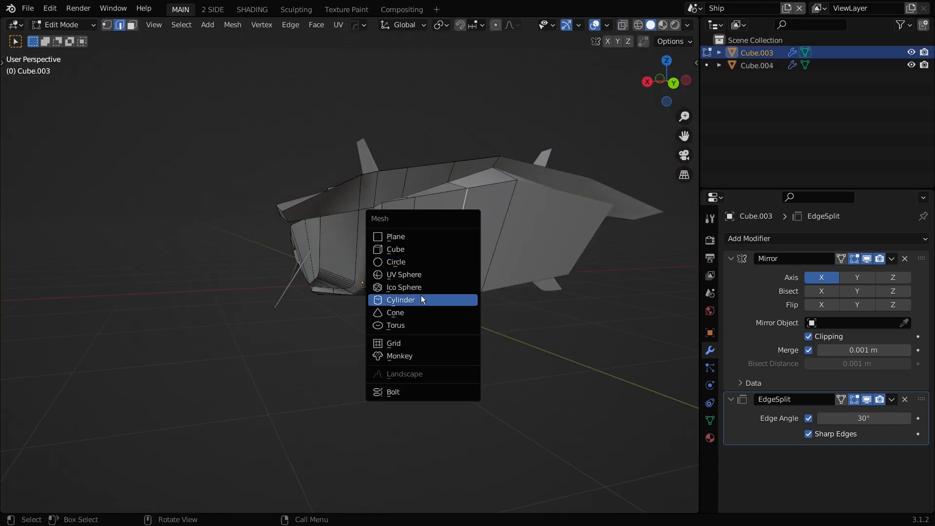
left_click(421, 298)
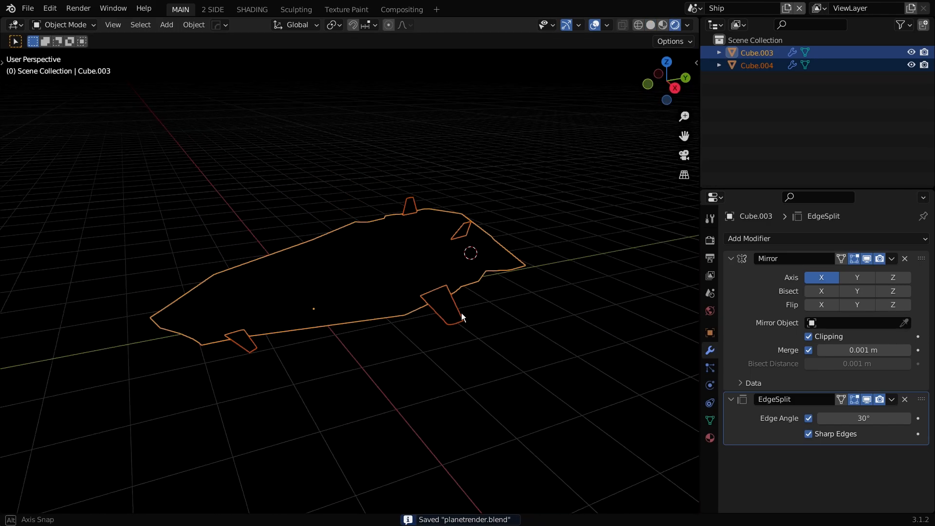
- Add a Sun light and move it above the ship's nose, to about X -0.52, Y -2.47, Z 4.2 m
key("shift+a")
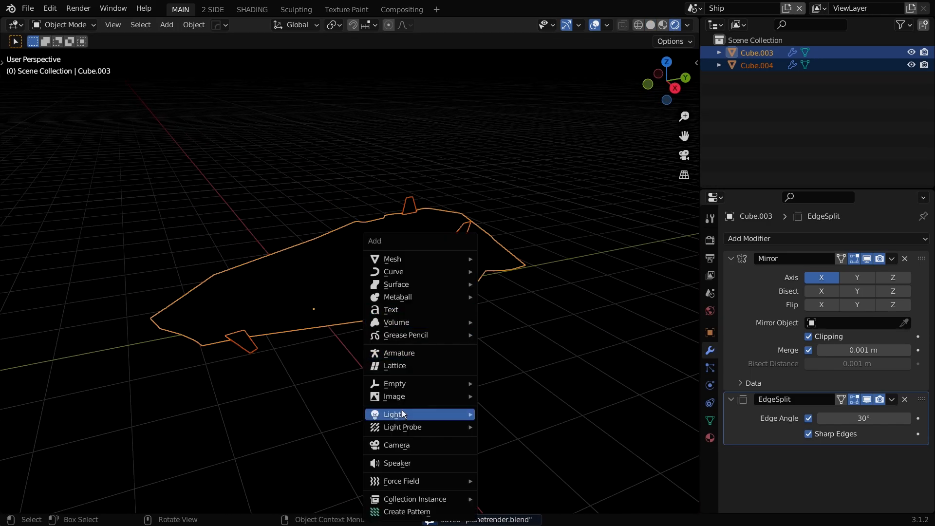
mouse_move(414, 414)
left_click(503, 428)
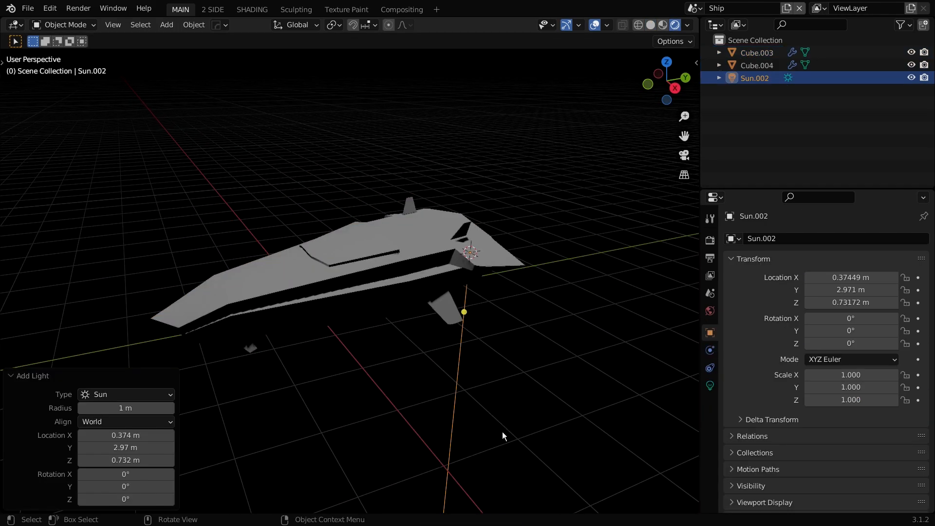
middle_click_drag(502, 431, 476, 393)
key("g")
key("Return")
- Rotate the sun light to about X -34.6°, Y -2.1°, Z 114° so it shines down on the ship
key("r")
key("r")
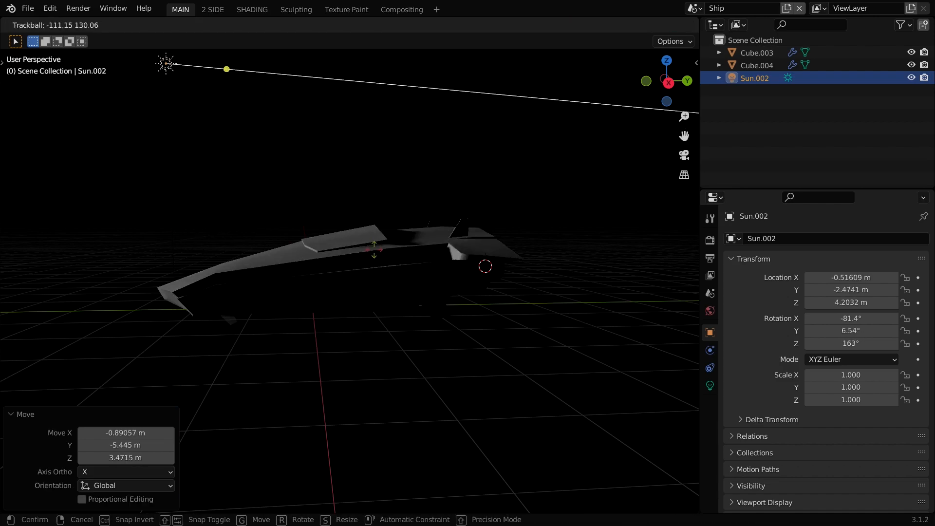
key("Return")
scroll(443, 347, "down", 2)
key("r")
left_click(638, 328)
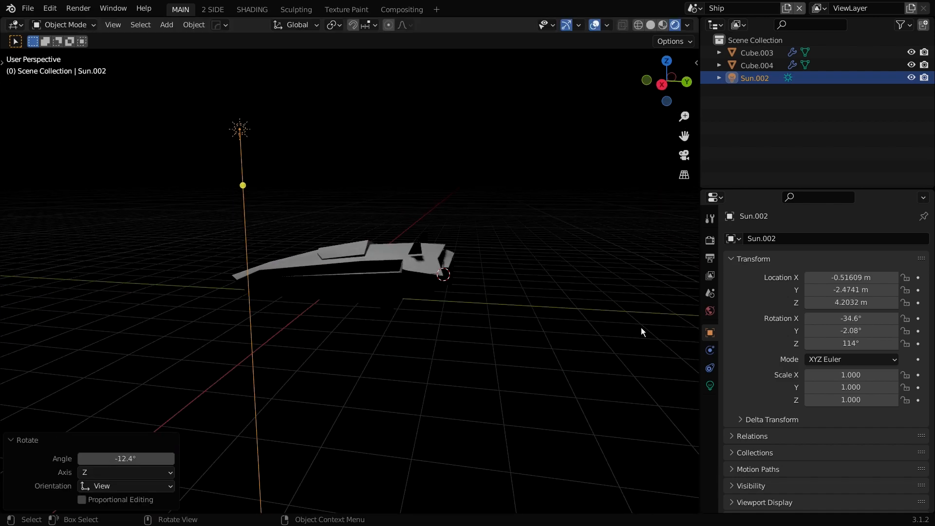
- Add a new world background to the Ship scene
left_click(710, 311)
left_click(828, 238)
scroll(320, 316, "up", 5)
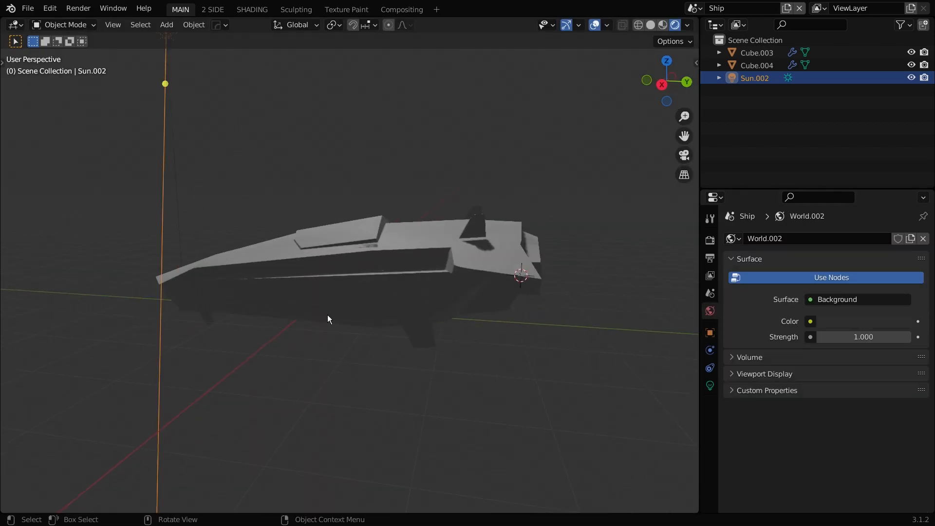
- Rotate the sun light freely with trackball rotation so its beam runs diagonally down across the ship
middle_click_drag(436, 322, 390, 355)
key("r")
key("r")
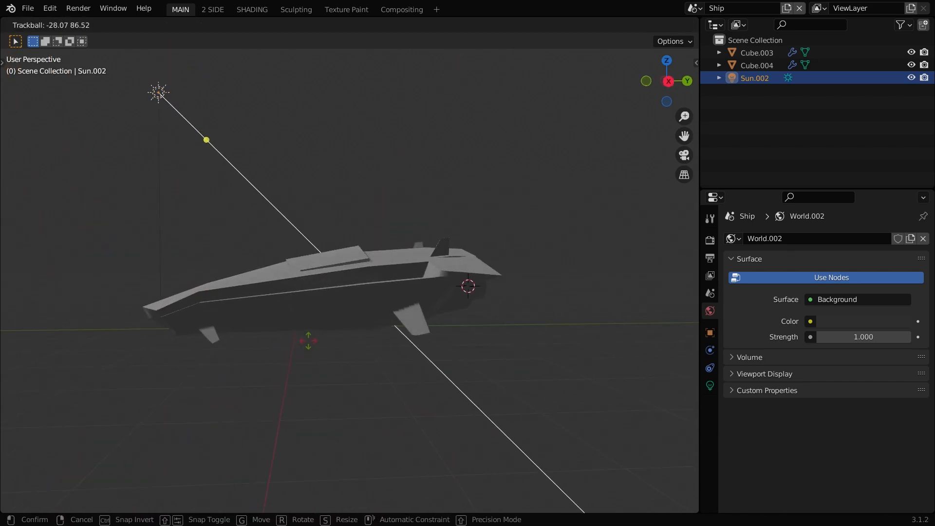
left_click(365, 337)
middle_click_drag(364, 337, 341, 361)
- Create a new material named White on the ship hull
left_click(709, 438)
middle_click_drag(526, 384, 429, 368)
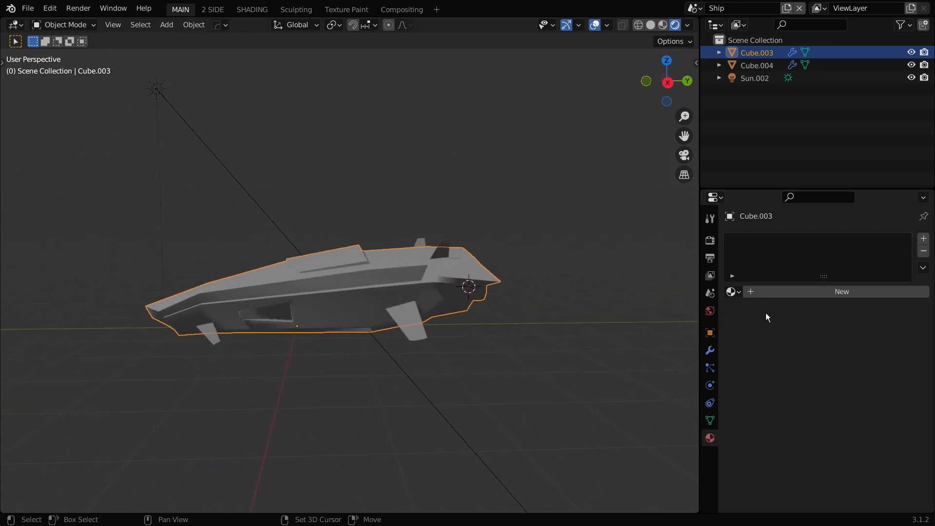
left_click(808, 292)
scroll(375, 318, "up", 3)
scroll(375, 317, "down", 1)
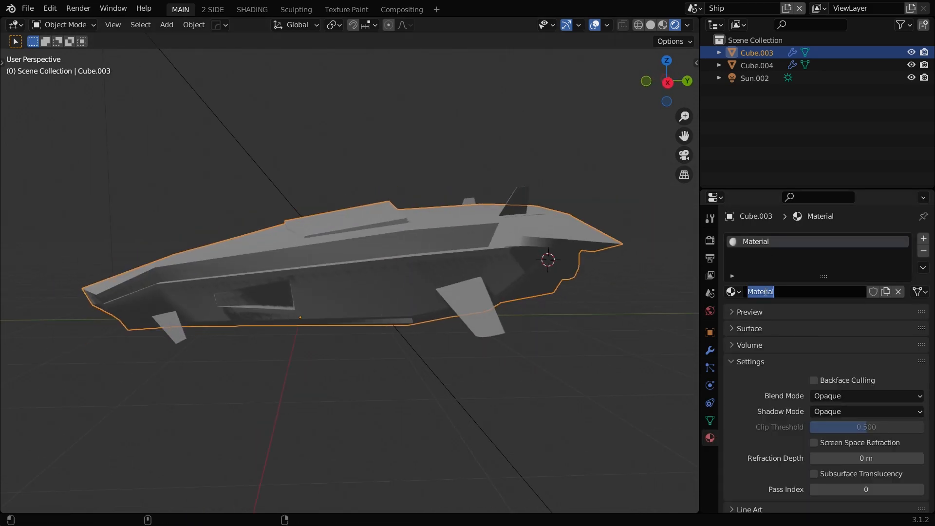
- Add a second material slot to the hull with a new material named Black
left_click(923, 238)
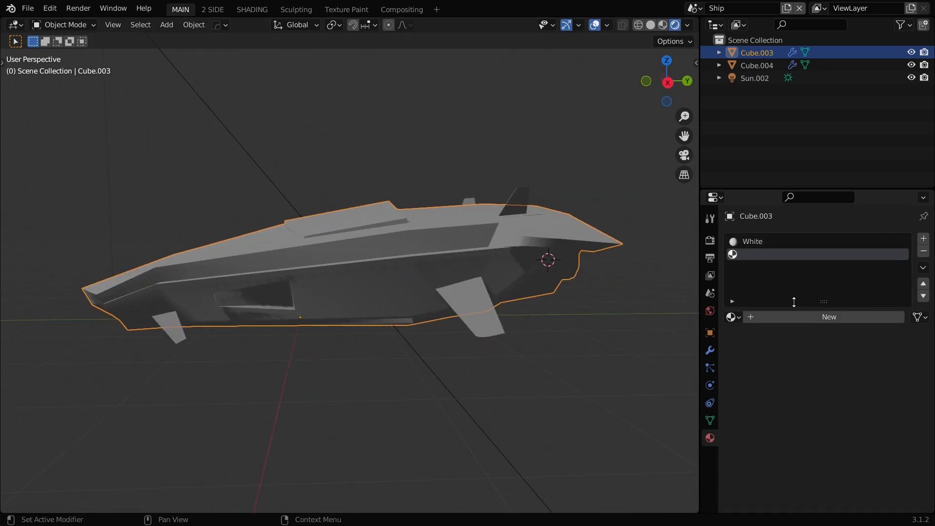
left_click(793, 318)
left_click(789, 317)
type("Black")
key("Return")
scroll(785, 396, "down", 3)
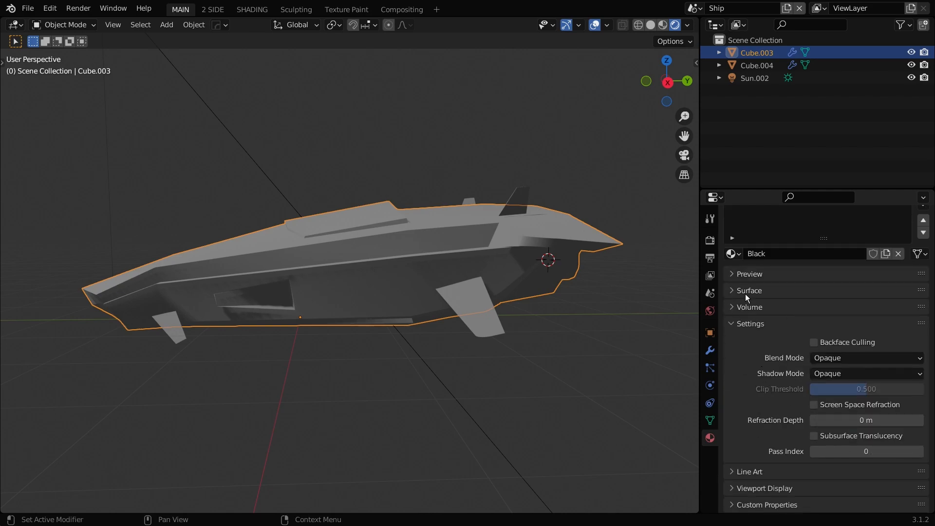
- Set the Black material's base color to black and its roughness to 0.762
left_click(753, 290)
scroll(816, 344, "up", 3)
left_click(862, 325)
left_click(904, 234)
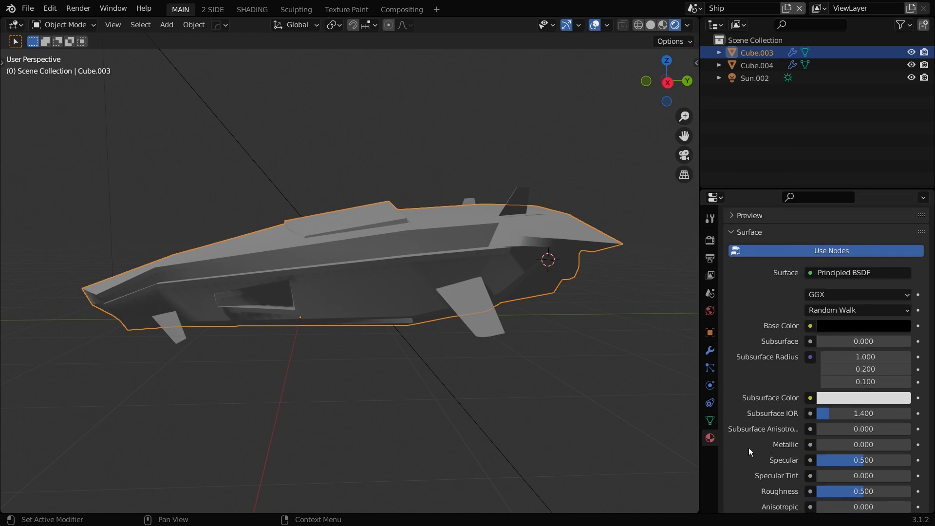
scroll(758, 448, "down", 4)
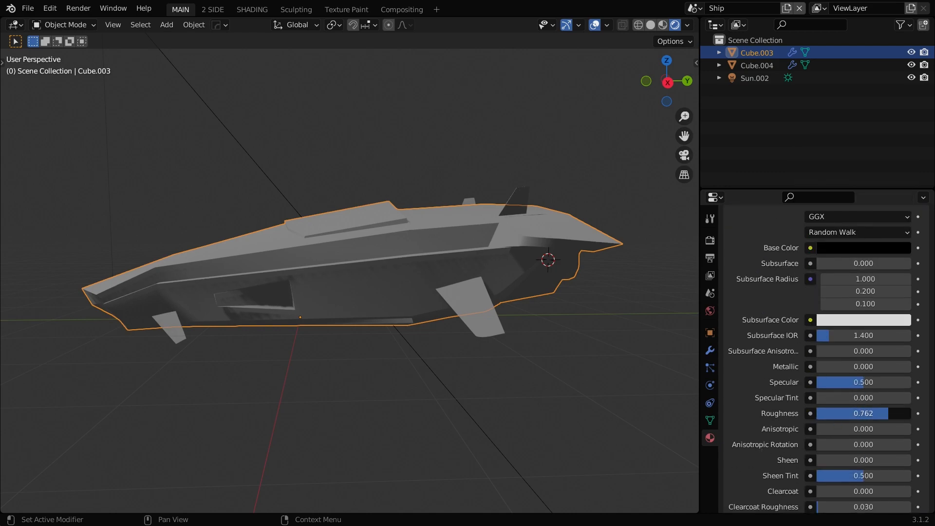
- Set the White material's roughness to 0.146 and lower its specular value slightly
scroll(797, 416, "up", 5)
left_click(767, 235)
scroll(741, 407, "down", 5)
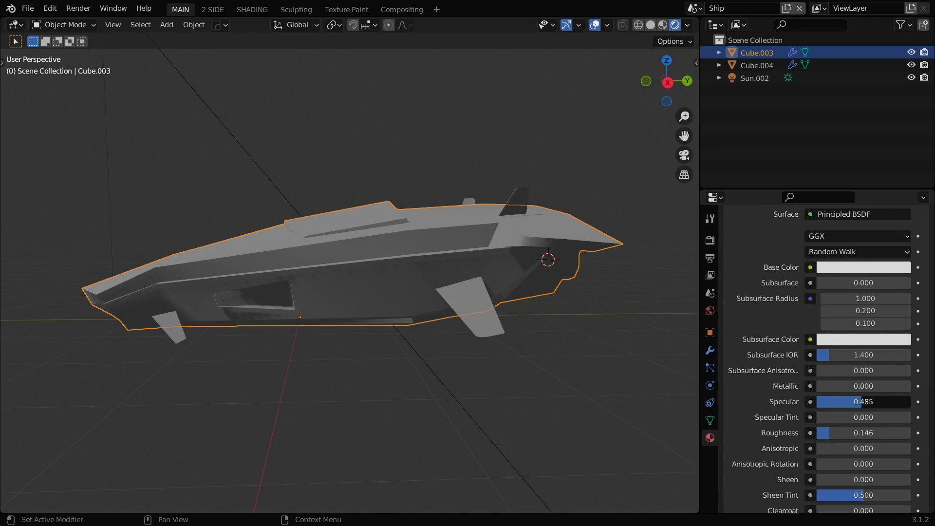
scroll(864, 402, "up", 5)
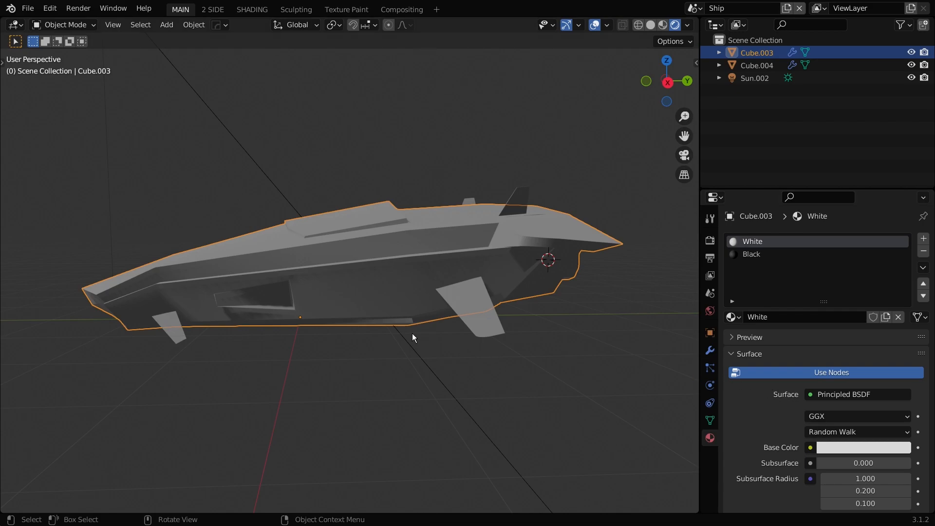
- Assign the Black material to all lower hull faces and the linked rear engine block, selecting them through the mesh in side view
key("Tab")
key("KP_3")
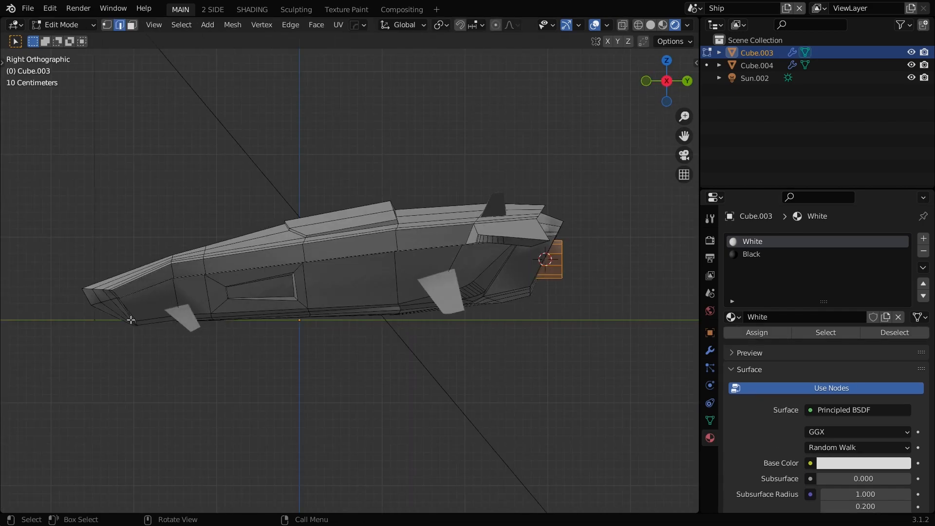
key("3")
left_click(129, 308, "alt")
left_click(240, 299, "shift")
scroll(240, 299, "down", 1)
key("z")
left_click(69, 293)
key("c")
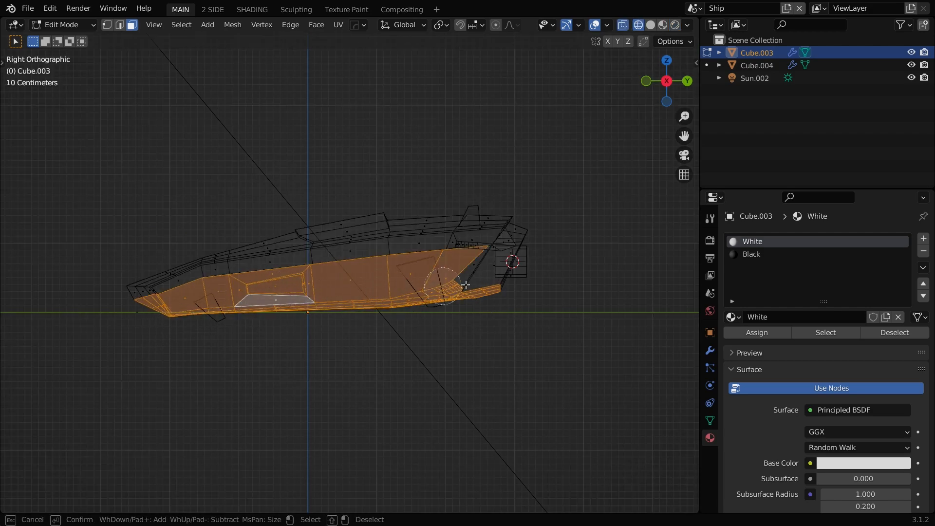
scroll(543, 283, "up", 2)
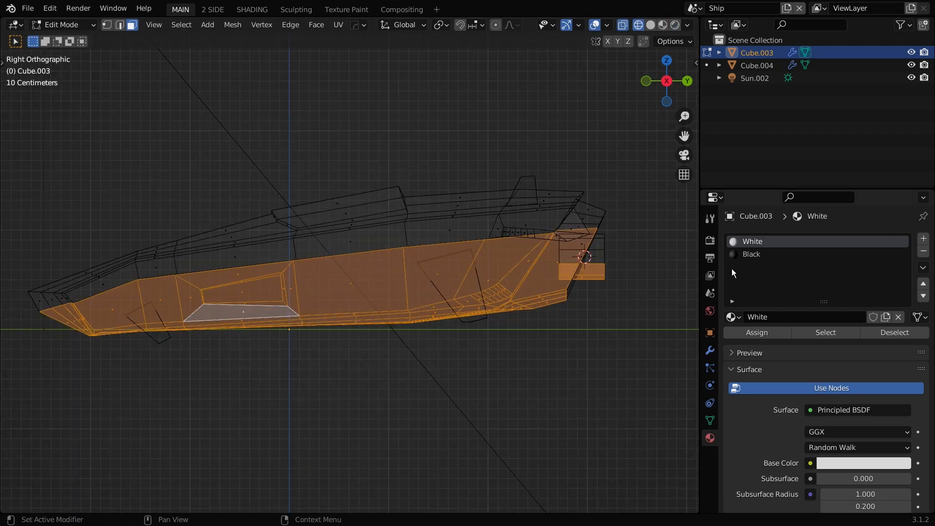
left_click(751, 254)
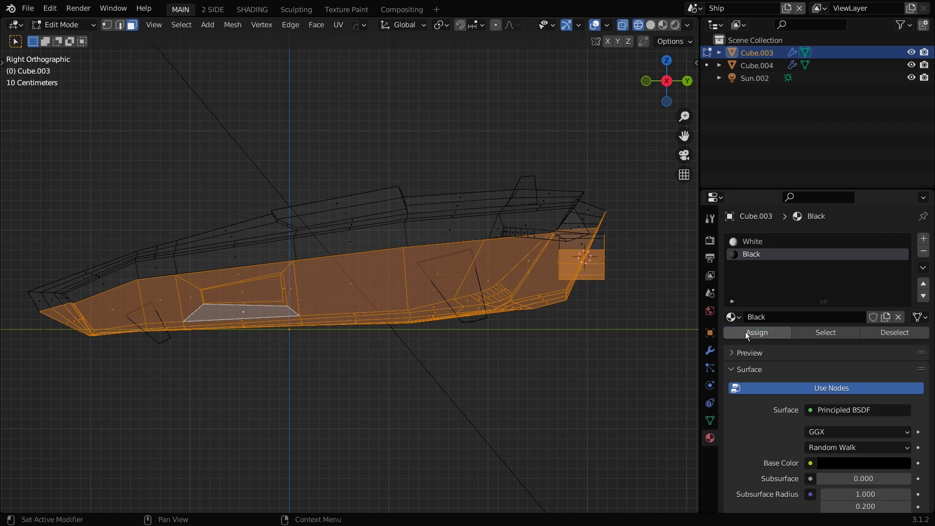
scroll(606, 272, "up", 3)
left_click(588, 276)
key("ctrl+l")
left_click(762, 335)
- Assign the Black material to a remaining light face on the ship's underside in rendered shading
middle_click_drag(441, 332, 514, 333)
key("z")
scroll(450, 245, "up", 2)
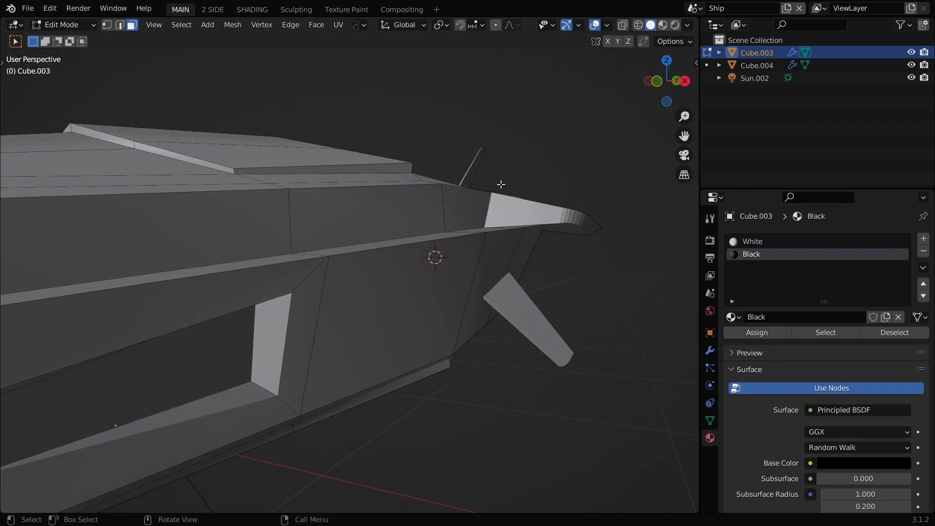
key("z")
scroll(506, 258, "down", 5)
mouse_move(365, 333)
middle_mouse_down()
mouse_move(291, 275)
mouse_move(367, 144)
middle_mouse_up()
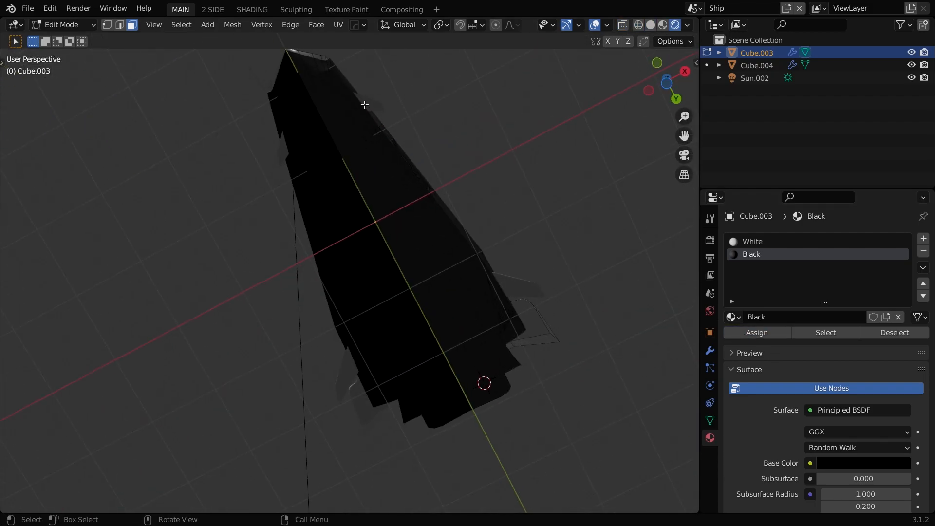
middle_click_drag(376, 109, 337, 290)
middle_click_drag(511, 266, 441, 161)
left_click(383, 95)
left_click(760, 254)
left_click(752, 335)
key("Tab")
- Inset the two top faces of the canopy individually to form separate window panes
middle_click_drag(441, 194, 381, 307)
key("Tab")
scroll(378, 284, "up", 4)
left_click(451, 297)
left_click(418, 261, "shift")
middle_click_drag(443, 284, 438, 298)
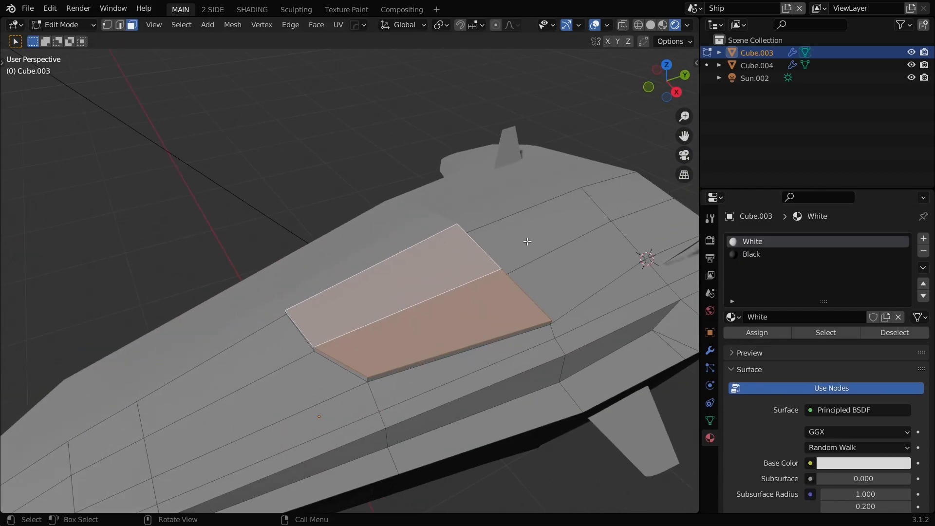
key("t")
left_click(17, 296)
left_click_drag(409, 319, 389, 356)
key("ctrl+z")
- Assign the Black material to the inset canopy window faces
left_click(753, 254)
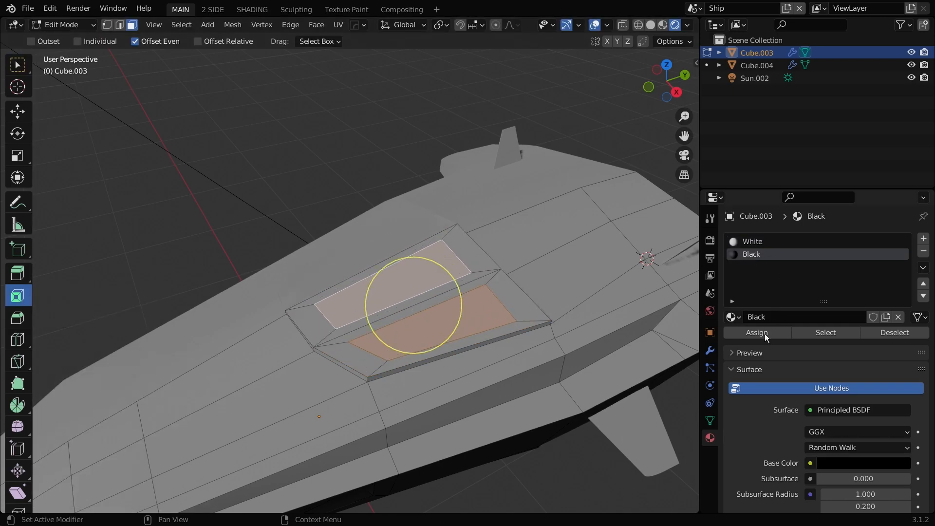
left_click(764, 332)
key("Tab")
- Join the separate fins object into the ship hull
scroll(422, 335, "down", 7)
scroll(443, 338, "up", 4)
middle_click_drag(422, 335, 497, 359)
scroll(498, 361, "down", 1)
left_click(497, 359)
left_click(388, 310, "shift")
key("ctrl+j")
- Assign the Black material to one side face of each lower fin and of the tail fin
key("Tab")
middle_click_drag(388, 310, 262, 122)
left_click(476, 107)
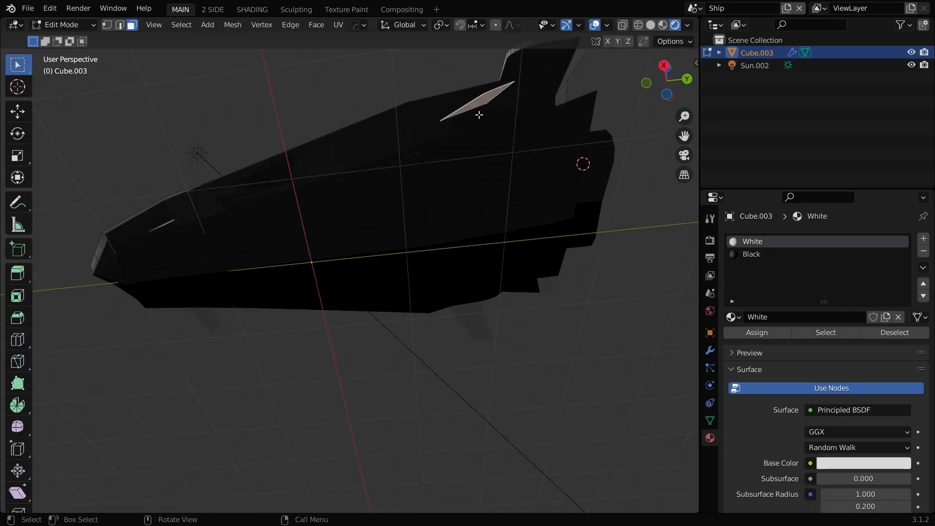
middle_click_drag(478, 118, 516, 100)
left_click(221, 129, "shift")
middle_click_drag(418, 275, 368, 373)
left_click(404, 220)
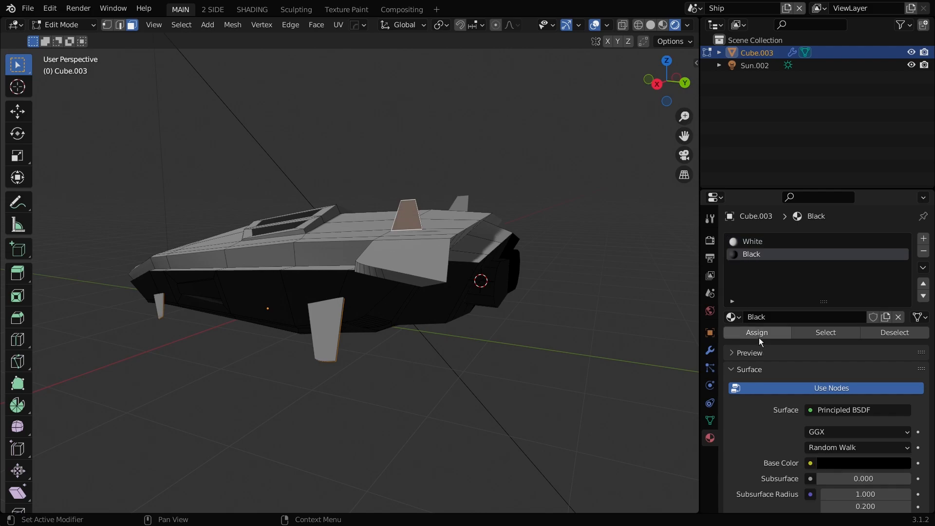
key("Tab")
- Examine the black and white painted ship from the side and the rear
key("a")
middle_click_drag(404, 220, 343, 391)
scroll(407, 313, "down", 3)
scroll(267, 320, "up", 4)
middle_click_drag(268, 320, 316, 336)
left_click(324, 376)
middle_click_drag(323, 376, 282, 381)
scroll(361, 417, "down", 6)
middle_click_drag(402, 326, 361, 324)
scroll(361, 325, "up", 7)
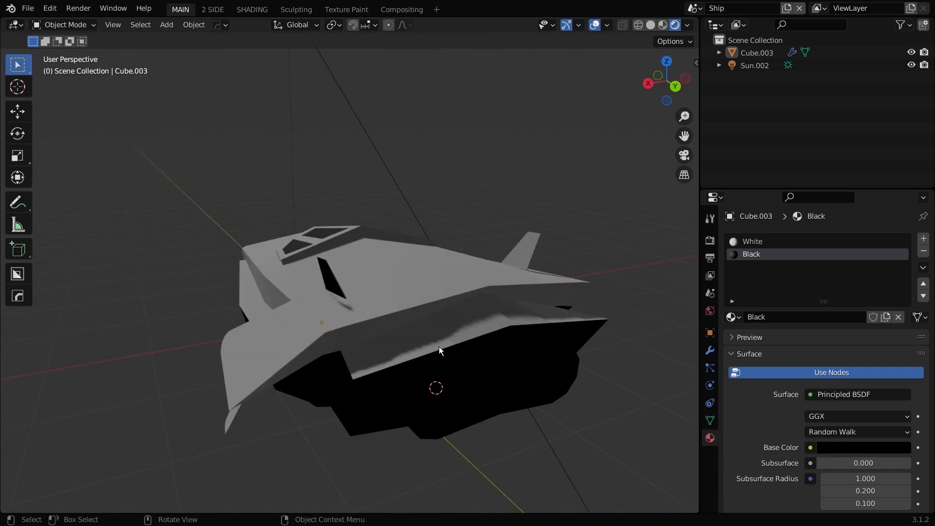
- Add a third material named Emission to the ship and change its surface shader to Emission
left_click(439, 347)
left_click(923, 239)
left_click(788, 320)
double_click(788, 319)
type("Emission")
key("Return")
left_click(842, 397)
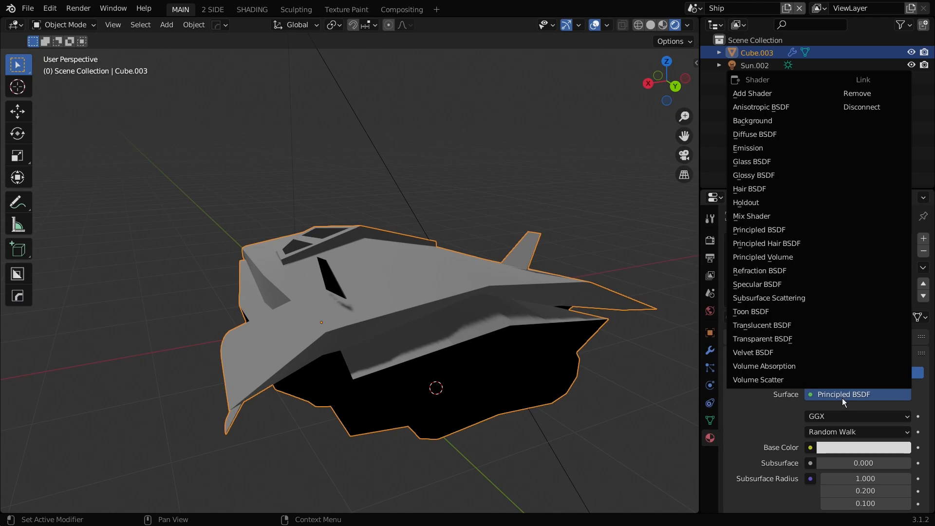
left_click(760, 148)
scroll(754, 272, "down", 2)
- Inset the rear engine face by 0.183 m and assign the Emission material to the inner face
middle_click_drag(558, 358, 538, 319)
key("Tab")
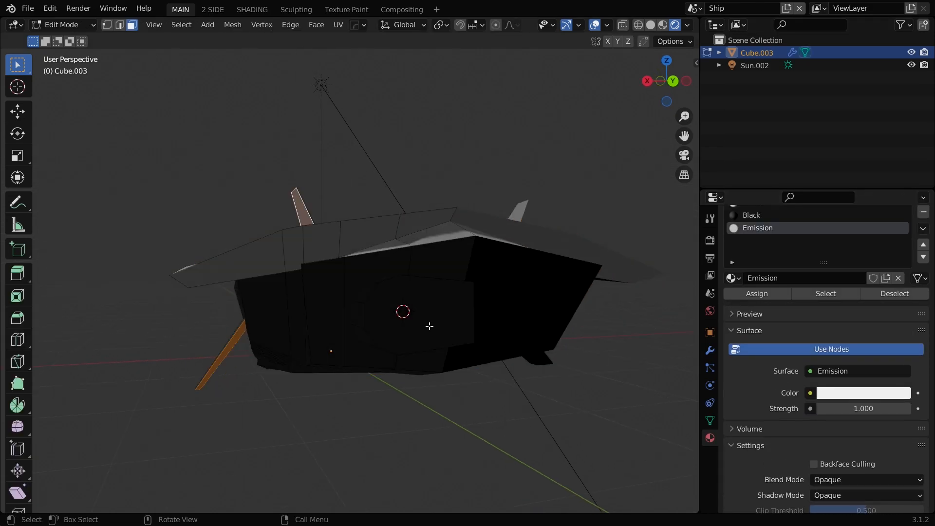
left_click(445, 327)
key("i")
left_click(588, 327)
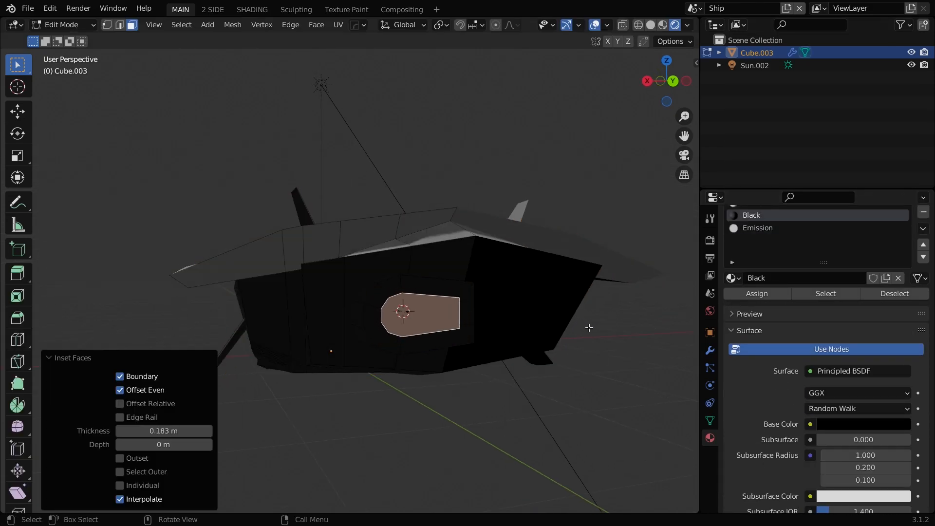
left_click(758, 228)
left_click(762, 294)
key("Tab")
- Set the emission color to light cyan with hue 0.503 and saturation 0.625
left_click(871, 379)
left_click_drag(843, 238, 850, 227)
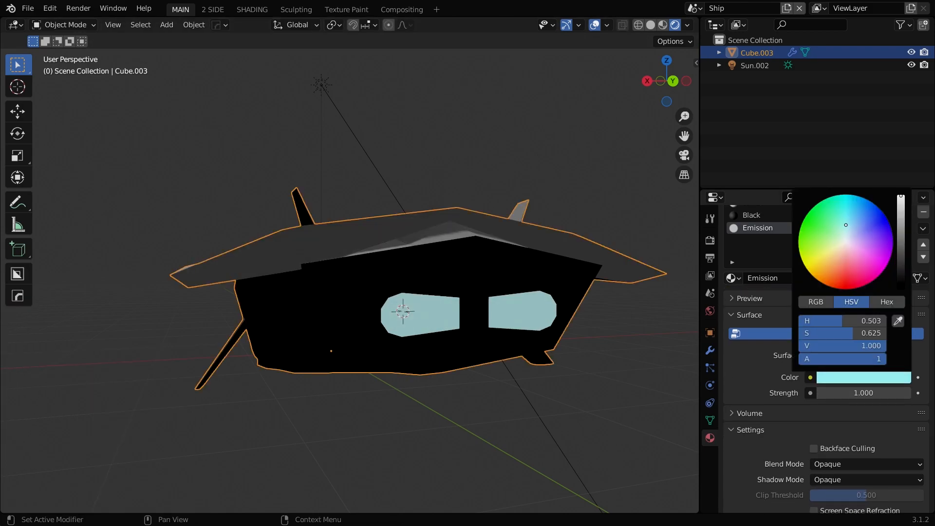
middle_click_drag(671, 321, 458, 444)
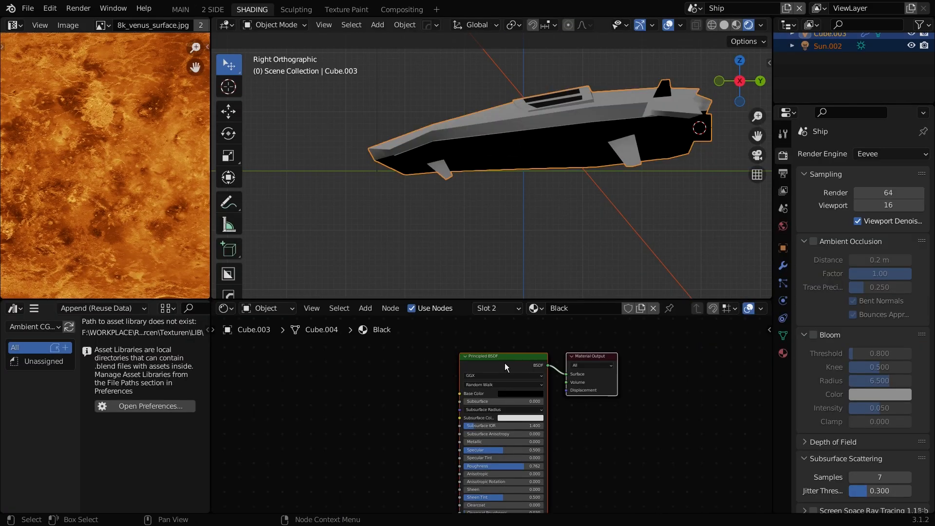
- Feed the Black material's base color from a mapped image texture using 1000px-NASA_Worm_logo.svg.png with Clip extension
left_click(504, 364)
scroll(422, 388, "up", 3)
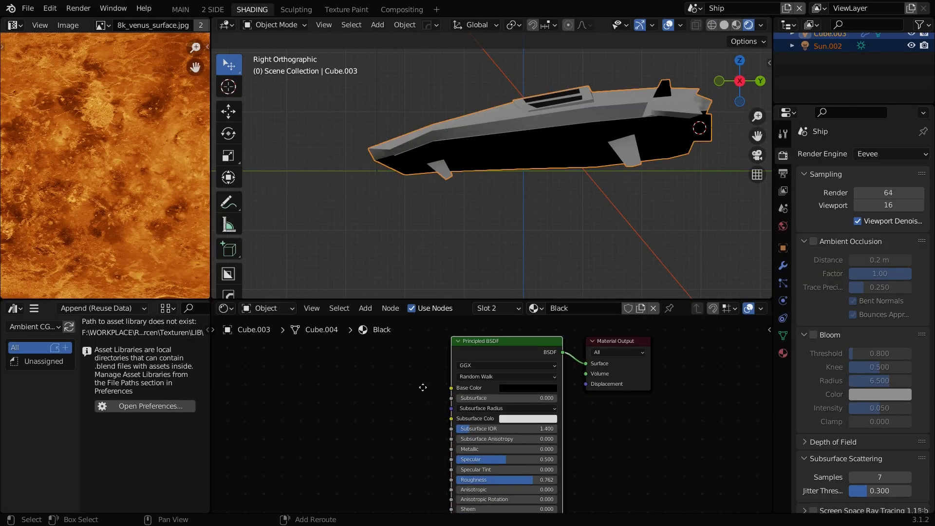
middle_click_drag(423, 388, 482, 414)
key("ctrl+t")
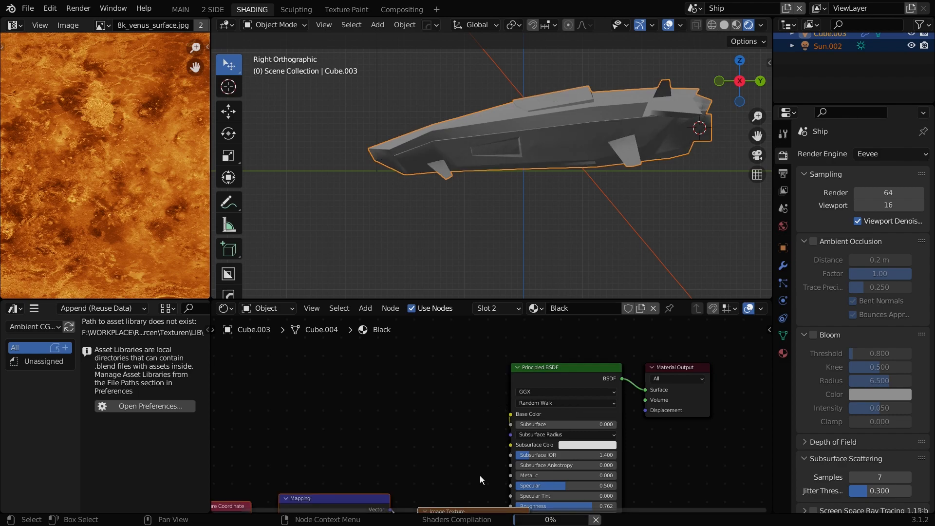
key("g")
left_click(402, 365)
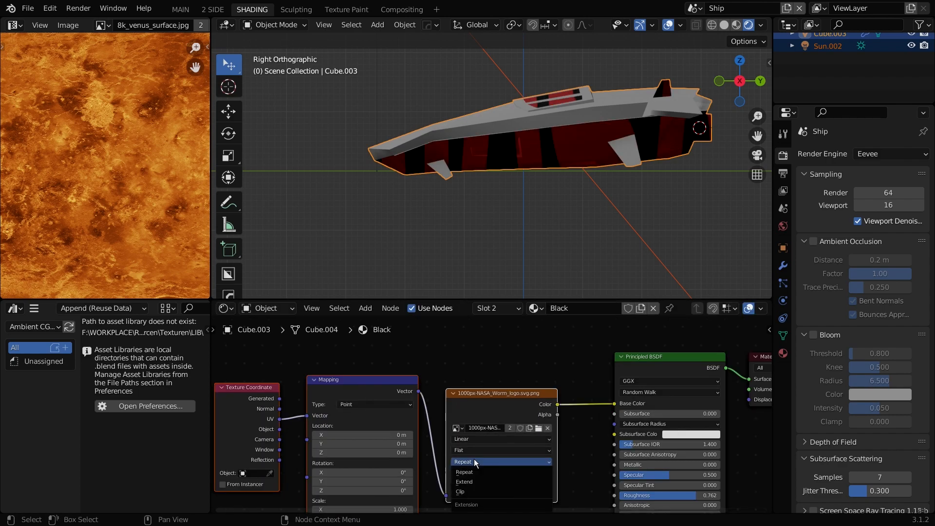
left_click(469, 489)
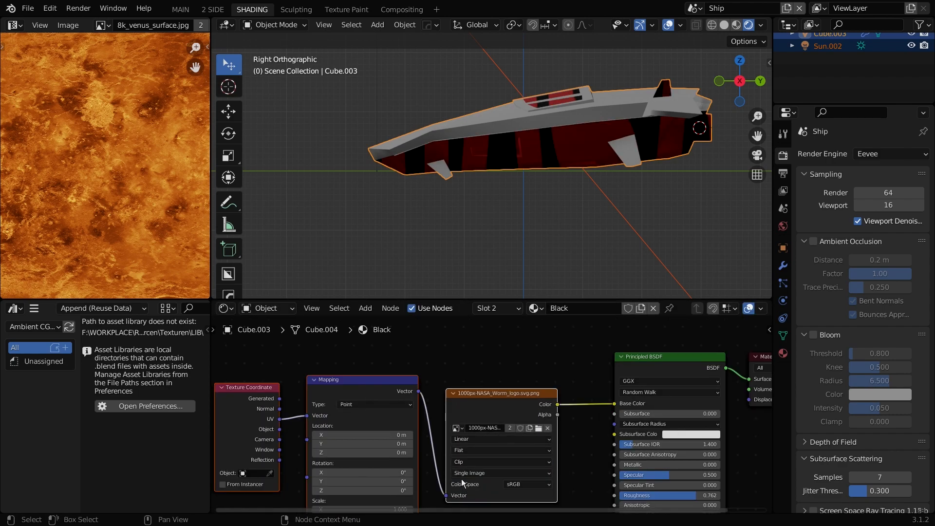
- Enter edit mode on the ship and display 1000px-NASA_Worm_logo.svg.png behind its UV layout
scroll(370, 233, "down", 6)
key("Tab")
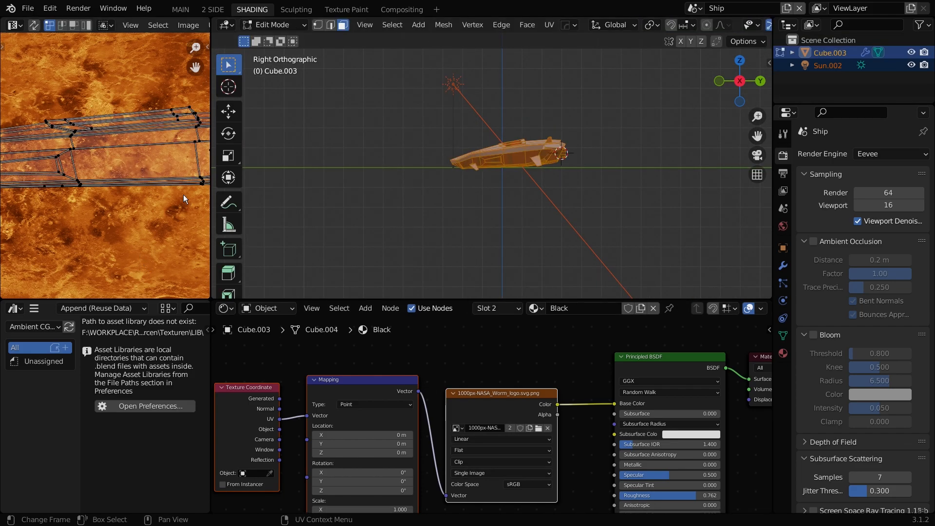
key("Home")
left_click(140, 25)
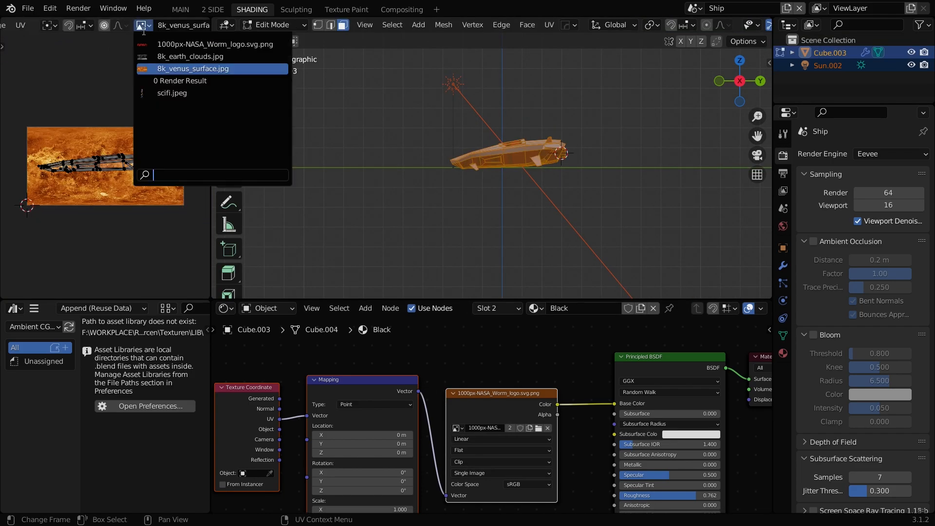
left_click(162, 44)
- Scale up the ship's whole UV layout over the logo image
key("a")
key("s")
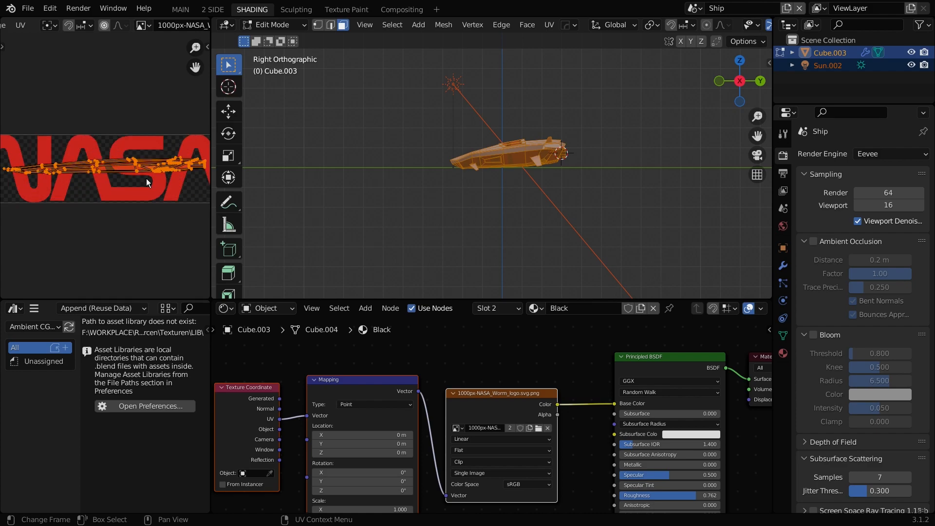
left_click(200, 176)
- Project the UVs of all ship faces from the right side view
scroll(493, 244, "up", 6)
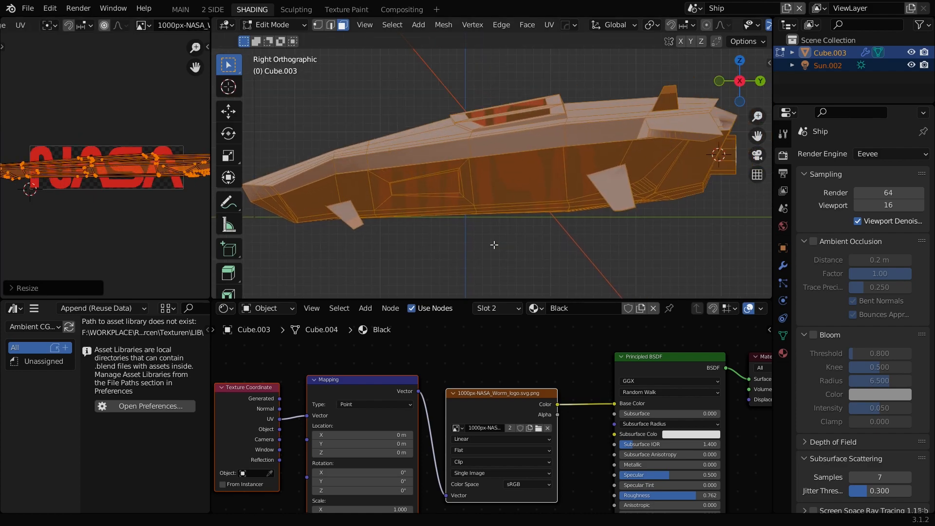
key("u")
left_click(494, 245)
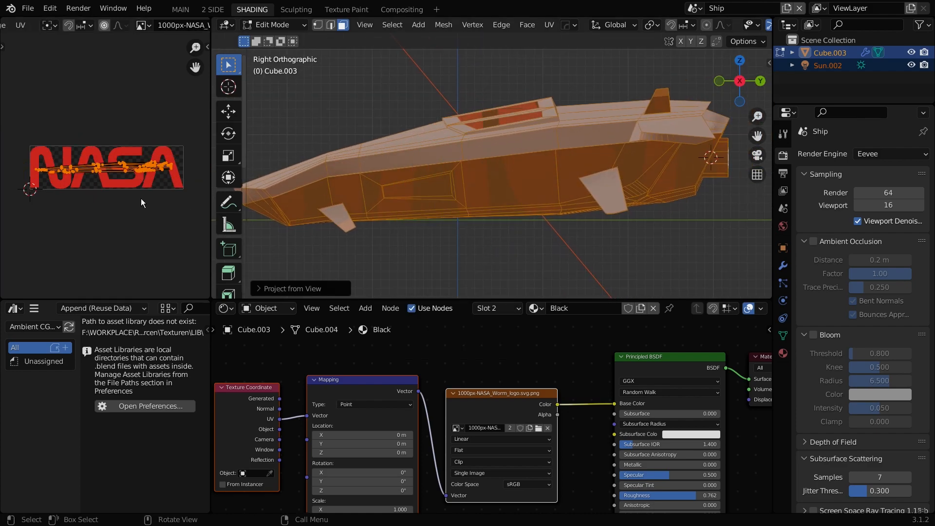
- Apply the ship's scale in object mode and reproject the UVs of all its faces from the right side view
key("Tab")
key("ctrl+a")
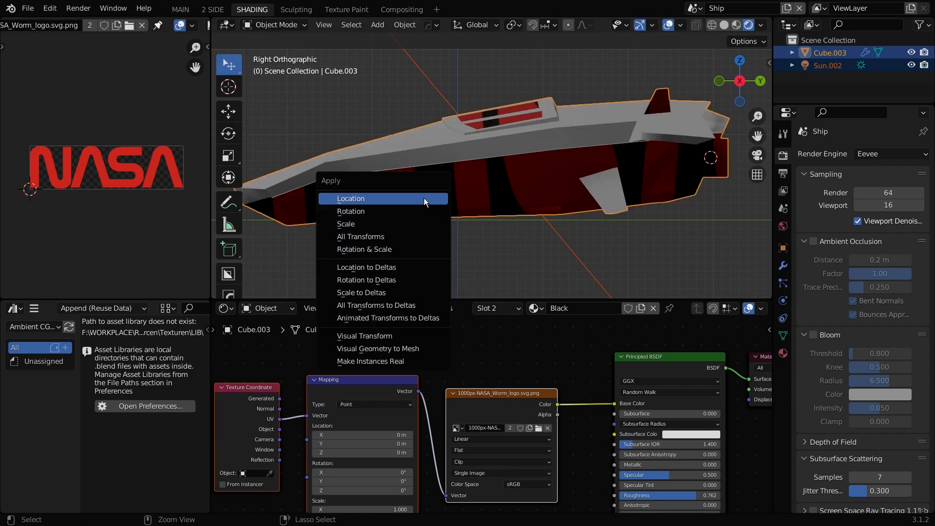
left_click(393, 223)
key("ctrl+a")
left_click(474, 221)
key("Tab")
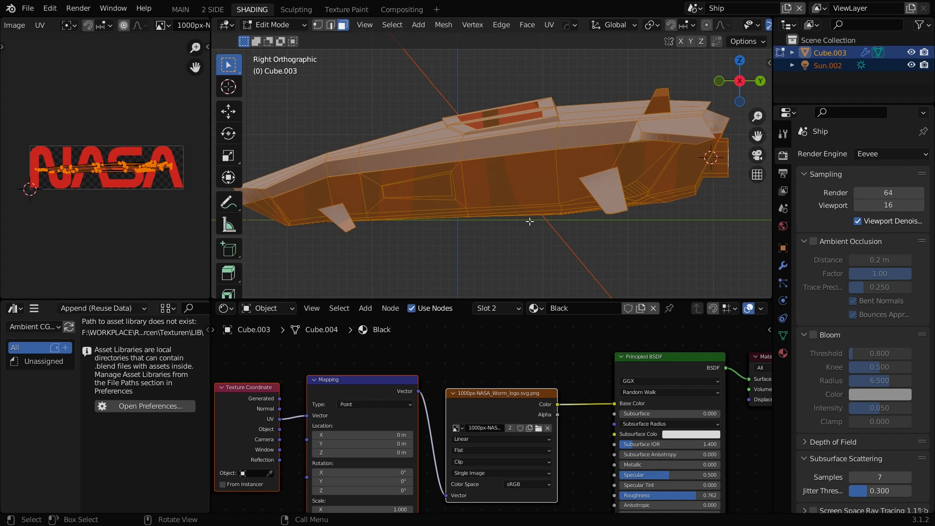
key("u")
left_click(579, 236)
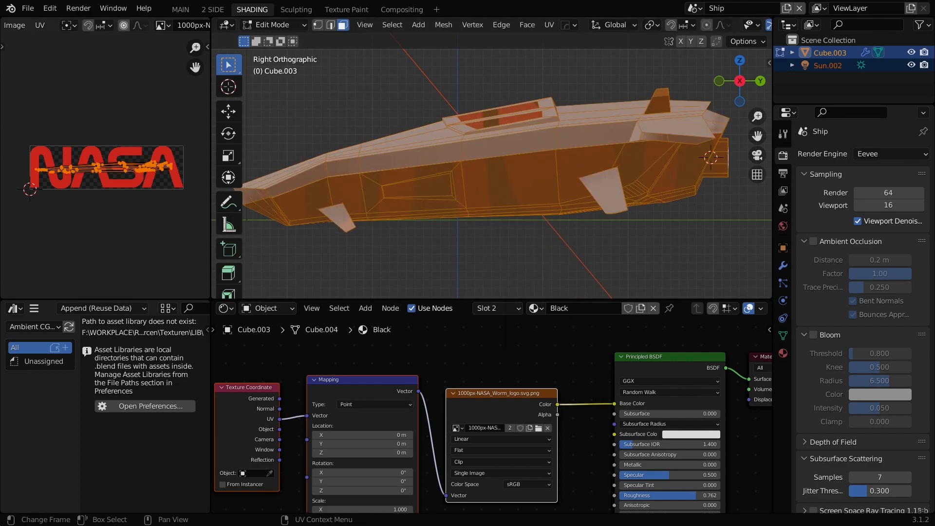
- Enlarge the ship's UV layout, stretch it along Y and move it so the NASA logo sits on the hull side
key("s")
left_click(119, 201)
key("s")
key("y")
left_click(128, 74)
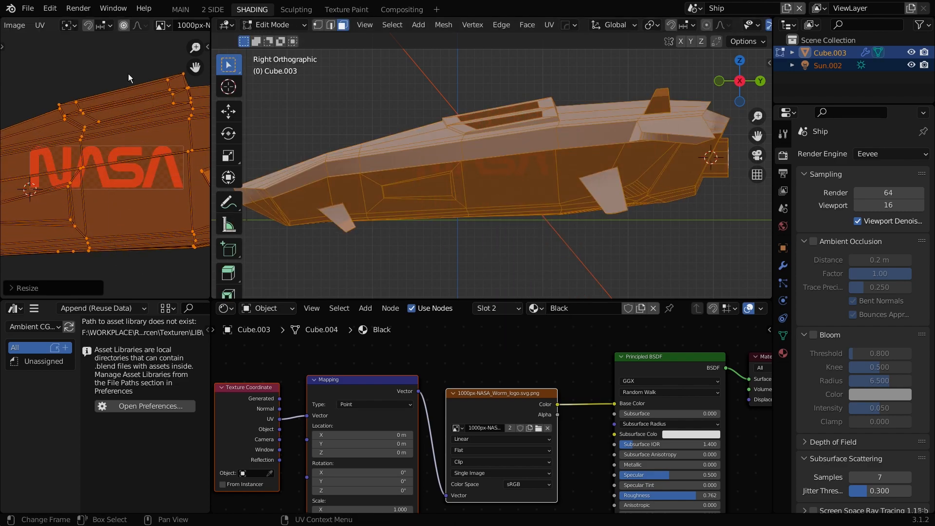
key("g")
left_click(165, 145)
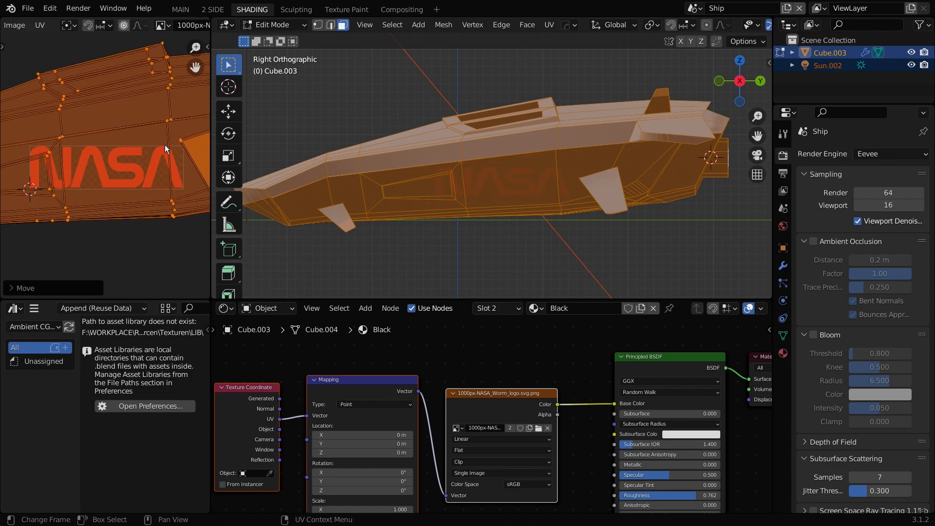
key("s")
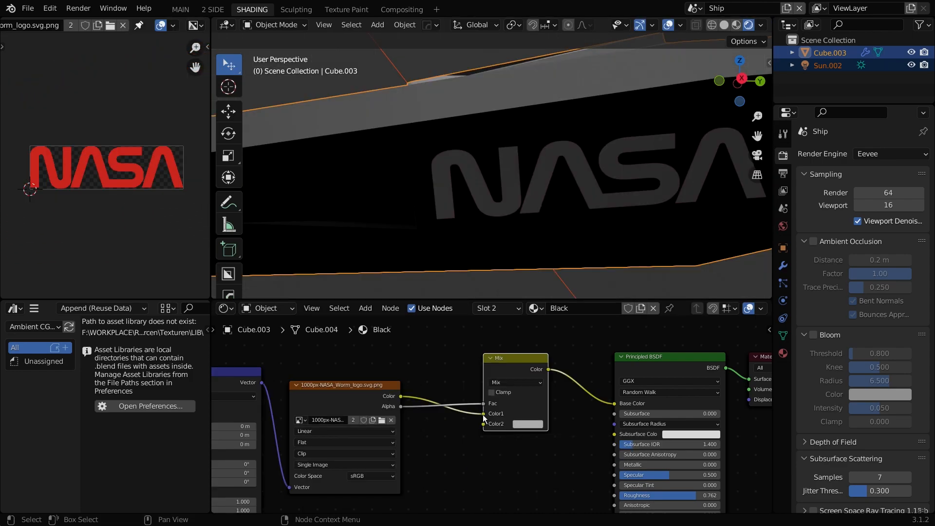
- Feed the logo image's color into the Mix node's Color2 and darken its Color1 to near black
left_click_drag(484, 424, 483, 424)
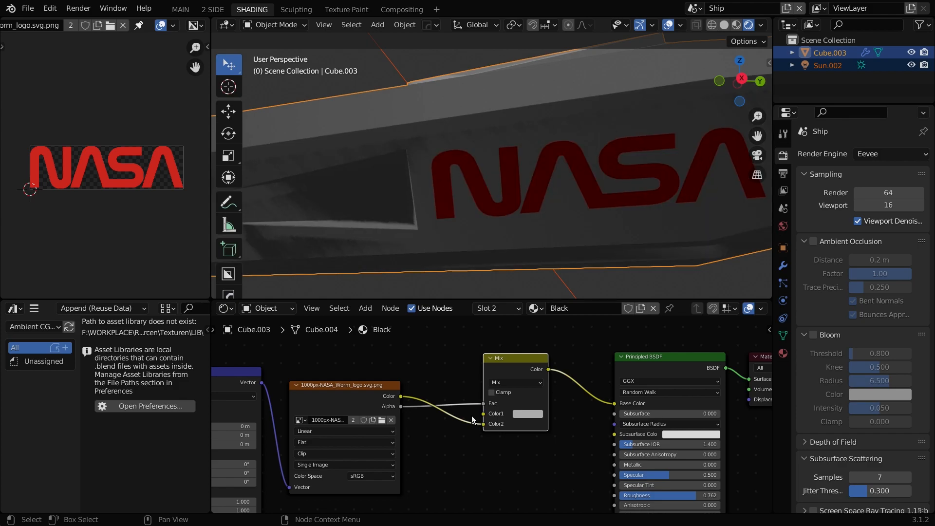
left_click(527, 413)
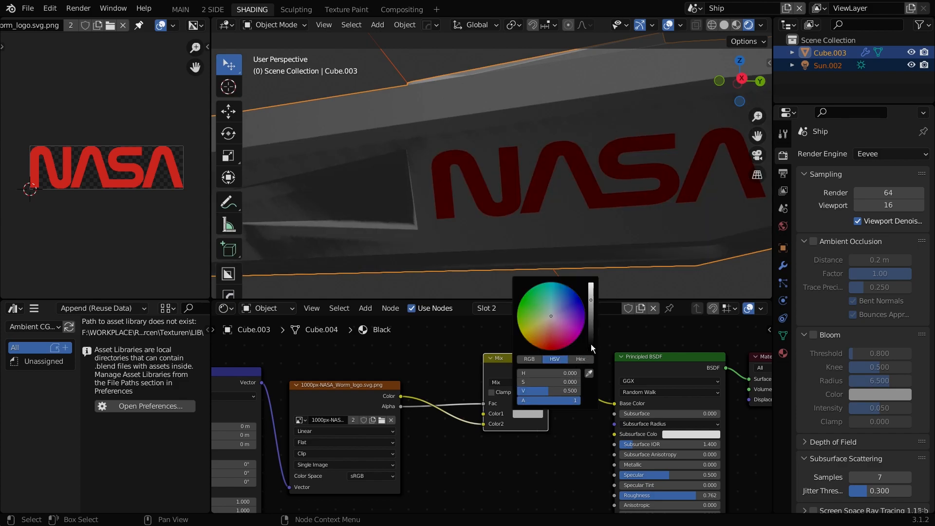
left_click_drag(591, 343, 591, 347)
scroll(528, 212, "down", 6)
middle_click_drag(528, 212, 601, 242)
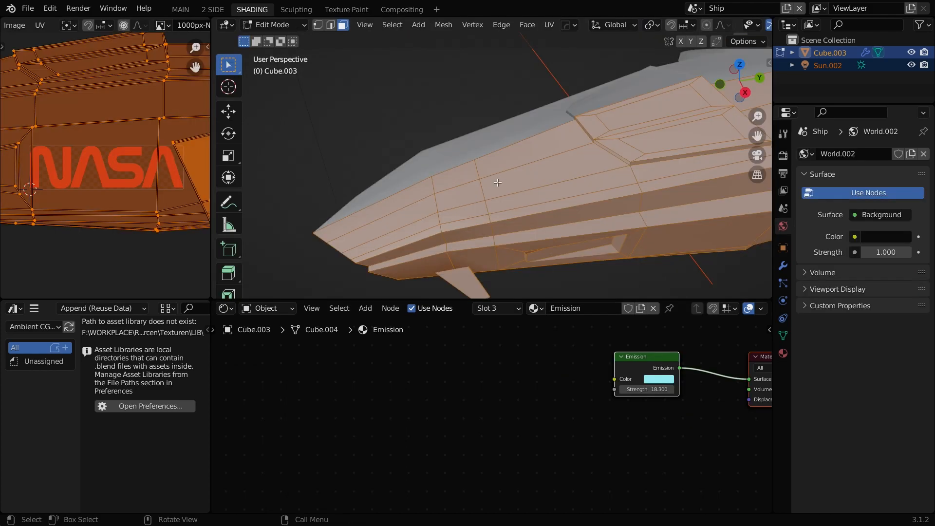
- Select a strip of faces along the upper front hull, inset them and extrude them
left_click(498, 183)
left_click(409, 200, "shift")
key("ctrl+z")
left_click(414, 211, "shift")
left_click(546, 171, "ctrl")
key("i")
left_click(583, 214)
middle_click_drag(583, 216, 591, 233)
key("e")
left_click(591, 229)
- Rotate the extruded strip's faces in the right side view
key("KP_1")
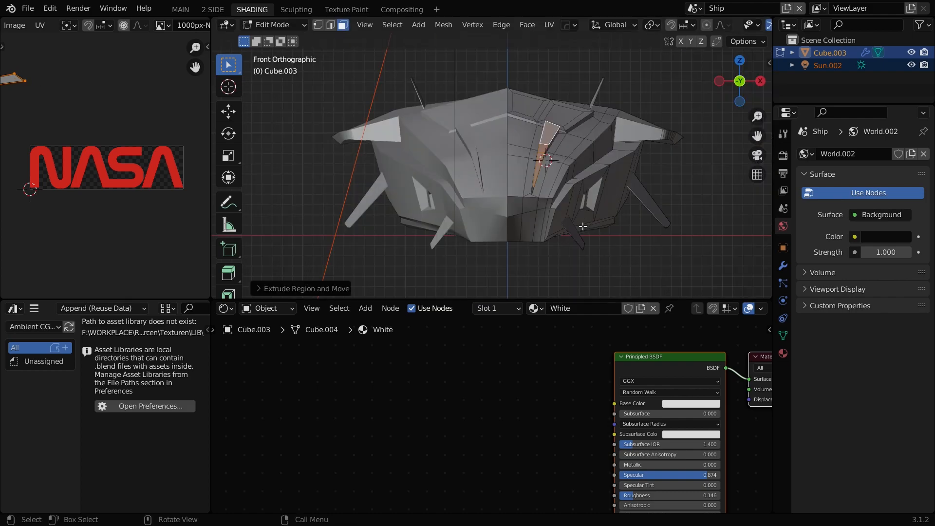
key("KP_3")
key("r")
left_click(617, 236)
left_click(632, 237)
- Scale the strip's selected edges down along X and rotate them about the Z axis
middle_click_drag(633, 237, 626, 178)
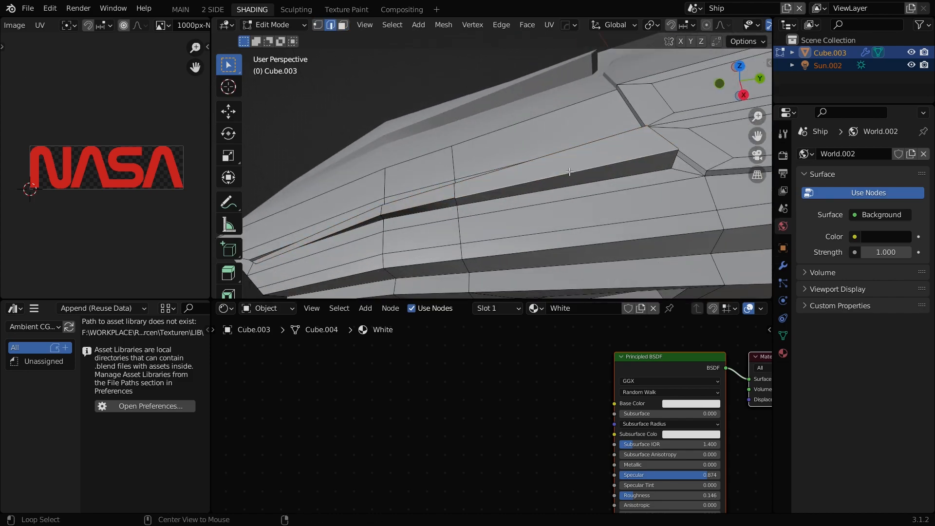
middle_click_drag(542, 172, 605, 261)
key("s")
key("x")
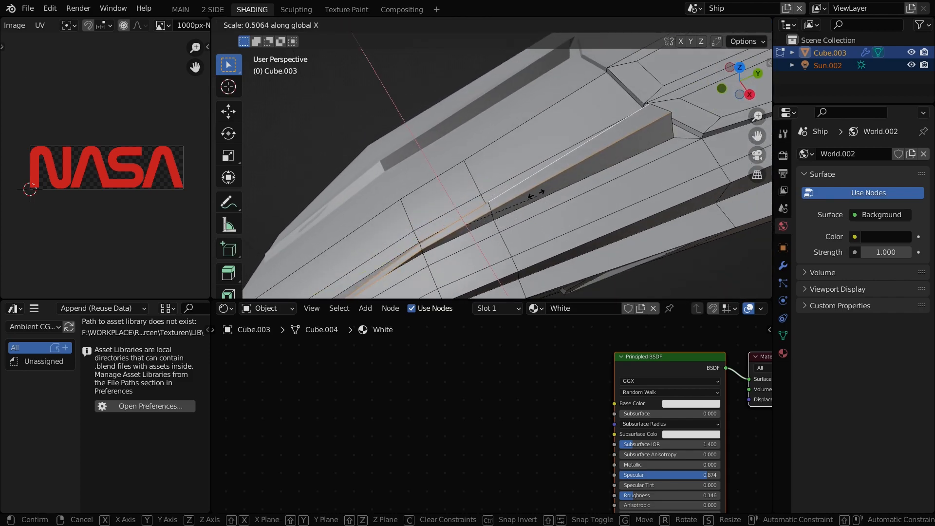
left_click(581, 223)
scroll(579, 223, "down", 4)
middle_click_drag(565, 220, 595, 162)
key("r")
key("z")
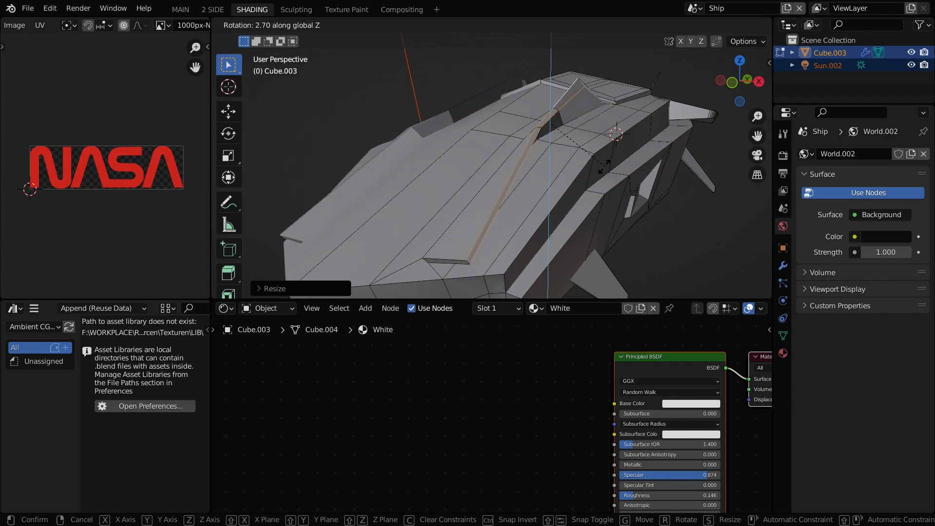
left_click(583, 139)
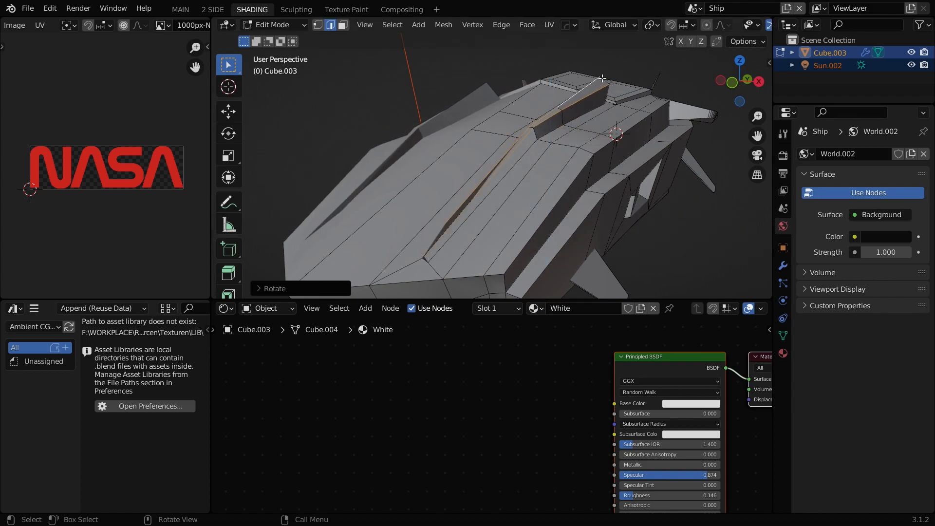
- Select the edge at the strip's rear end, move it along Z, scale it and lower it further
left_click(603, 80)
key("g")
key("z")
left_click(619, 114)
middle_click_drag(619, 114, 682, 147)
key("s")
left_click(672, 135)
key("g")
key("z")
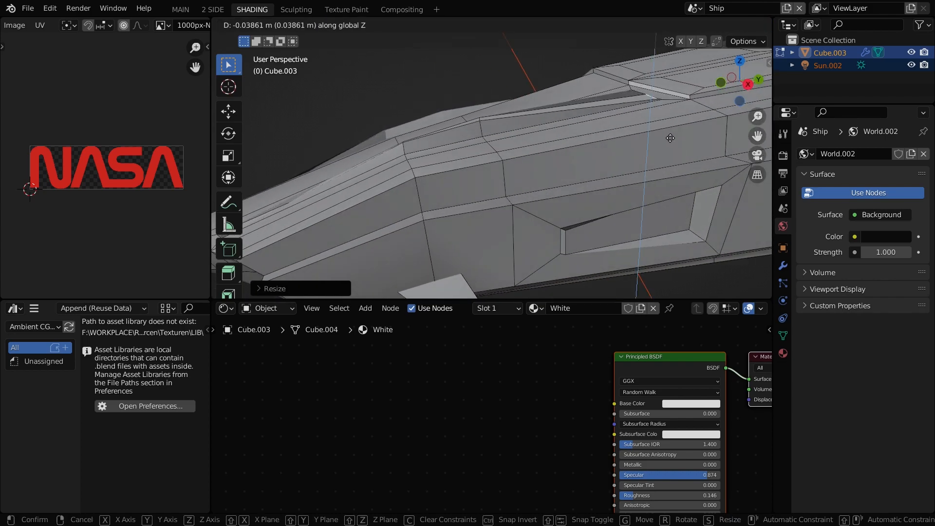
left_click(670, 137)
- Check the whole ship in rendered shading from several angles and save the file
key("Tab")
scroll(536, 204, "down", 6)
left_click(449, 247)
middle_click_drag(551, 191, 652, 187)
left_click(748, 25)
middle_click_drag(584, 185, 559, 214)
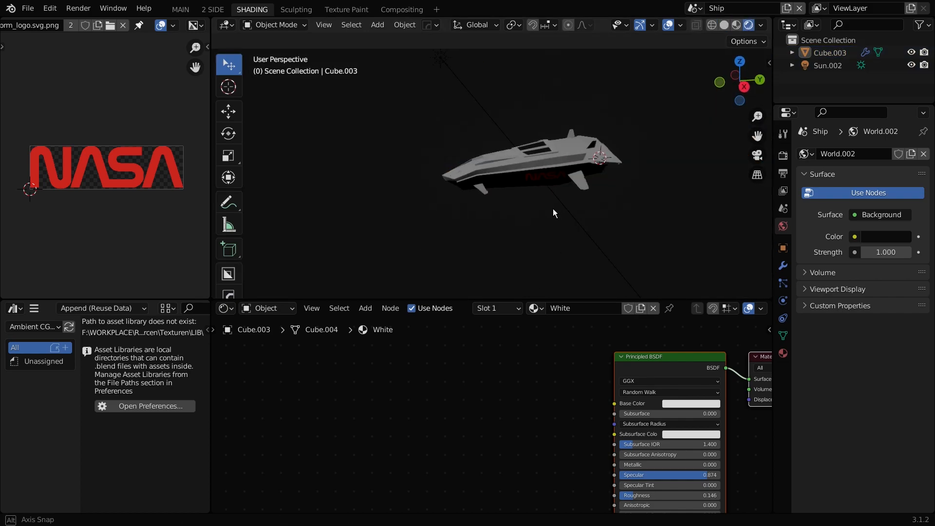
scroll(529, 184, "up", 7)
key("Tab")
key("Tab")
scroll(530, 184, "down", 6)
middle_click_drag(529, 184, 541, 163)
key("ctrl+s")
- Select the linked geometry in the ship's mesh, scale it and save the file
key("Tab")
key("ctrl+l")
key("s")
left_click(733, 183)
key("Tab")
left_click(681, 185)
key("ctrl+s")
- Move the spaceship in front of the large planet near the small moon and tilt it with a trackball rotation
left_click(493, 198)
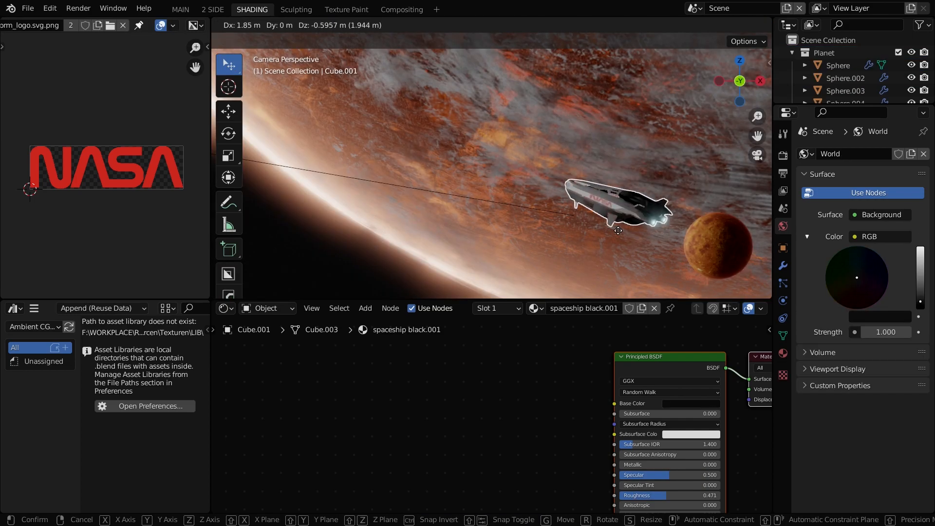
key("r")
key("r")
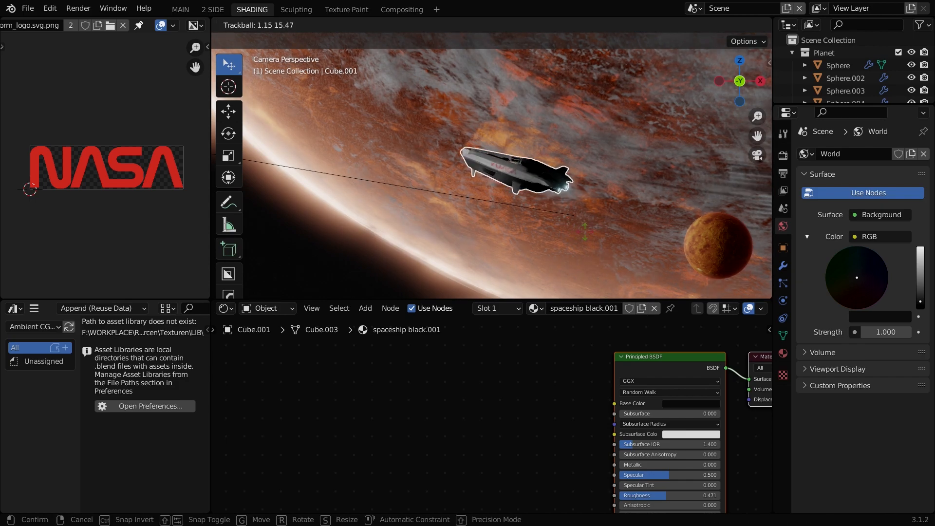
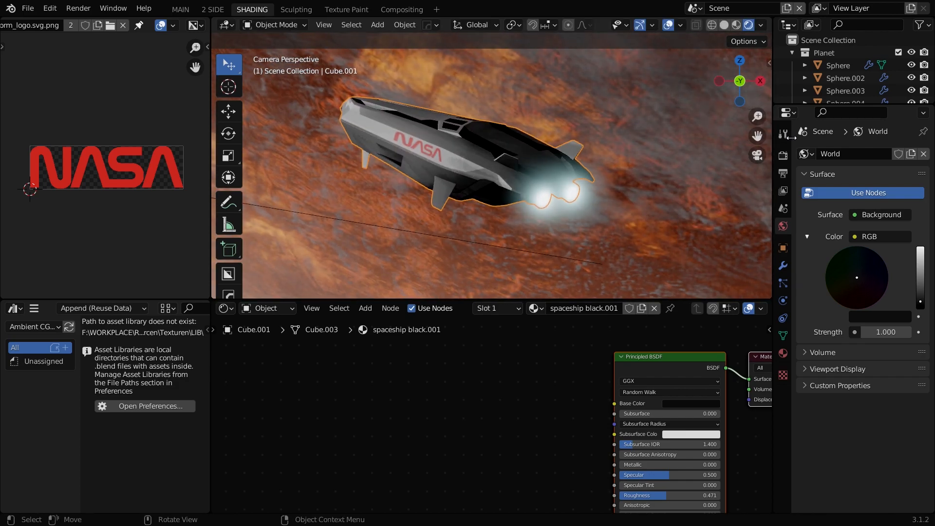
- Compare the scene with bloom off and on, and set the bloom threshold to 1.380
left_click(783, 155)
left_click(814, 335)
left_click(813, 335)
left_click_drag(872, 353, 891, 353)
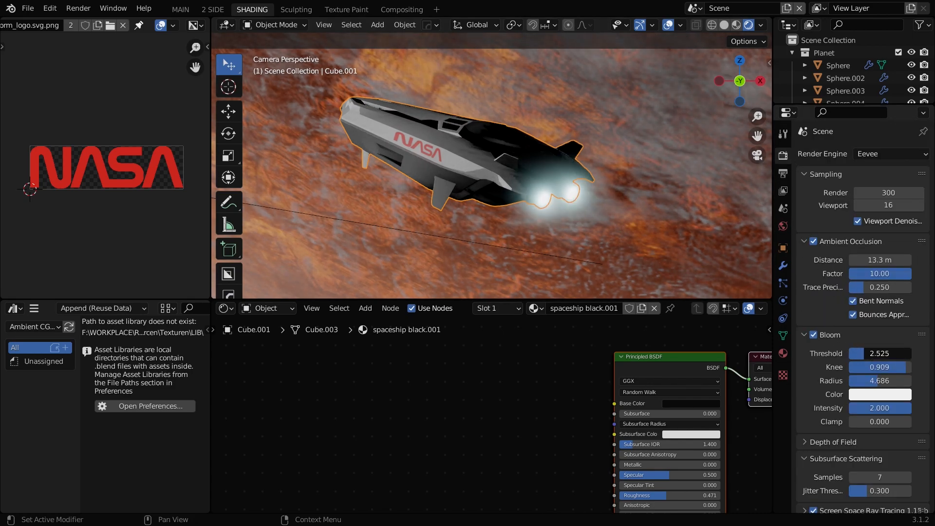
- Examine the large foreground asteroid's material, including its base color and surface settings
scroll(568, 221, "down", 8)
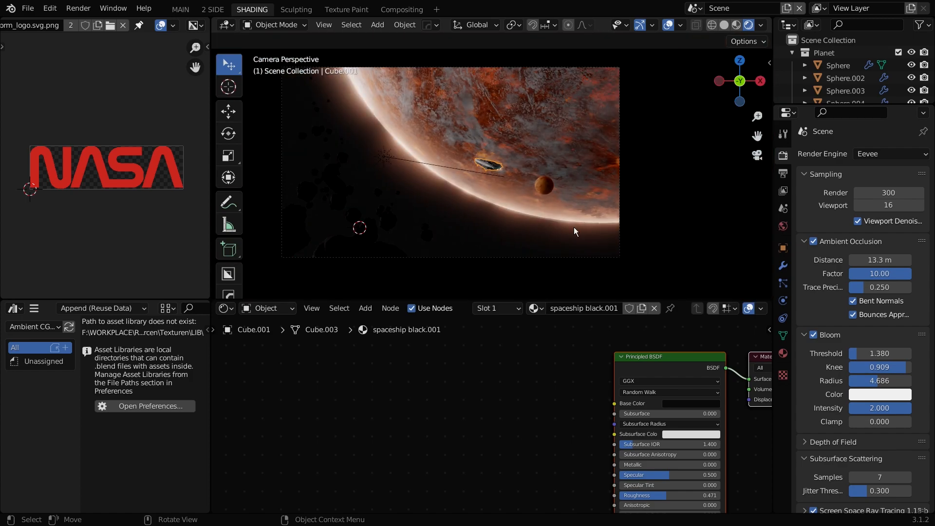
scroll(572, 221, "up", 3)
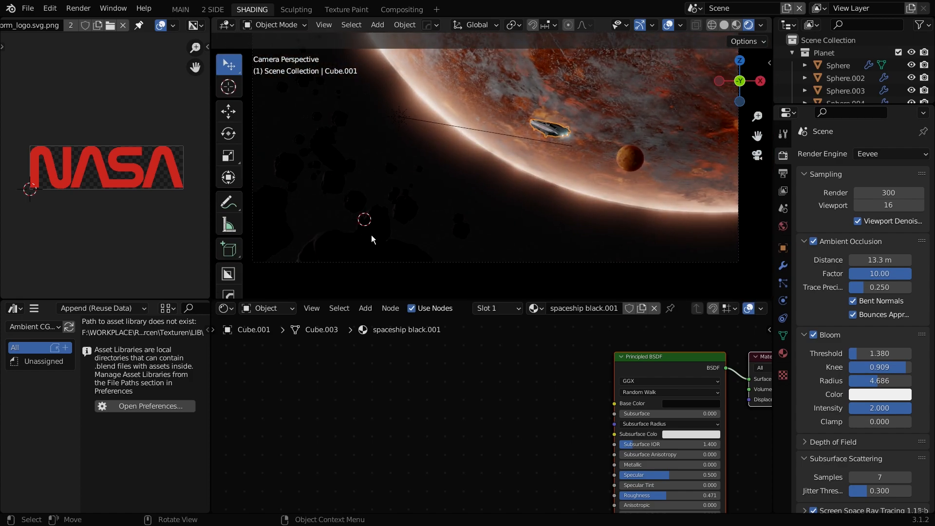
left_click(348, 233)
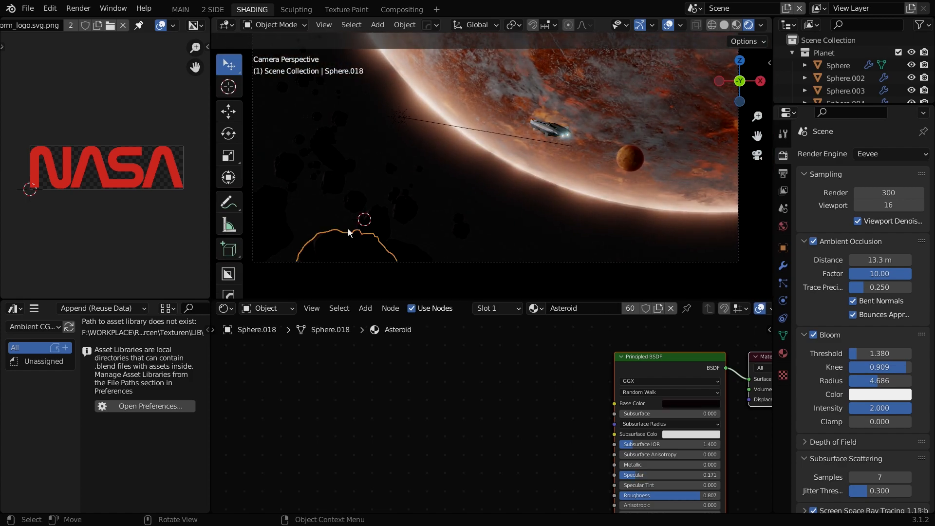
left_click(783, 353)
left_click(886, 337)
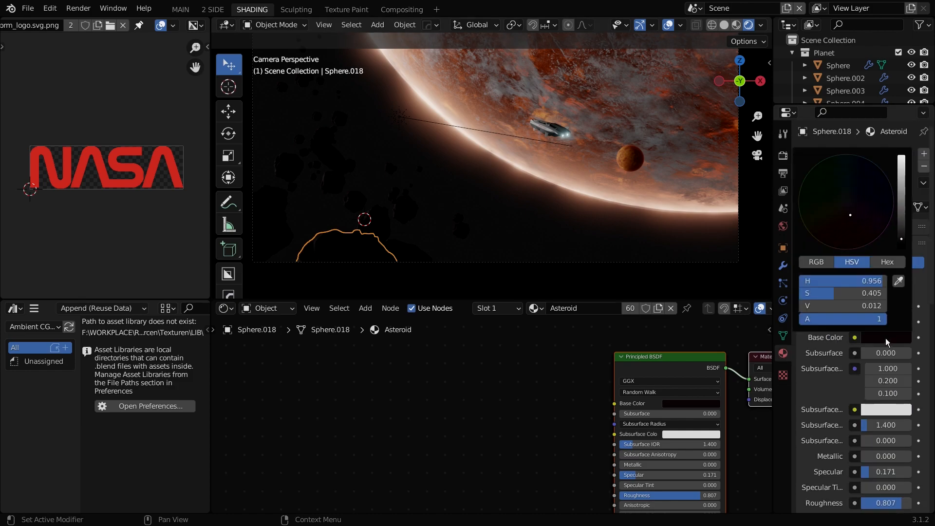
scroll(877, 272, "down", 5)
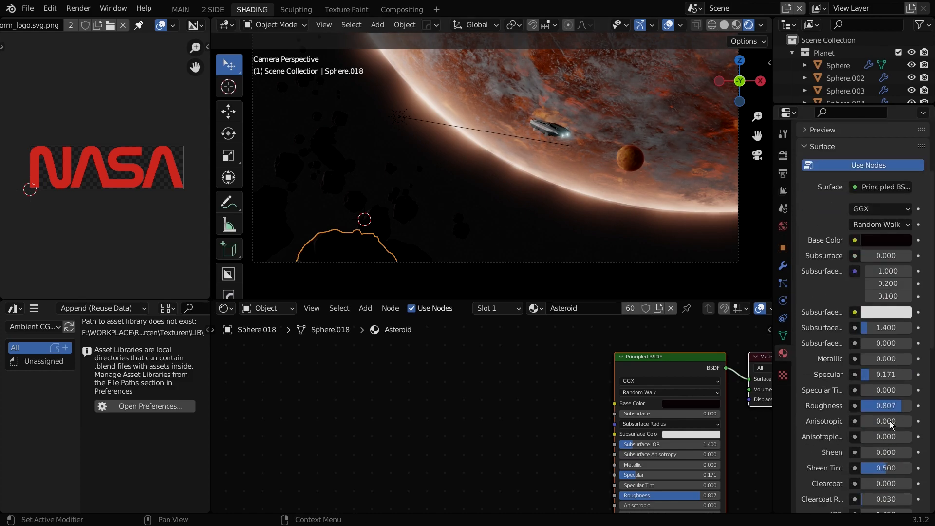
scroll(481, 211, "down", 1)
- Darken the world background color to black
scroll(437, 162, "down", 4)
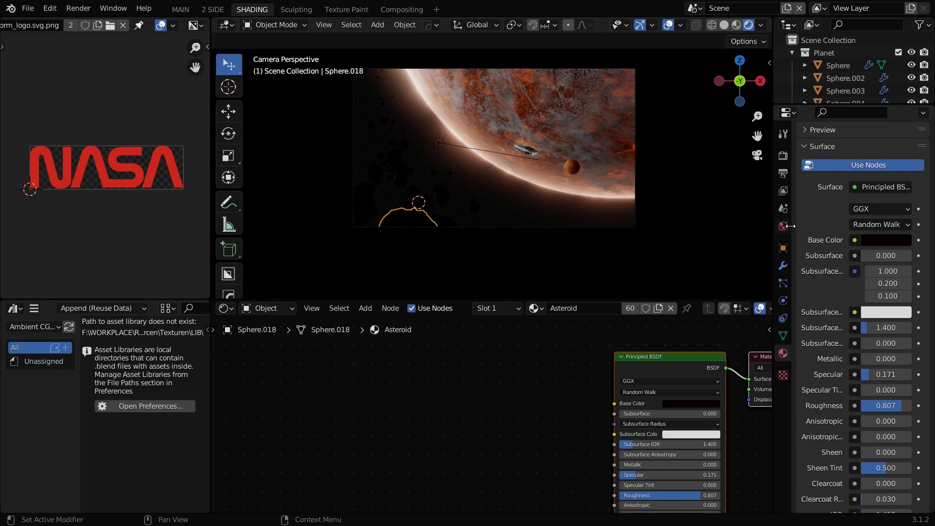
left_click(784, 226)
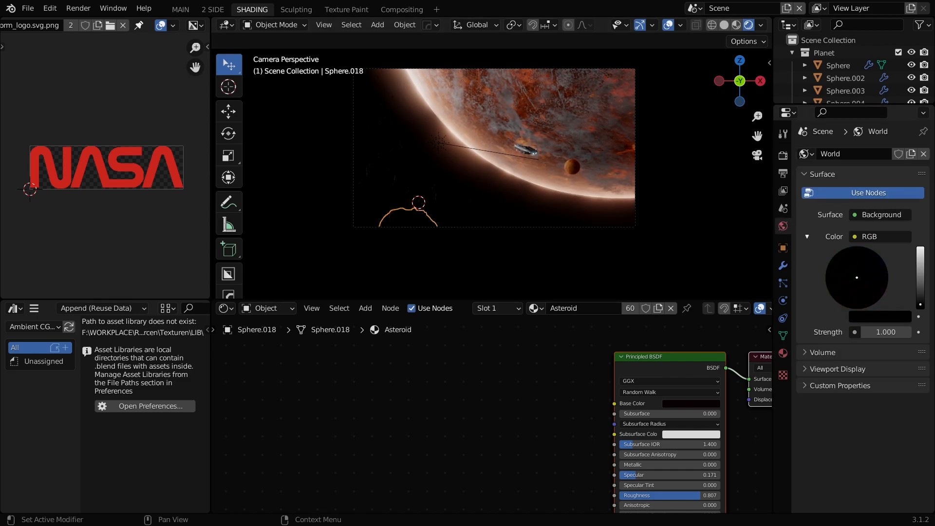
scroll(557, 211, "up", 3)
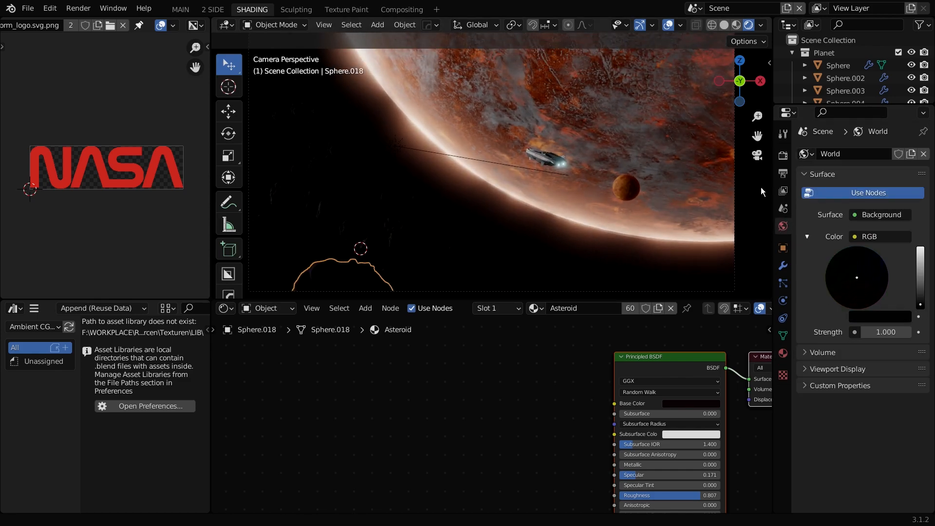
- Compare the scene with bloom and ambient occlusion switched off and on, and review the remaining render settings
left_click(783, 154)
left_click(812, 335)
left_click(812, 335)
left_click(813, 242)
left_click(813, 241)
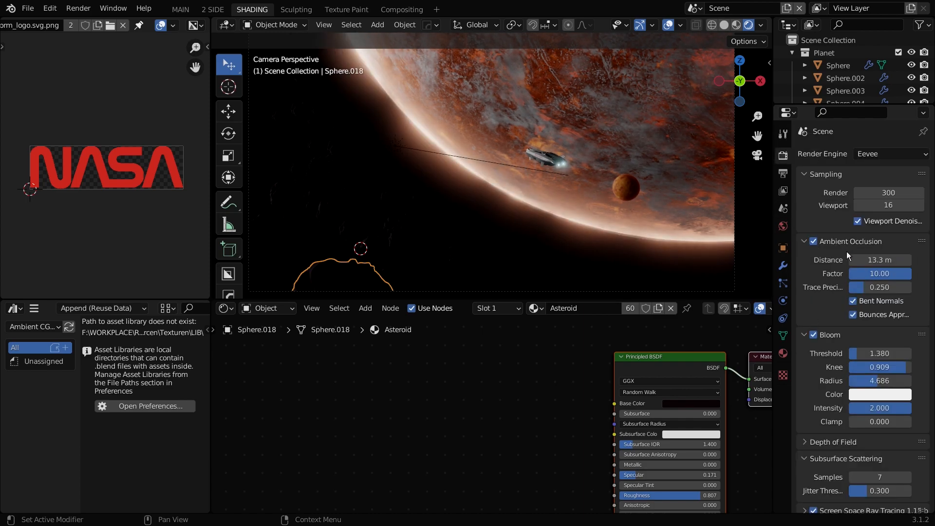
scroll(875, 156, "down", 5)
scroll(834, 325, "down", 2)
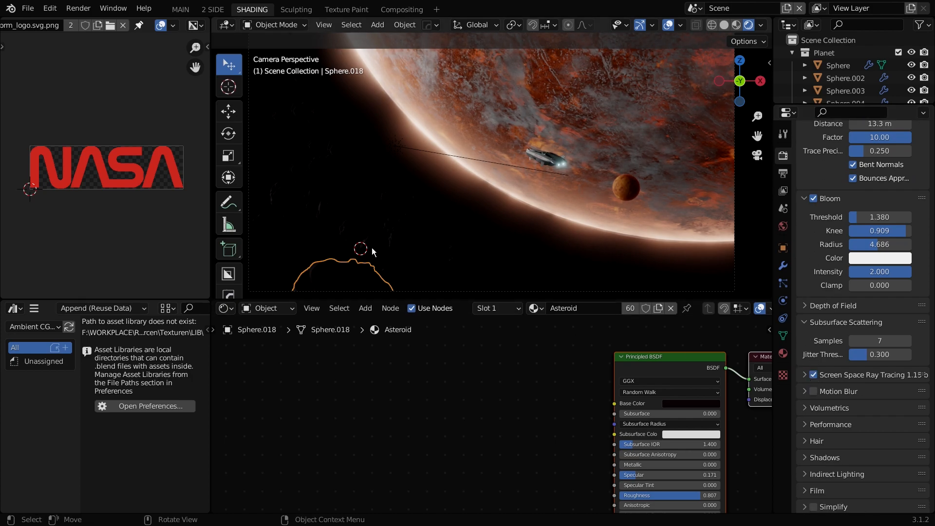
scroll(857, 395, "down", 3)
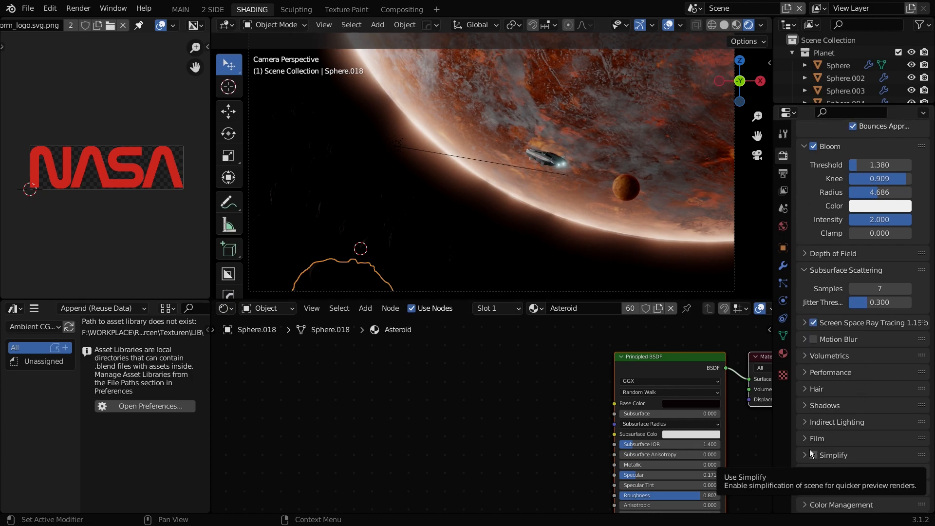
- Render the camera view of the planet scene as a still image
left_click(586, 167)
key("F12")
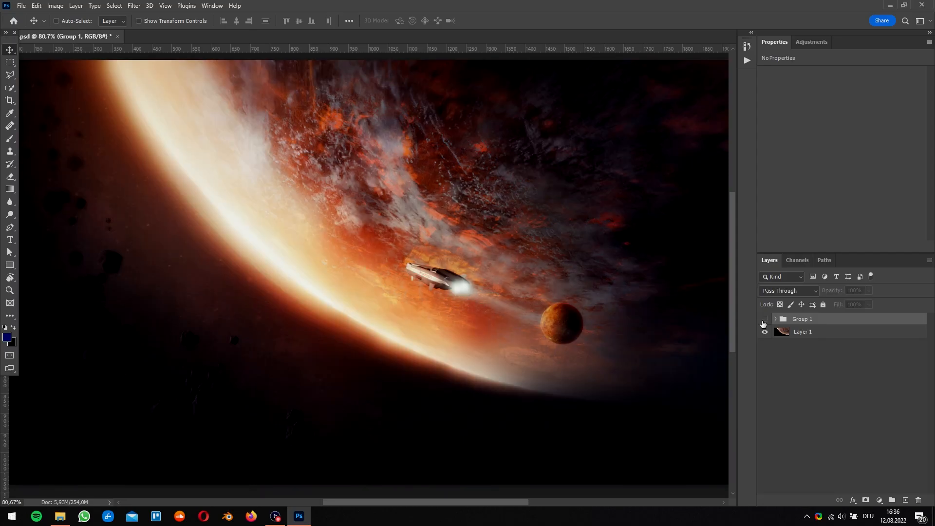
- In Photoshop, compare the image with Group 1 hidden and shown, and look through the layers inside the group
left_click(764, 320)
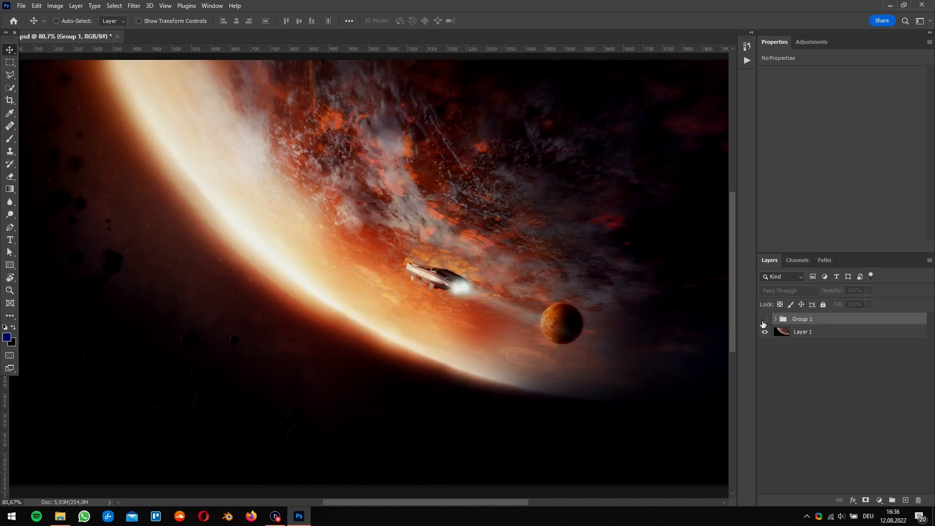
left_click(764, 319)
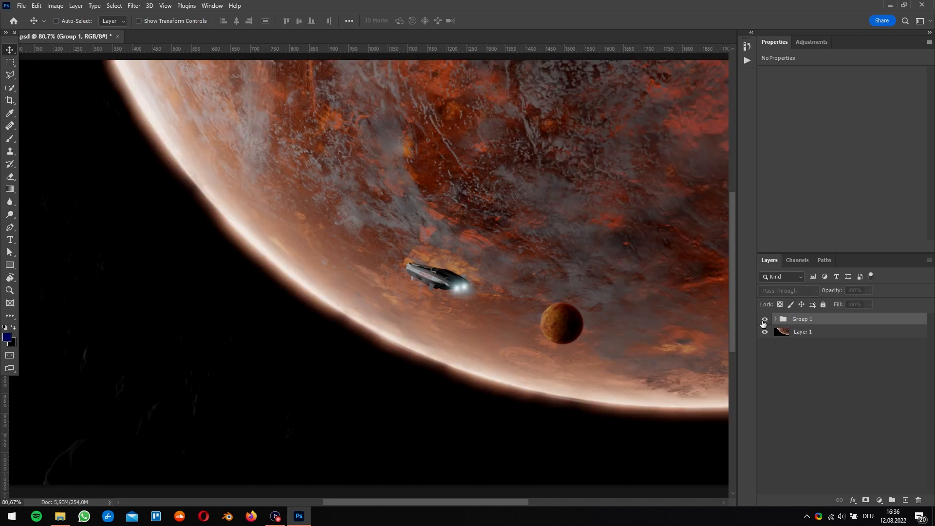
left_click(776, 319)
scroll(776, 339, "down", 9)
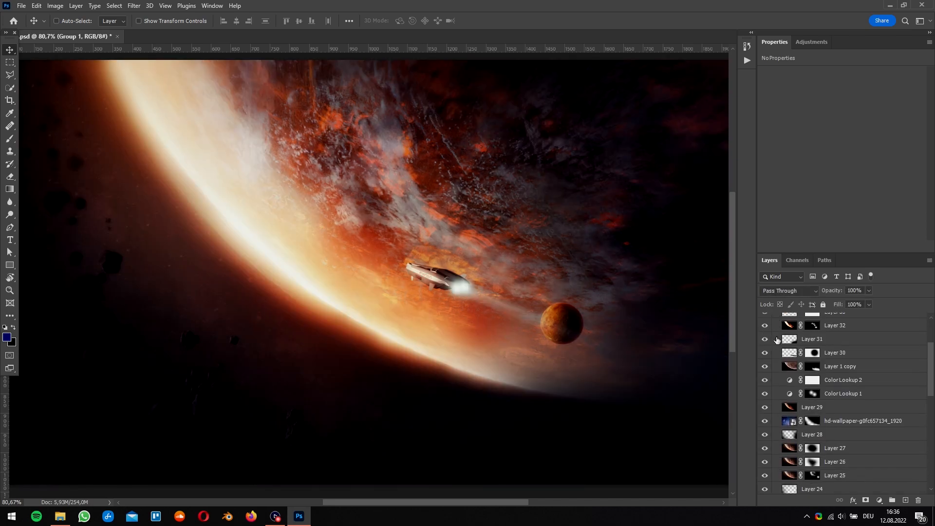
- Hide every layer except Layer 3 and show the base Layer 1 beneath it
scroll(777, 340, "down", 3)
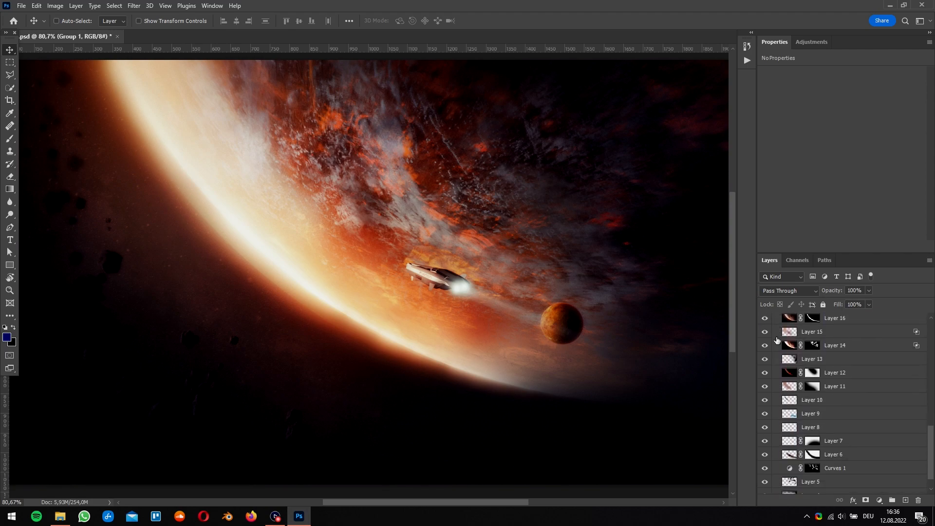
left_click(765, 475, "alt")
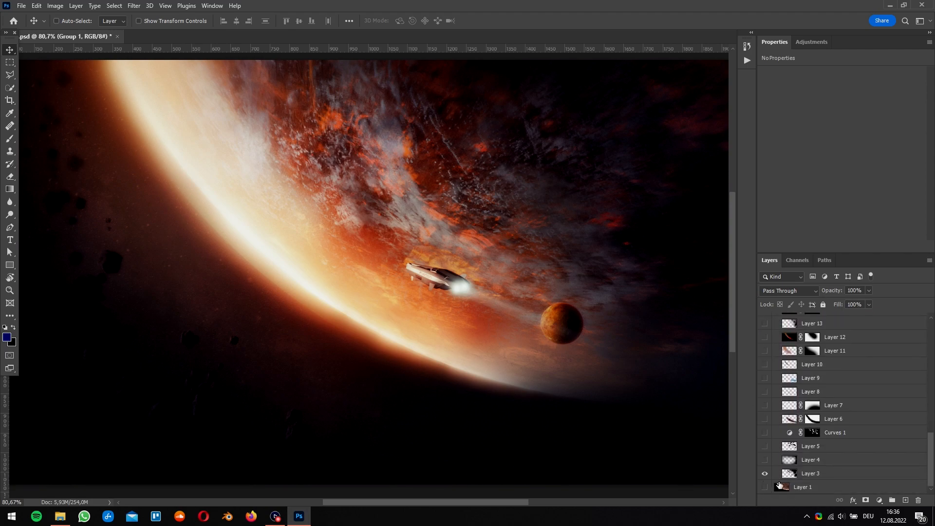
left_click(764, 487)
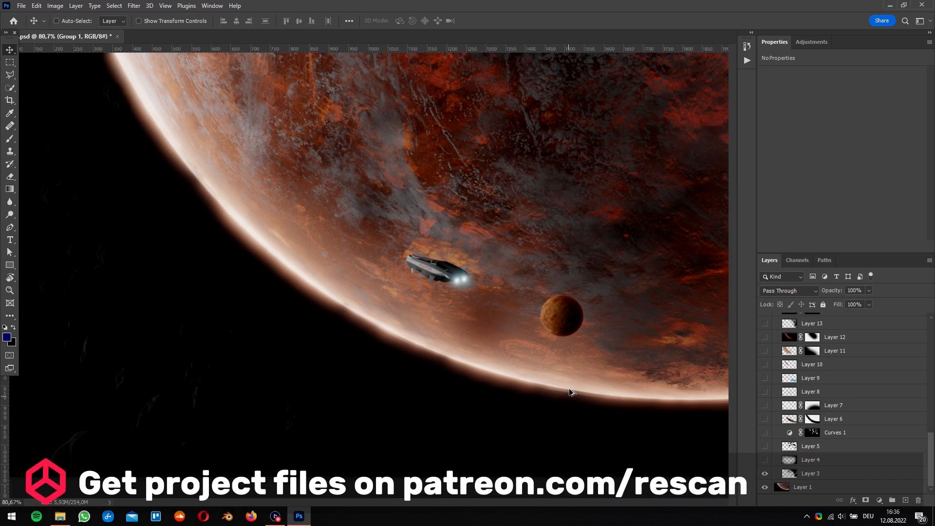
key("ctrl+minus")
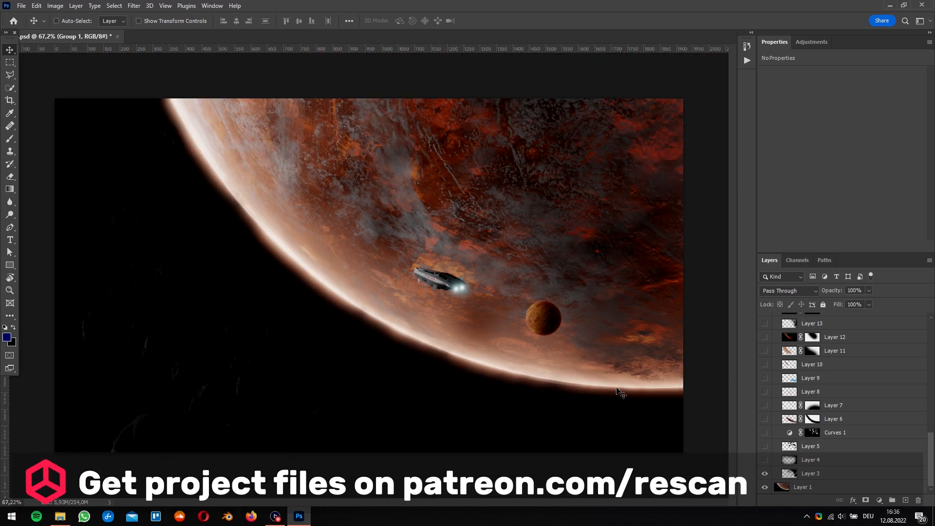
- On Layer 3, brush black across the planet's shadow side with a 455 px brush
key("b")
key("d")
left_click(824, 475)
mouse_move(513, 287)
right_mouse_down("alt")
mouse_move(509, 244)
mouse_move(545, 250)
right_mouse_up("alt")
mouse_move(412, 183)
left_mouse_down()
mouse_move(618, 153)
mouse_move(638, 279)
left_mouse_up()
- Show Layer 4 and Layer 5, selecting each to review its blending on the planet
left_click(765, 460)
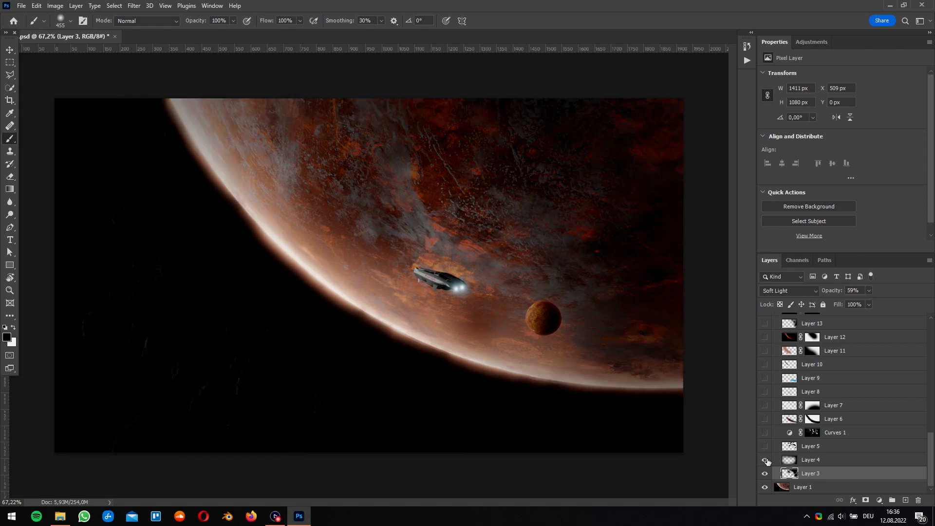
left_click(809, 459)
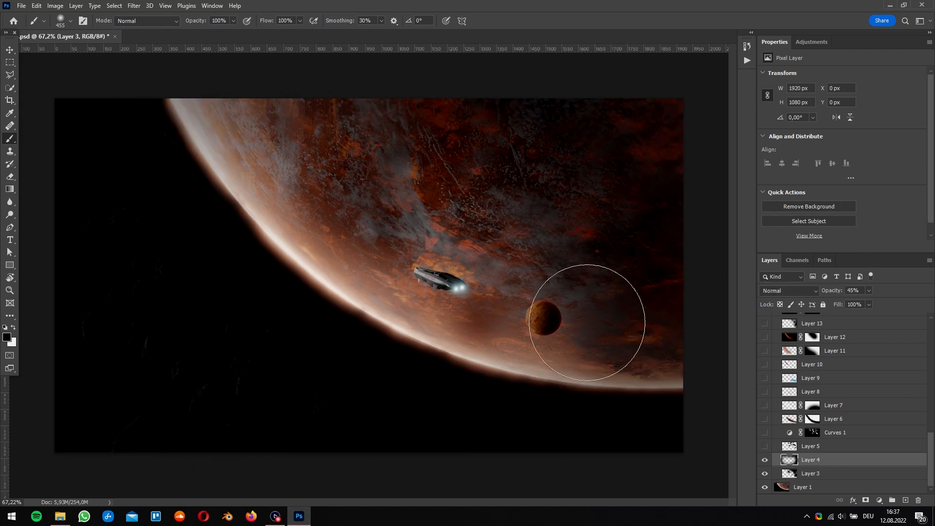
left_click(763, 447)
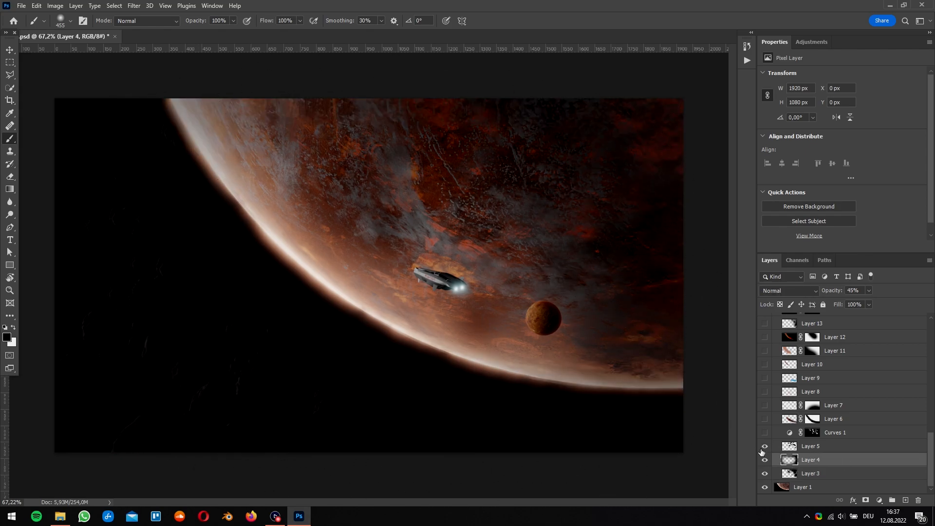
left_click(791, 448)
- Show the Curves 1 adjustment, review its curve and layer mask, and reduce the brush to 274 px with white as foreground
left_click(764, 434)
left_click(790, 433)
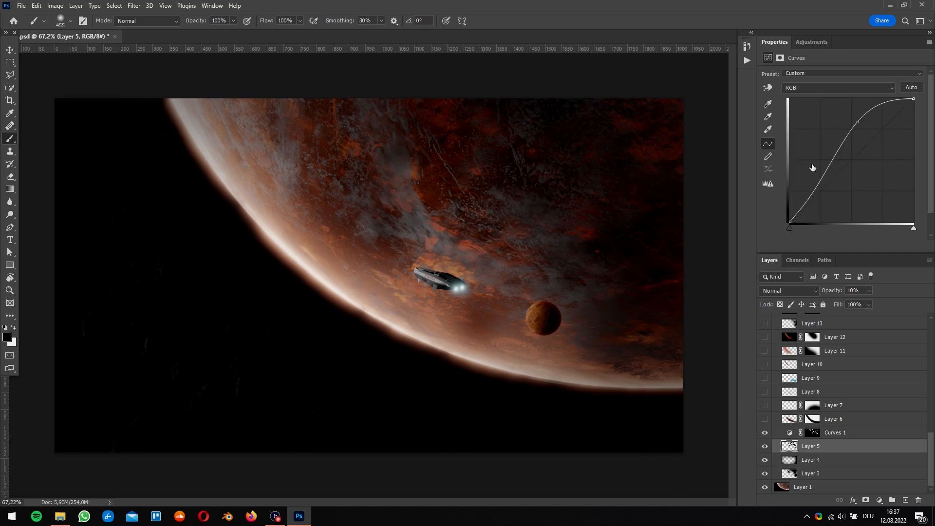
left_click(812, 433)
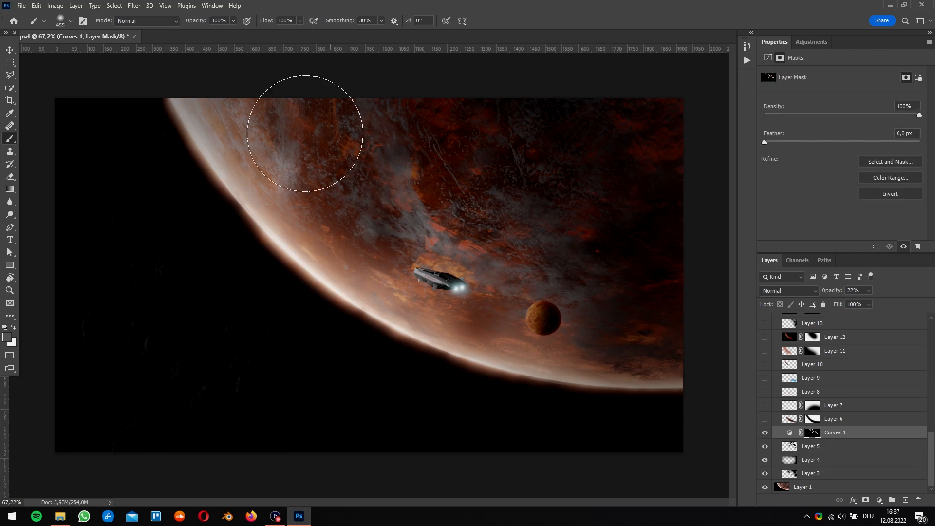
mouse_move(484, 286)
right_mouse_down("alt")
mouse_move(492, 292)
mouse_move(463, 287)
right_mouse_up("alt")
key("x")
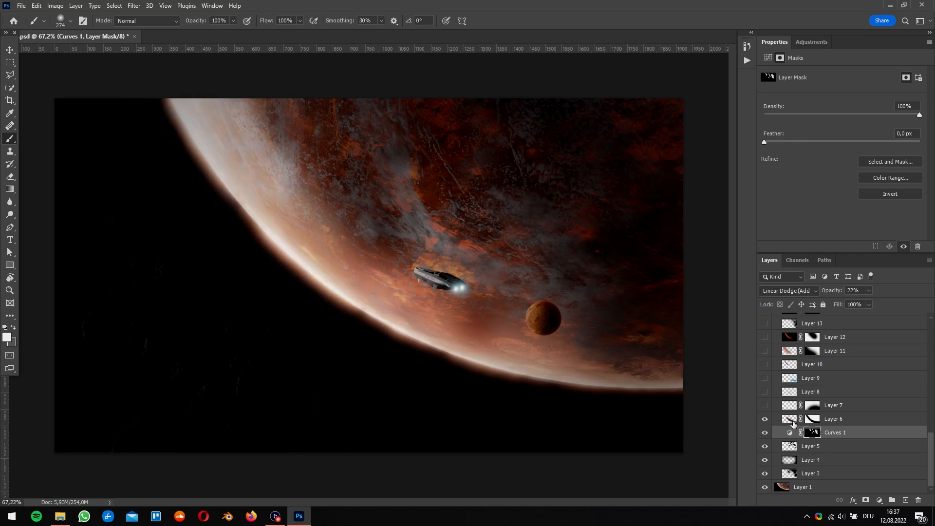
- Compare Layer 6's glow around the planet's edge with its layer mask disabled and enabled
left_click(790, 420)
left_click(817, 421, "shift")
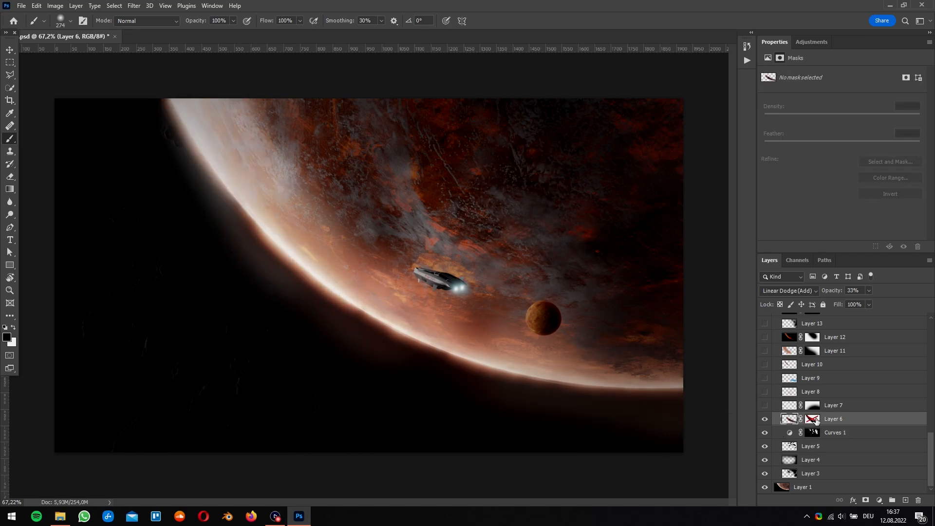
left_click(816, 421, "shift")
- On a new layer above Layer 6, paint a wide stroke along the planet's rim in a color sampled from its surface
left_click(904, 501)
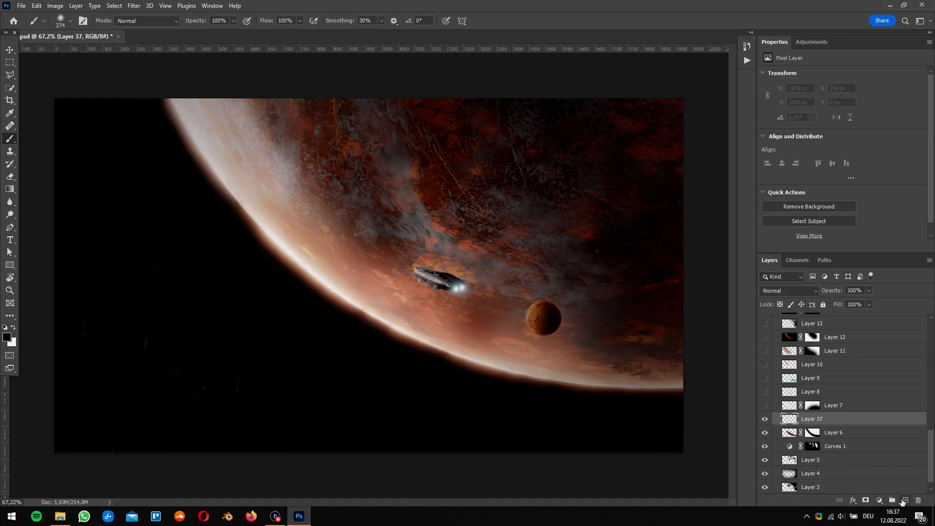
left_click(277, 231, "alt")
mouse_move(185, 119)
left_mouse_down()
mouse_move(440, 358)
mouse_move(697, 384)
left_mouse_up()
- Try the painted rim stroke in Screen mode at 13% opacity, and delete its layer
left_click(789, 290)
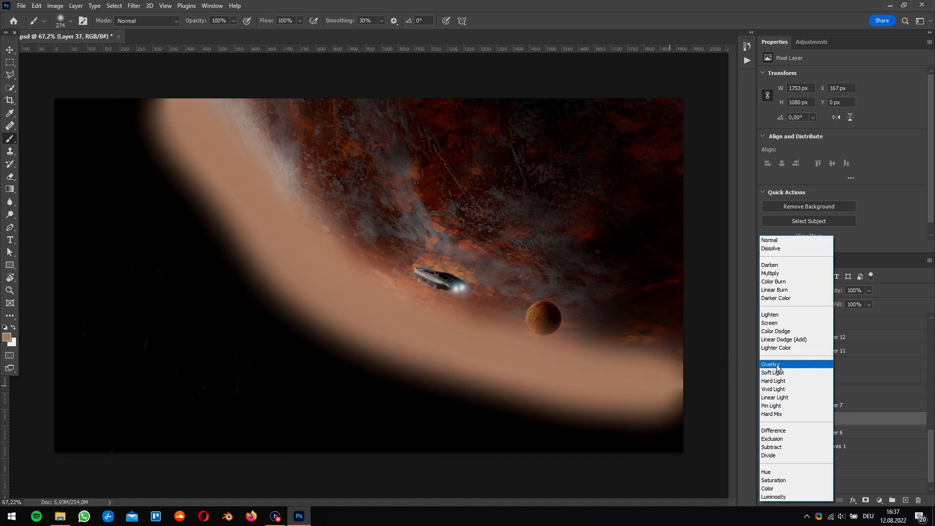
left_click(769, 323)
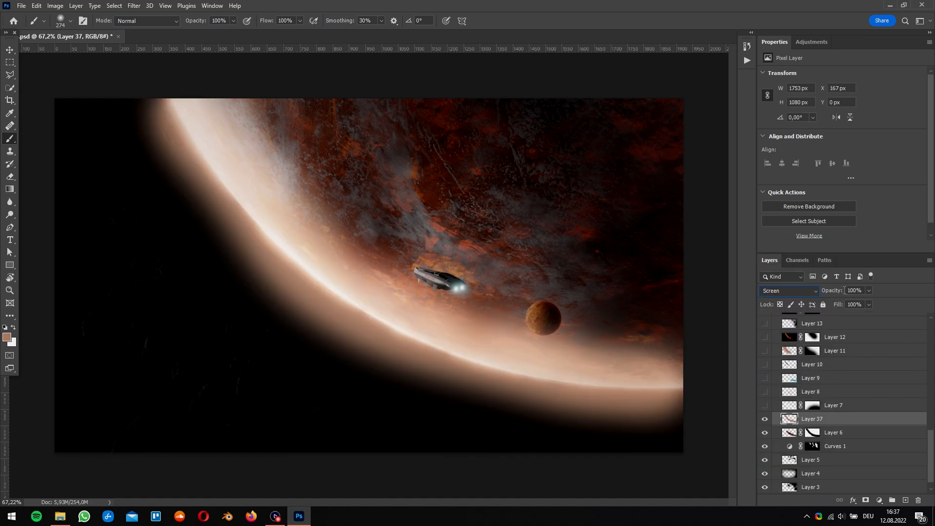
type("5")
key("Return")
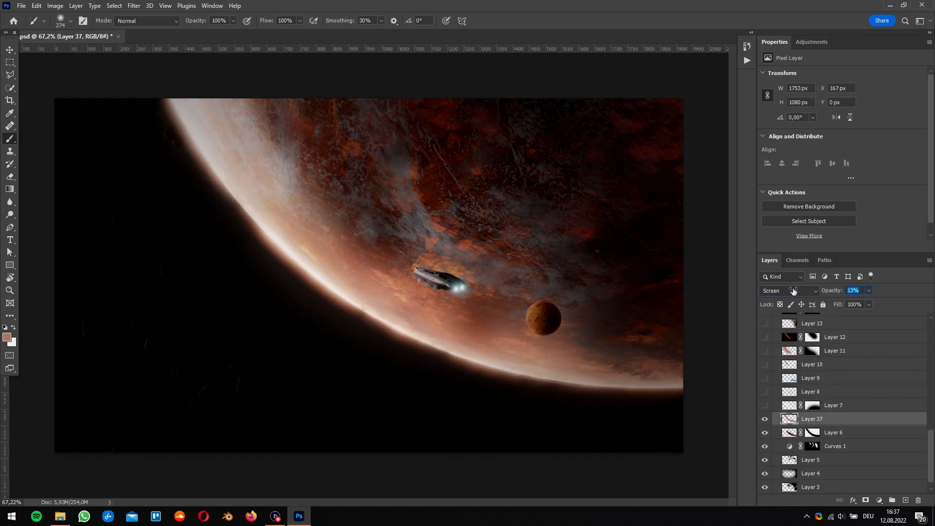
key("Delete")
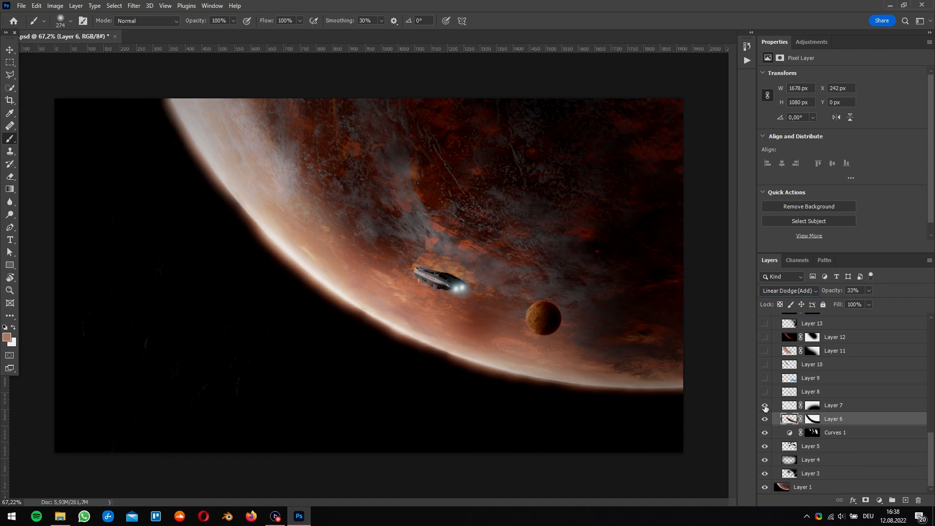
- Show Layer 7, inspect its layer mask on its own, and choose Linear Dodge (Add) as its blend mode
left_click(765, 405)
left_click(806, 403)
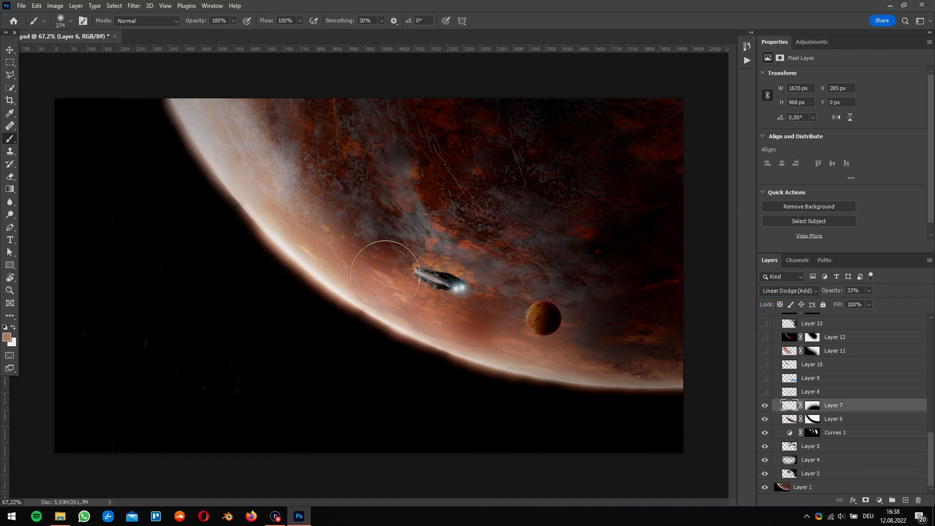
left_click(813, 408, "alt")
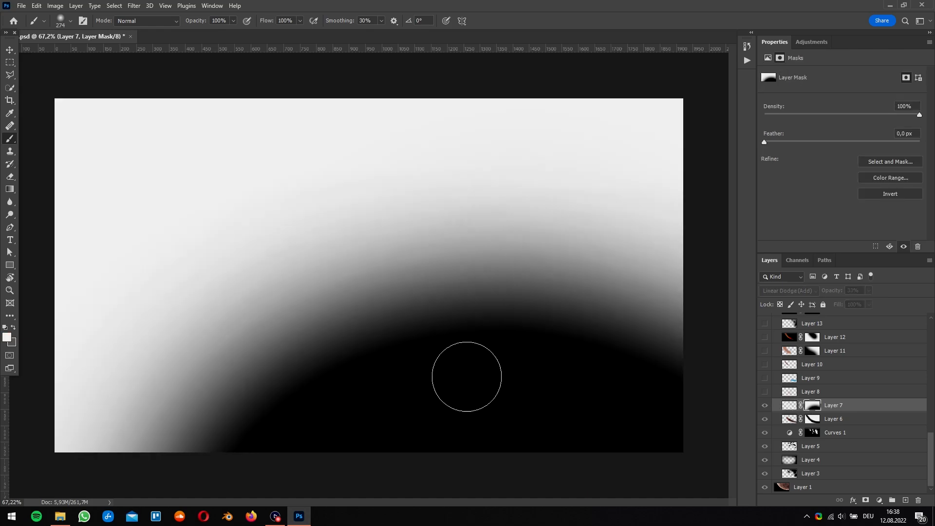
left_click(792, 407)
left_click(791, 407)
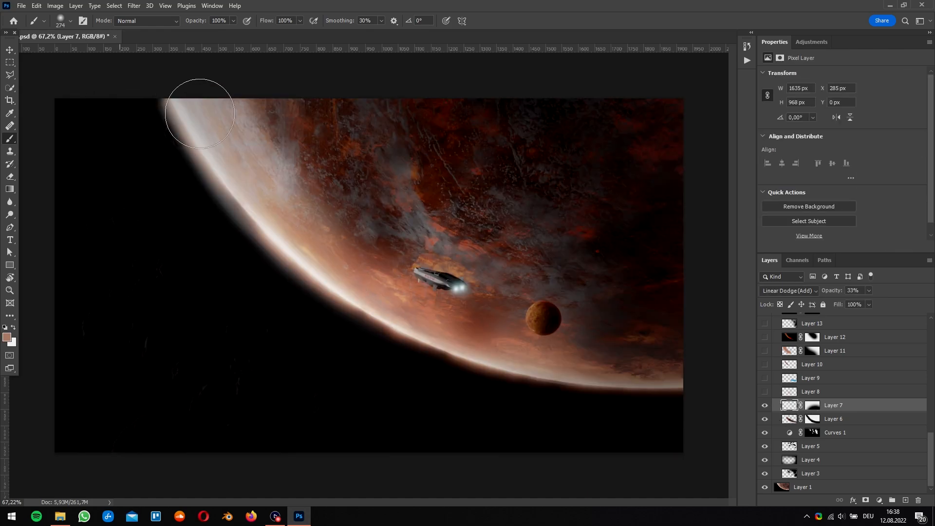
left_click(775, 292)
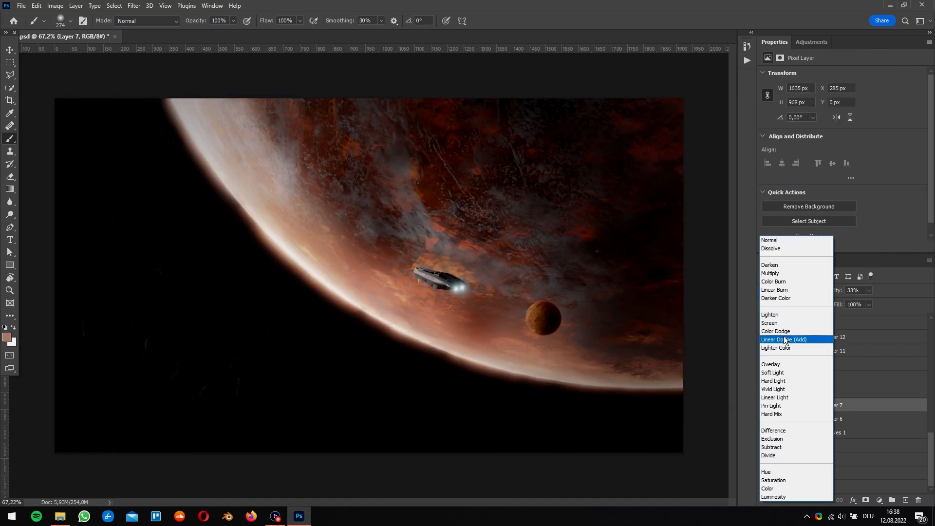
left_click(789, 338)
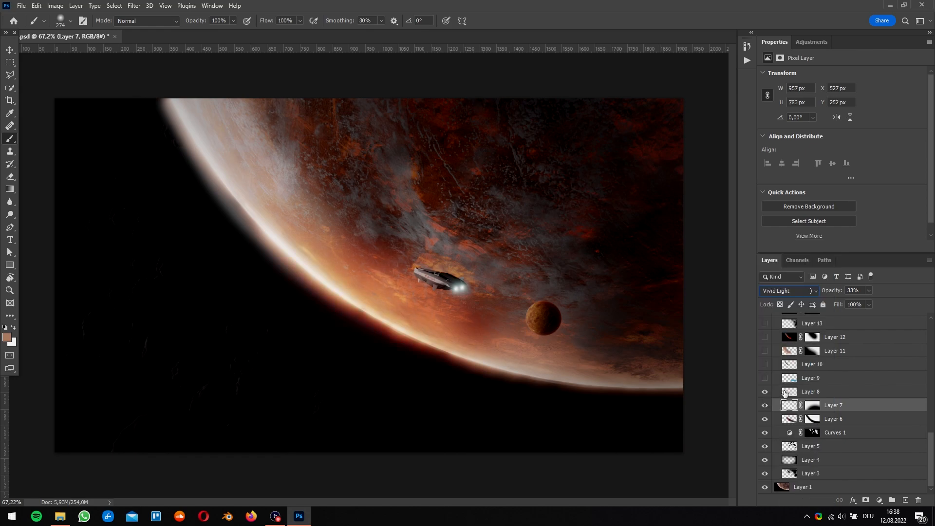
- Review Layer 8, sample an orange tone from the image as the foreground color, and select Layer 9
left_click(785, 393)
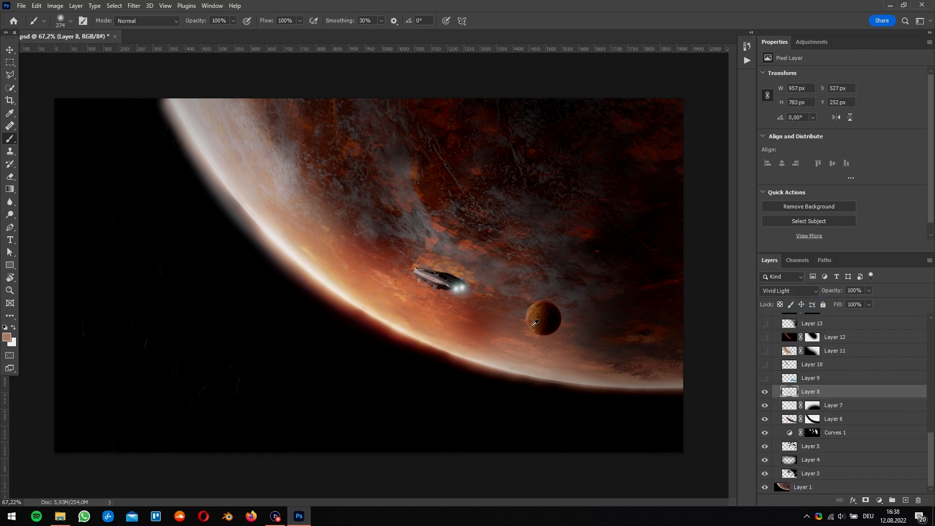
left_click_drag(467, 324, 375, 325, "alt")
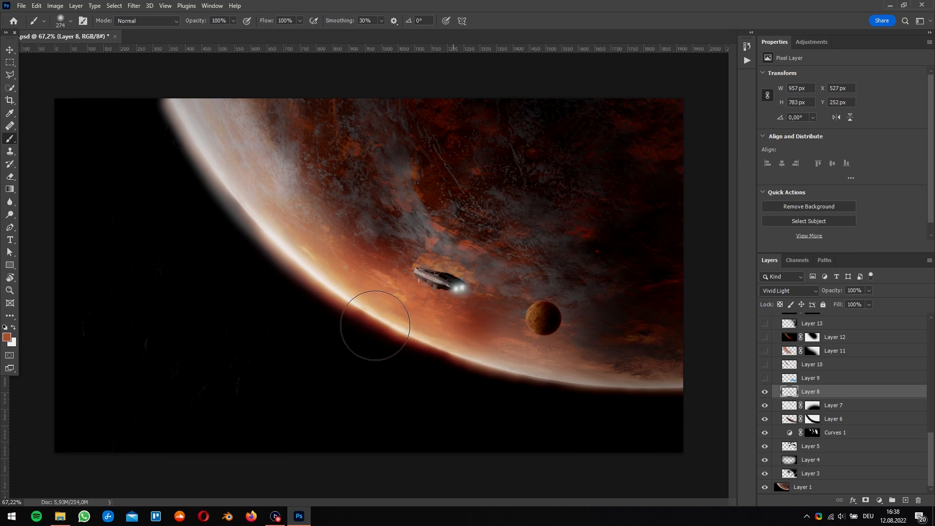
left_click(793, 381)
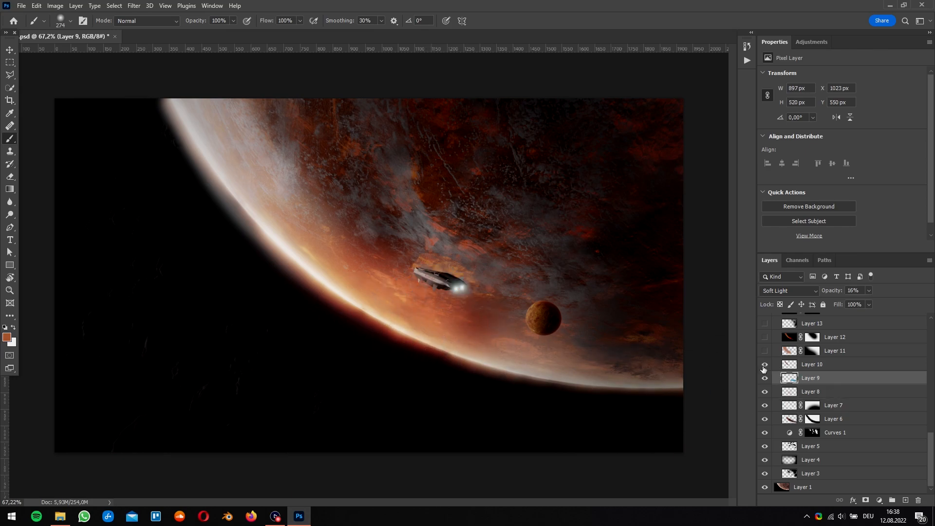
- Show and select Layer 11, comparing the planet's glow with that layer hidden and shown
left_click(765, 351)
left_click(800, 351)
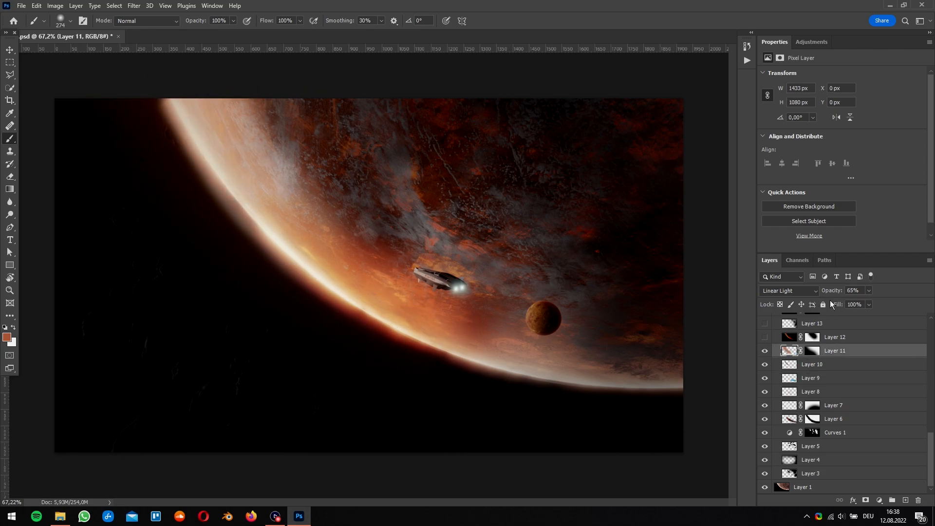
left_click(764, 351)
left_click(764, 351)
- Preview Layer 12's effect on the planet's glow and hide the layer again
left_click(765, 337)
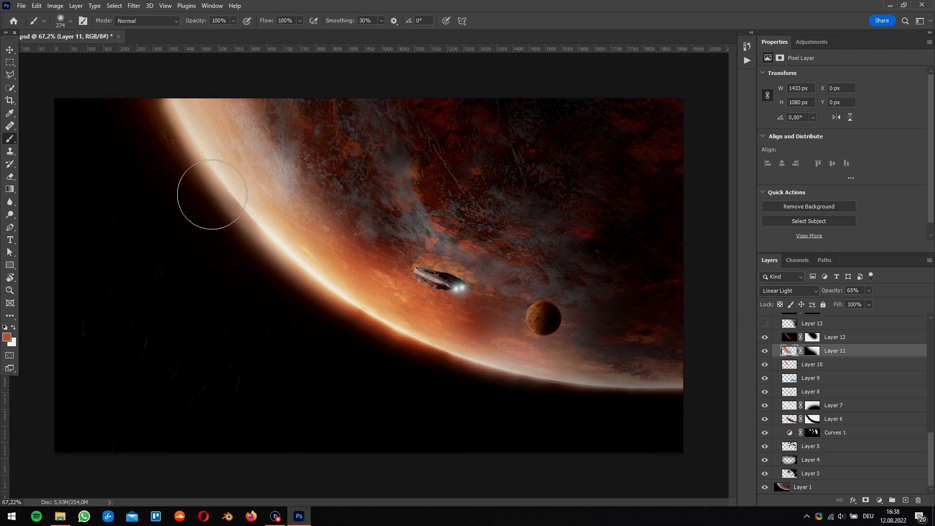
left_click(792, 341)
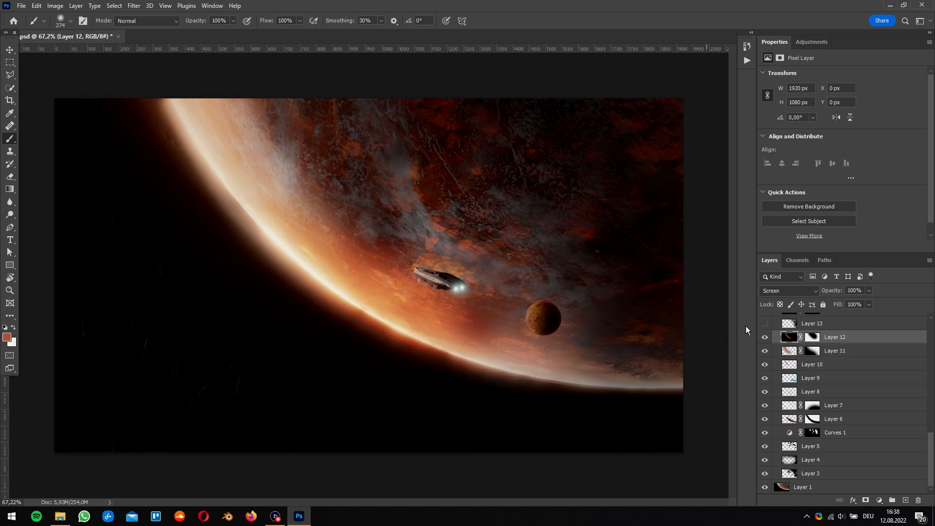
left_click(765, 337)
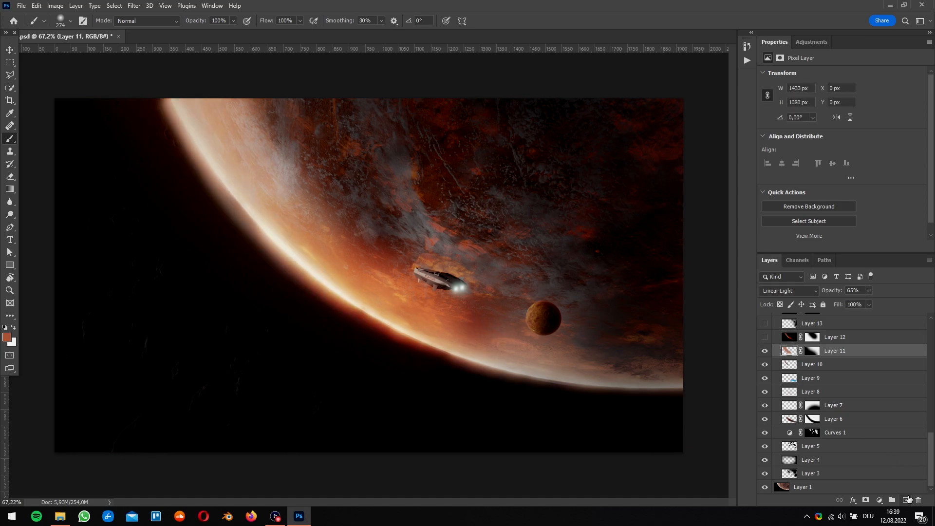
- Stamp all visible layers onto a new layer above Layer 11 and raise its Levels black input to 70
left_click(906, 500)
key("ctrl+l")
left_click(462, 193)
key("ctrl+shift+alt+e")
key("ctrl+l")
mouse_move(40, 240)
left_mouse_down()
mouse_move(69, 239)
mouse_move(32, 241)
mouse_move(74, 243)
left_mouse_up()
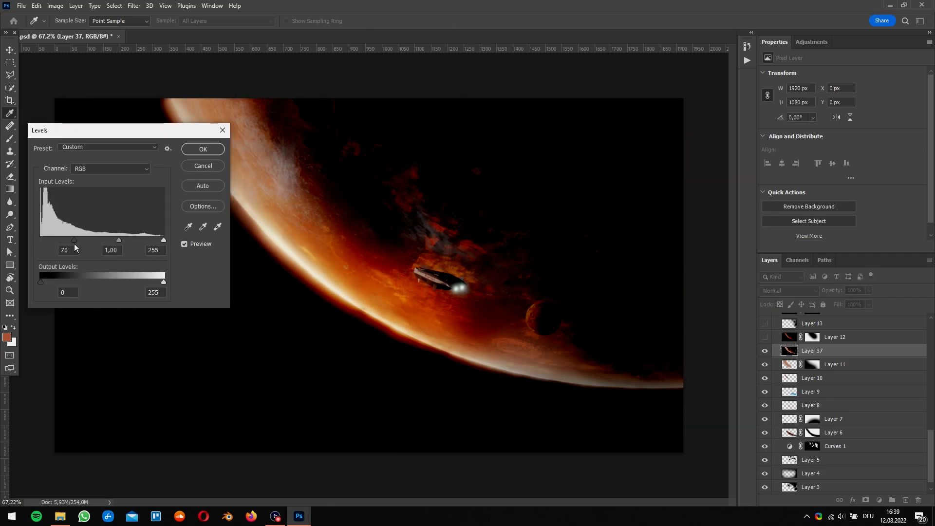
left_click(203, 148)
key("b")
- Apply a Gaussian Blur with a 22.2 pixel radius to the stamped layer
left_click(134, 6)
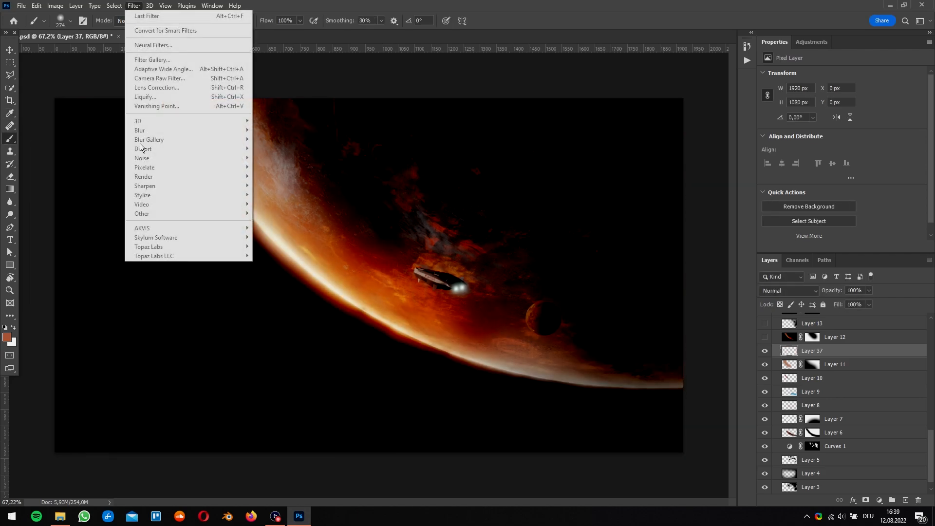
key("ctrl+shift+alt+e")
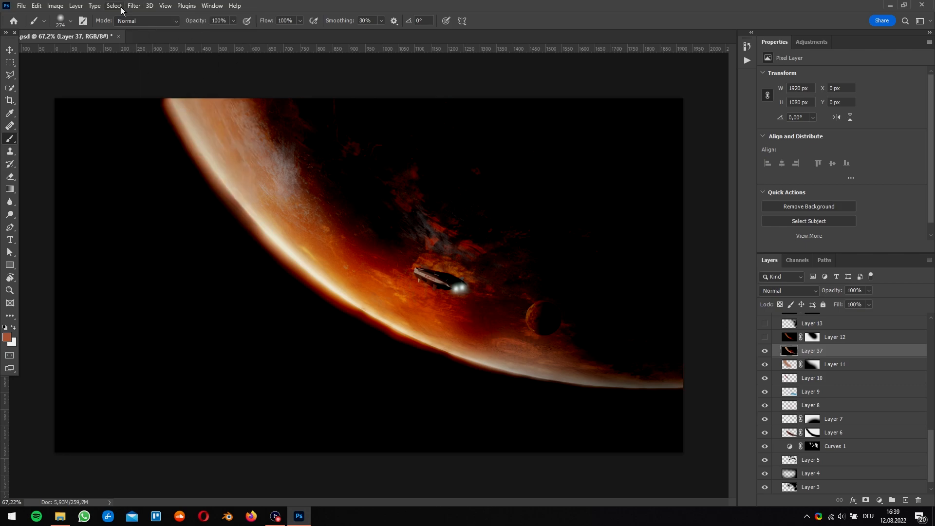
left_click(135, 6)
mouse_move(155, 129)
left_click(275, 167)
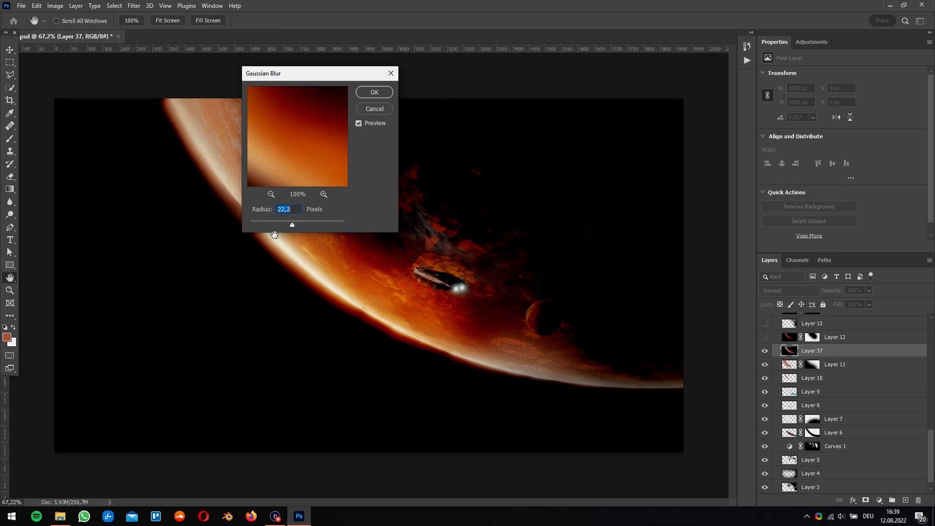
left_click(374, 93)
- Set the blurred layer's blend mode to Linear Light and its opacity to 14%
left_click(792, 291)
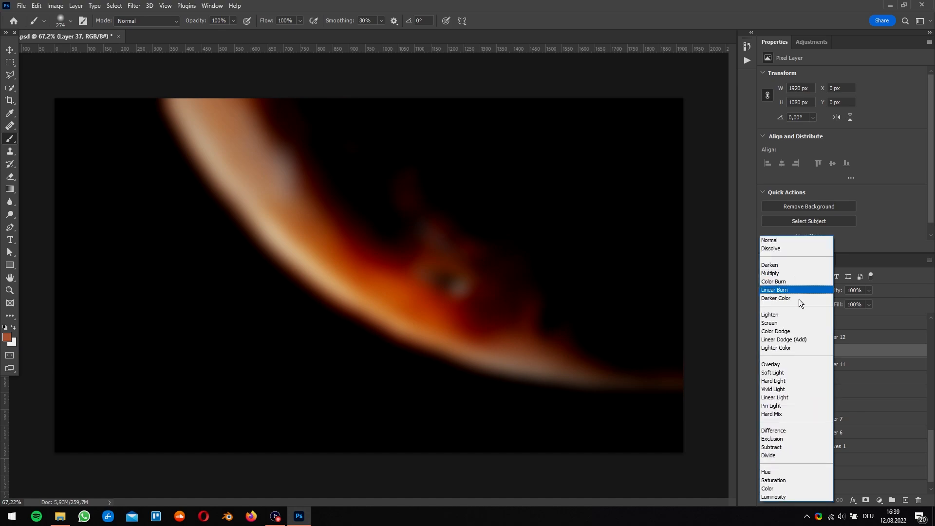
left_click(776, 396)
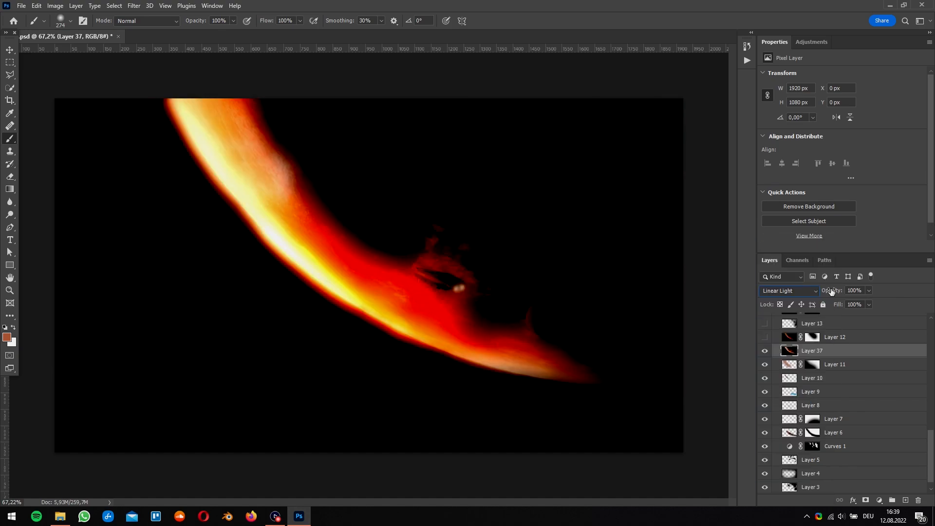
left_click_drag(780, 290, 783, 291)
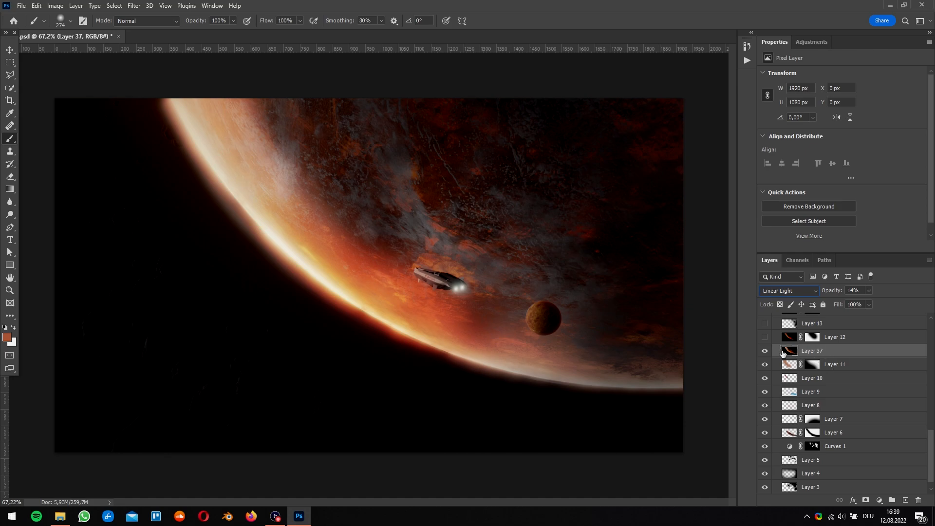
- Hide Layer 37, show Layers 12 and 13, and select Layer 13
left_click(766, 352)
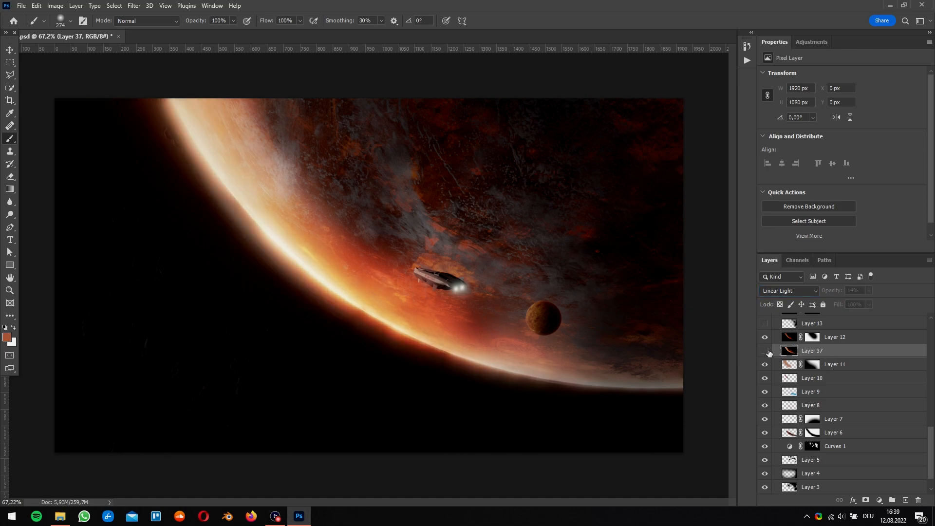
scroll(766, 353, "up", 1)
left_click(766, 349)
left_click(794, 349)
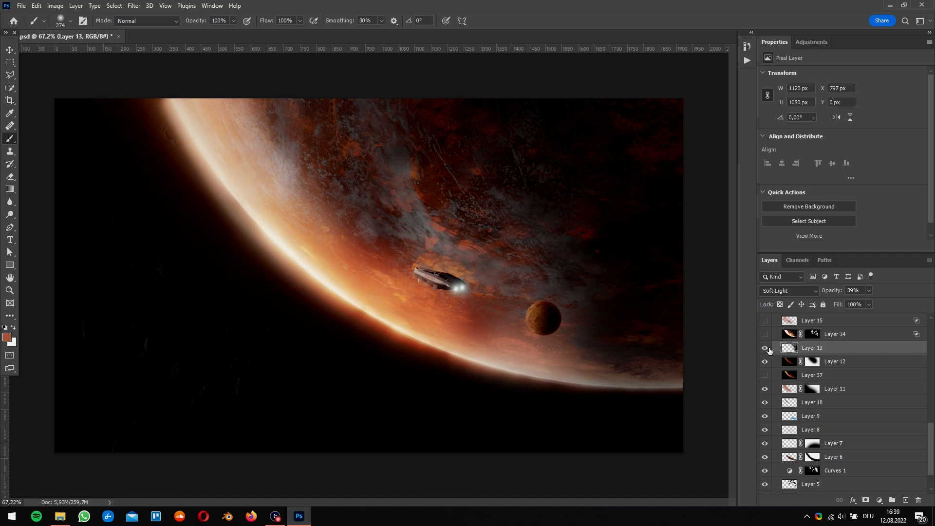
- Show Layer 14 and compare the planet with and without its effect, including its masked contribution
scroll(819, 386, "up", 1)
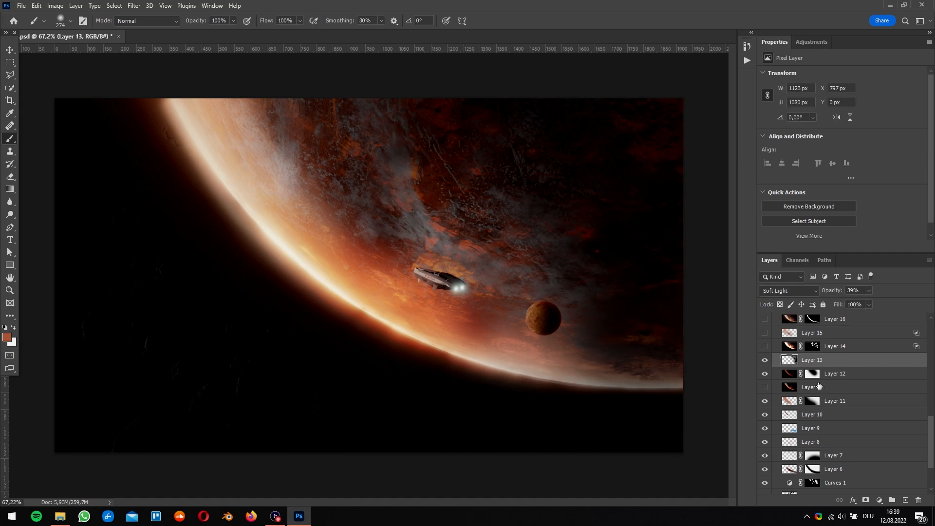
scroll(819, 386, "up", 3)
left_click(765, 384)
left_click(764, 384)
left_click(765, 383)
left_click(786, 386)
left_click(813, 383, "shift")
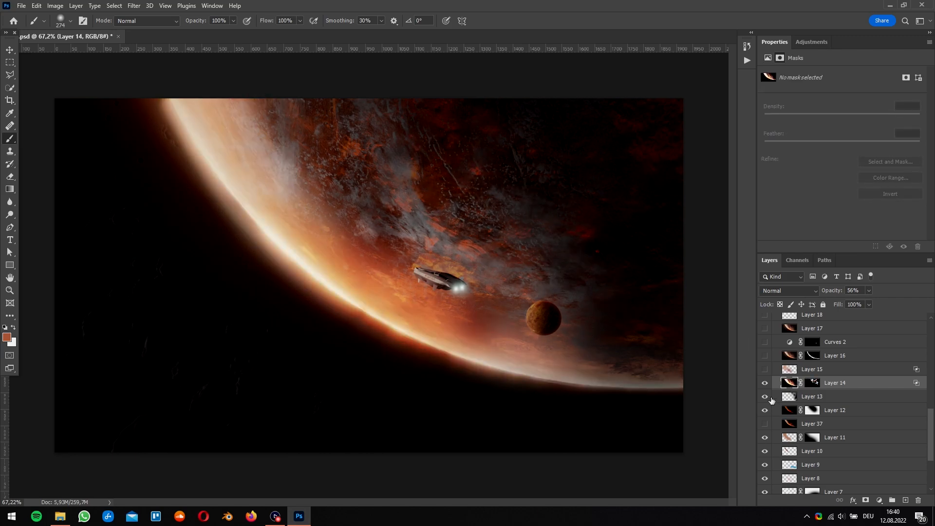
left_click(764, 383)
- In Layer 14's blending options, set the Underlying Layer's black Blend If sliders to 8 / 123
double_click(794, 384)
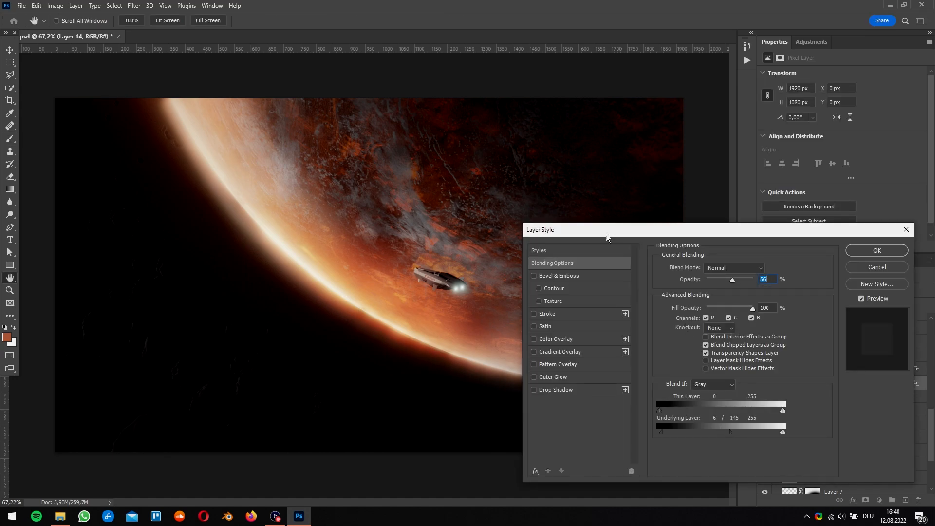
left_click_drag(606, 231, 636, 258)
left_click_drag(761, 457, 619, 455)
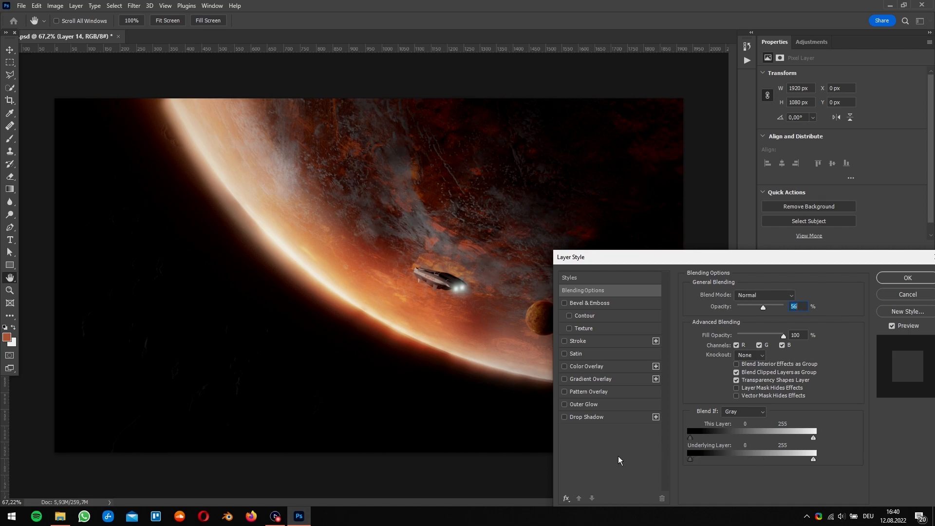
left_click_drag(743, 459, 749, 460)
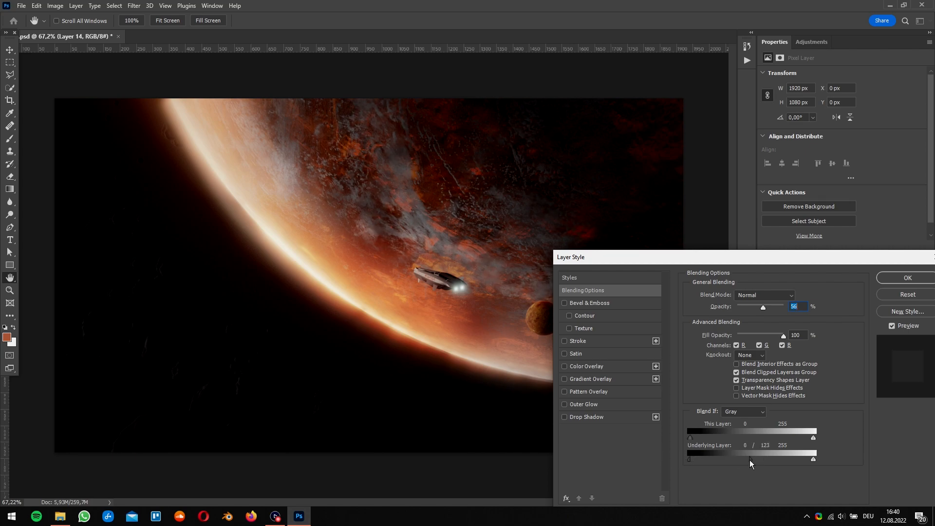
left_click(907, 281)
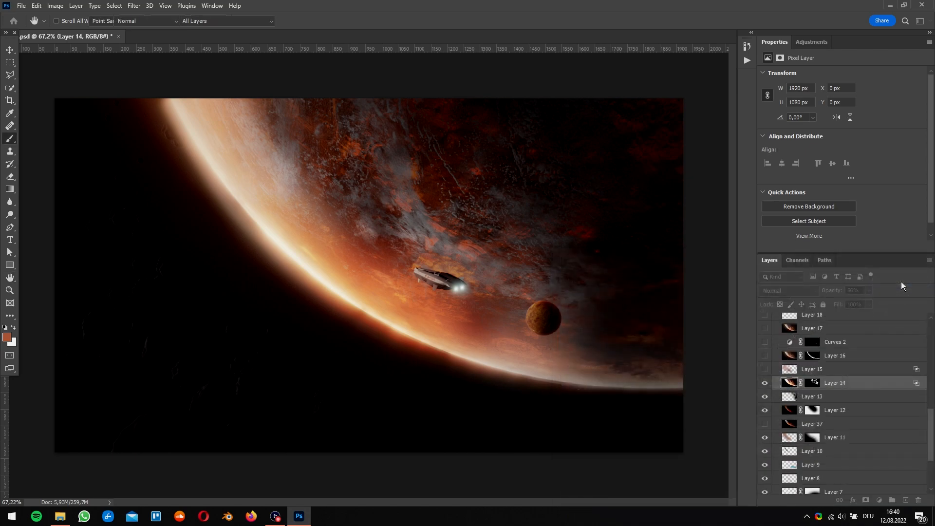
key("b")
- Show Layer 15, preview its glow beside the planet and review its blending options
left_click(764, 369)
left_click(774, 370)
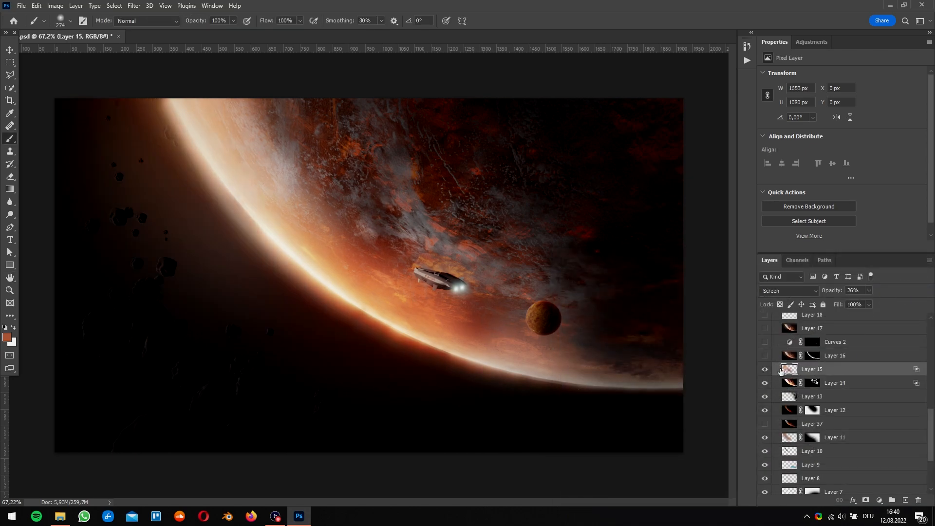
left_click(767, 368)
double_click(919, 368)
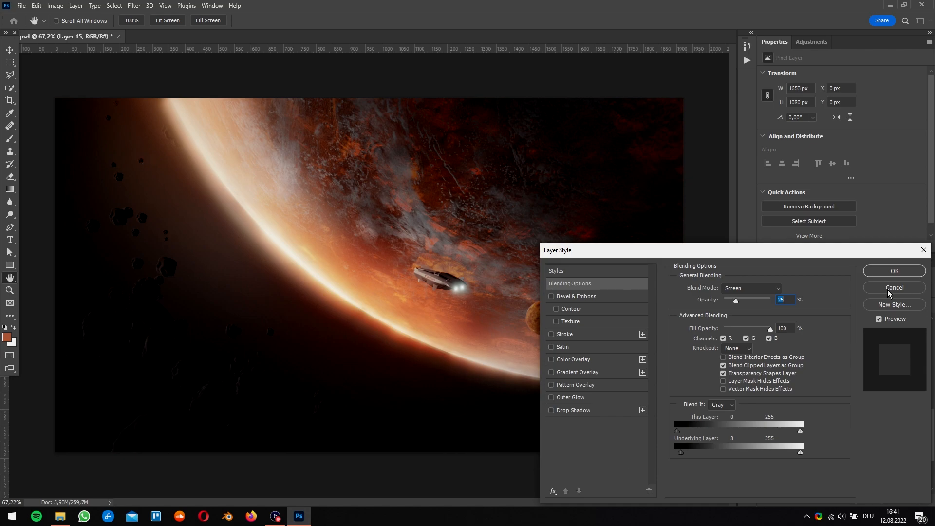
left_click(894, 273)
- Show Layer 16 and the Curves 2 adjustment affecting the small moon
left_click(765, 355)
left_click(792, 359)
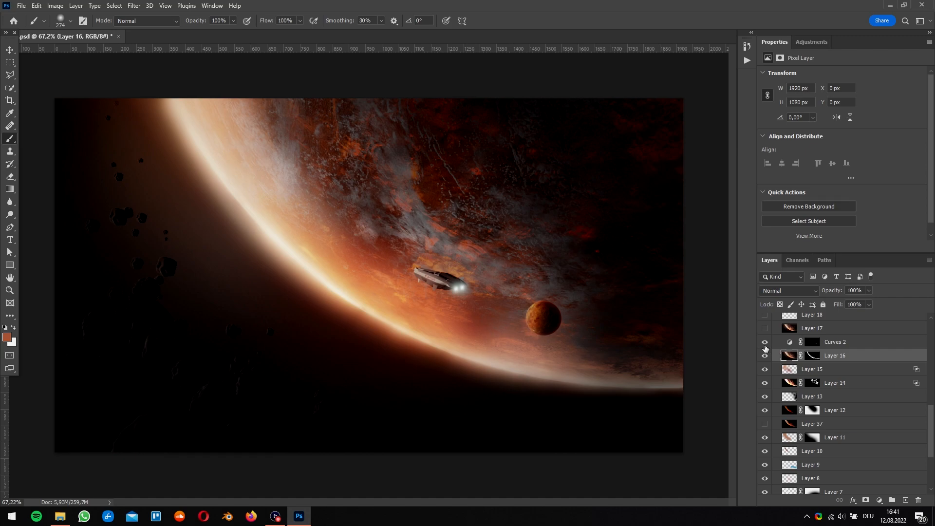
scroll(765, 348, "up", 3)
key("v")
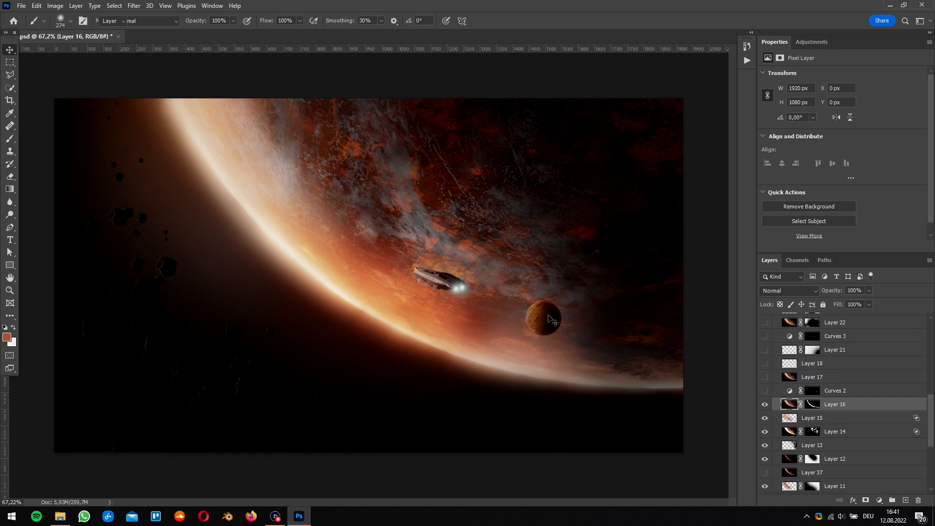
left_click(777, 393)
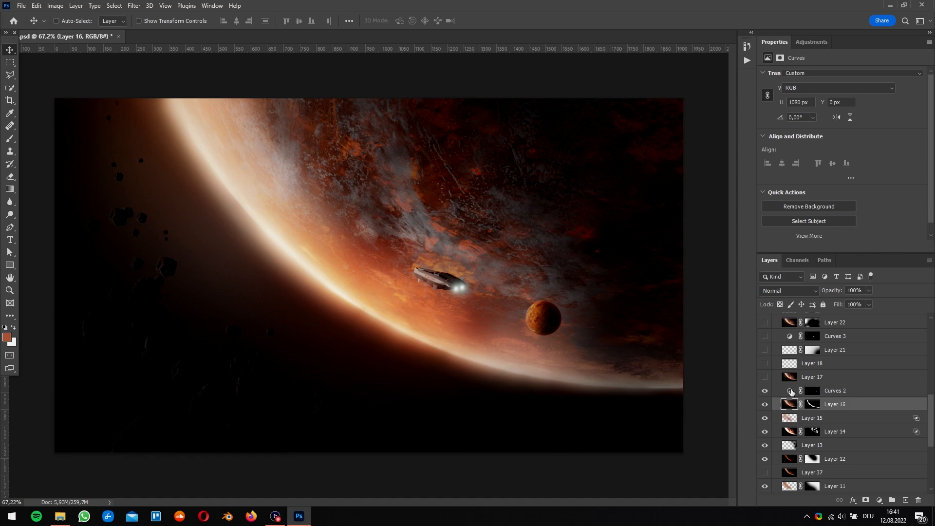
- Show Layer 17 and compare the asteroid field with and without it
left_click(765, 377)
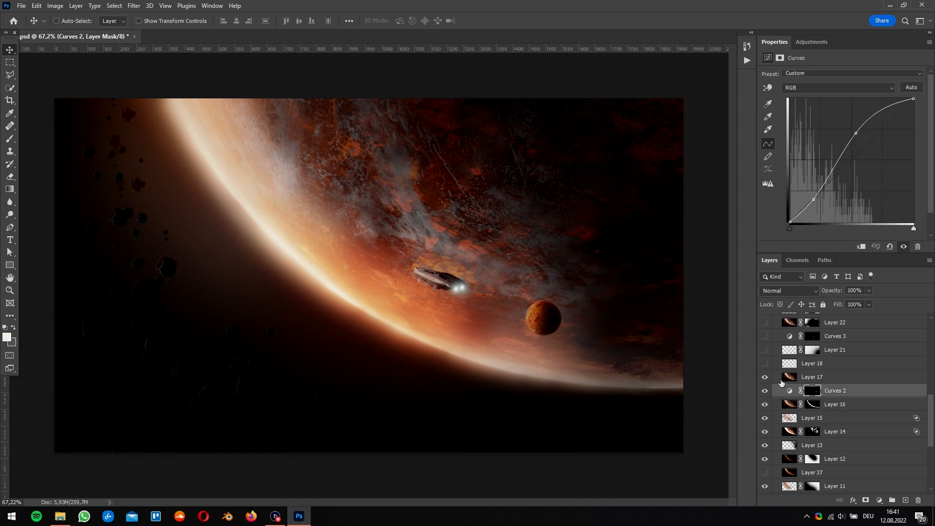
left_click(781, 379)
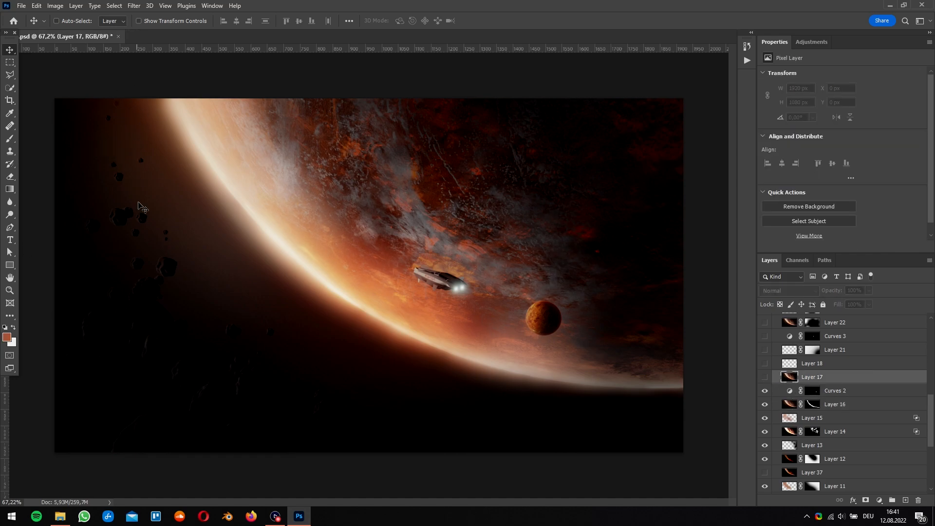
left_click(764, 377)
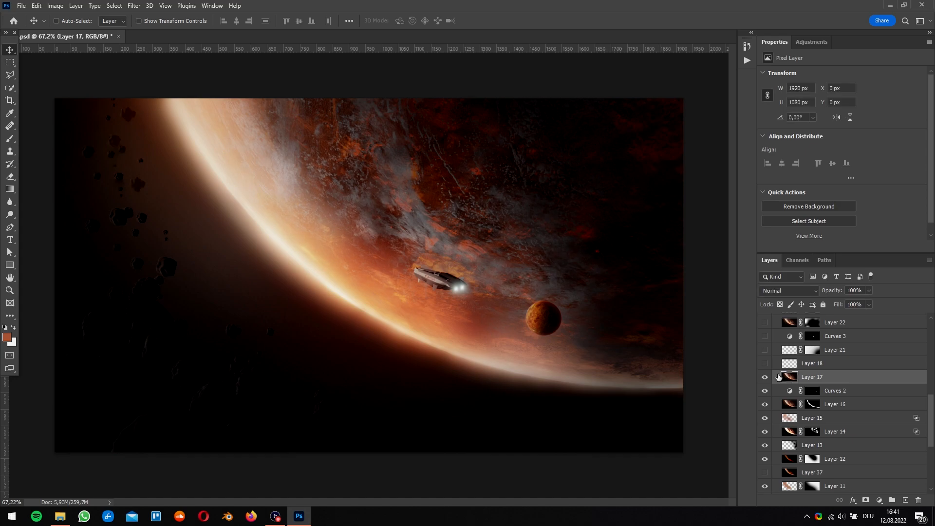
- Try to duplicate an asteroid on Layer 17 using the Healing Brush with a 146 px brush and a sampled source point
left_click_drag(10, 128, 53, 137)
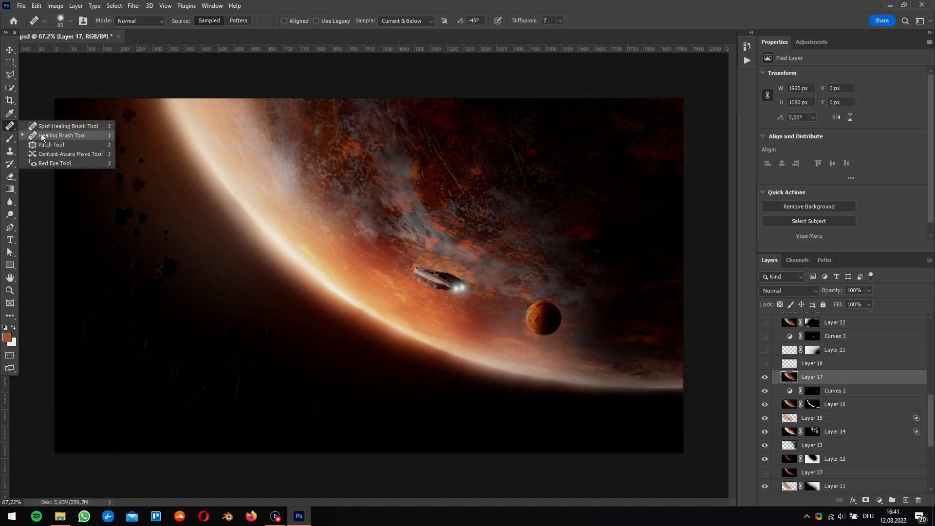
left_click(168, 267)
left_click(448, 193)
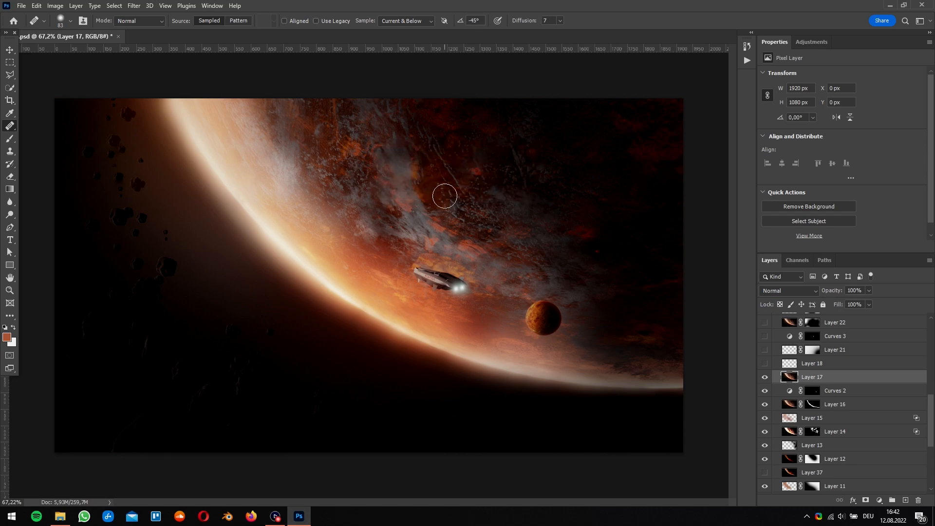
right_click_drag(185, 261, 217, 258, "alt")
left_click_drag(3, 128, 49, 137)
left_click(166, 265)
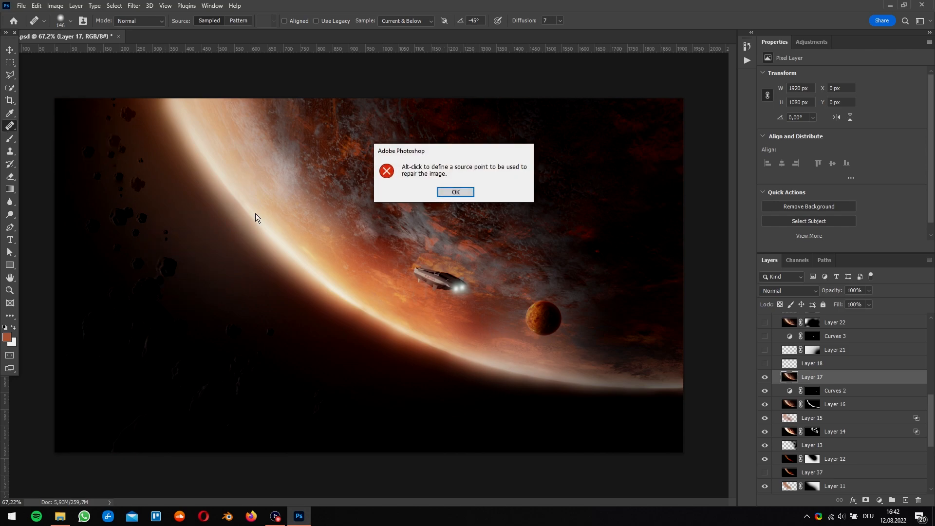
left_click(455, 193)
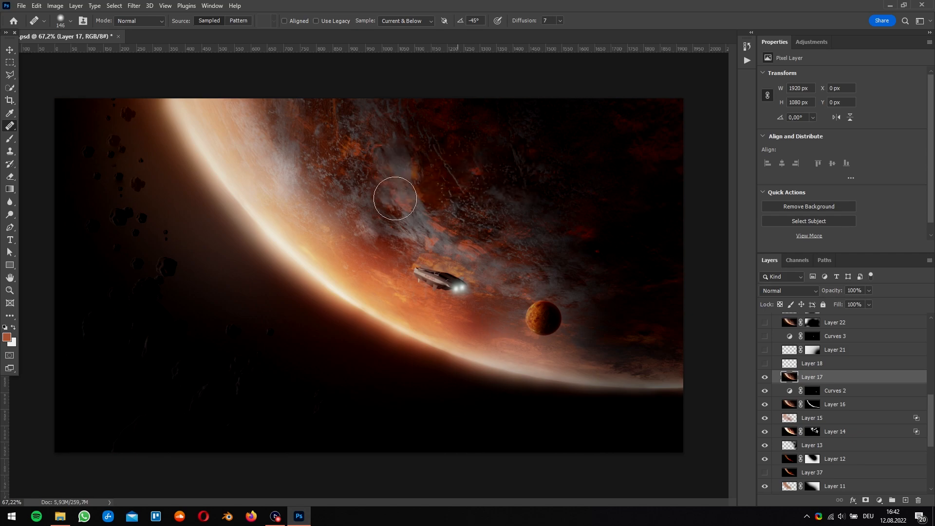
left_click(169, 250, "alt")
left_click(173, 206)
- Show Layer 18's engine glow and Layer 21's engine trail, selecting Layer 21
left_click(765, 364)
key("v")
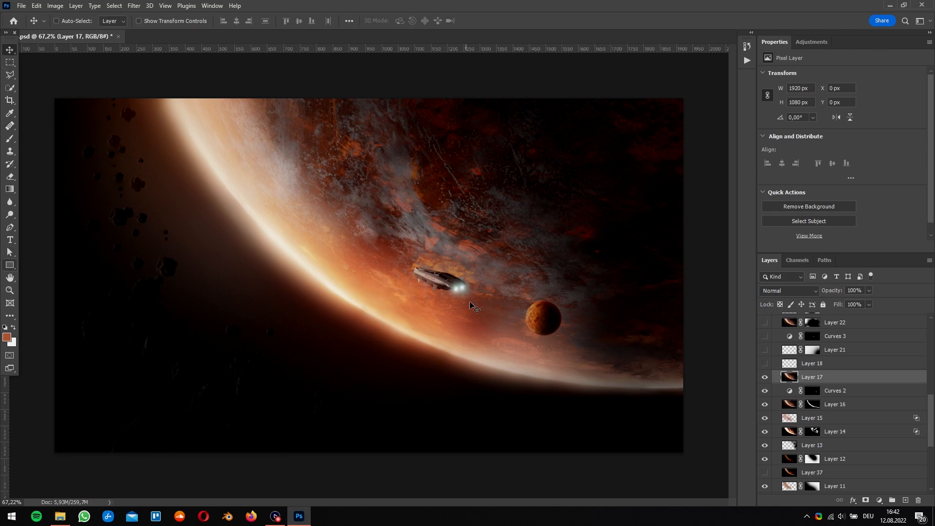
left_click(789, 364)
left_click(765, 363)
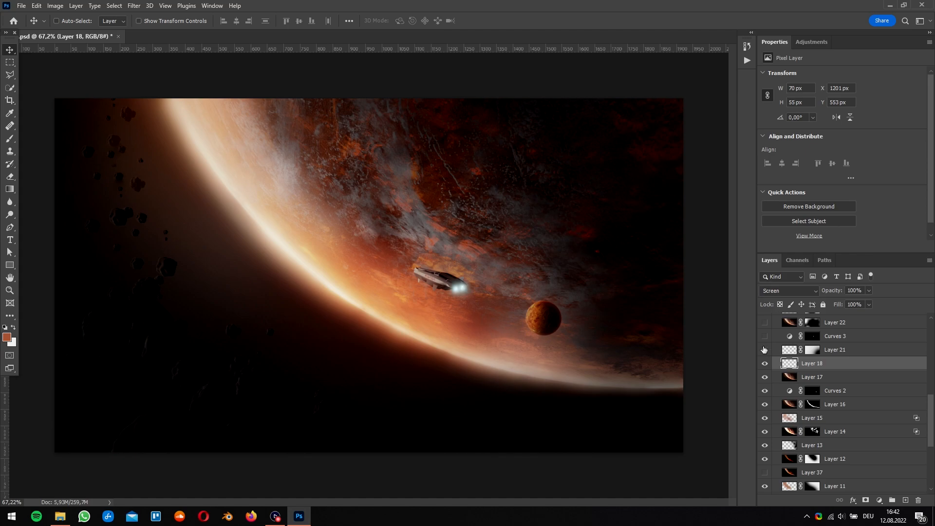
left_click(764, 350)
left_click(788, 350)
- Draw a tapering polygonal lasso selection about 525 by 217 px below the spaceship, narrowing toward the planet's rim
scroll(642, 365, "up", 3, "alt")
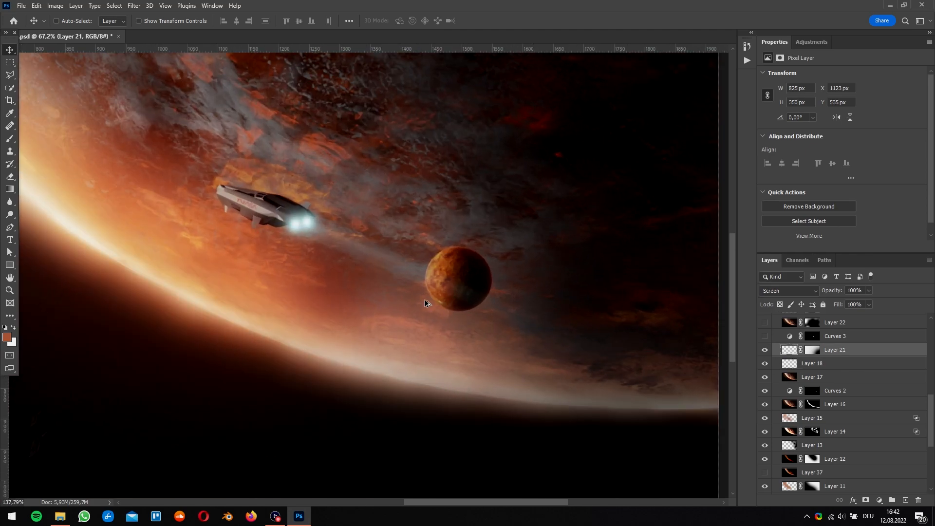
left_click(201, 284)
left_click(552, 402)
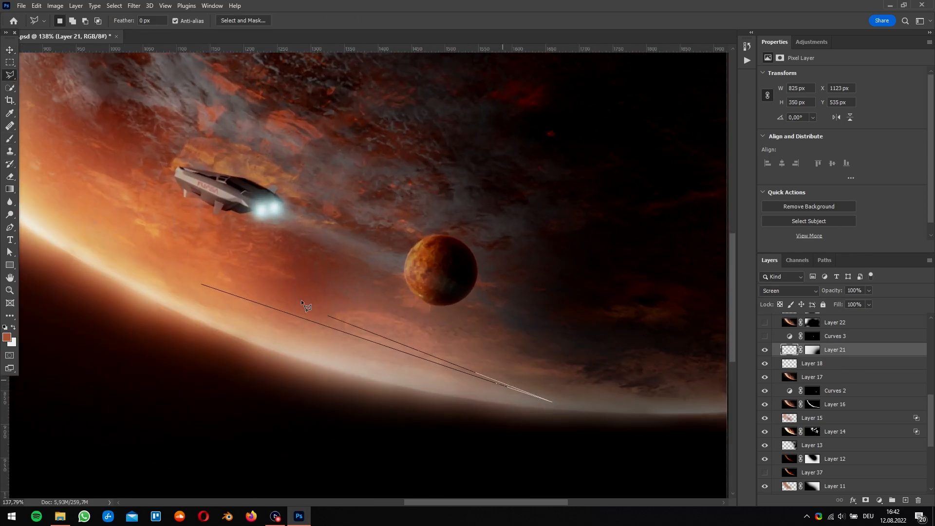
left_click(201, 284)
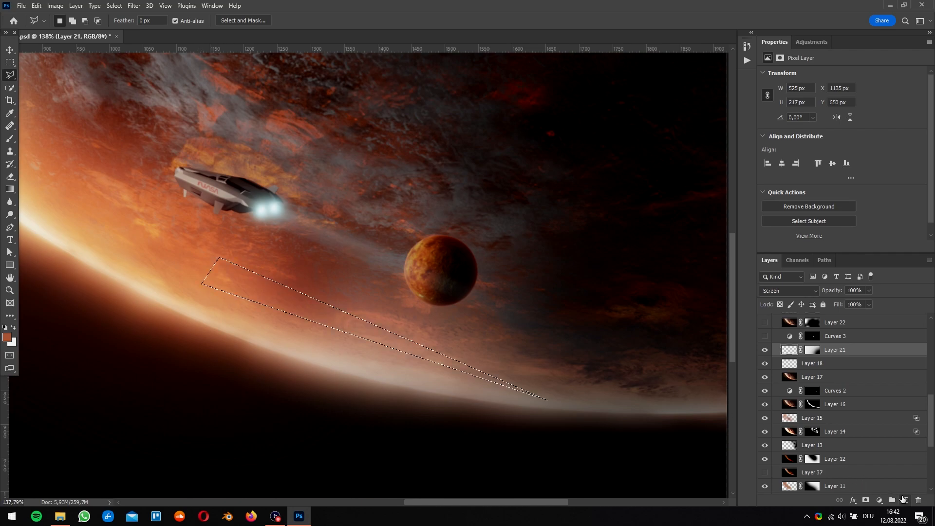
- Create a new layer above Layer 21 and fill the tapered selection with blue #60b3d9
left_click(905, 500)
left_click(13, 335)
left_click(563, 242)
key("Return")
right_click(10, 139)
left_click(41, 140)
key("alt+BackSpace")
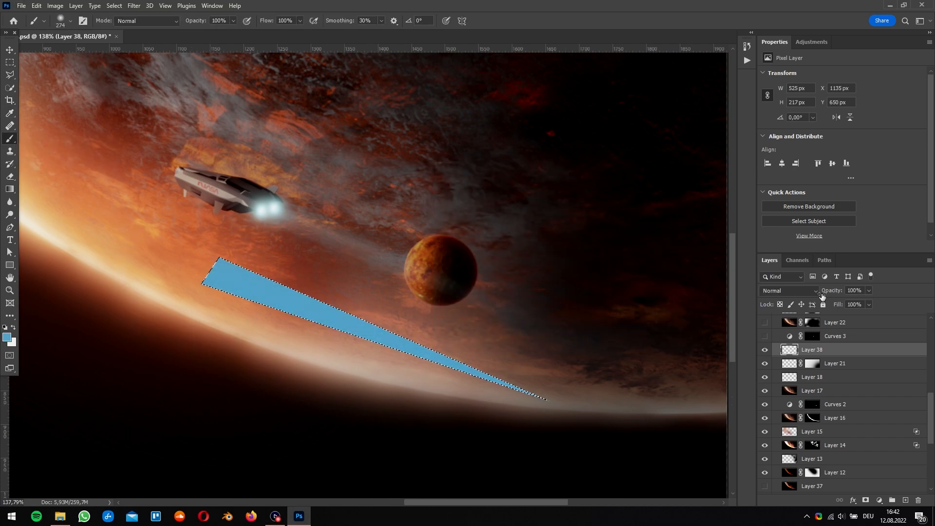
- Choose a lighter blue and paint a soft 26 px streak along the middle of the tapered shape
left_click(8, 336)
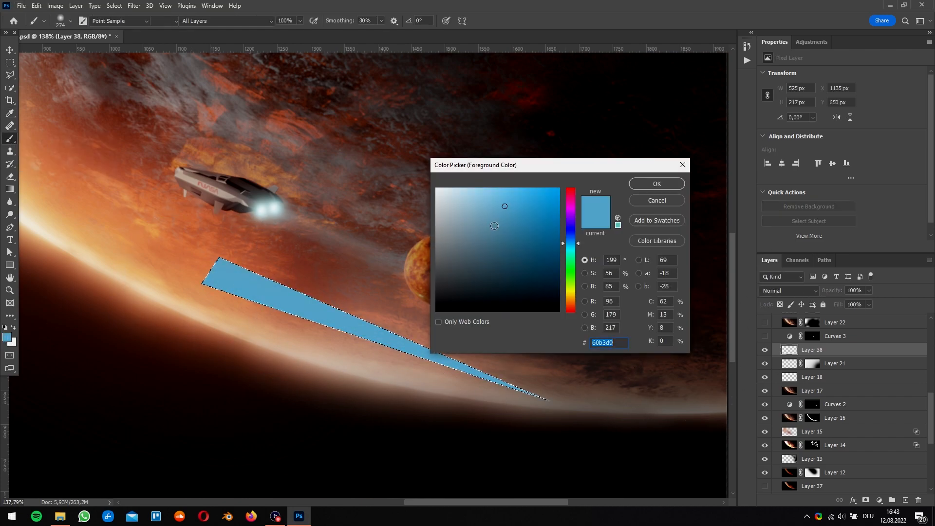
left_click(479, 197)
left_click(657, 181)
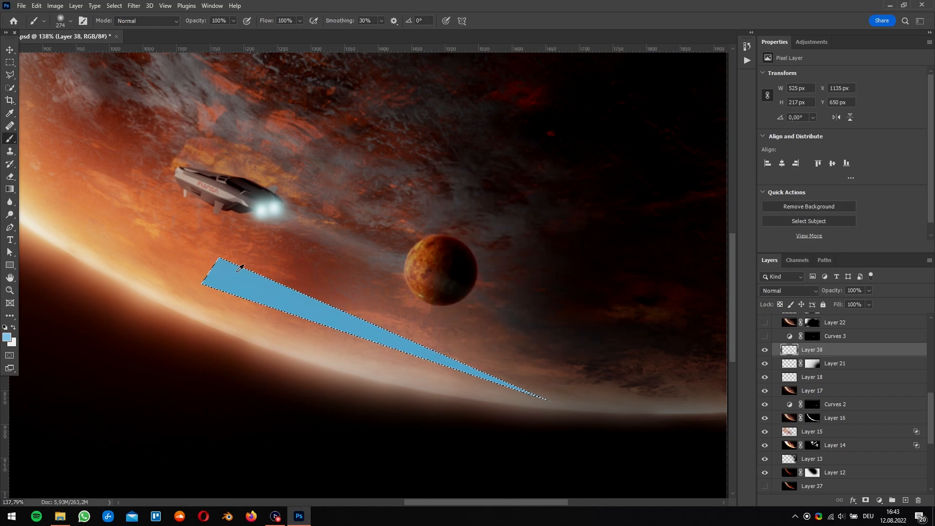
mouse_move(261, 269)
left_mouse_down()
mouse_move(292, 300)
mouse_move(374, 335)
mouse_move(380, 328)
mouse_move(359, 343)
left_mouse_up()
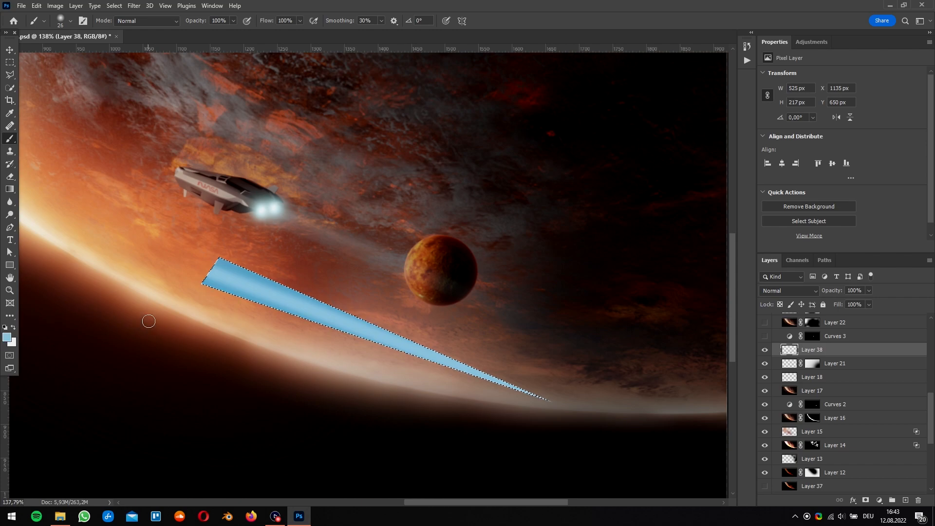
- Paint a thin white core line along the tapered shape with a 7 px brush
key("x")
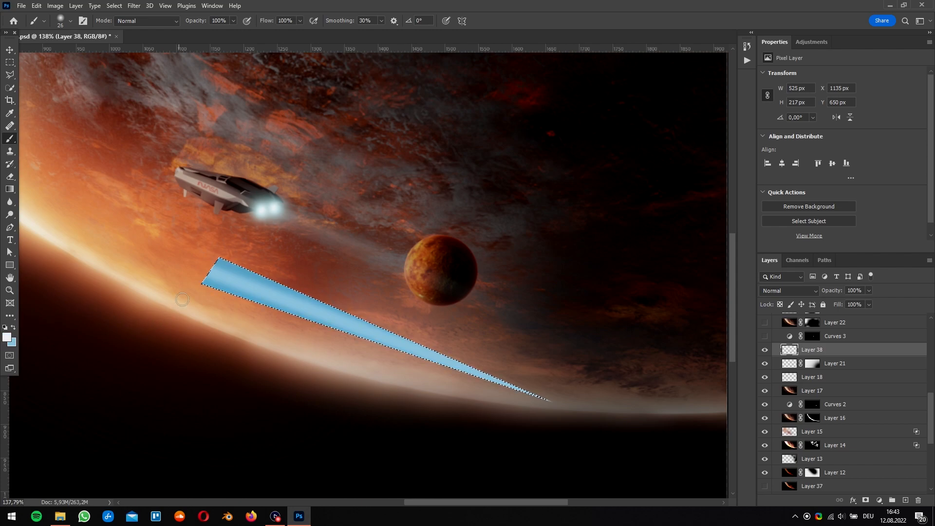
right_click_drag(213, 270, 210, 274, "alt")
left_click(550, 400, "shift")
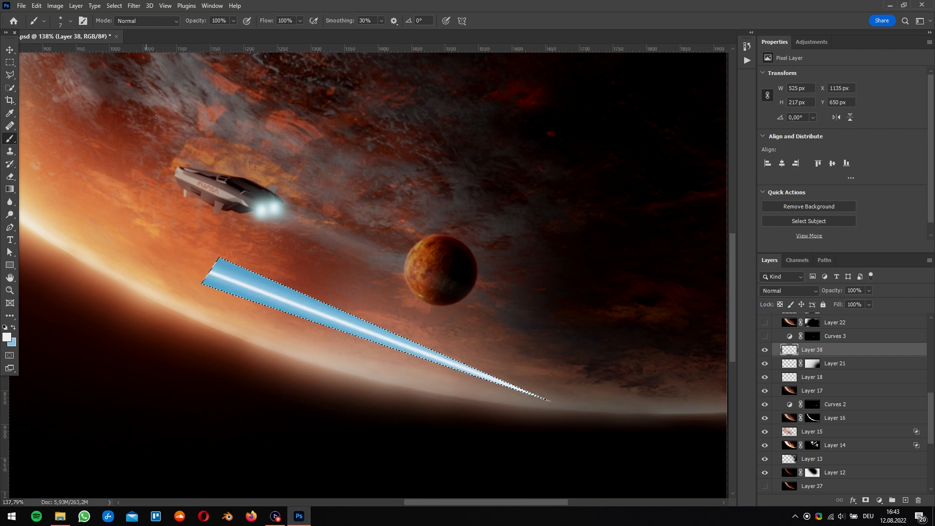
- Apply a Gaussian Blur to the tapered streak and clear the selection
left_click(134, 6)
mouse_move(156, 130)
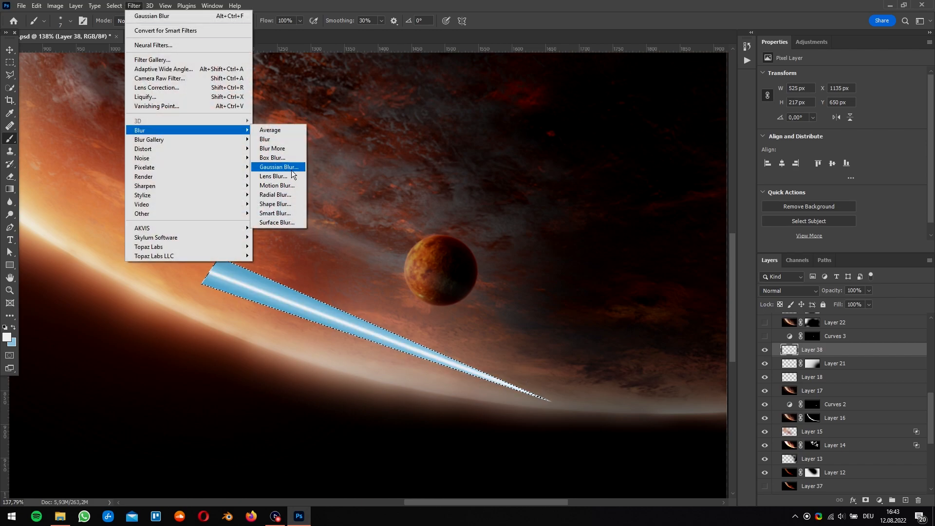
left_click(291, 167)
left_click_drag(273, 219, 280, 220)
left_click(373, 92)
key("b")
key("ctrl+d")
- Set the streak layer's blend mode to Screen and lower its opacity to 36%
left_click(854, 290)
type("50")
left_click(789, 291)
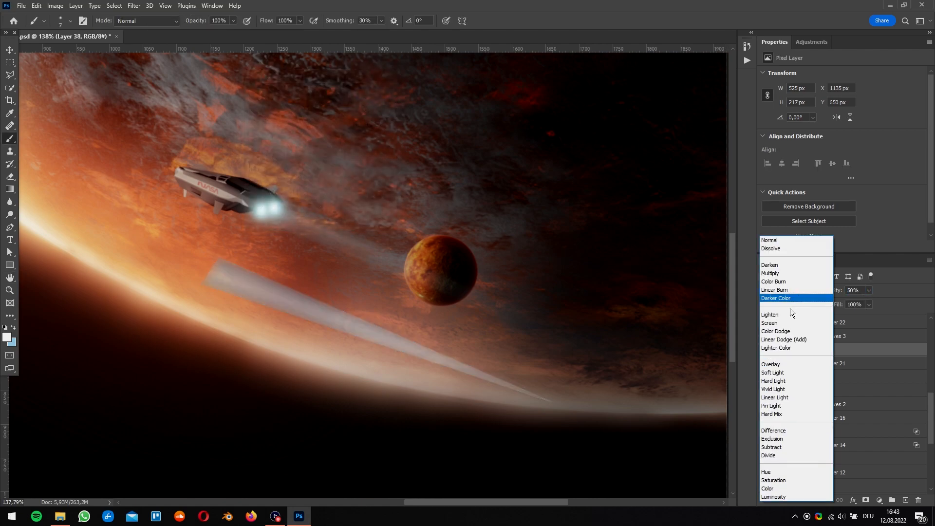
left_click(785, 322)
left_click_drag(828, 294, 824, 293)
- Change the streak layer's blend mode to Normal and apply the last-used Gaussian Blur again
left_click(805, 293)
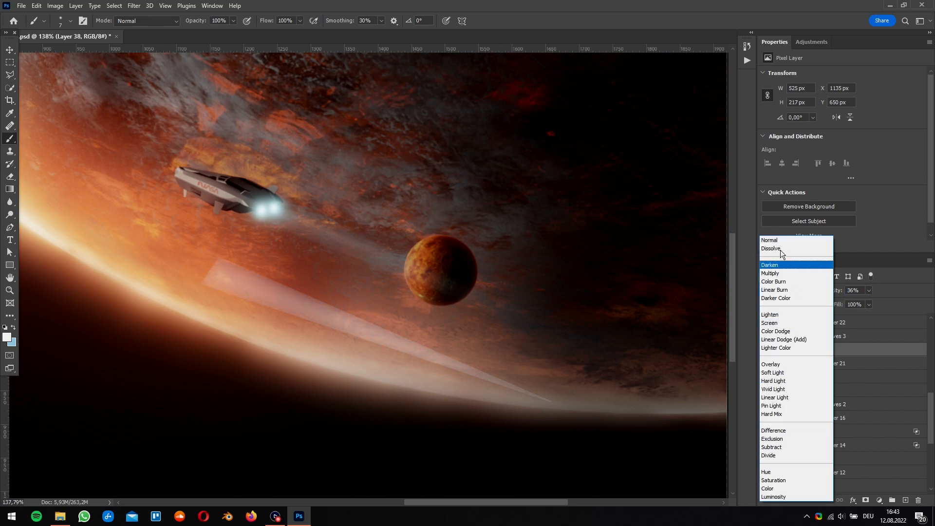
left_click(771, 248)
left_click(784, 290)
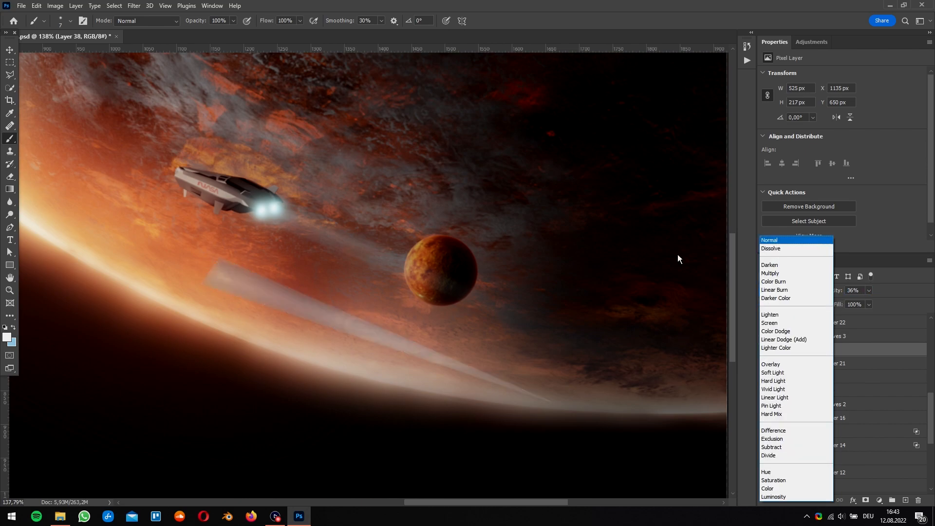
left_click(134, 7)
left_click(140, 18)
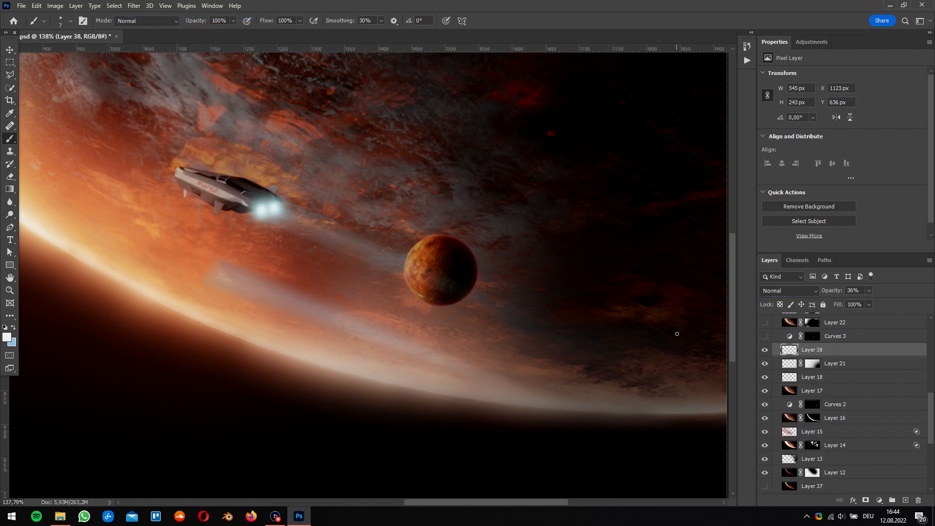
- Delete the blurred streak layer, Layer 38
key("Delete")
scroll(585, 317, "down", 1)
key("ctrl+0")
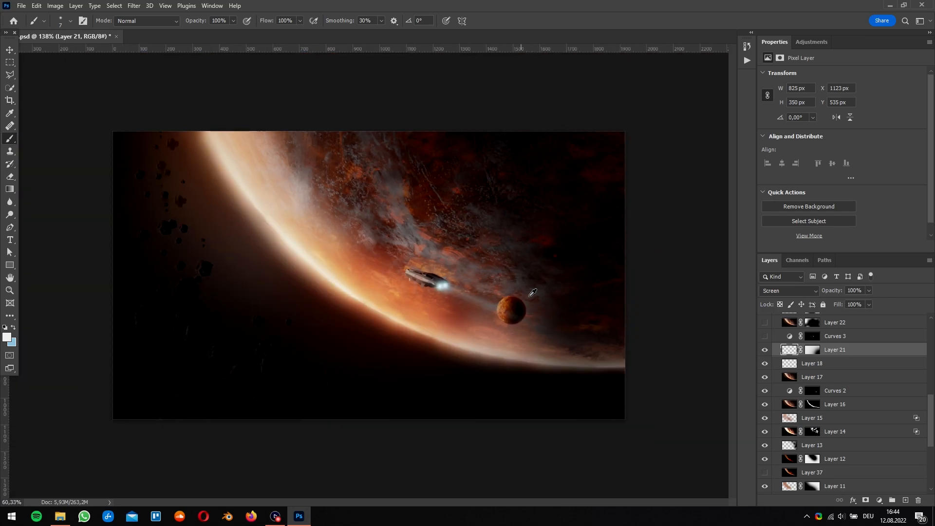
- Show the Curves 3 adjustment layer and select it to inspect its curve
scroll(532, 292, "up", 1, "alt")
scroll(764, 374, "up", 3)
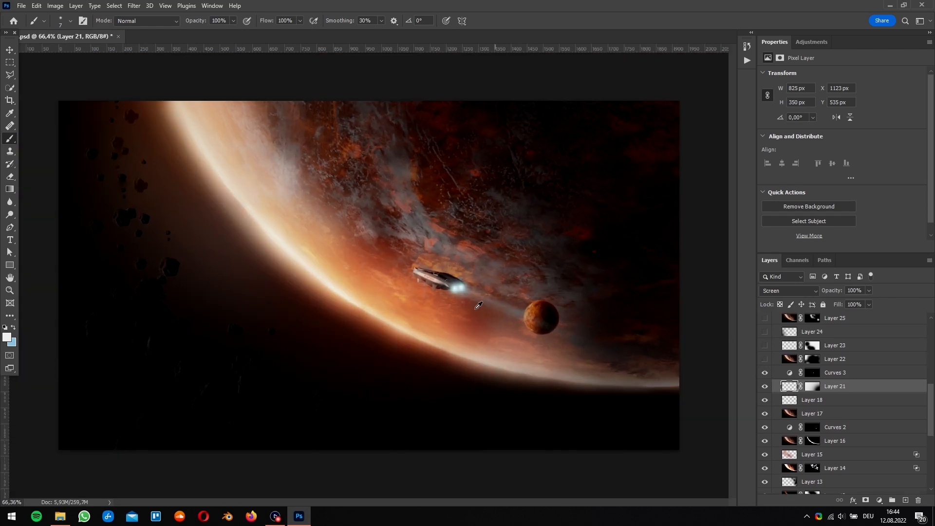
scroll(479, 305, "up", 1, "alt")
scroll(620, 353, "up", 1)
left_click(765, 373)
left_click(788, 373)
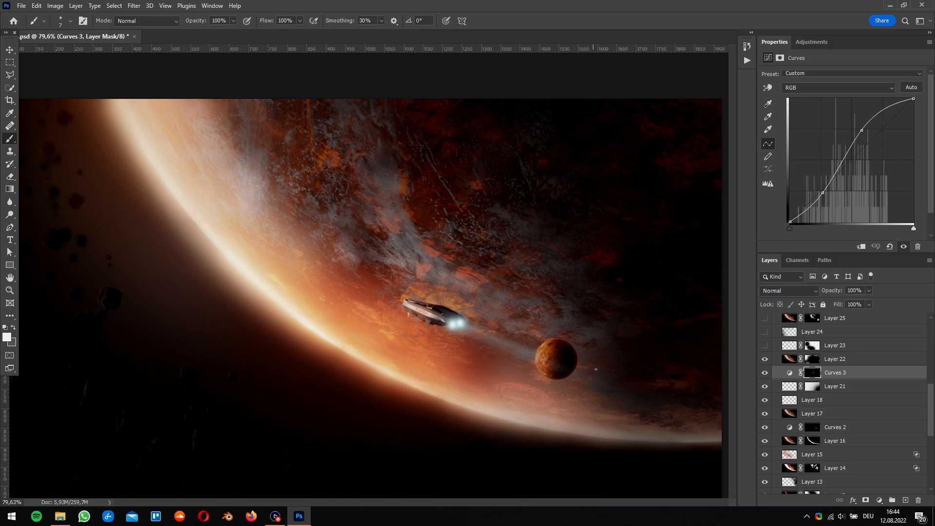
- Select Layer 22 and toggle its visibility to compare its effect on the whole image
scroll(692, 384, "down", 3, "alt")
left_click(789, 360)
left_click(134, 6)
left_click(491, 4)
scroll(534, 160, "up", 1, "alt")
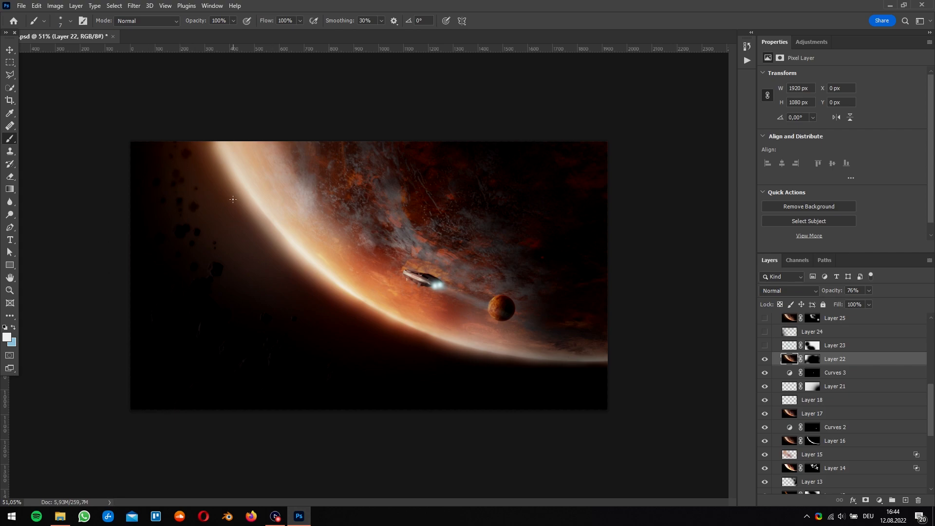
key("v")
left_click(765, 359)
left_click(764, 361)
scroll(585, 317, "up", 2, "alt")
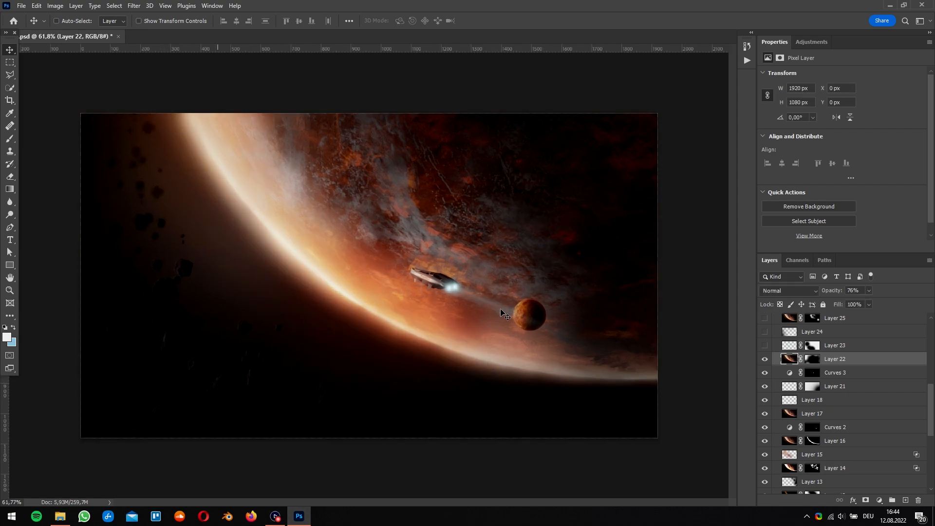
- Draw an elliptical selection about 1299 by 1186 px over the planet and add a new layer above Layer 22
scroll(798, 390, "up", 3)
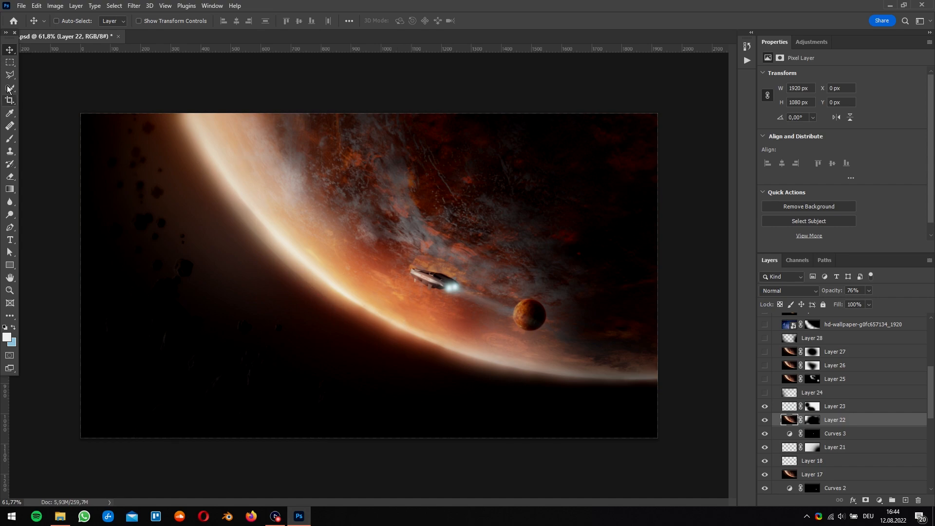
left_click(10, 62)
left_click(46, 69)
left_click_drag(340, 165, 602, 392)
left_click(905, 500)
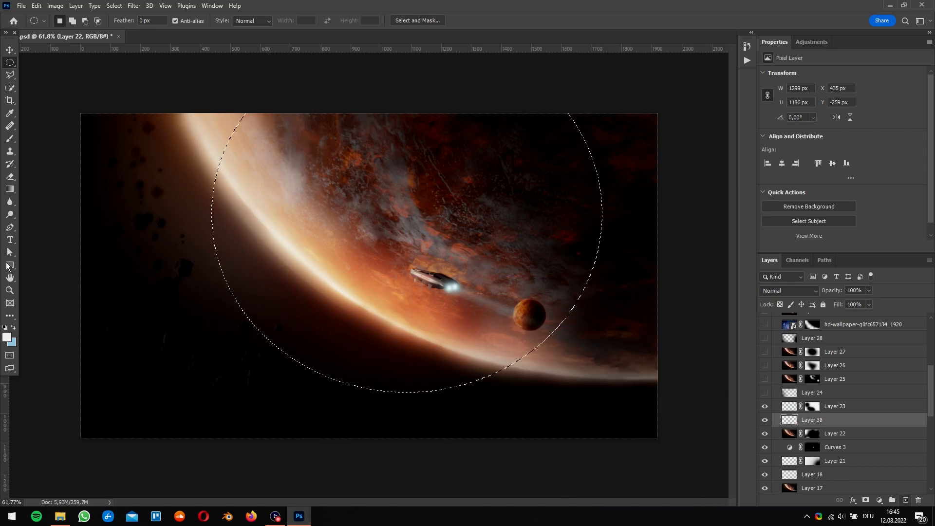
- Pick a green color, paint the selection's lower-left inner edge with a soft 388 px brush, and deselect
key("b")
left_click(7, 337)
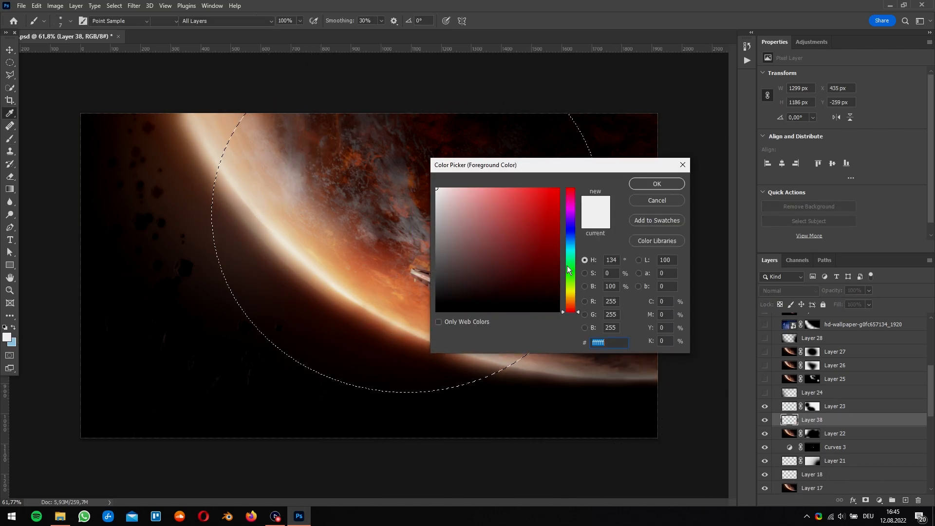
left_click(569, 270)
left_click(657, 184)
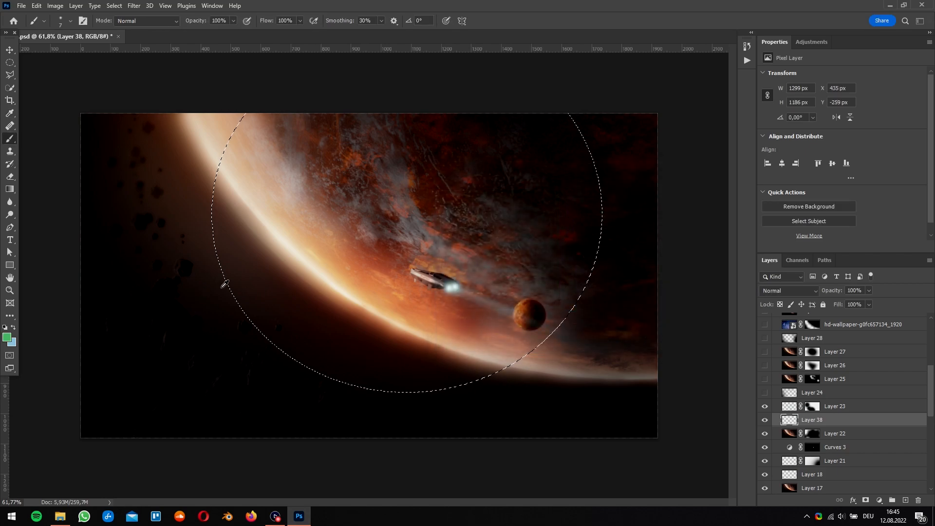
right_click_drag(224, 288, 269, 299, "alt")
mouse_move(161, 261)
left_mouse_down()
mouse_move(238, 384)
mouse_move(444, 469)
mouse_move(408, 465)
left_mouse_up()
key("x")
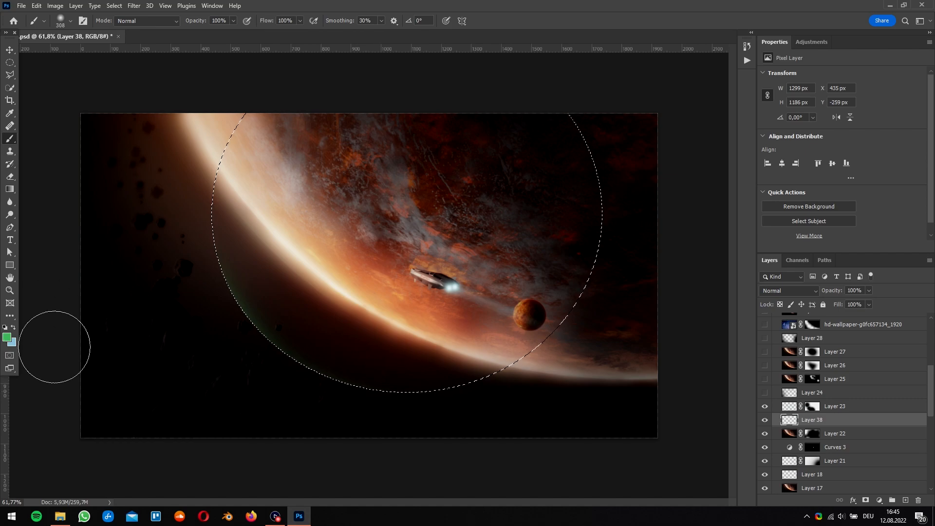
key("ctrl+d")
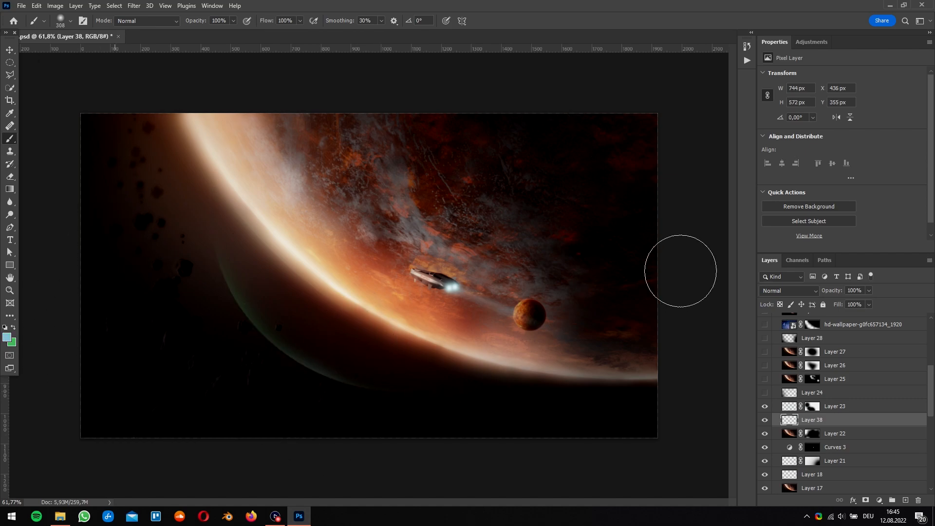
- Lower the green arc layer's opacity to 53% and set its blend mode to Screen
left_click_drag(837, 290, 826, 290)
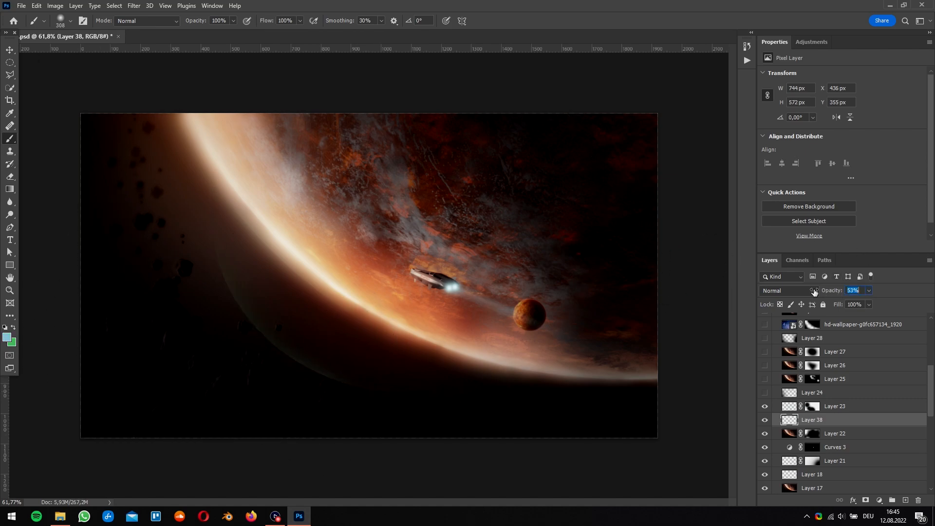
left_click(815, 291)
left_click(774, 316)
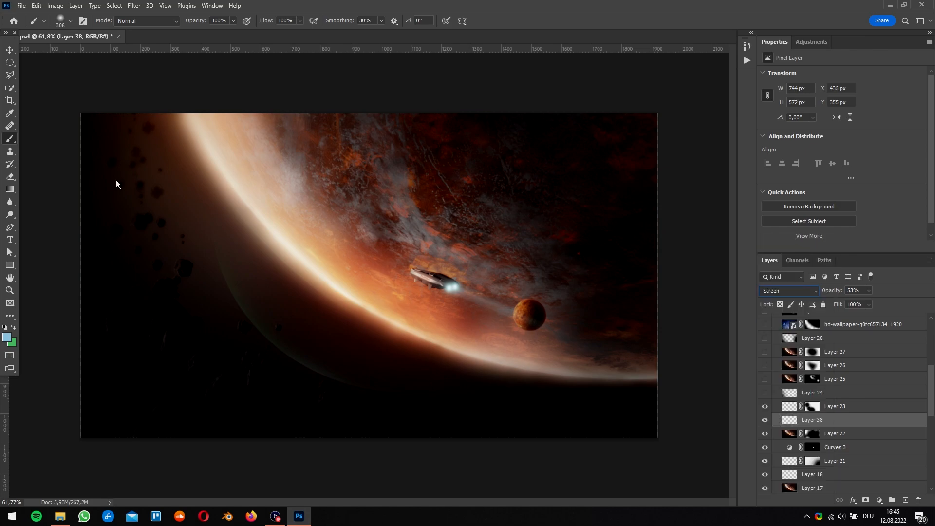
- Move the green arc farther out from the planet's edge and delete its layer
left_click(9, 50)
left_click_drag(266, 337, 238, 331)
key("alt+shift+n")
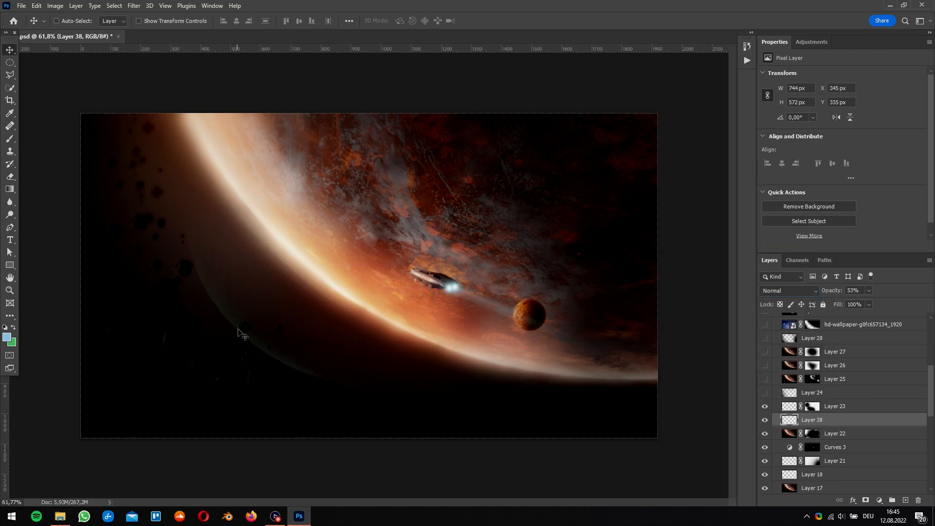
key("Delete")
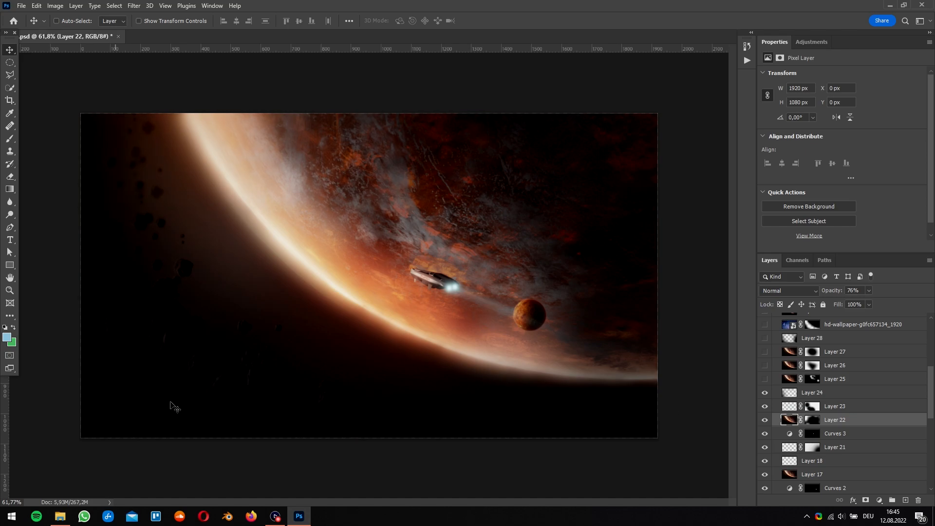
- Show Layers 25, 26 and 27 and select each layer from Layer 24 up to check its blend mode and opacity
left_click(788, 392)
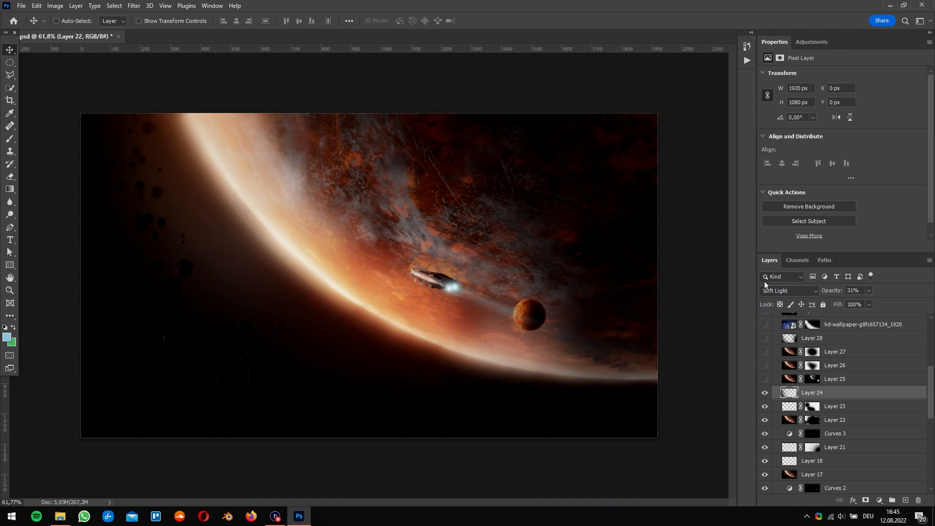
left_click(764, 378)
left_click(783, 381)
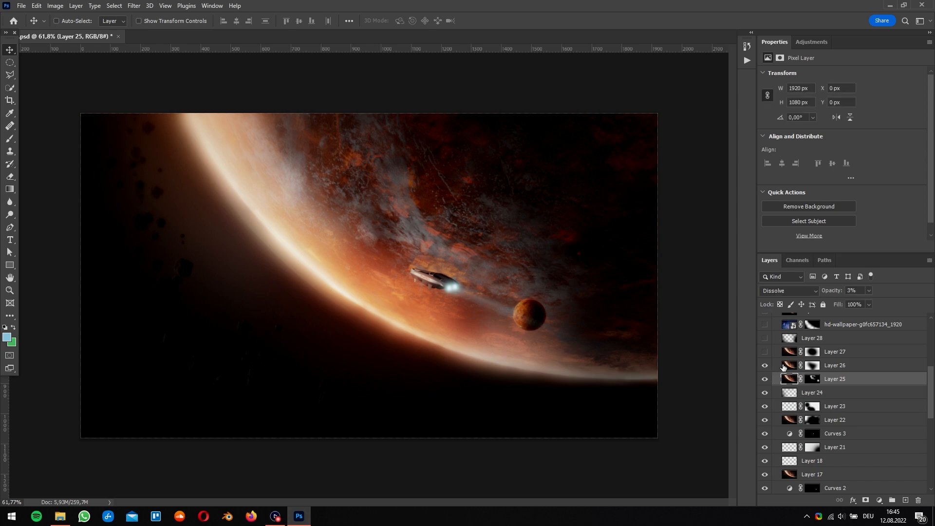
left_click(783, 366)
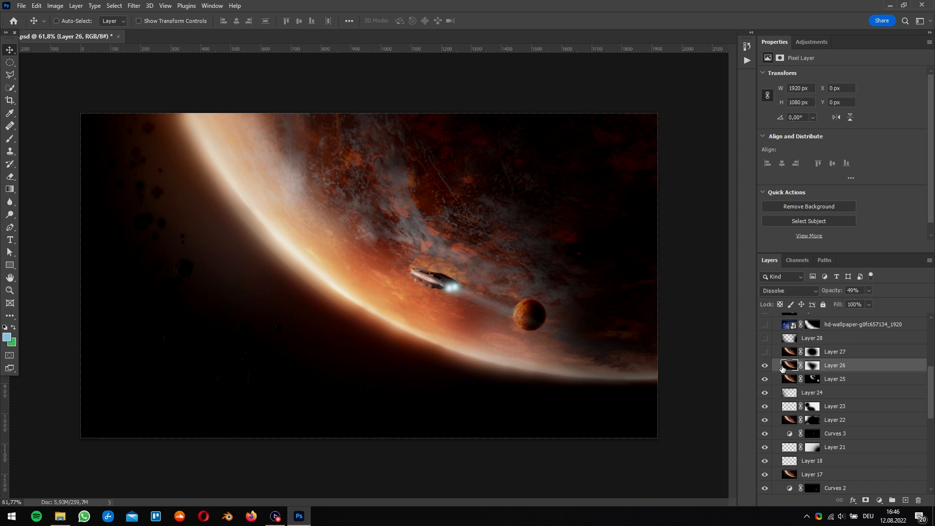
left_click(788, 354)
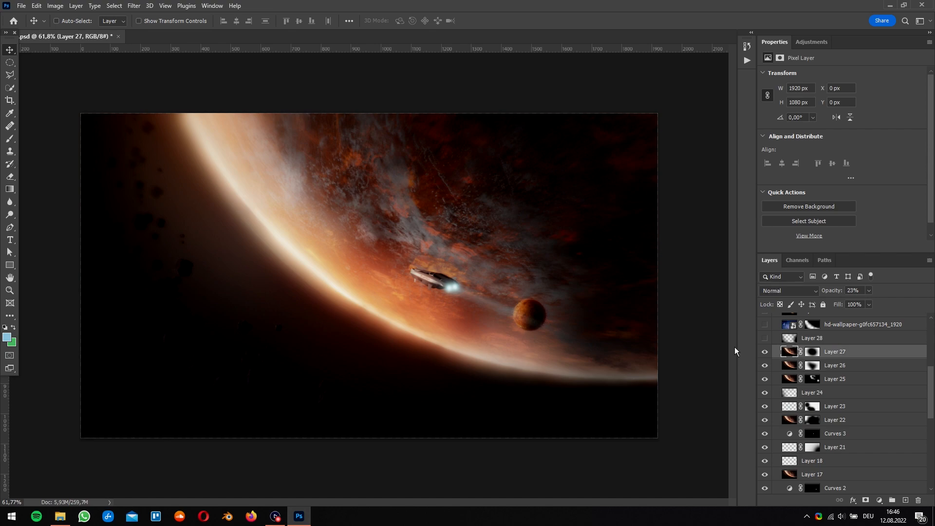
key("alt+y")
key("Escape")
- Group Layers 25 to 27 and toggle the group's visibility to compare their combined effect
scroll(590, 208, "up", 3, "alt")
left_click(794, 380, "shift")
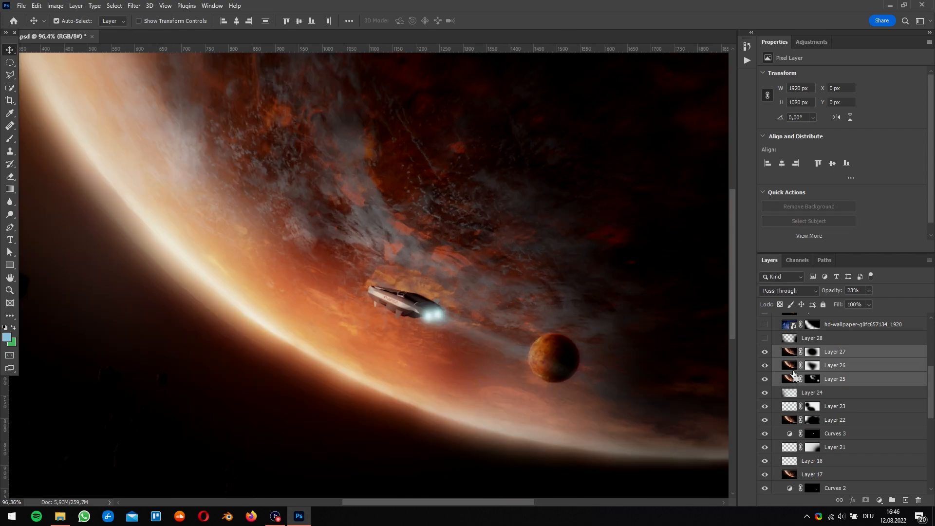
key("ctrl+g")
left_click(765, 351)
left_click(765, 352)
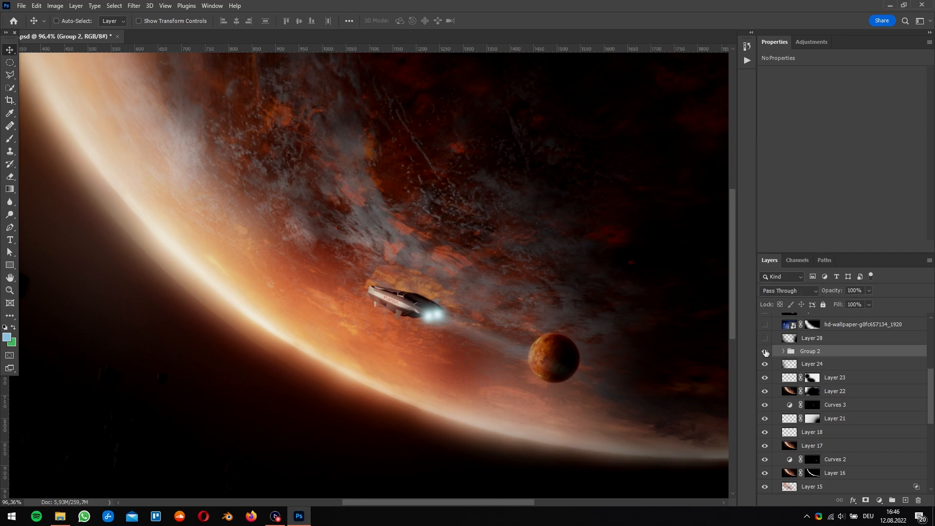
- Stamp all visible layers into a new layer and apply a Radial Blur with amount 10, Zoom method and Good quality
key("ctrl+shift+alt+e")
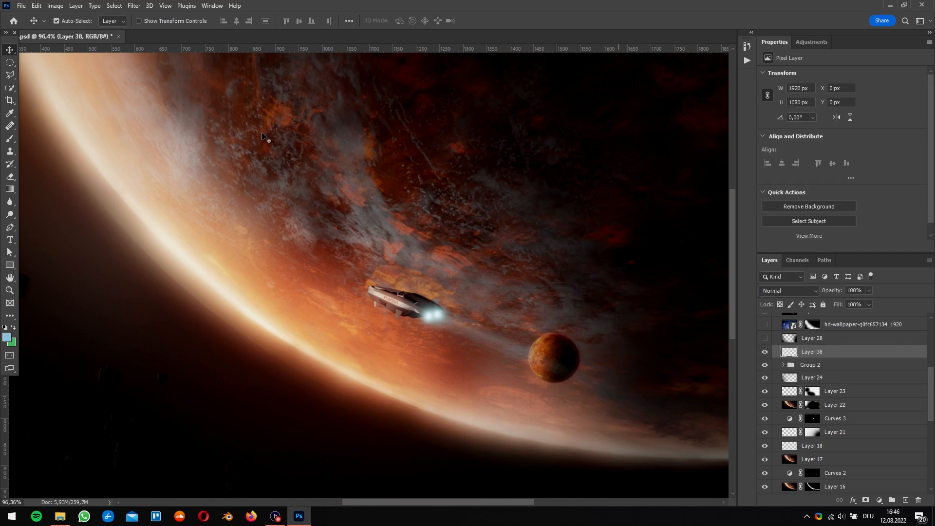
left_click(134, 5)
mouse_move(194, 130)
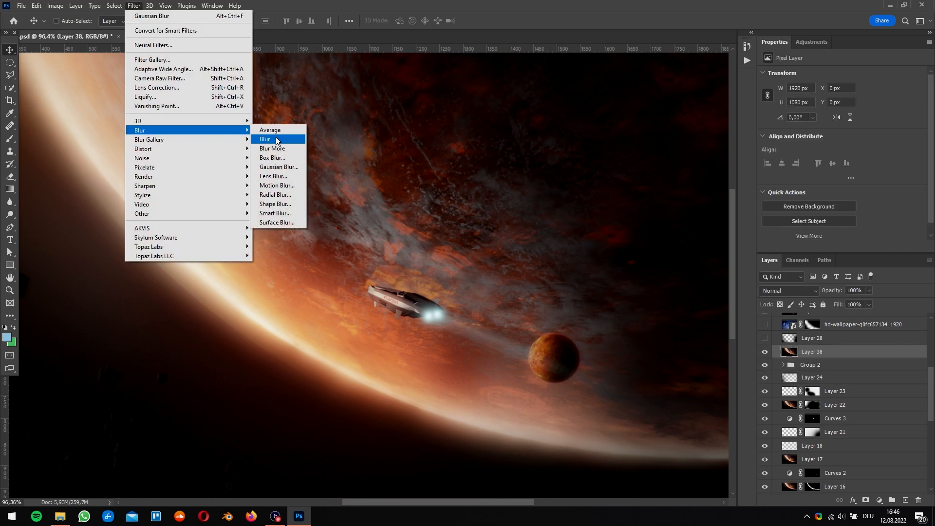
left_click(276, 194)
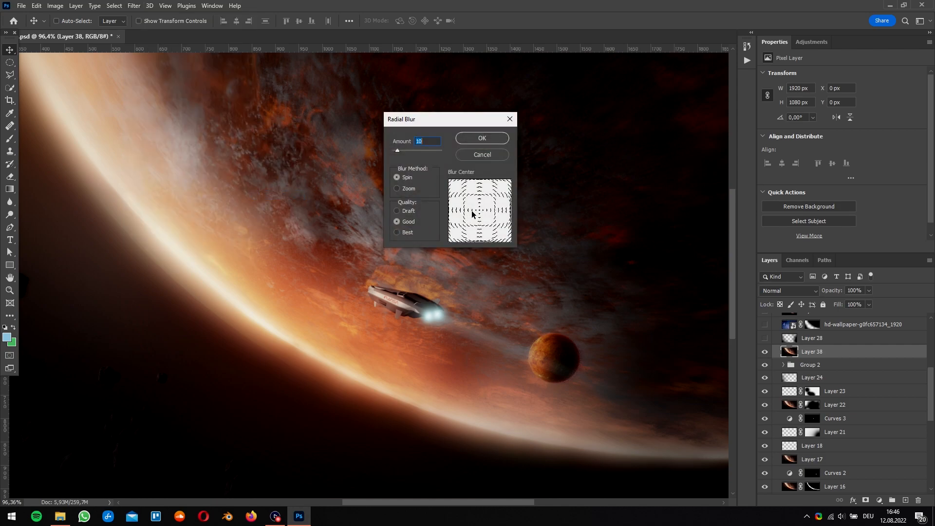
left_click(397, 189)
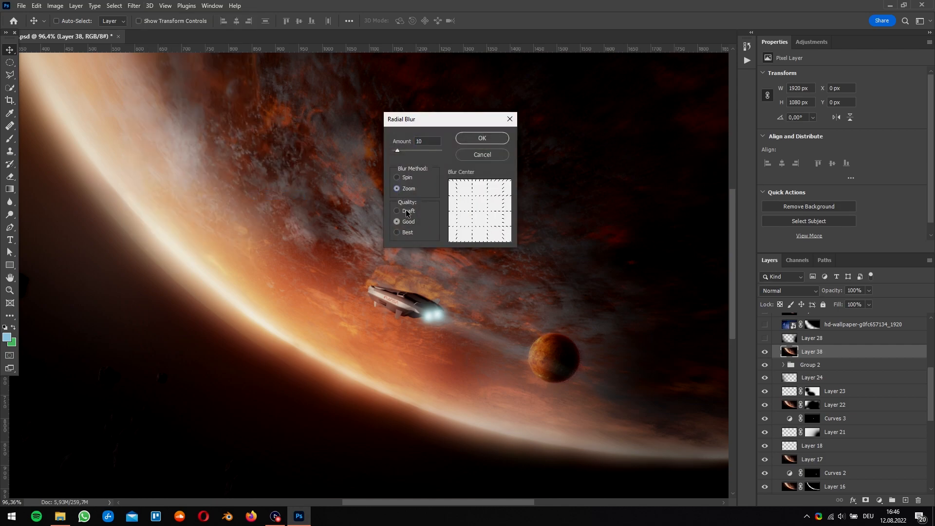
left_click(474, 142)
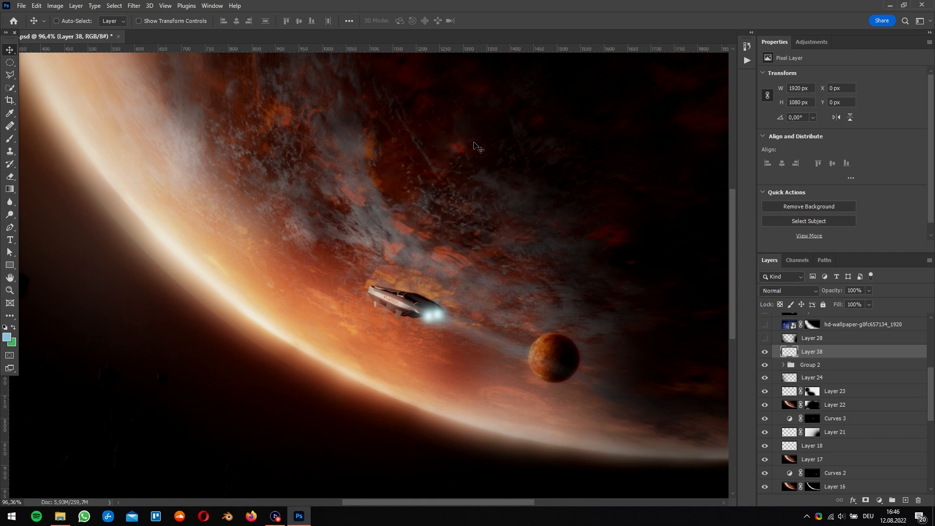
- Mask out the center of the radially blurred layer with a soft 862 px black brush and lower its opacity to 7%
key("ctrl+0")
left_click(867, 500)
key("b")
right_click_drag(340, 289, 431, 289, "alt")
key("x")
mouse_move(430, 275)
left_mouse_down()
mouse_move(297, 253)
mouse_move(385, 291)
mouse_move(212, 249)
mouse_move(178, 259)
mouse_move(571, 269)
mouse_move(554, 249)
left_mouse_up()
left_click_drag(787, 289, 789, 290)
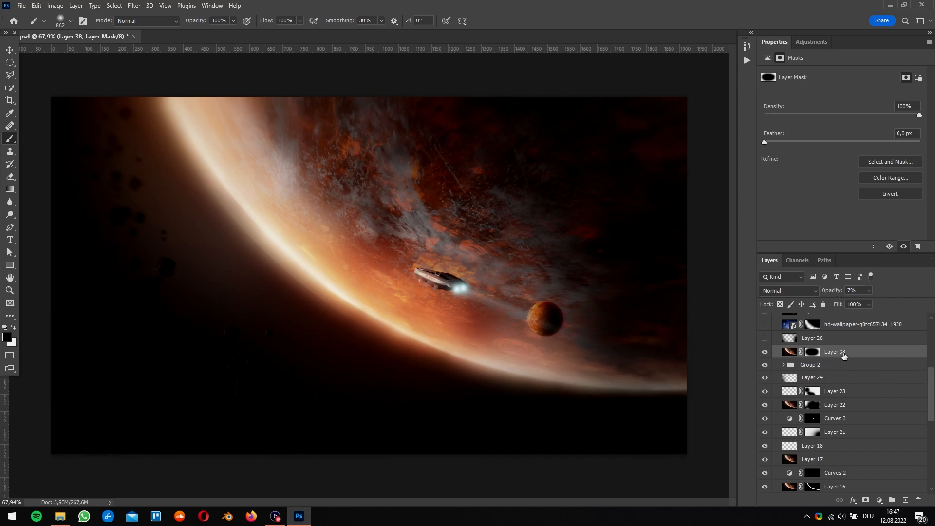
- Delete the radially blurred layer, then show and select Layer 28
key("Delete")
scroll(807, 404, "down", 3)
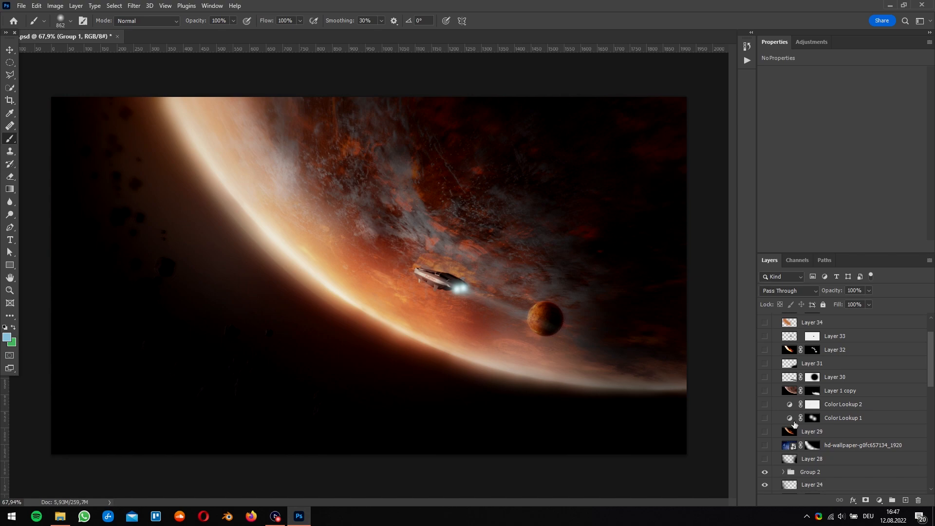
left_click(785, 424)
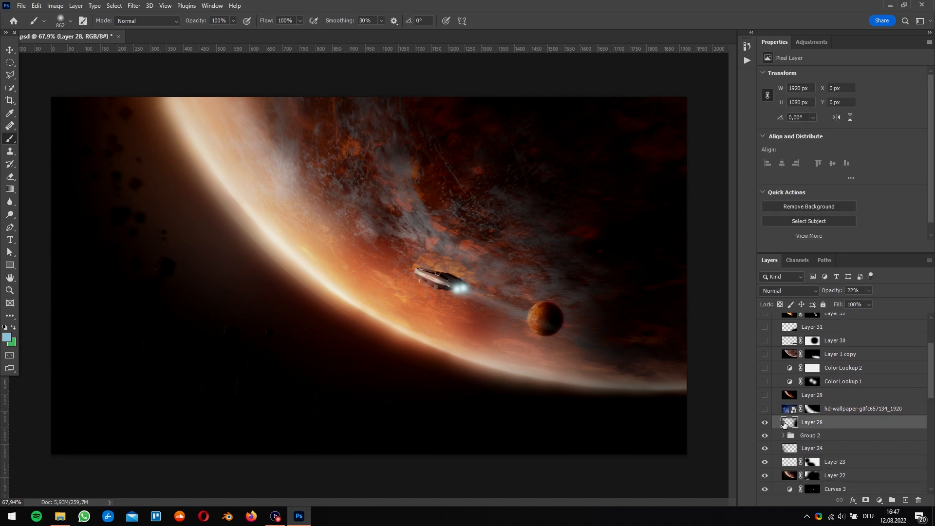
key("v")
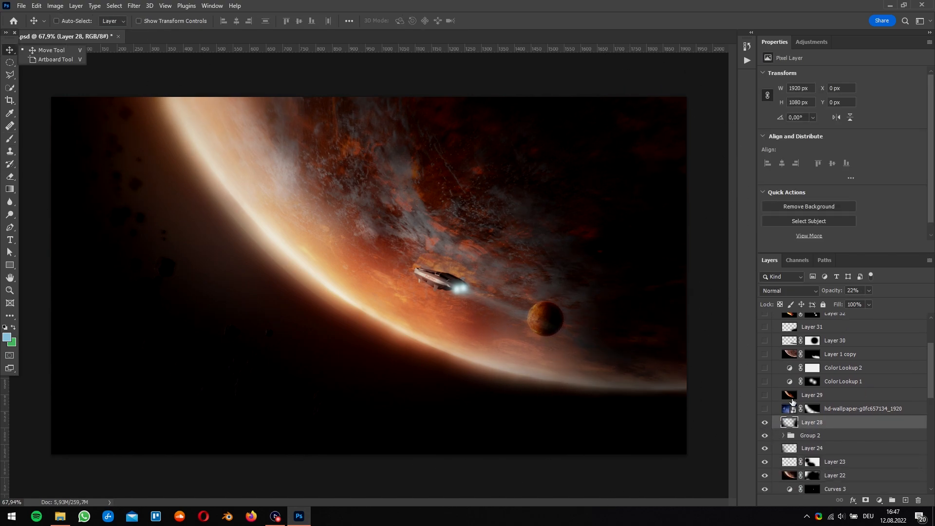
- Show and select the hd-wallpaper-g0fc657134_1920 layer and Layer 29, toggling their visibility to compare the effects
left_click(765, 409)
left_click(781, 412)
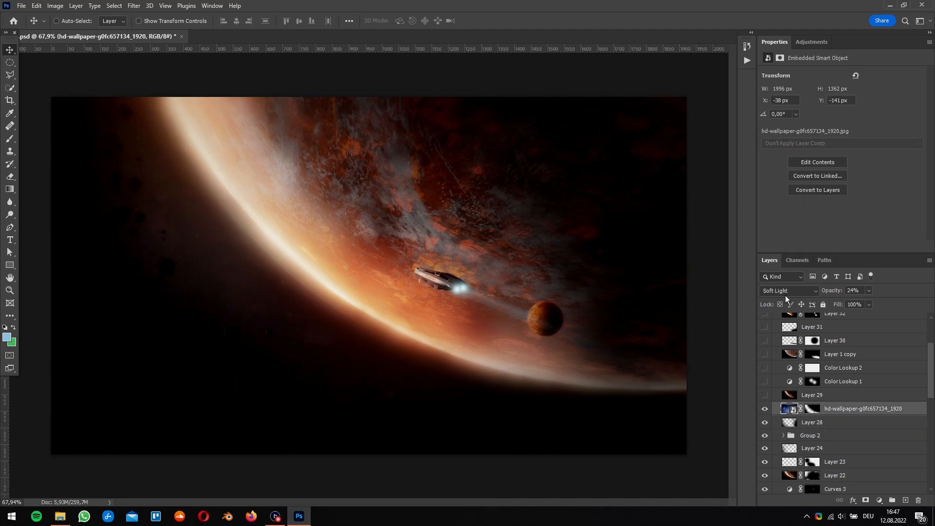
left_click(763, 410)
left_click(776, 392)
left_click(765, 395)
left_click(765, 395)
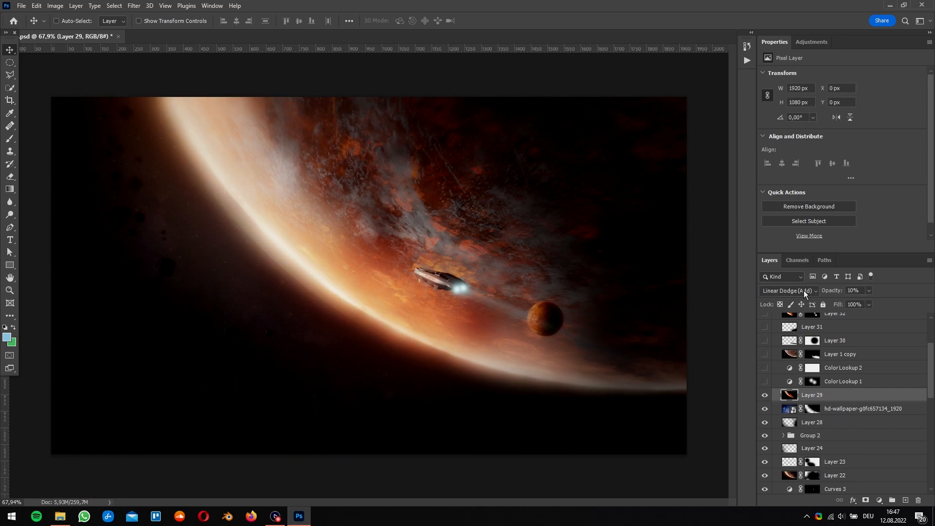
- Select and show the Color Lookup 1 adjustment layer, toggling its visibility to compare the effect
left_click(837, 383)
left_click(764, 382)
left_click(764, 383)
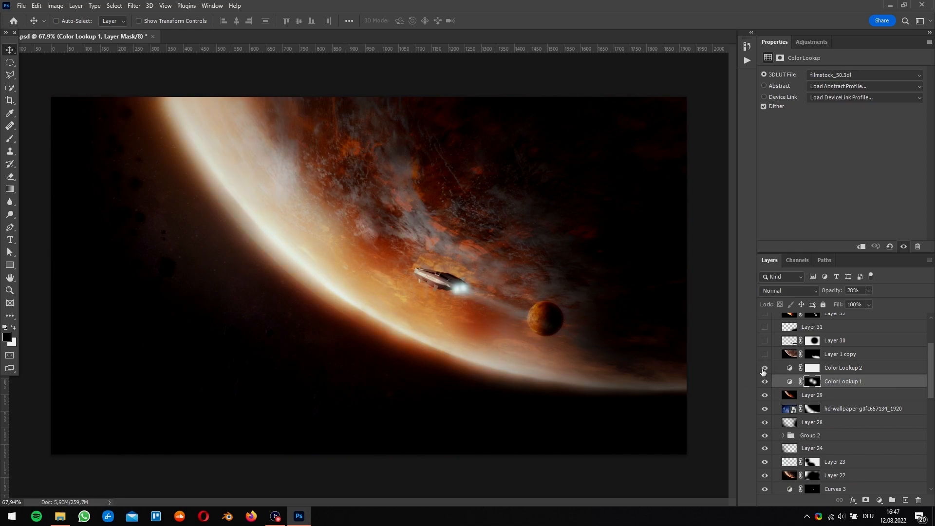
- Select the Color Lookup 2 layer, choose the Color blend mode for it, and toggle its visibility to compare
left_click(809, 367)
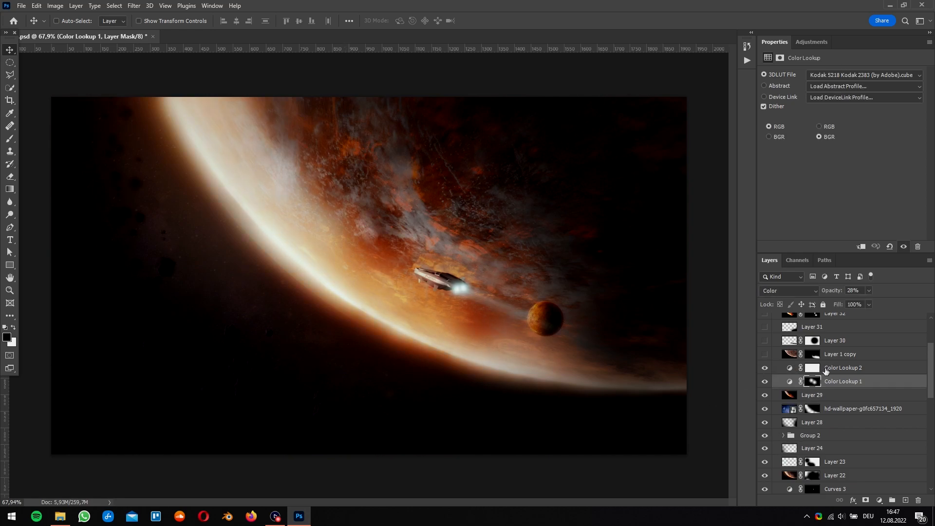
left_click(774, 291)
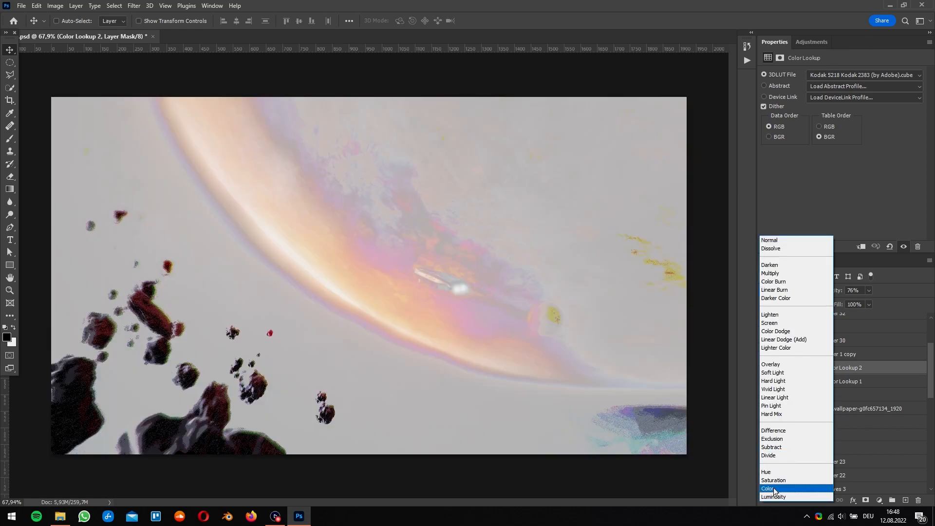
left_click(774, 487)
left_click(763, 371)
left_click(764, 371)
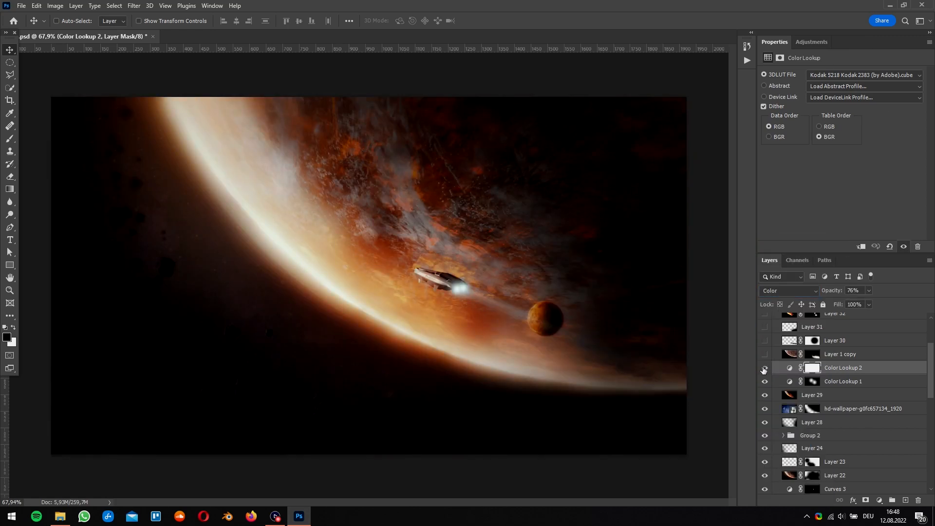
- Select and show Layer 1 copy, toggling its visibility to compare the planet's lower edge
left_click(787, 358)
left_click(763, 354)
left_click(764, 354)
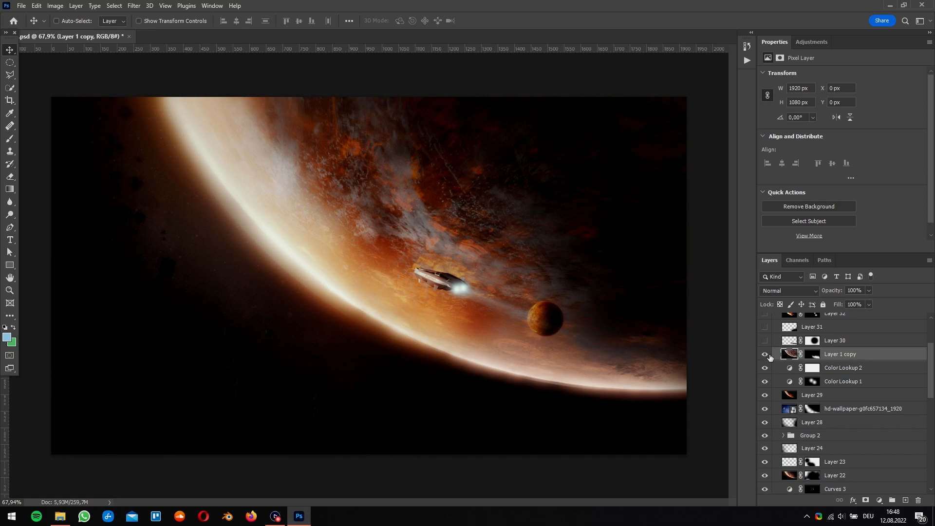
left_click(763, 354)
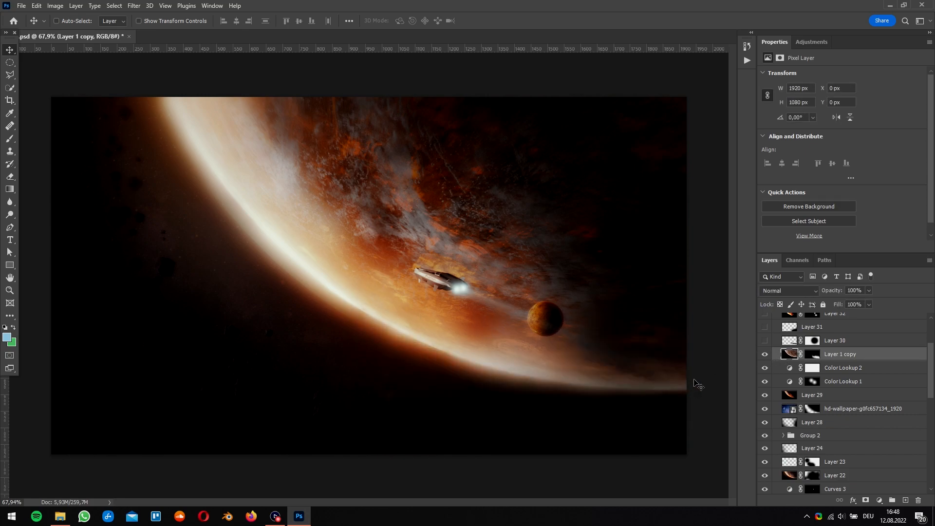
- Show and select Layer 30 and Layer 31 above Layer 1 copy
left_click(789, 340)
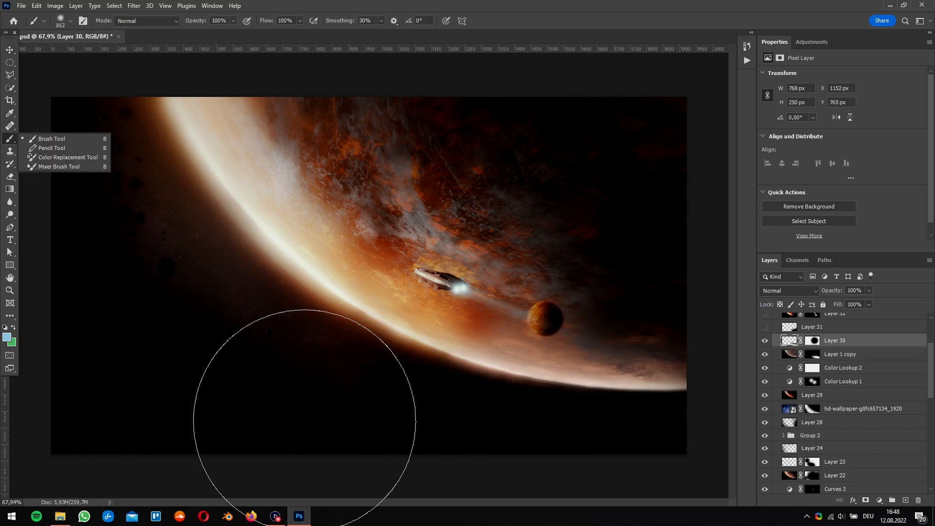
scroll(848, 399, "up", 3)
left_click(765, 399)
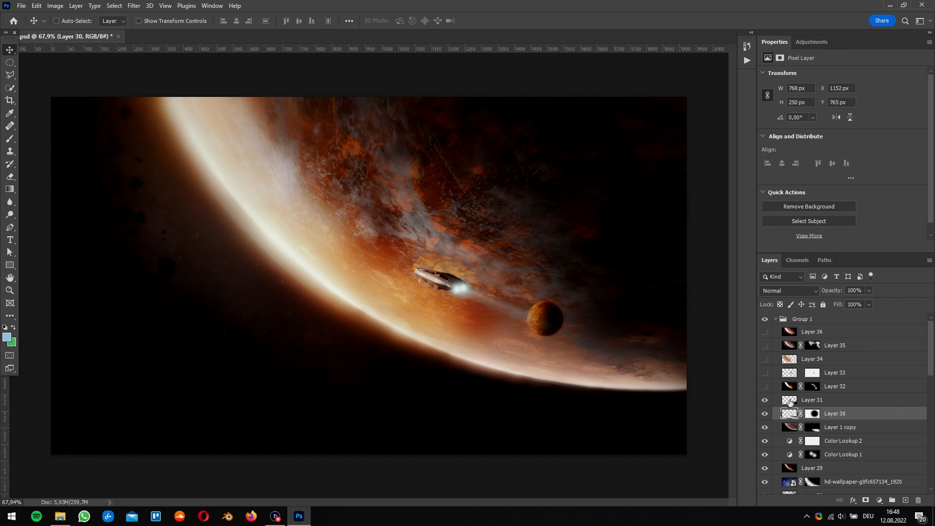
left_click(789, 400)
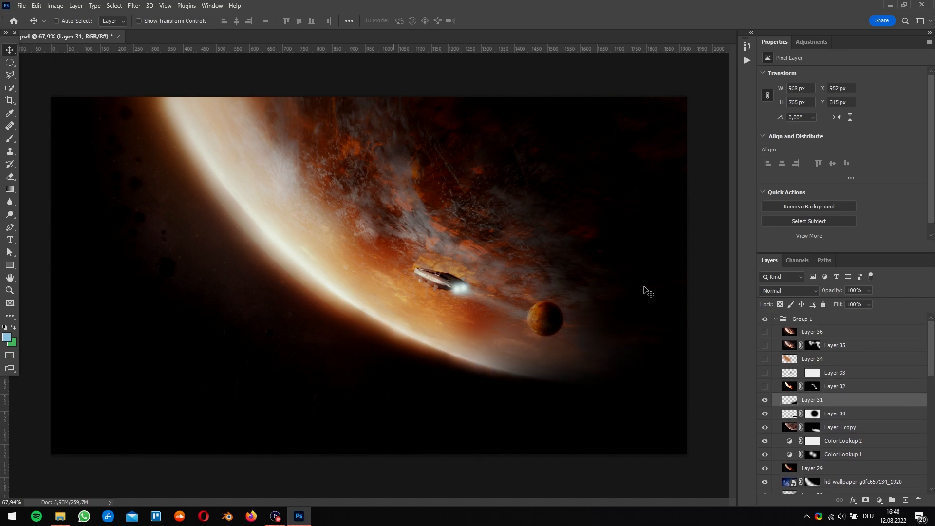
- Show and select Layer 32, open the Levels adjustment for it, and cancel without applying changes
left_click(780, 386)
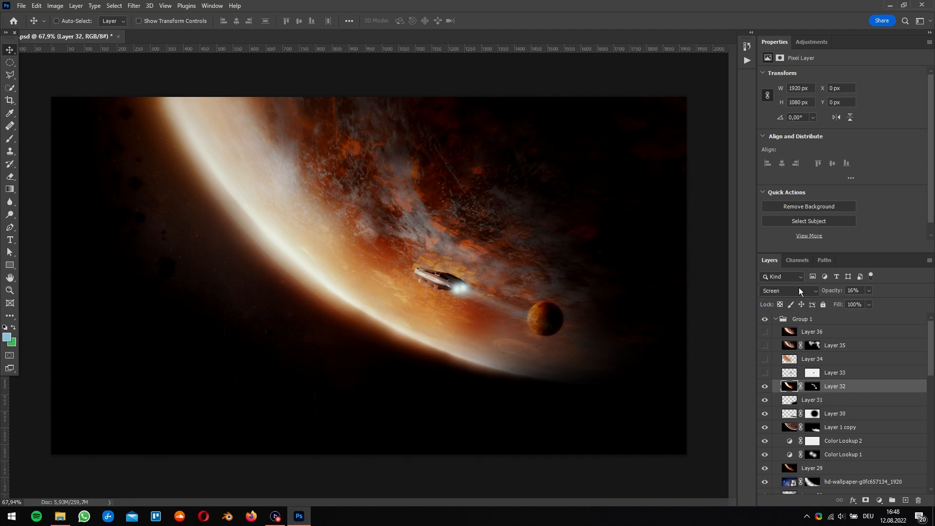
key("ctrl")
key("ctrl+m")
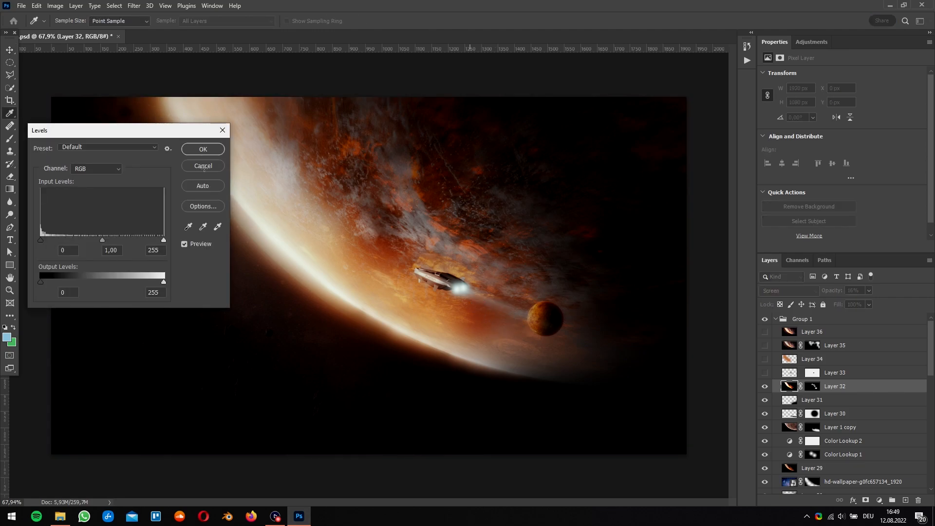
key("Escape")
- Show Layer 33, toggle its visibility to compare the effect, and select it
left_click(764, 373)
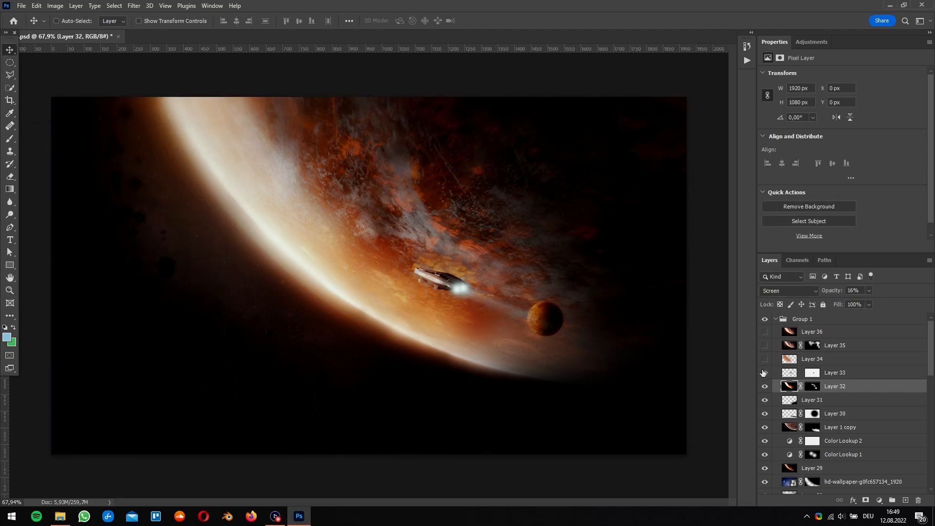
left_click(764, 373)
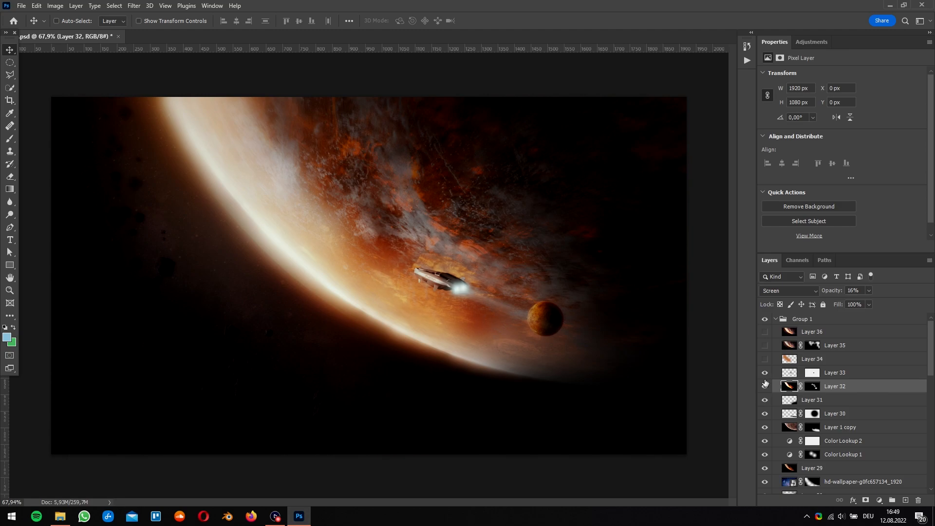
left_click(765, 373)
left_click(765, 373)
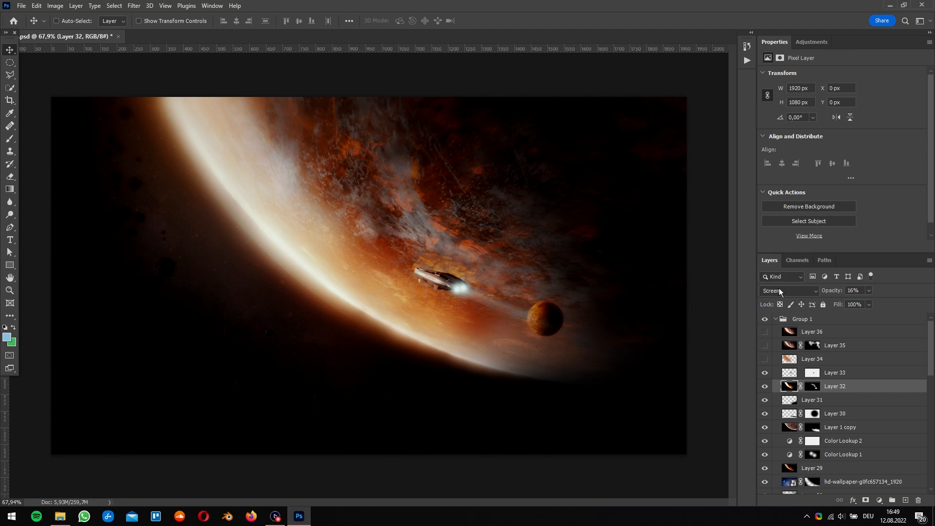
left_click(802, 374)
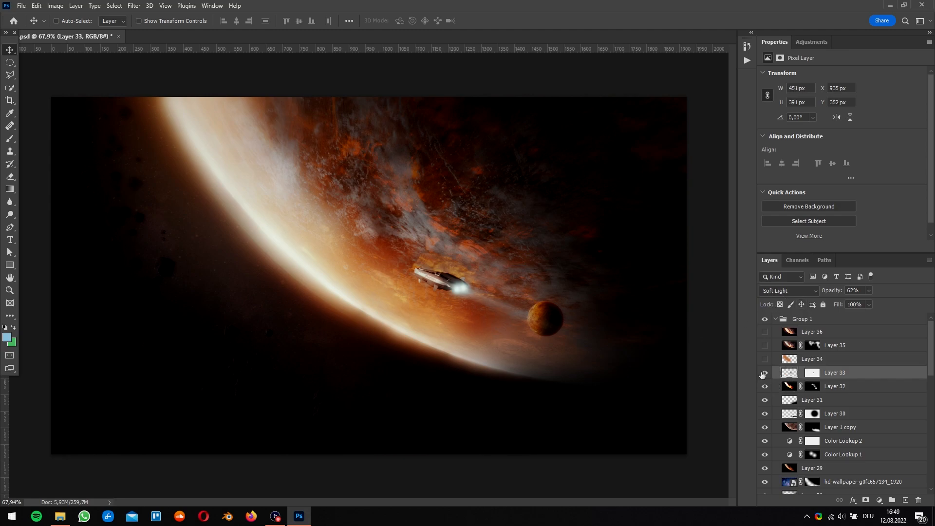
- Show and select Layer 34, toggling its visibility to compare, and reveal and select Layer 35 as well
left_click(806, 358)
left_click(764, 360)
left_click(761, 361)
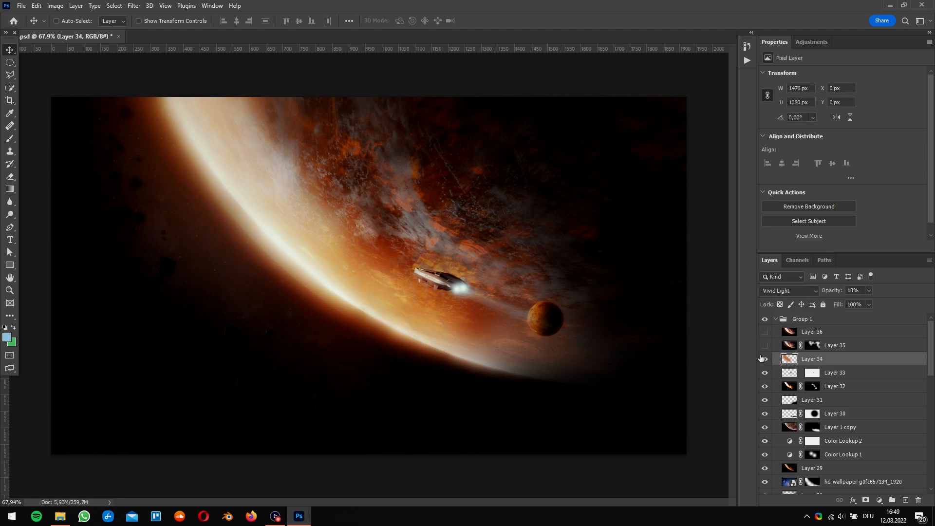
left_click(764, 346)
left_click(790, 345)
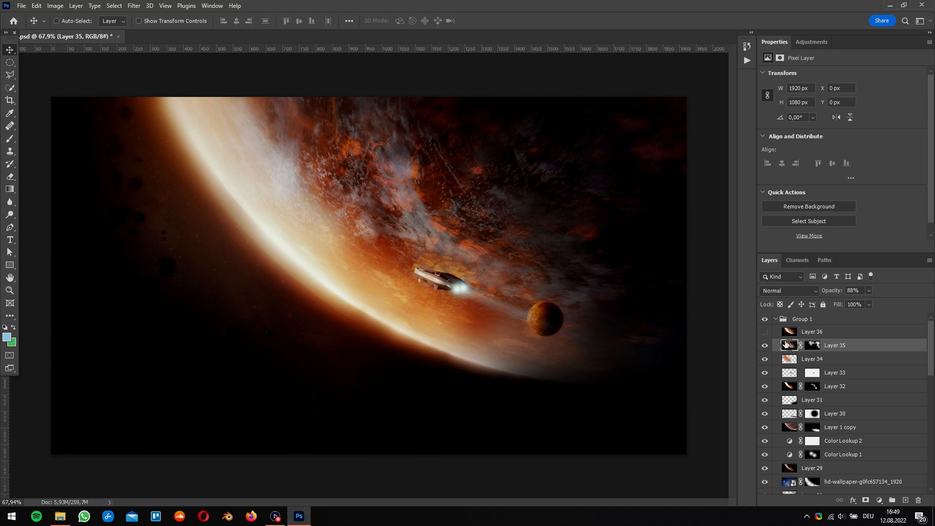
- Apply the Camera Raw Filter to Layer 35 with Texture +46 and Clarity +49
left_click(136, 7)
left_click(159, 77)
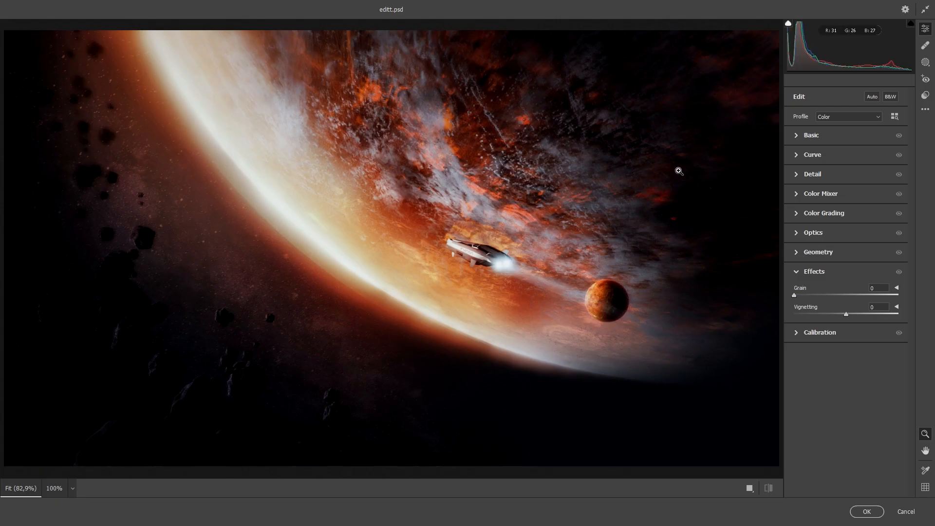
left_click(797, 135)
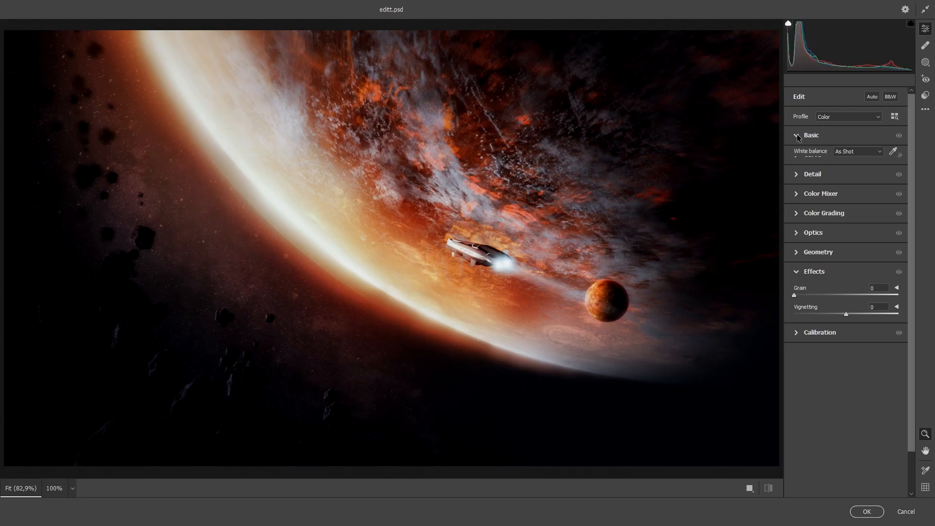
left_click_drag(846, 310, 871, 325)
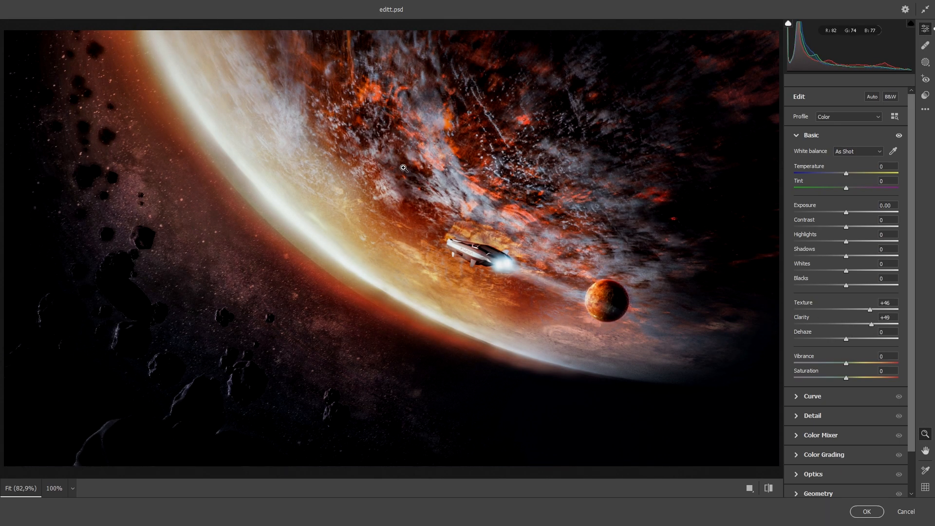
key("Return")
- Show and select Layer 36, and in the Camera Raw Filter set Temperature -5, Exposure +0.15 and Contrast +2
left_click(792, 335)
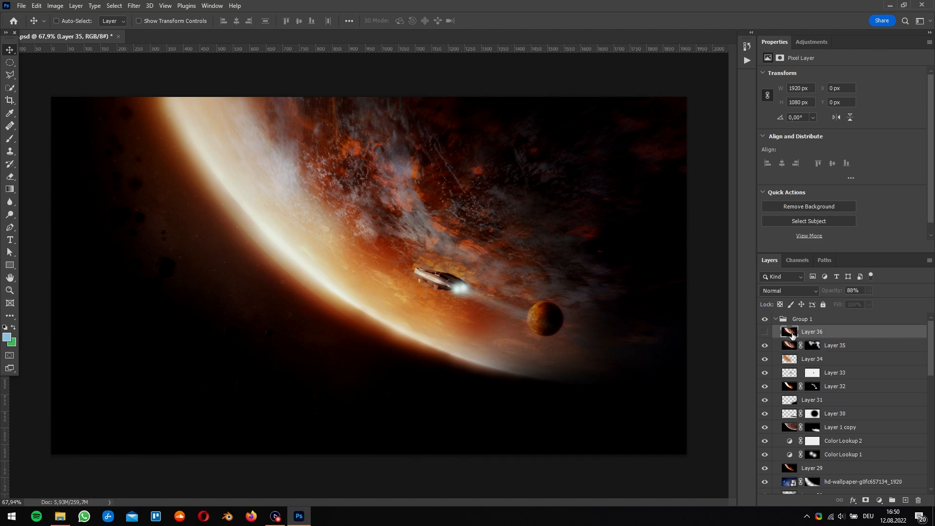
left_click(765, 332)
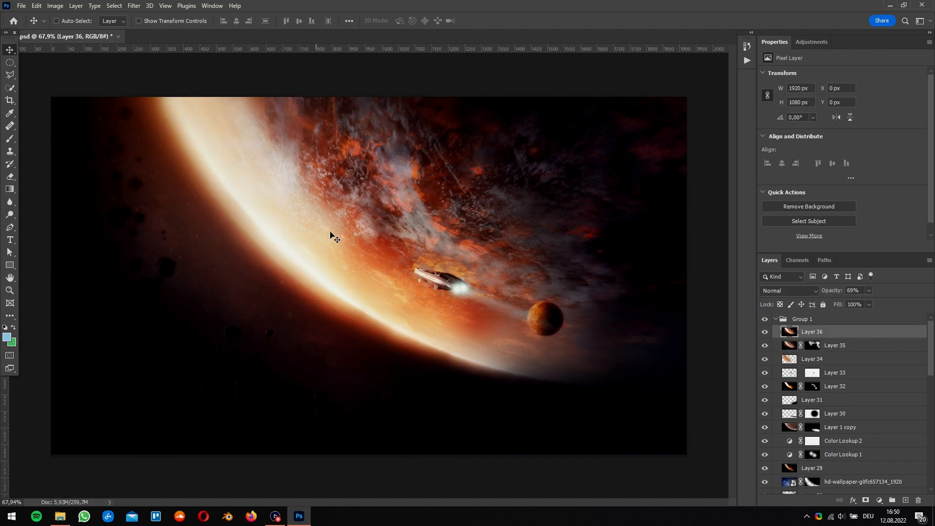
left_click(134, 5)
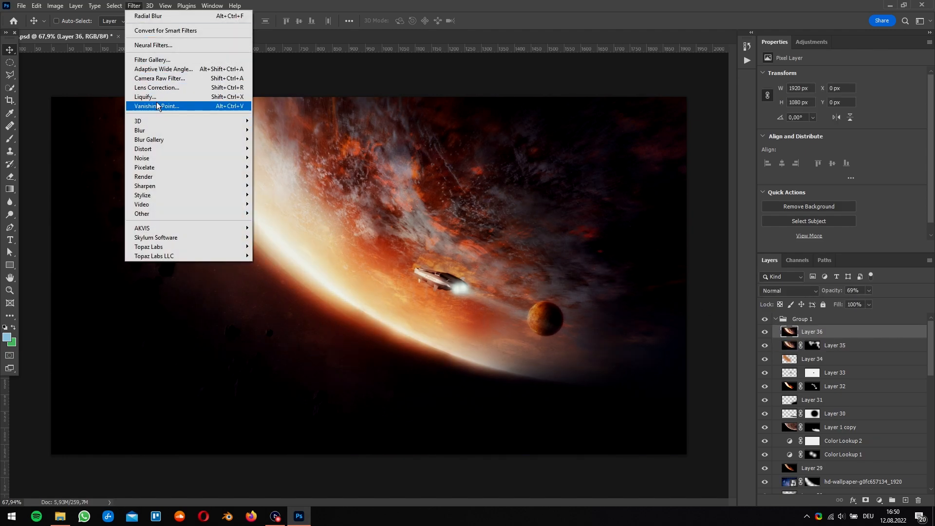
left_click(161, 80)
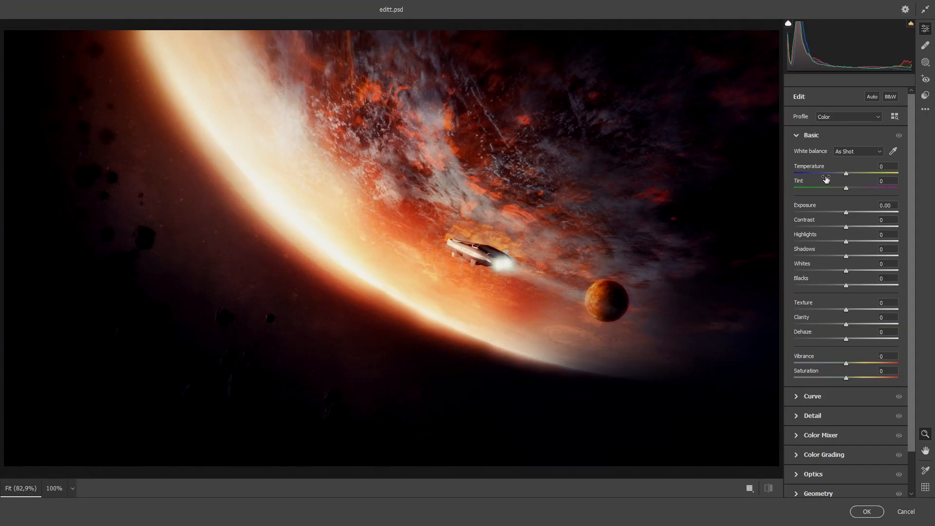
left_click_drag(847, 174, 843, 175)
left_click_drag(846, 213, 847, 227)
scroll(827, 356, "down", 2)
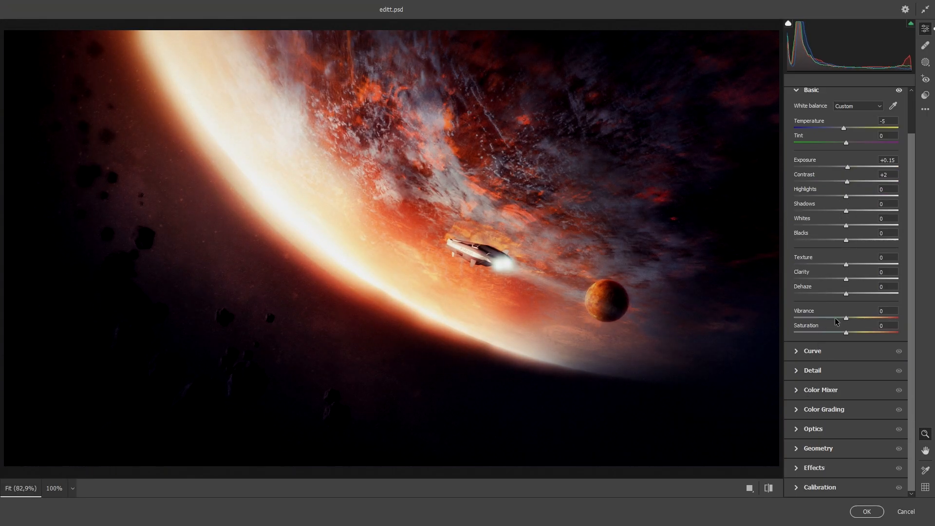
- In Color Grading, tint the shadows slightly blue and the highlights slightly orange
left_click(800, 393)
left_click(800, 371)
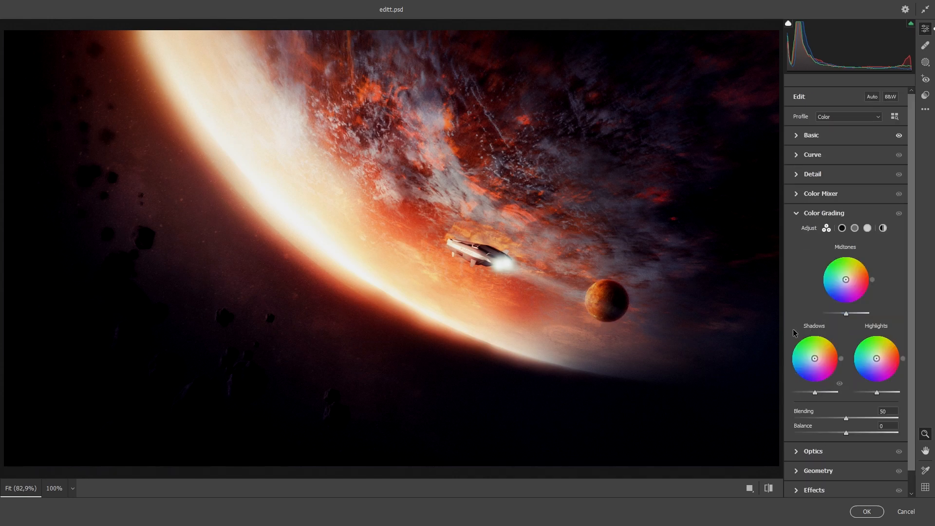
left_click_drag(815, 361, 814, 360)
left_click_drag(875, 359, 879, 356)
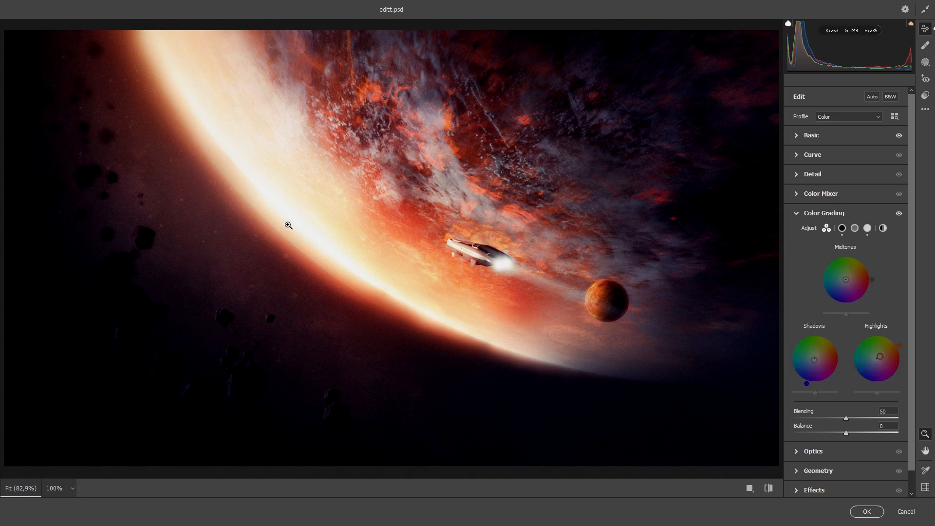
- Set the Grain effect to 6 and apply the Camera Raw Filter
scroll(828, 414, "down", 1)
left_click(804, 470)
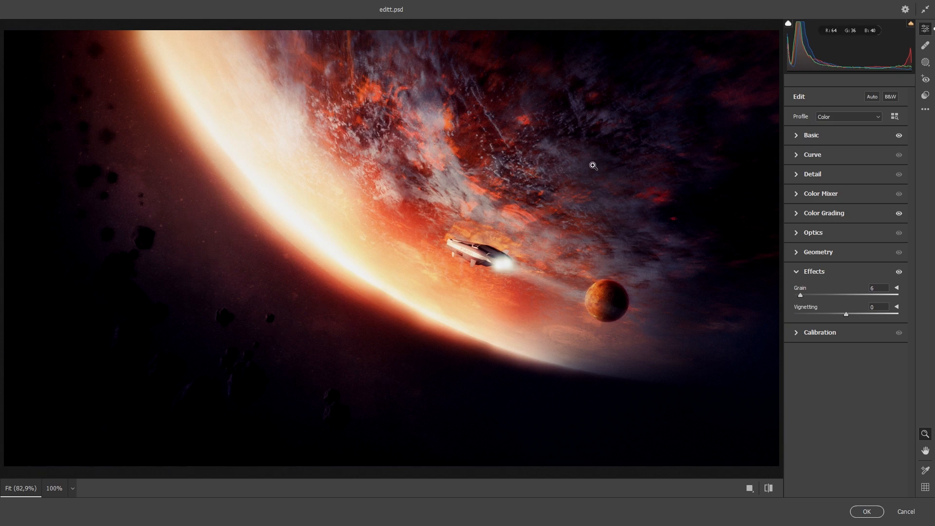
left_click(866, 511)
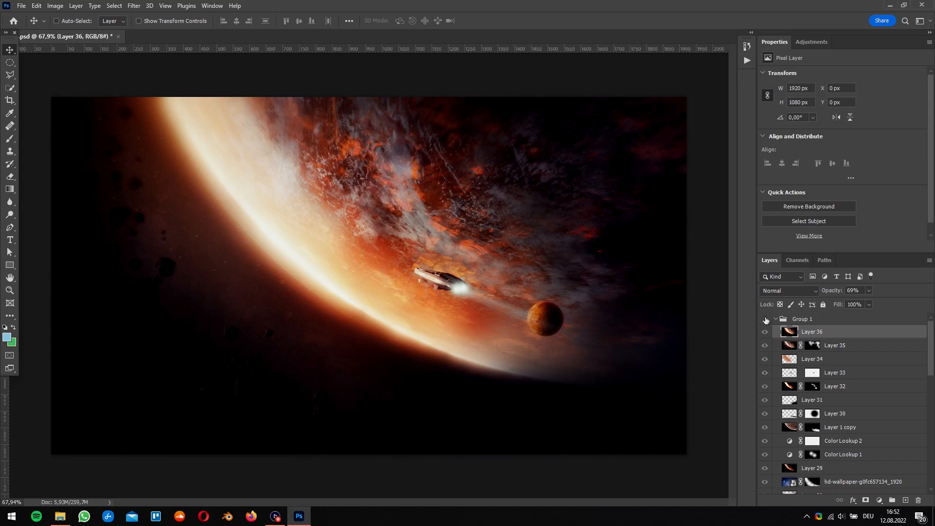
- Toggle the visibility of Group 1 several times to compare the raw render with the finished composite
left_click(765, 320)
left_click(765, 320)
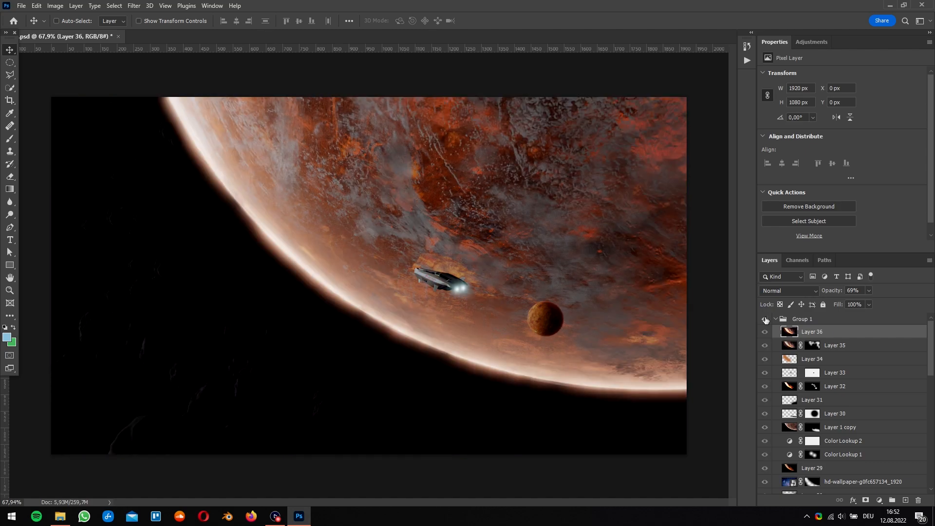
left_click(765, 320)
left_click(765, 320)
left_click(765, 319)
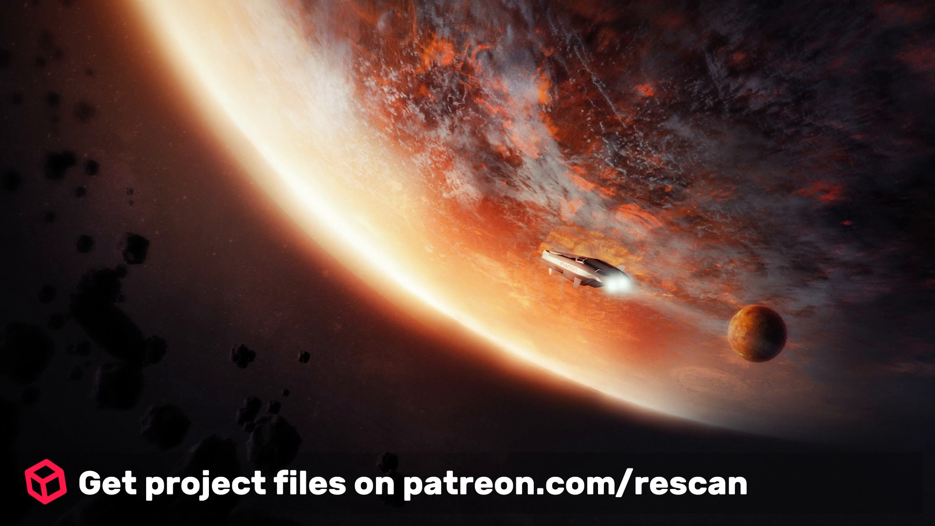